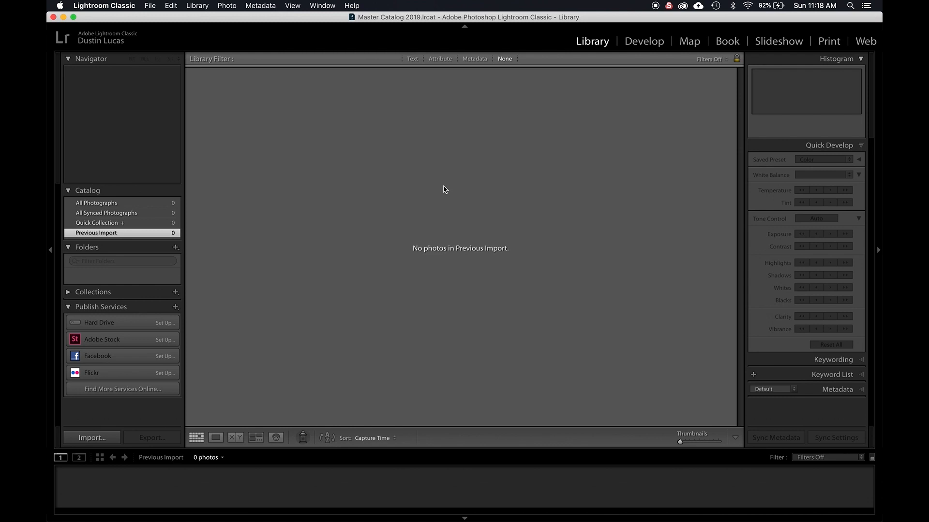
# Start a photo import and load the Raw_Originals folder from Finder as its source
pyautogui.press('super+shift+i')
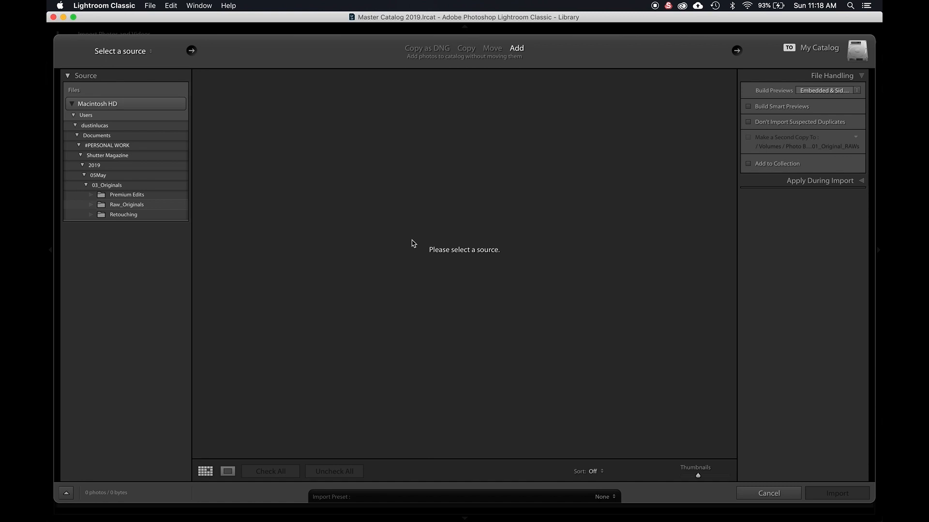
pyautogui.press('super+Tab')
pyautogui.press('super+Tab')
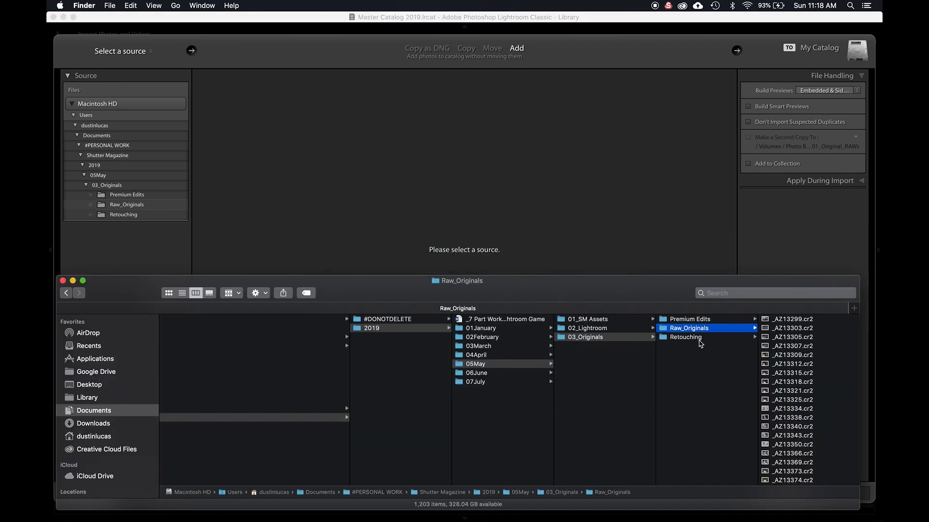
pyautogui.moveTo(699, 329); pyautogui.dragTo(610, 229)
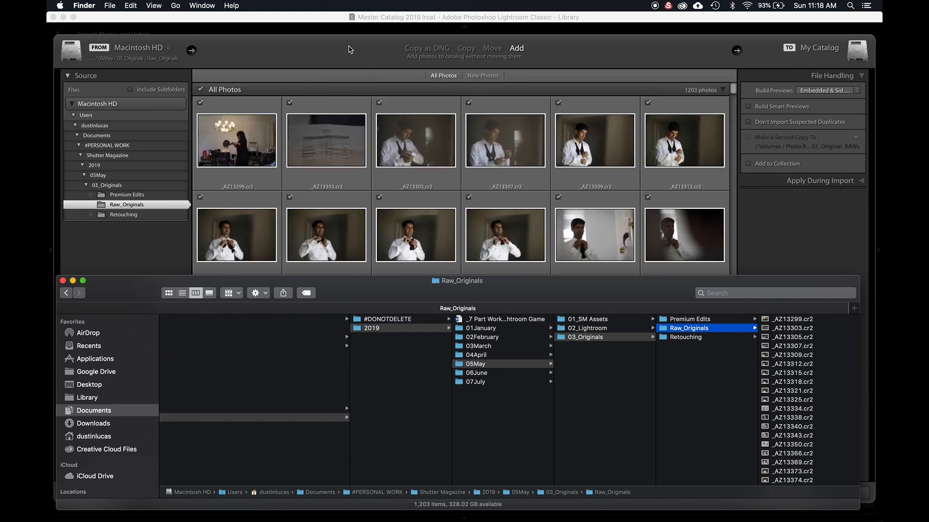
pyautogui.click(350, 49)
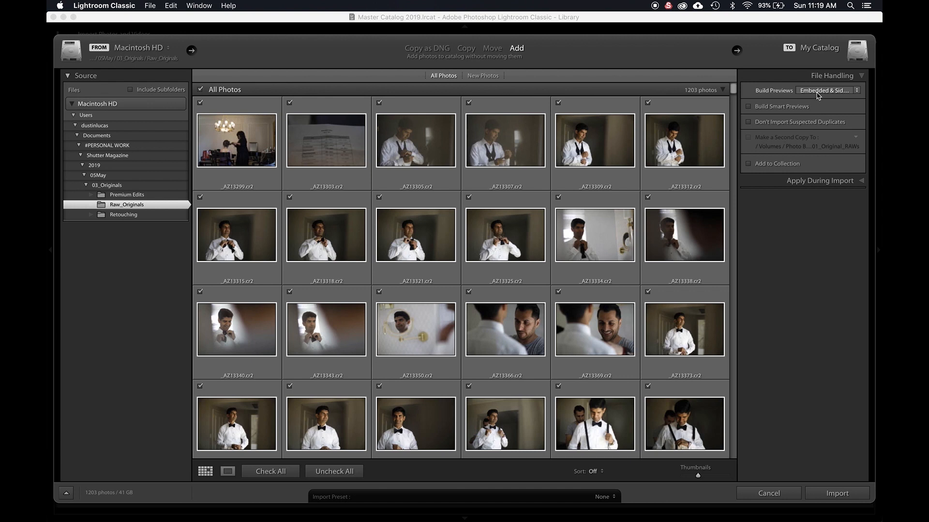
# Set the import to build 1:1 previews and enable Build Smart Previews
pyautogui.click(817, 91)
pyautogui.click(815, 82)
pyautogui.click(841, 92)
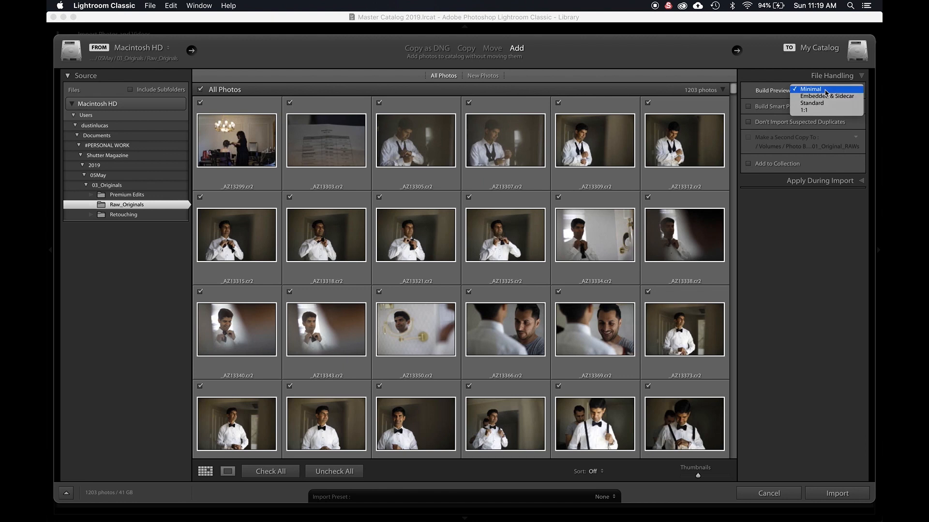
pyautogui.click(806, 111)
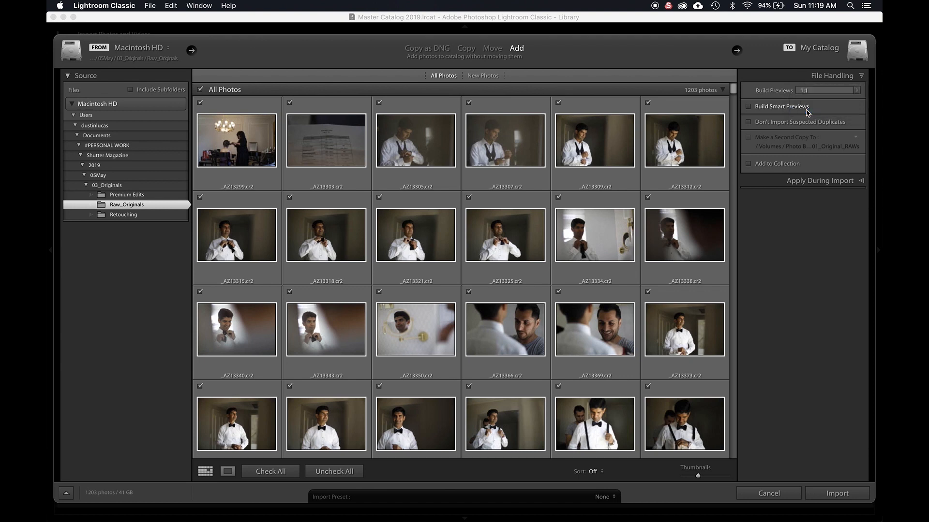
pyautogui.click(794, 108)
# Check the file details of _AZ13315.cr2 in Finder and return to Lightroom's import window
pyautogui.press('super+Tab')
pyautogui.click(767, 374)
pyautogui.scroll(-2, 809, 403)
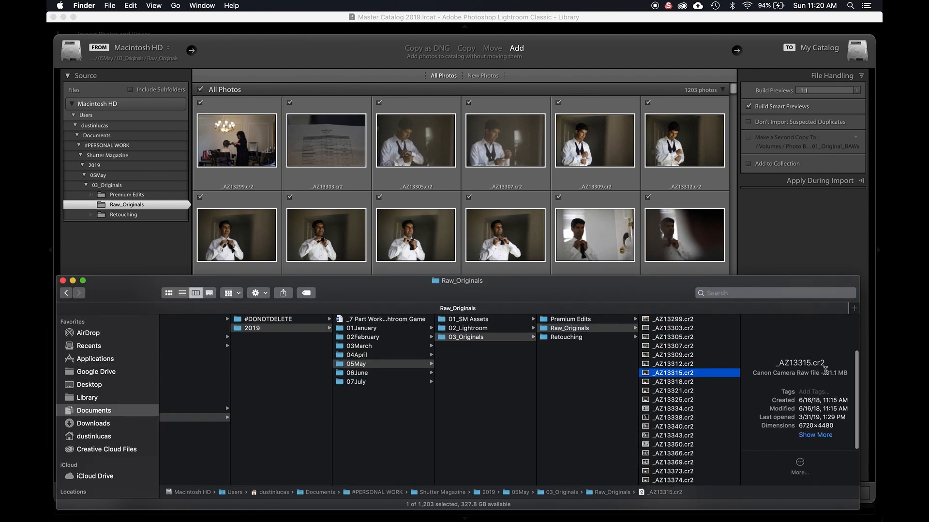
pyautogui.click(577, 58)
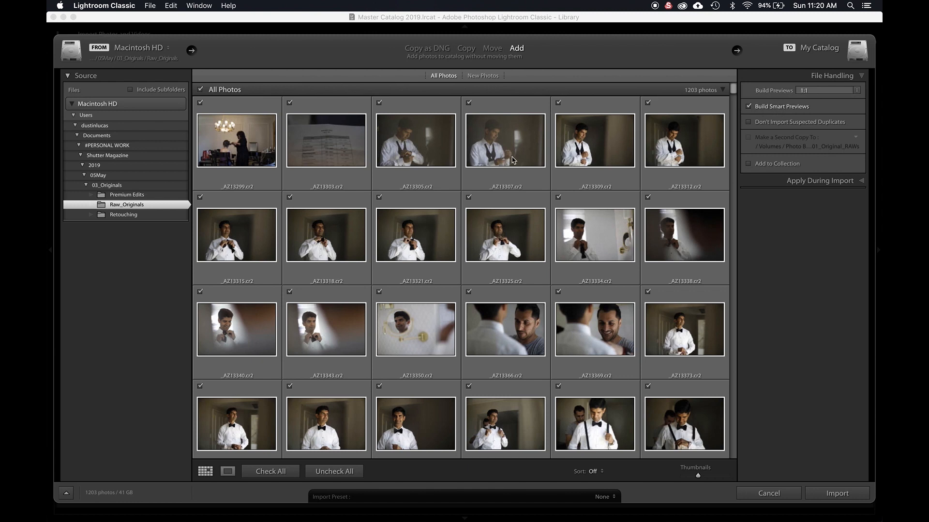
# Import only _AZ13309.cr2 and _AZ13312.cr2 by excluding all other photos, and dismiss the Smart Previews notice
pyautogui.moveTo(512, 160)
pyautogui.click(200, 89)
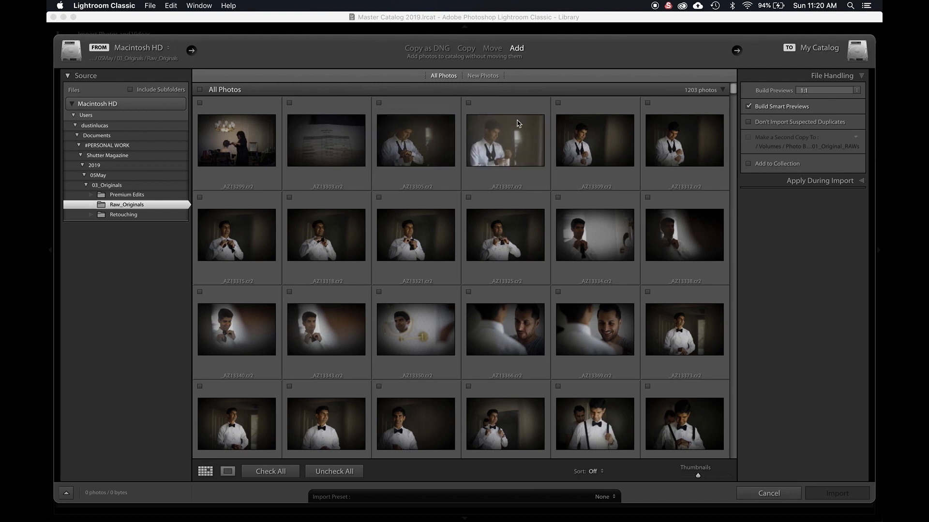
pyautogui.click(558, 103)
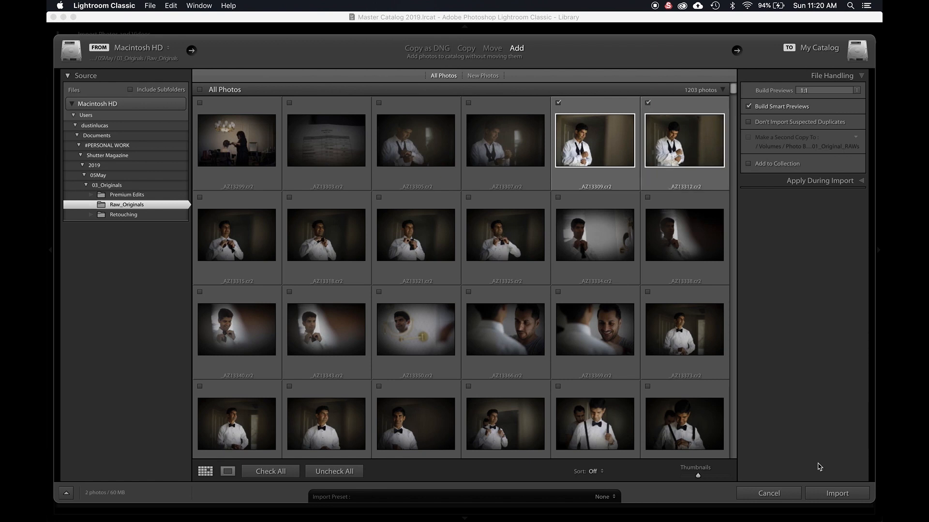
pyautogui.click(836, 493)
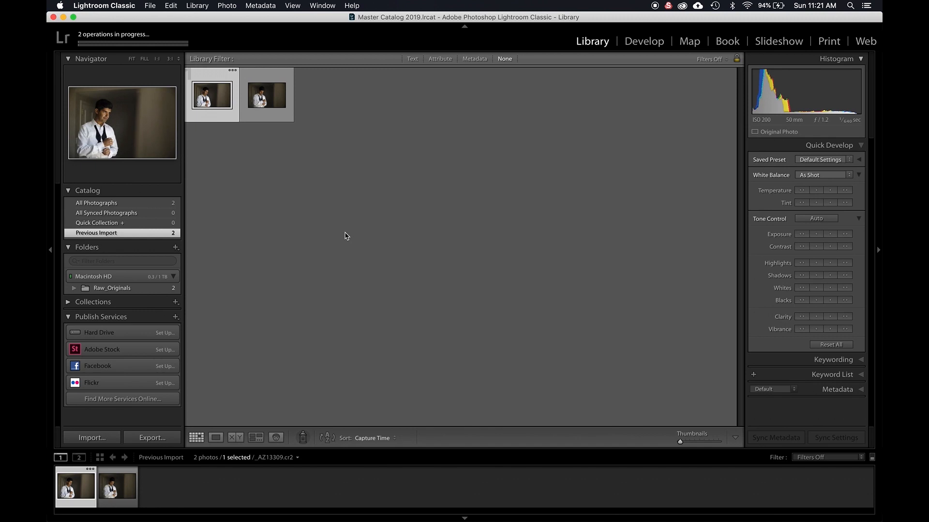
pyautogui.click(173, 46)
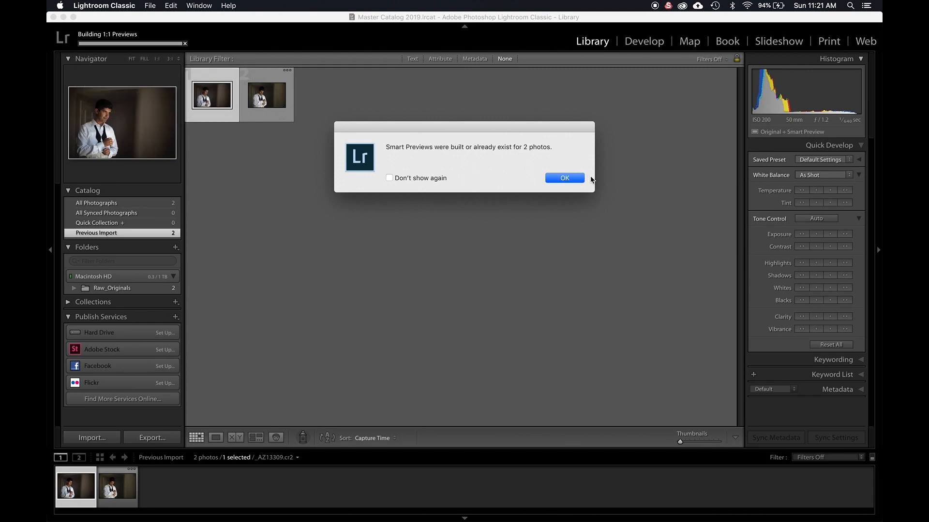
pyautogui.click(579, 179)
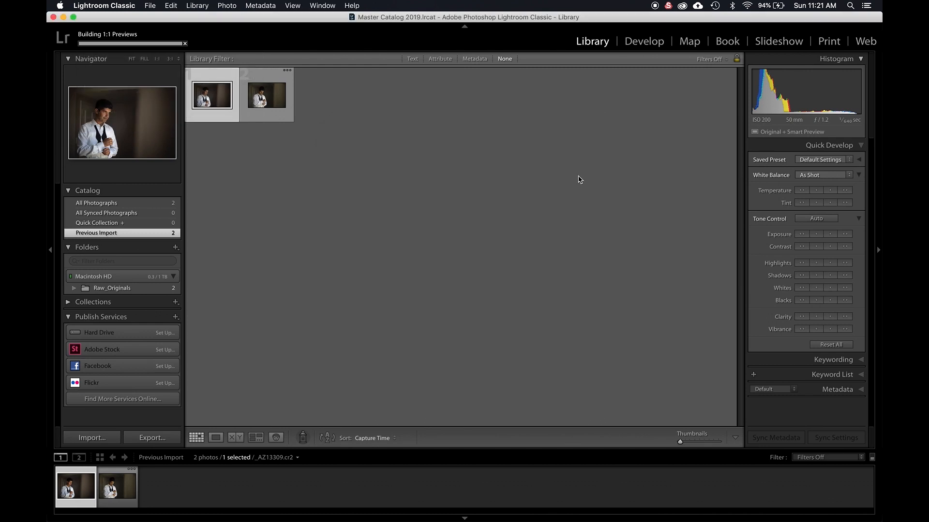
# Open the first imported photo in Loupe view and compare it repeatedly with the second one
pyautogui.click(215, 134)
pyautogui.doubleClick(212, 95)
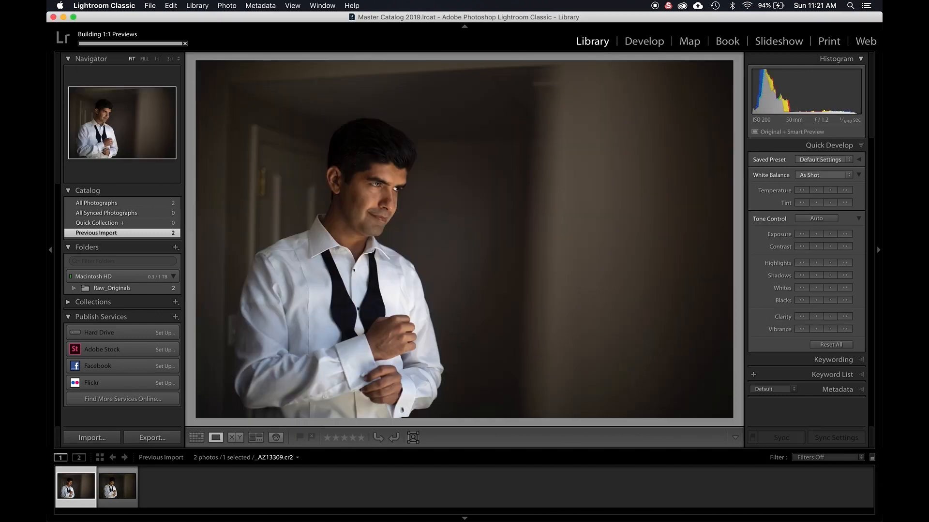
pyautogui.press('Right')
pyautogui.press('Left')
pyautogui.press('Right')
pyautogui.press('Left')
pyautogui.press('Right')
pyautogui.press('Left')
pyautogui.press('Right')
pyautogui.press('Left')
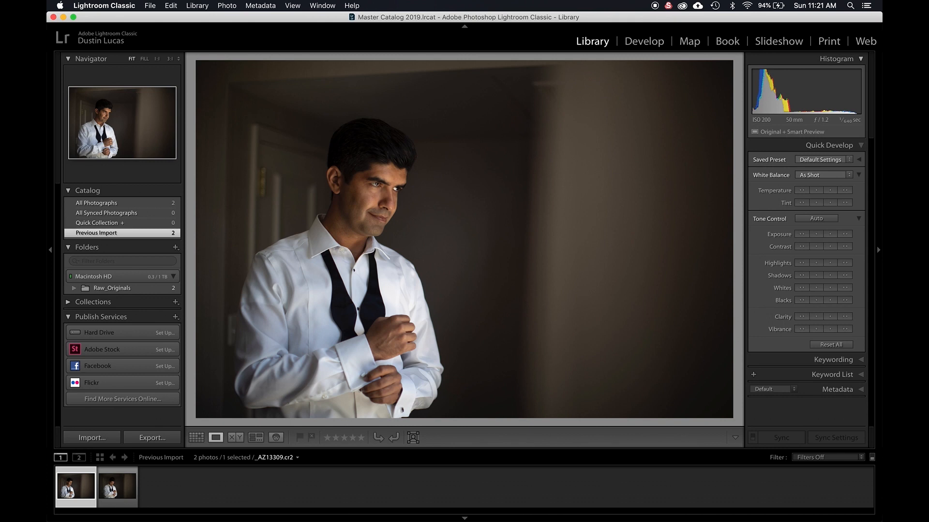
# Inspect the man's face at 1:1 in both imported photos and return to the grid
pyautogui.click(371, 191)
pyautogui.press('Right')
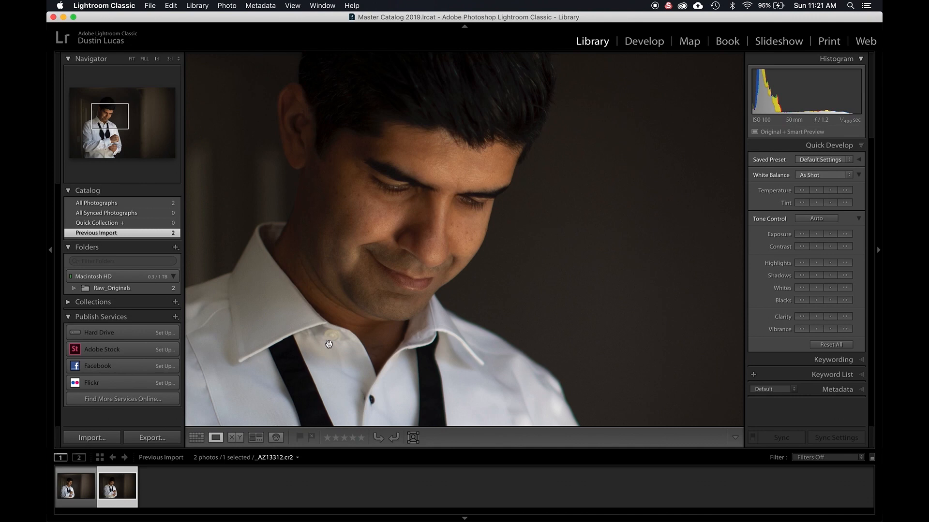
pyautogui.press('g')
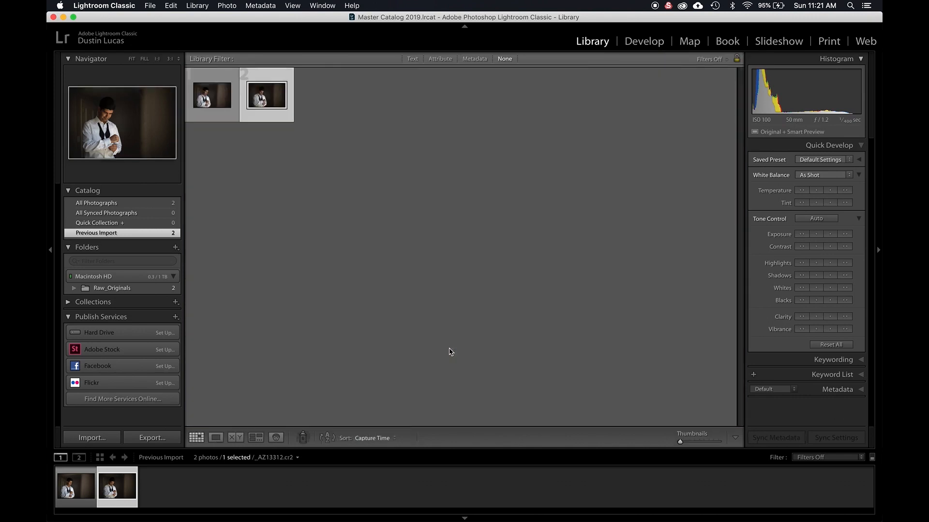
# Start another photo import and set its previews to Minimal
pyautogui.press('super+shift+i')
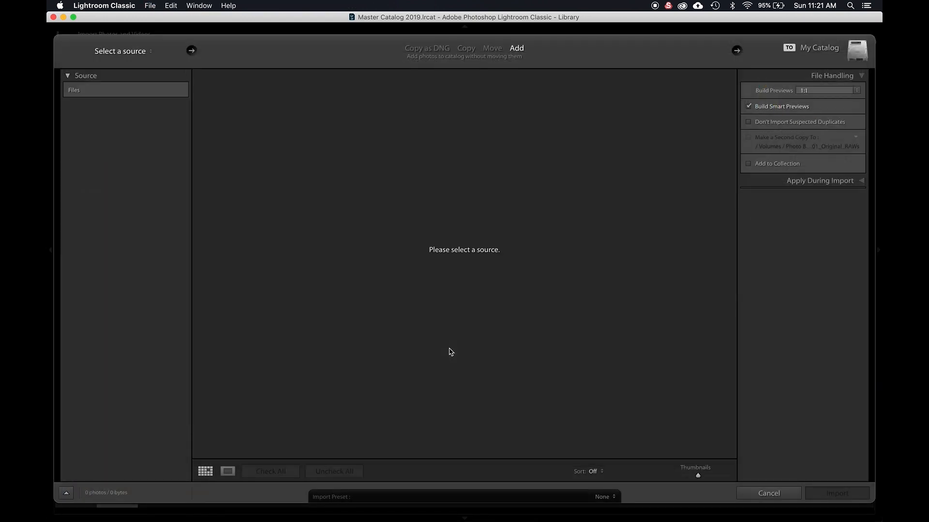
pyautogui.click(817, 92)
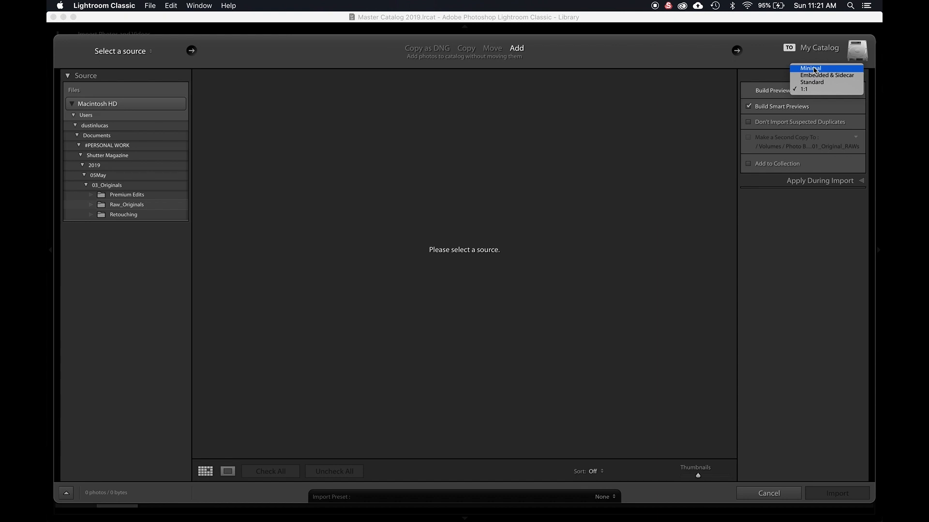
pyautogui.click(815, 70)
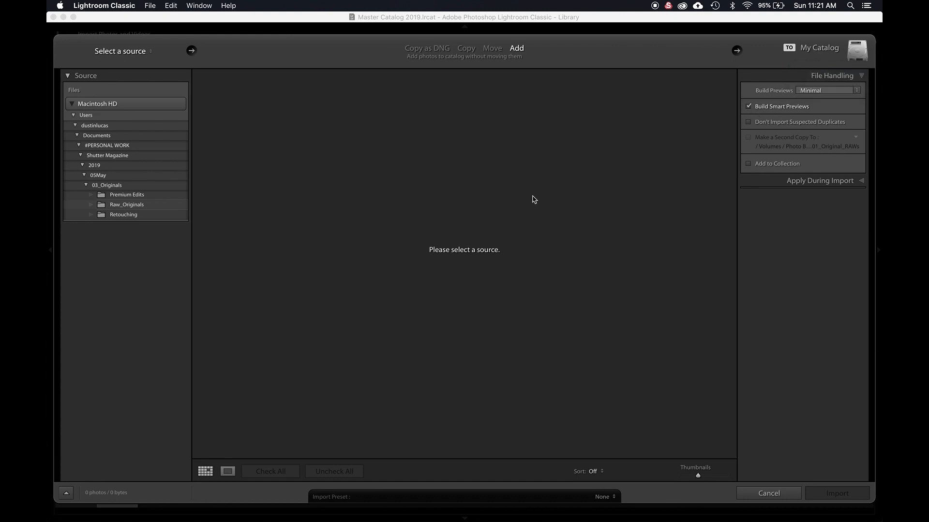
# Load the Raw_Originals folder from Finder as the source and import its checked photos
pyautogui.click(83, 505)
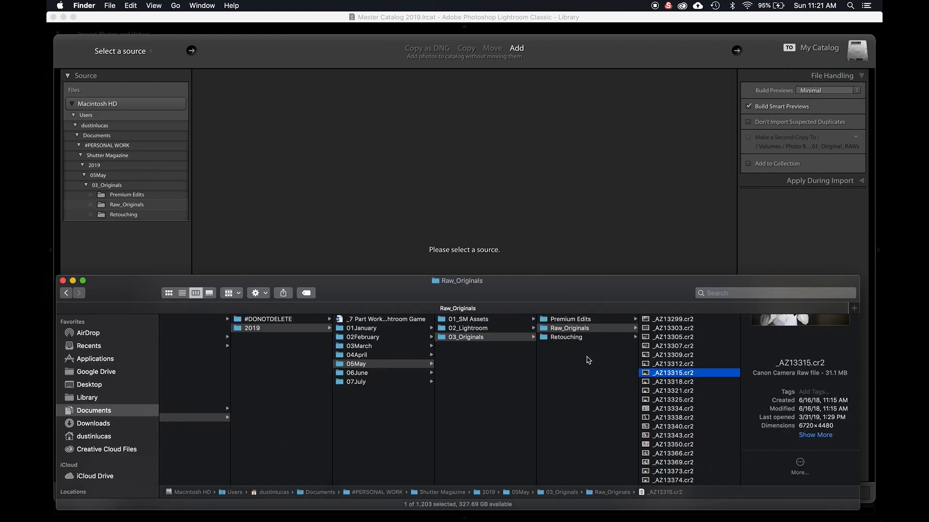
pyautogui.click(583, 330)
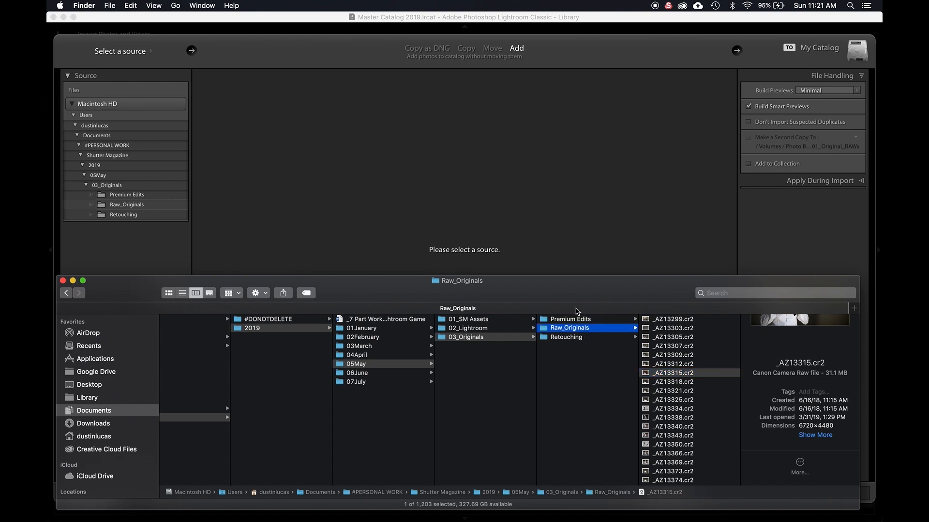
pyautogui.moveTo(576, 309); pyautogui.dragTo(555, 205)
pyautogui.click(372, 45)
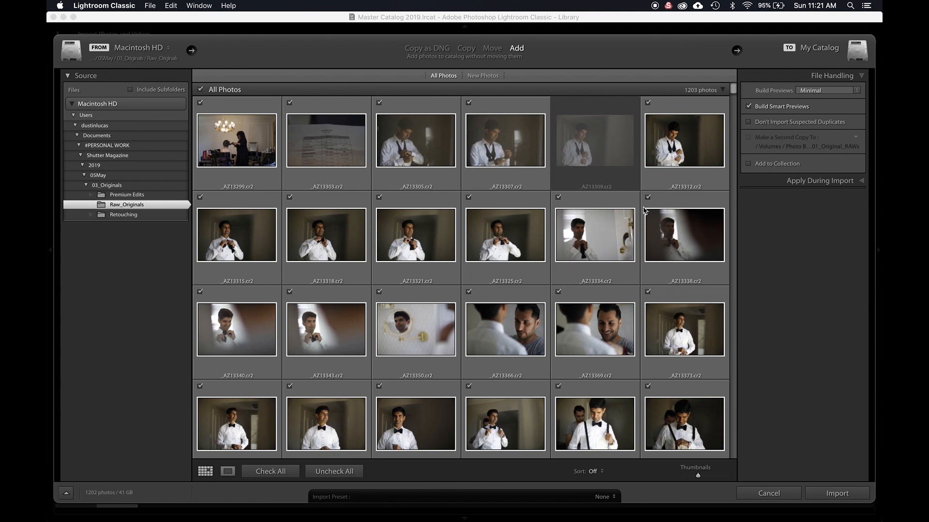
pyautogui.click(837, 494)
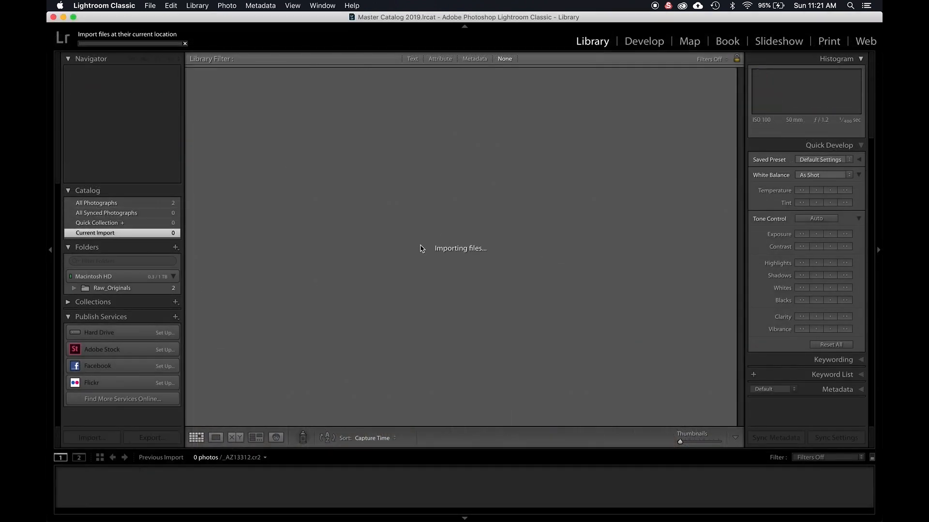
# Show All Photographs, open the black shoes photo in Loupe view and fit it to the view
pyautogui.click(138, 203)
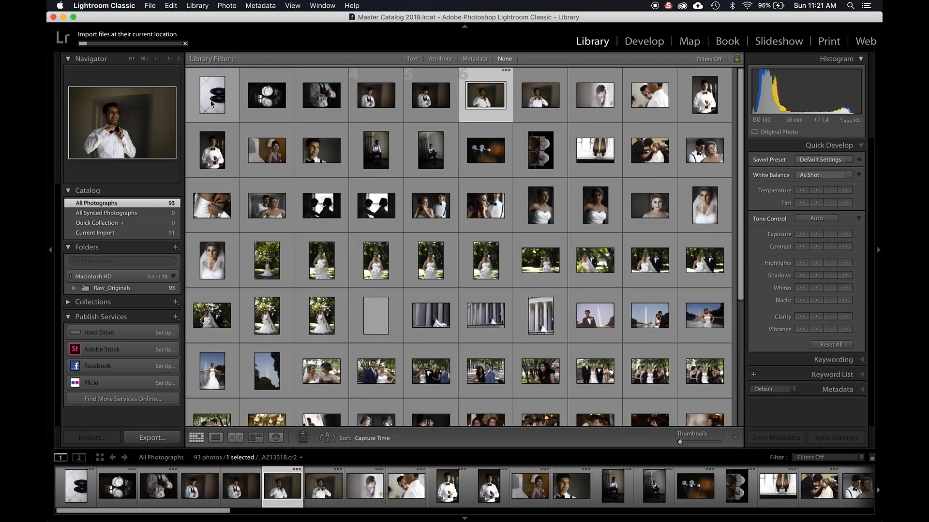
pyautogui.doubleClick(208, 103)
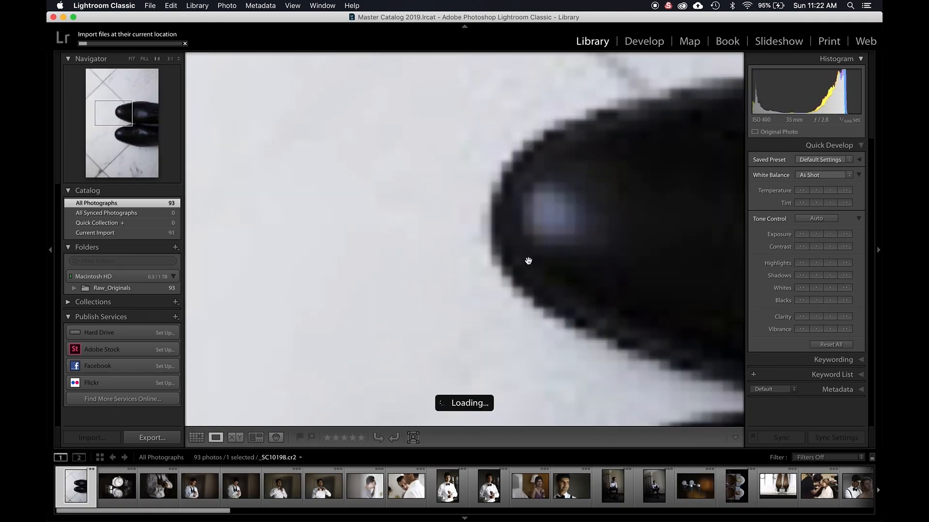
pyautogui.click(529, 261)
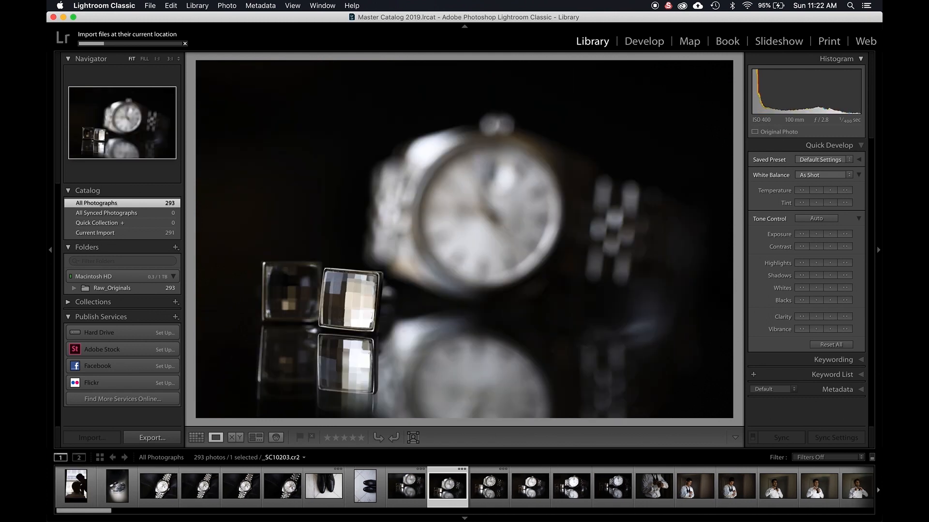
# Flip back and forth between the watch and cufflink photos to examine how quickly their previews load during import
pyautogui.press('Right')
pyautogui.press('Right')
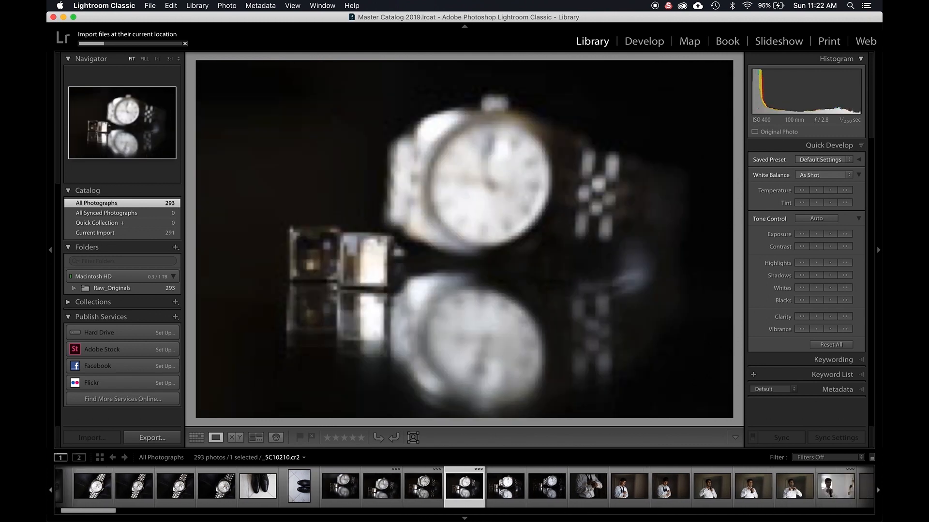
pyautogui.press('Left')
pyautogui.press('Left')
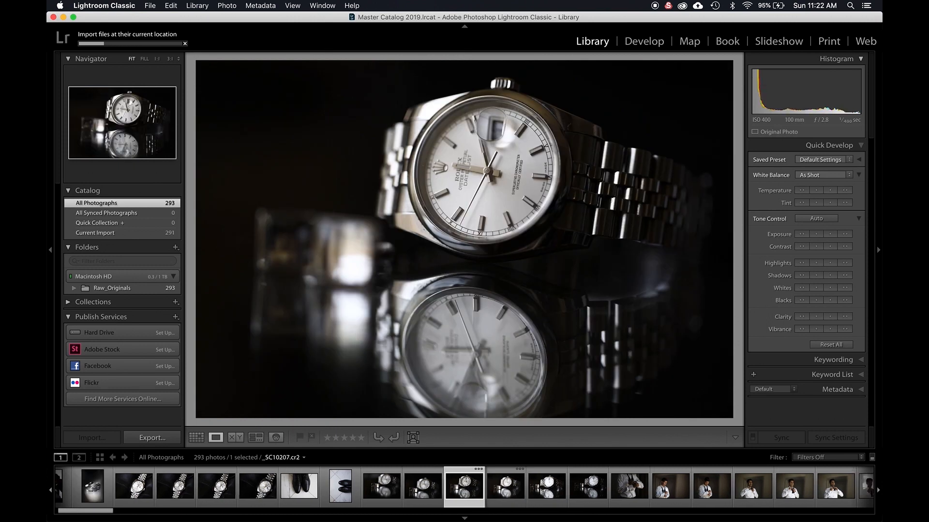
pyautogui.press('Right')
pyautogui.press('Right')
pyautogui.press('Left')
pyautogui.press('Left')
pyautogui.press('Right')
pyautogui.press('Right')
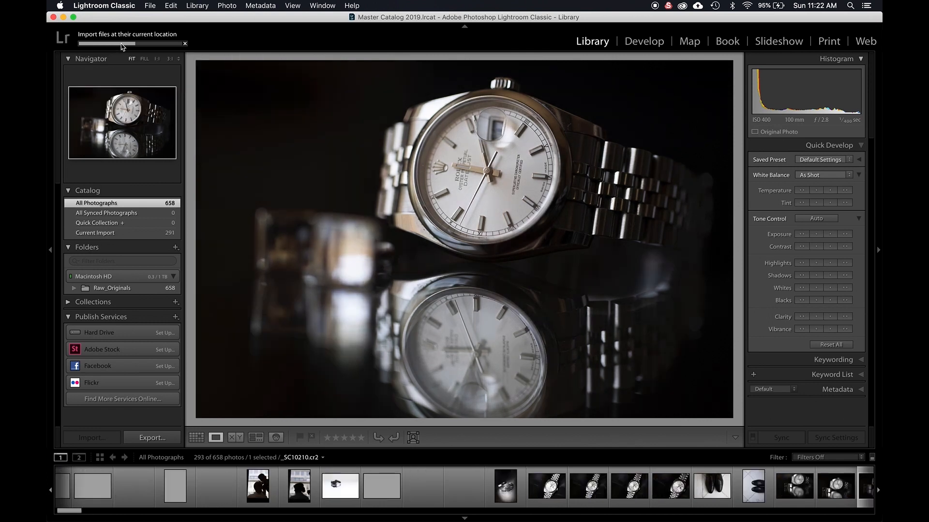
pyautogui.click(121, 44)
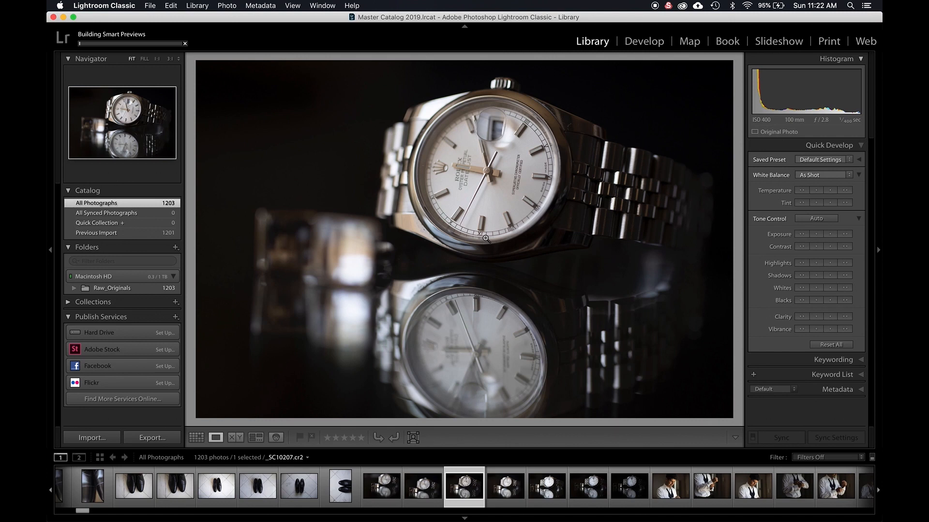
# Browse forward from the watch photos to the groom portraits and back, examining preview loading
pyautogui.press('Right')
pyautogui.press('Right')
pyautogui.press('Right')
pyautogui.press('Right')
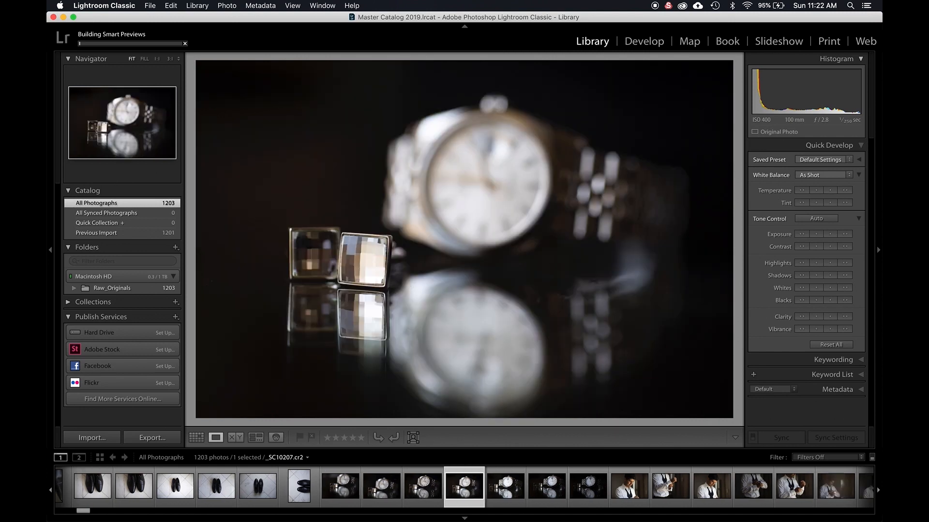
pyautogui.press('Right')
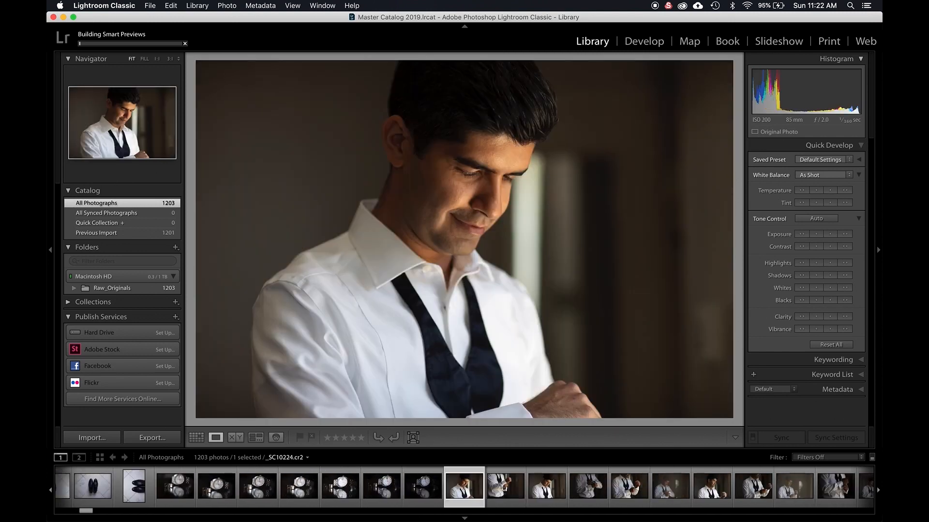
pyautogui.press('Right')
pyautogui.press('Left')
pyautogui.press('Left')
pyautogui.press('Left')
pyautogui.press('Left')
pyautogui.press('Left')
pyautogui.press('Left')
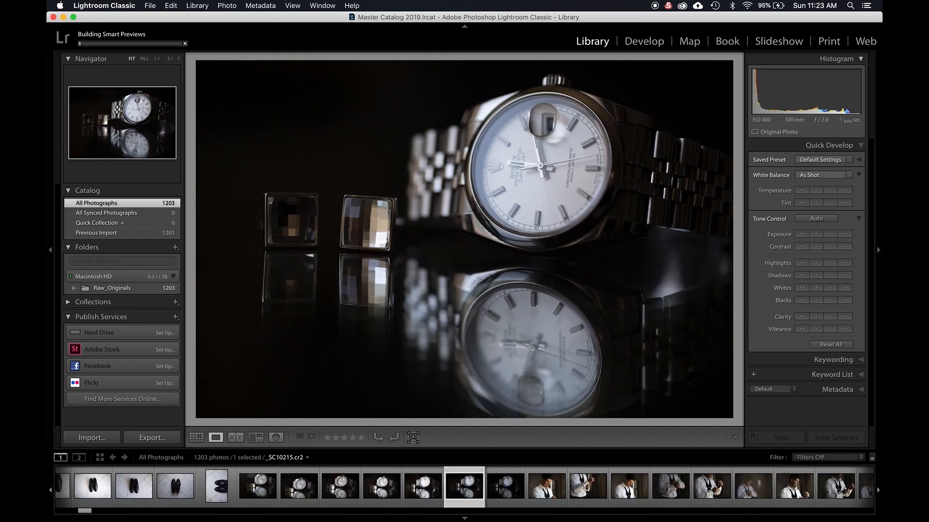
# Go back to cufflink photo _SC10210.cr2 and zoom to 1:1 on the cufflink
pyautogui.press('Left')
pyautogui.press('Right')
pyautogui.press('Right')
pyautogui.press('Right')
pyautogui.press('Left')
pyautogui.click(370, 254)
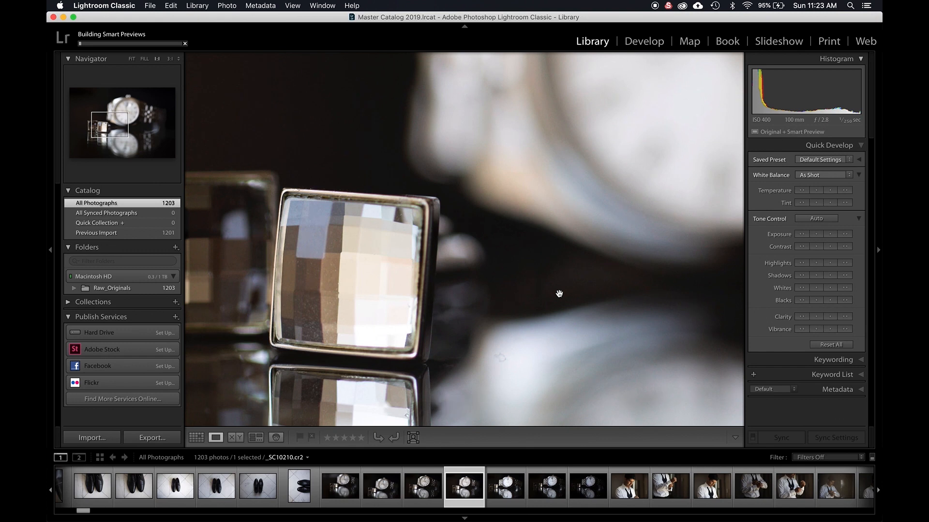
# Browse forward at 1:1 through the remaining watch and cufflink photos to groom portrait _SC10224.cr2, examining preview loading
pyautogui.press('Right')
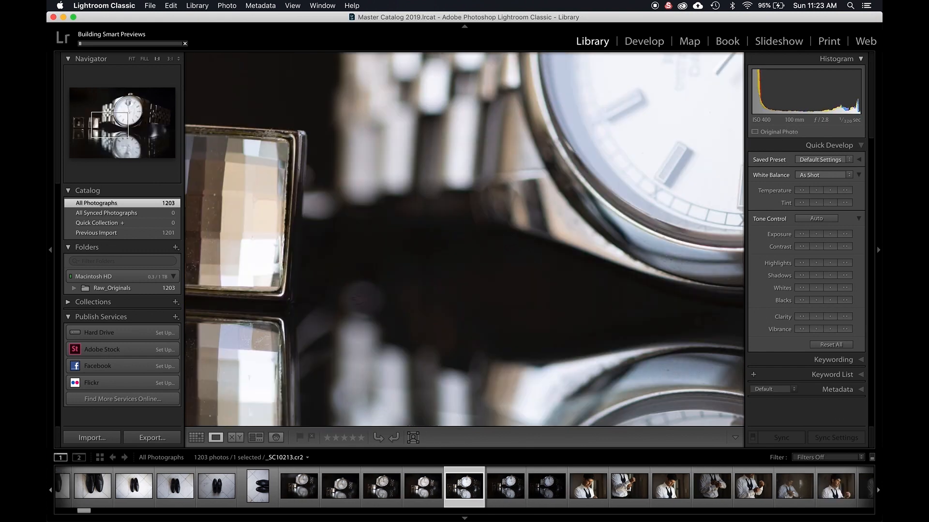
pyautogui.hscroll(-8, 390, 227)
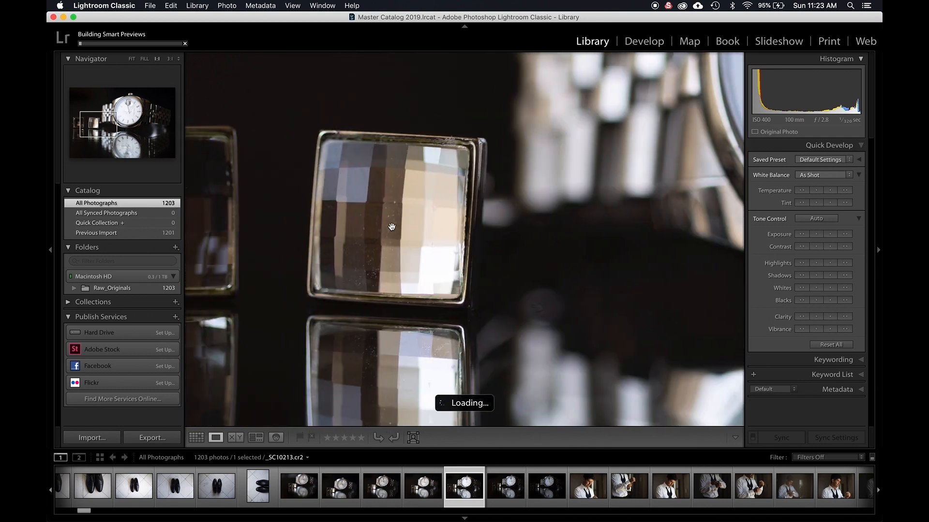
pyautogui.press('Right')
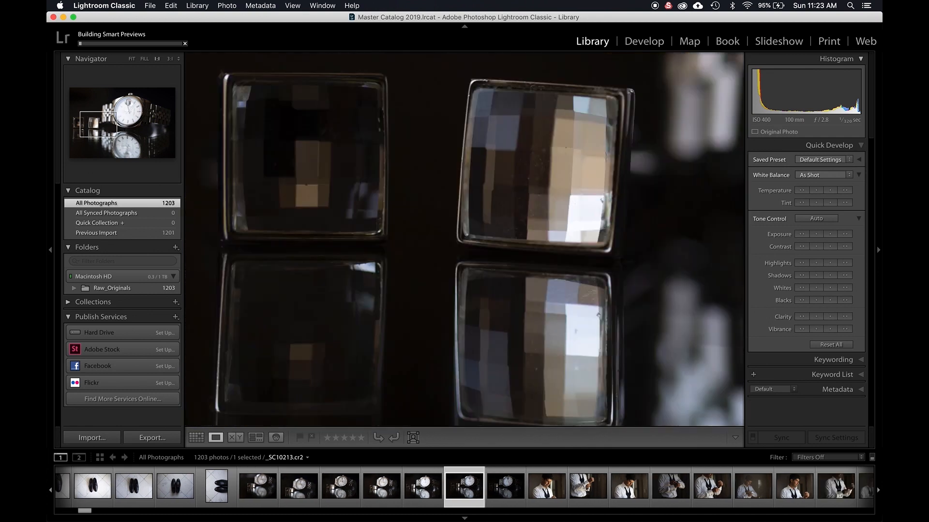
pyautogui.press('Right')
pyautogui.press('Right')
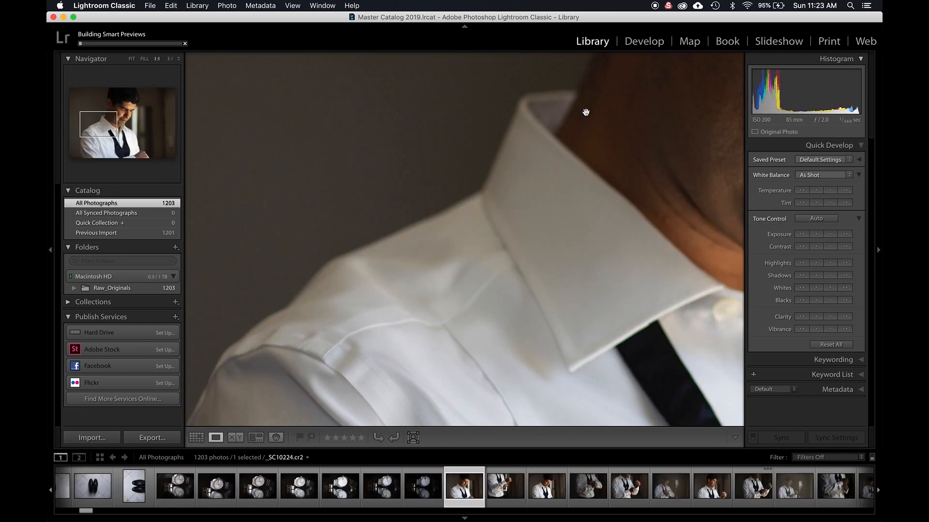
# Examine the groom's face at 1:1 in _SC10224.cr2
pyautogui.hscroll(15, 585, 112)
pyautogui.scroll(2, 585, 112)
pyautogui.hscroll(-5, 585, 112)
pyautogui.hscroll(-5, 585, 113)
pyautogui.scroll(3, 585, 112)
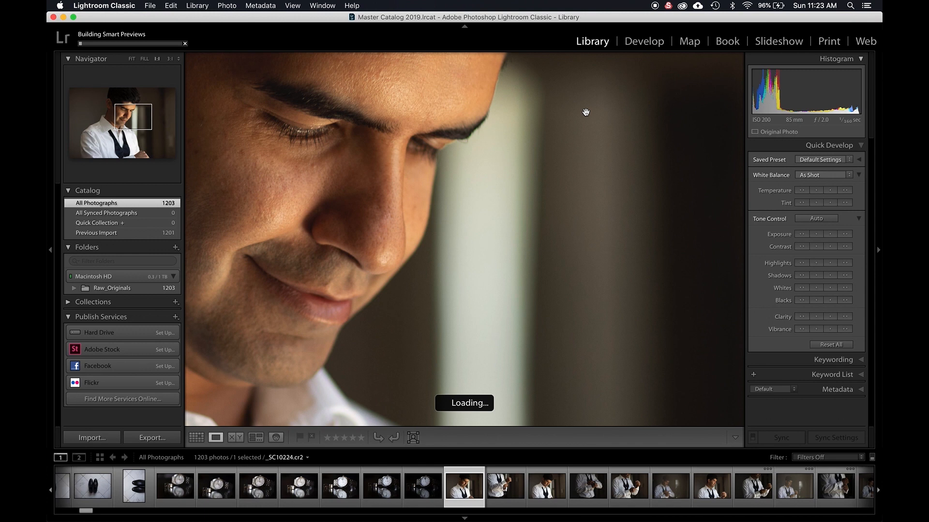
pyautogui.hscroll(-5, 585, 112)
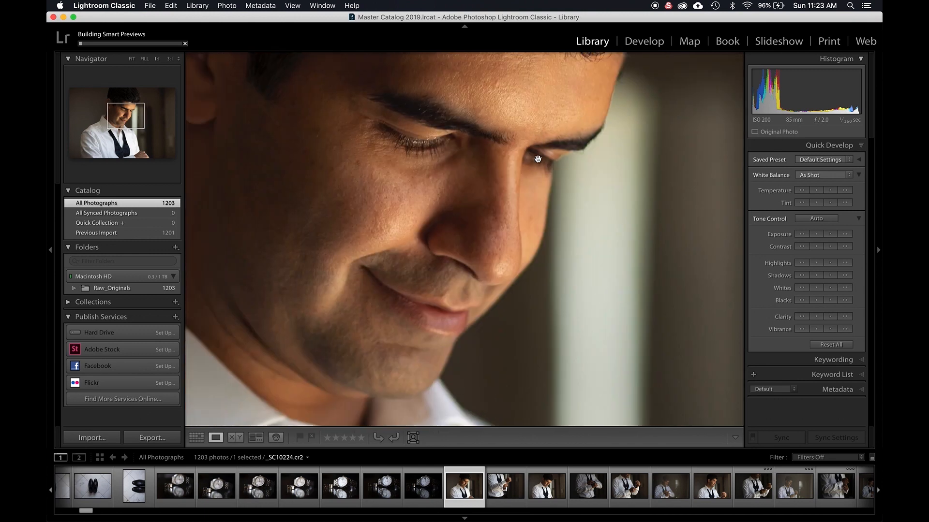
# Advance to cuff photo _SC10230.cr2 and inspect the raised hand at 1:1
pyautogui.press('Right')
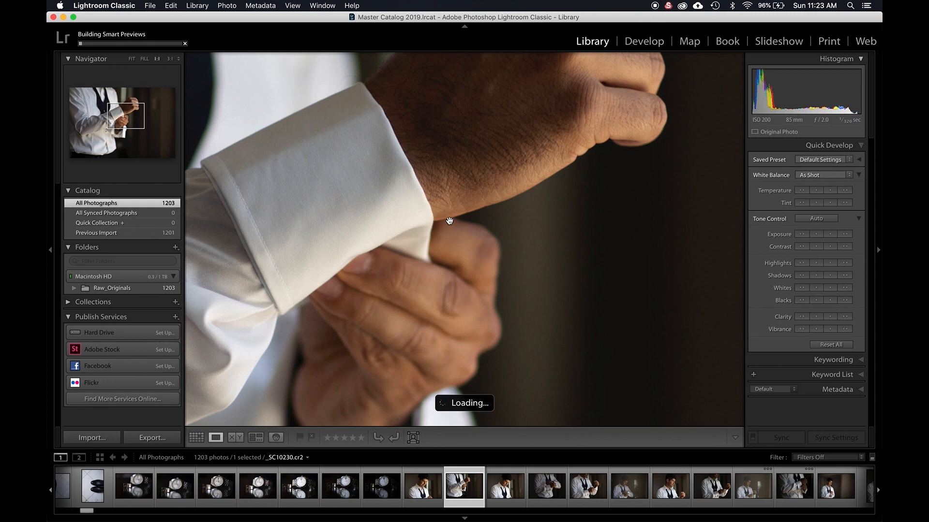
pyautogui.scroll(5, 449, 221)
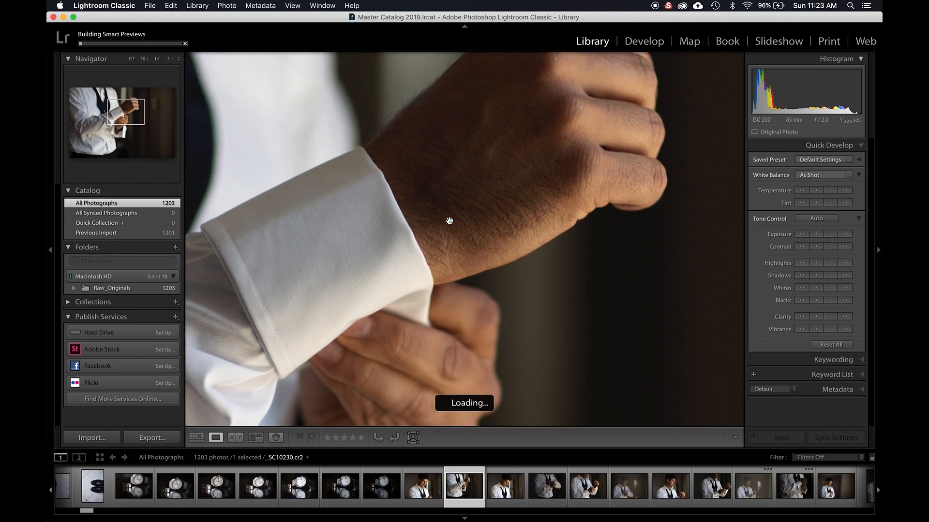
pyautogui.scroll(10, 449, 221)
pyautogui.scroll(-3, 449, 221)
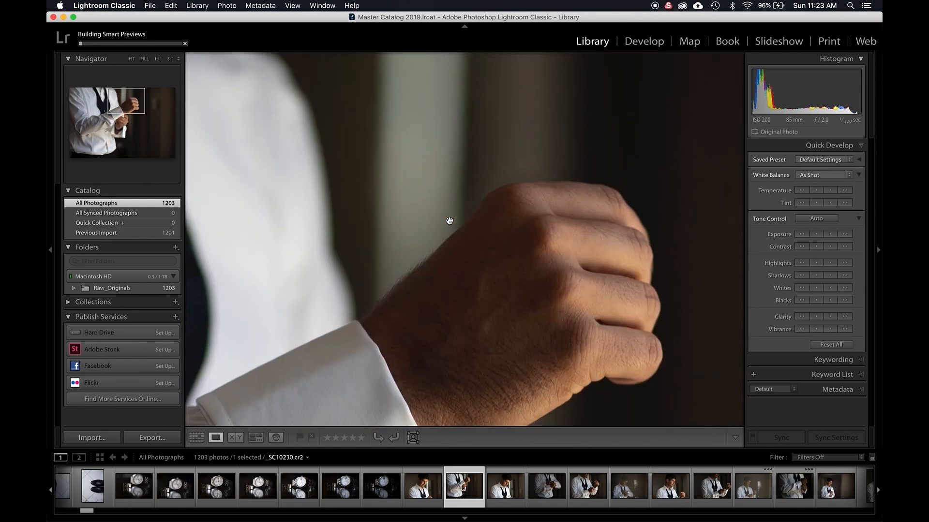
# Advance to groom portrait _SC10233.cr2 and inspect his face, toggling between the fitted view and 1:1
pyautogui.press('Right')
pyautogui.press('Right')
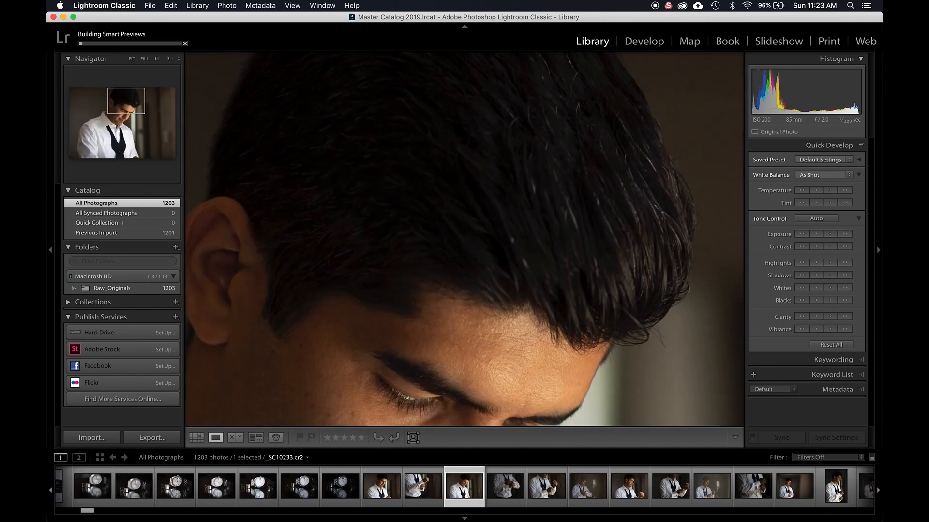
pyautogui.scroll(-3, 454, 401)
pyautogui.scroll(-5, 453, 329)
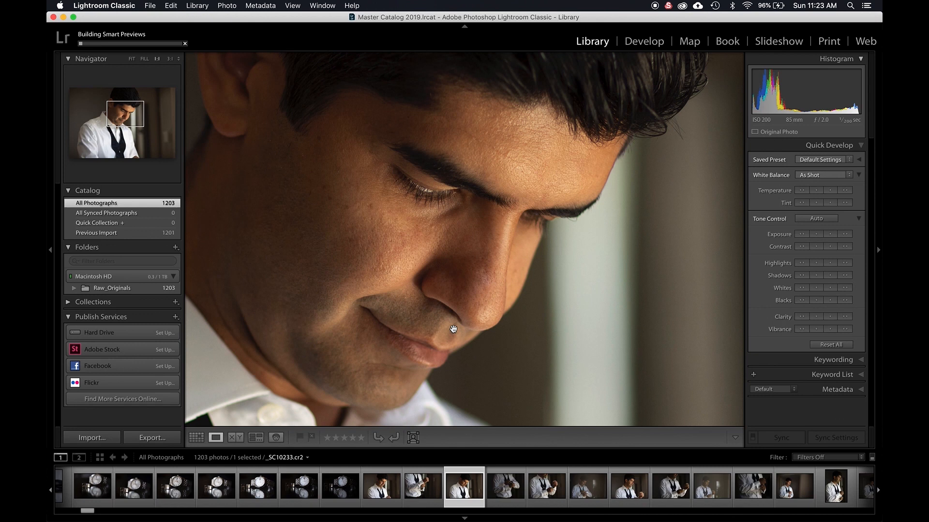
pyautogui.click(457, 208)
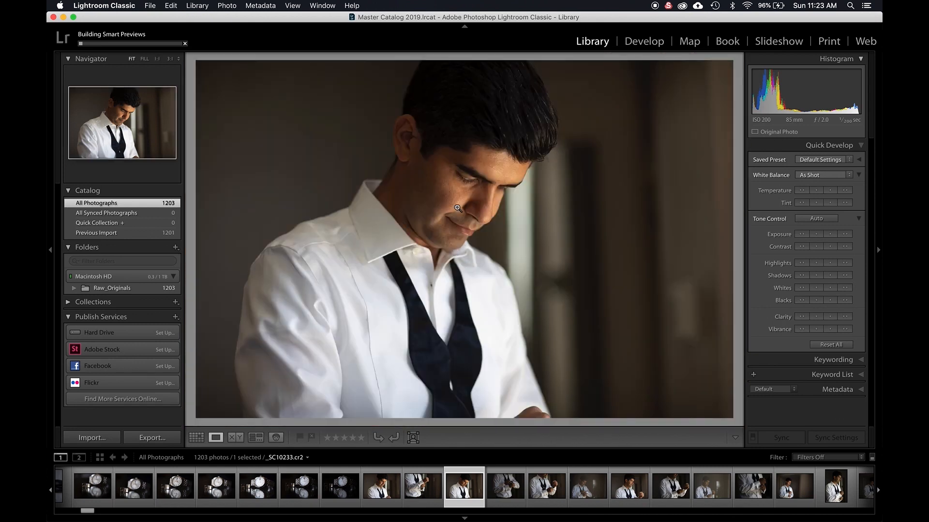
pyautogui.click(457, 208)
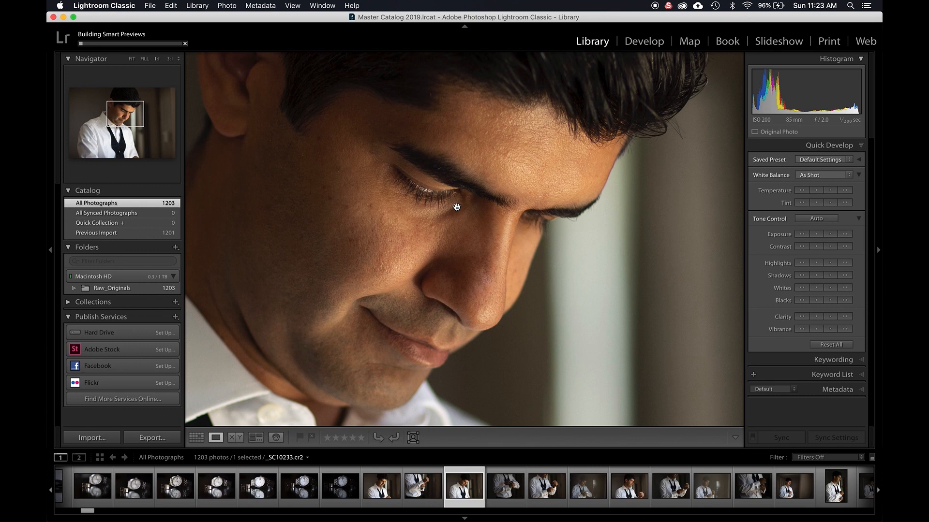
# Advance to the next cufflink photo, fit it to the view and browse on to groom portrait _SC10246.cr2
pyautogui.press('Right')
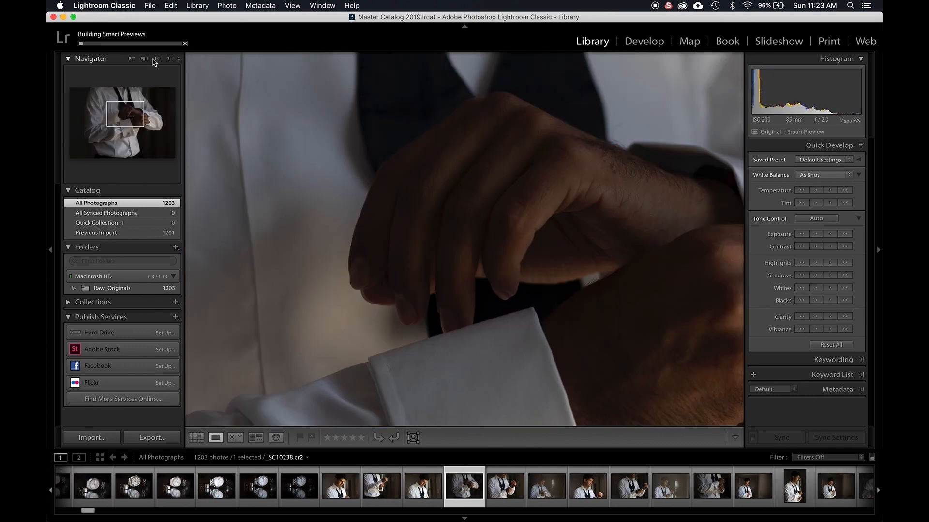
pyautogui.click(464, 257)
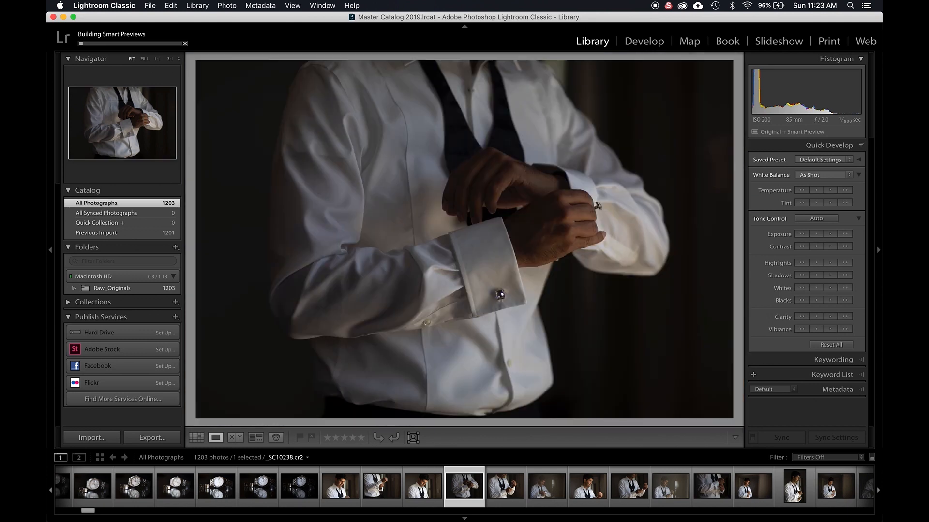
pyautogui.press('Right')
pyautogui.press('Right')
pyautogui.press('Right')
pyautogui.press('Right')
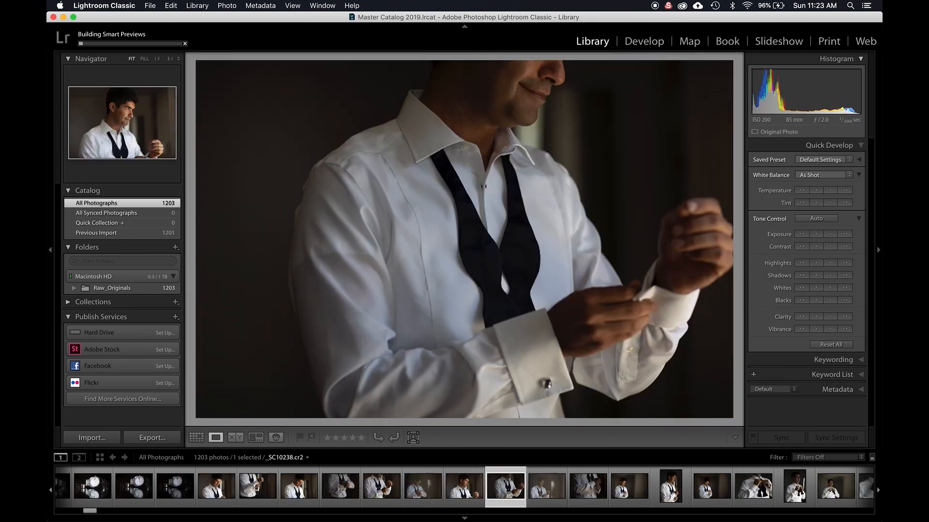
pyautogui.press('Left')
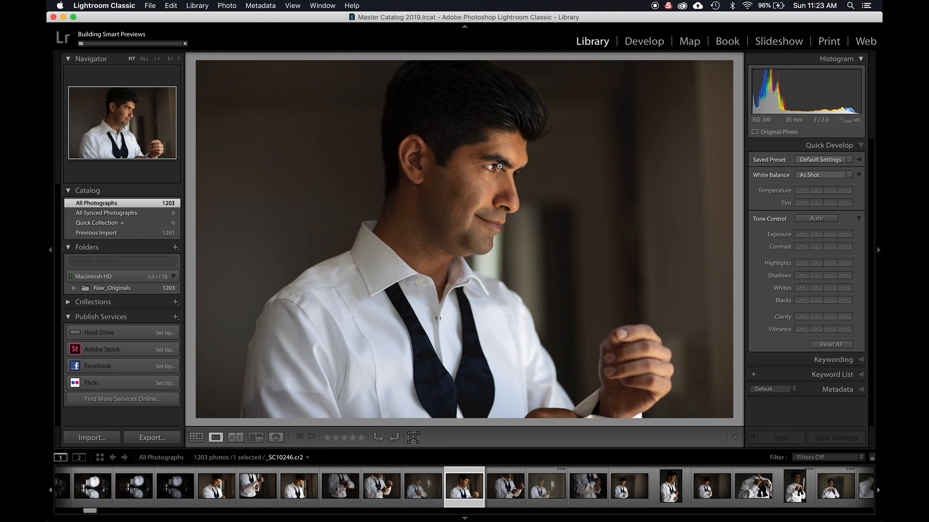
# Check 1:1 loading from the groom's eye through the following two photos, ending with _AZ13307.cr2 fitted to the view
pyautogui.click(491, 165)
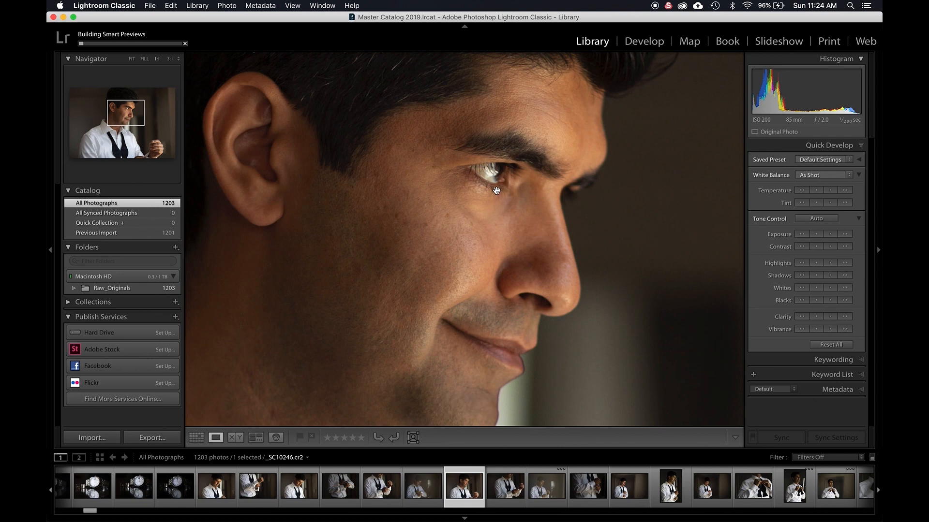
pyautogui.press('Right')
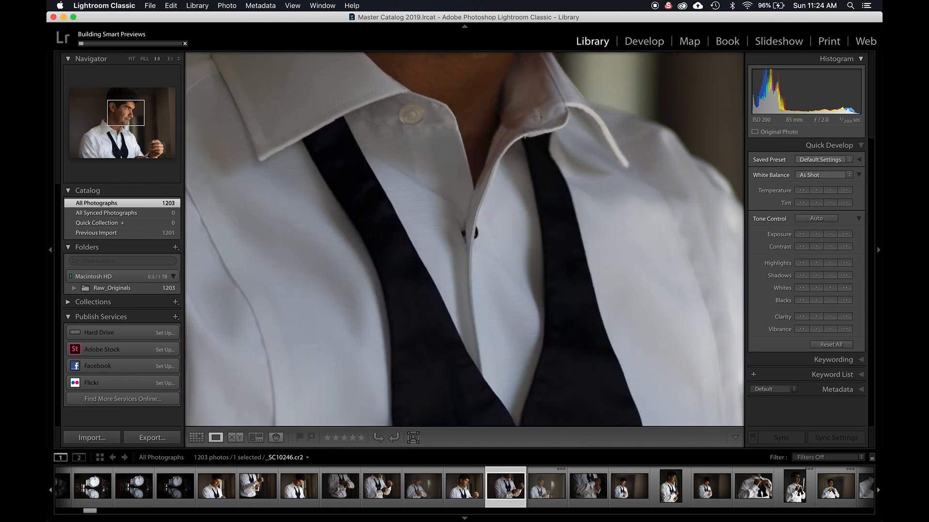
pyautogui.press('Right')
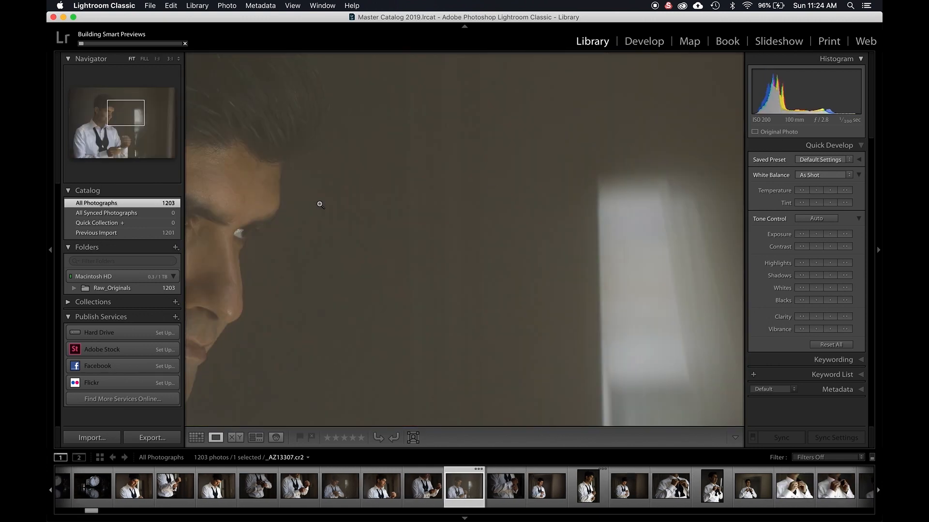
pyautogui.click(319, 203)
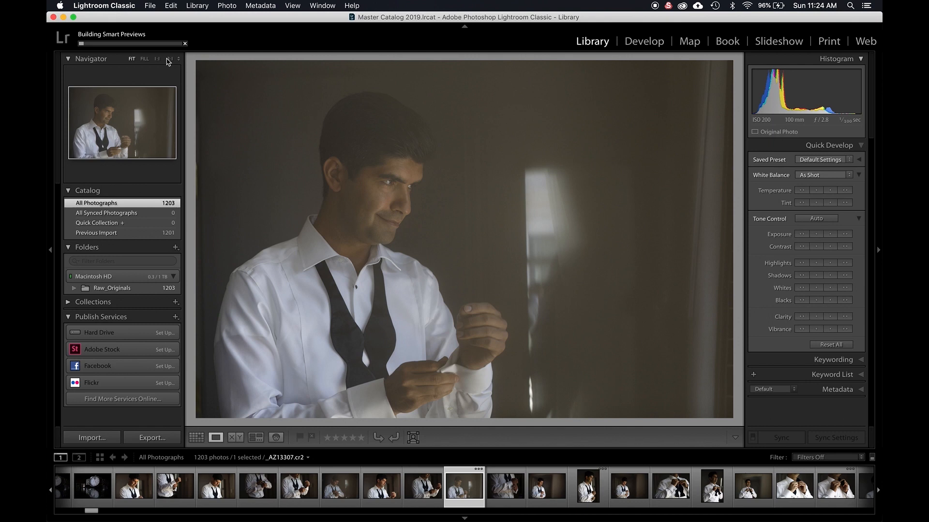
# Browse forward in the fitted view through the groom portraits to bow tie close-up _SC10283.cr2, examining preview loading
pyautogui.press('Right')
pyautogui.press('Right')
pyautogui.press('Right')
pyautogui.press('Right')
pyautogui.press('Right')
pyautogui.press('Right')
pyautogui.press('Right')
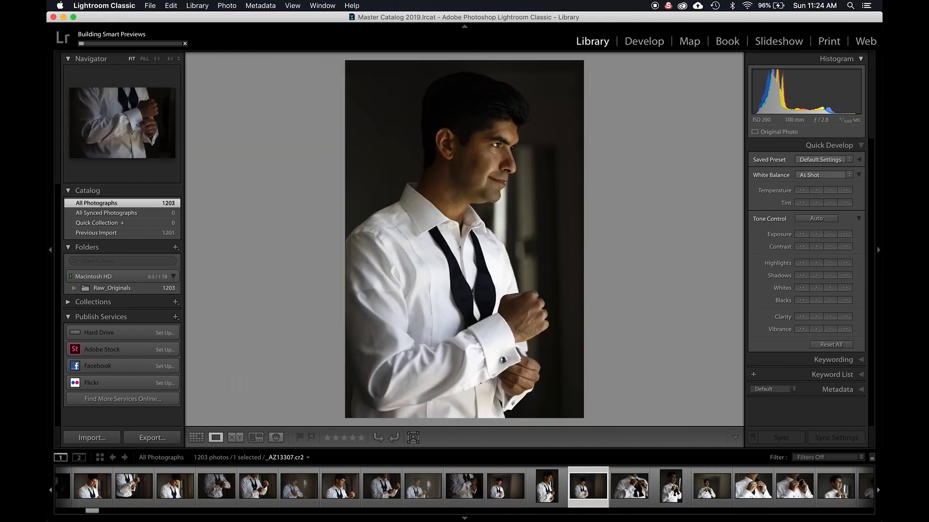
pyautogui.press('Right')
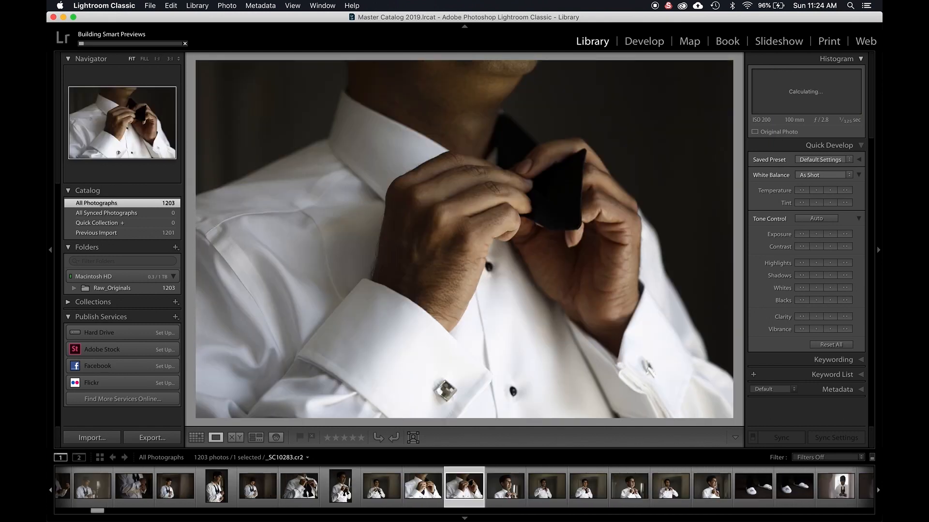
# Go back to bow tie portrait _SC10272.cr2 and cancel the running Smart Previews build
pyautogui.press('Left')
pyautogui.press('Left')
pyautogui.press('Left')
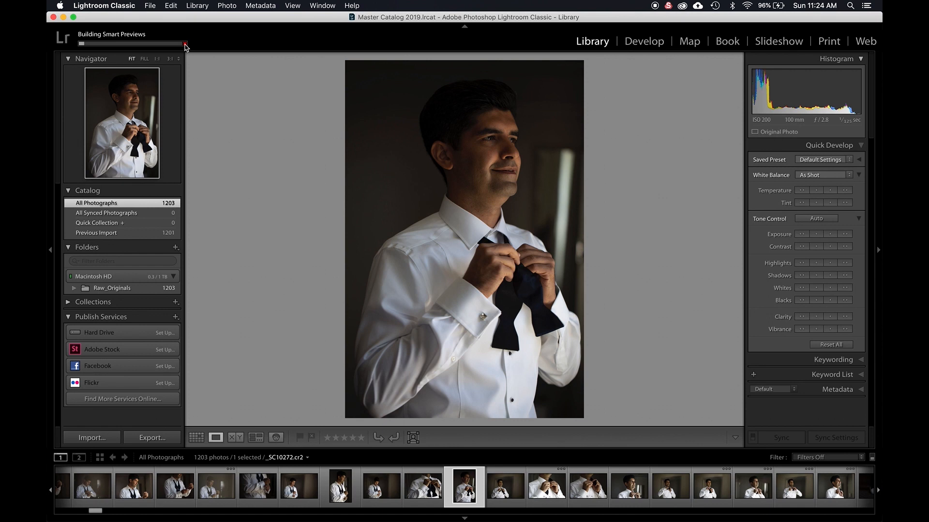
pyautogui.click(185, 45)
pyautogui.press('super+shift+i')
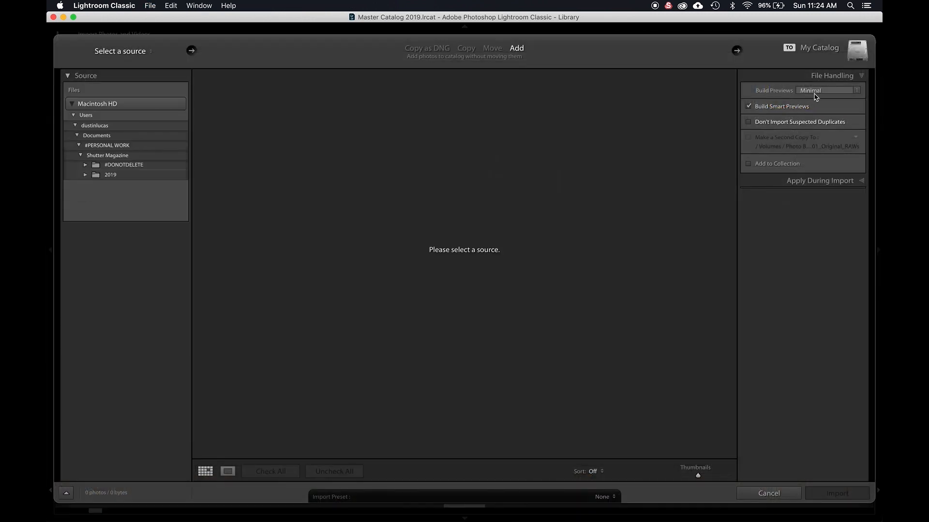
pyautogui.click(815, 91)
pyautogui.click(806, 113)
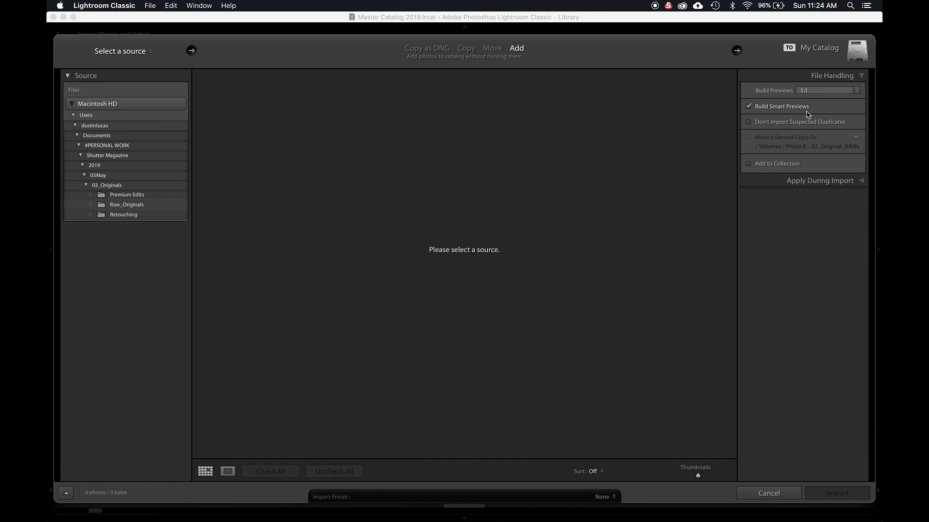
pyautogui.click(809, 91)
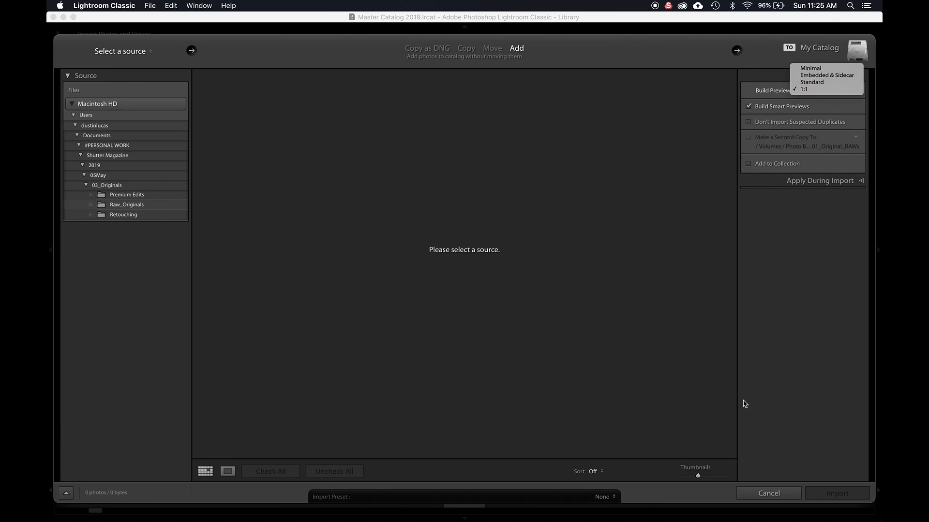
pyautogui.click(754, 492)
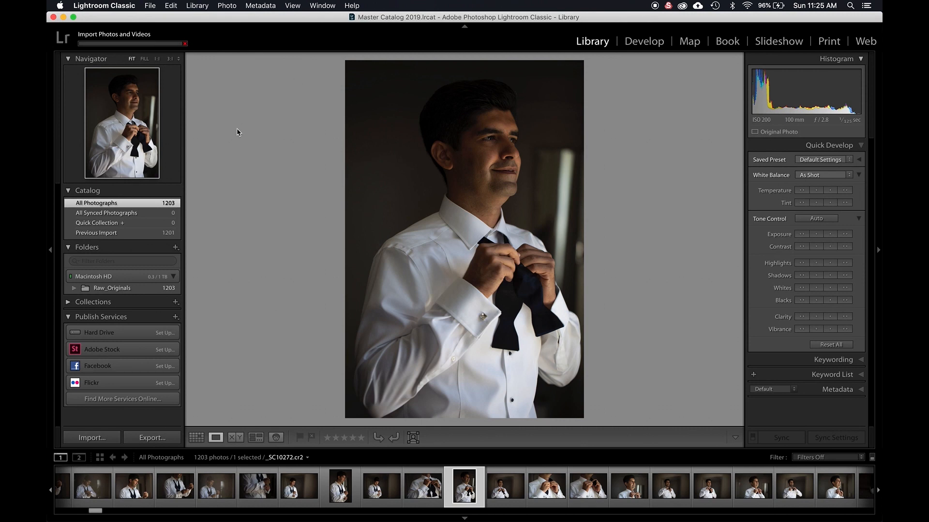
# Switch to the grid, select all photographs and remove them from the catalog
pyautogui.press('g')
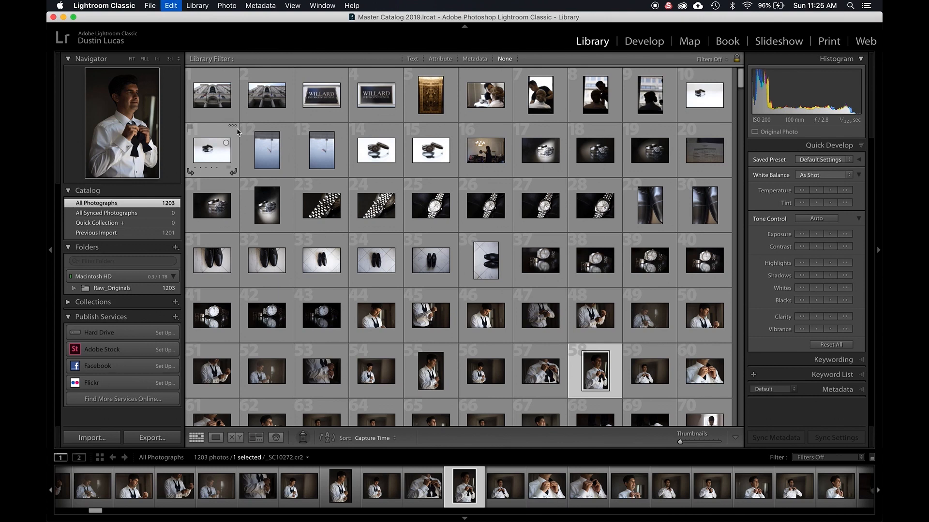
pyautogui.press('super+a')
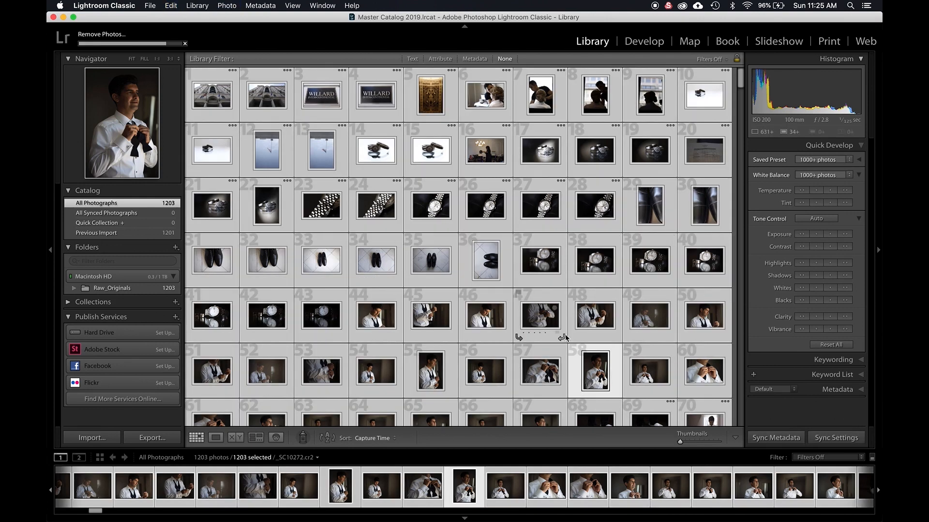
pyautogui.press('BackSpace')
pyautogui.click(557, 195)
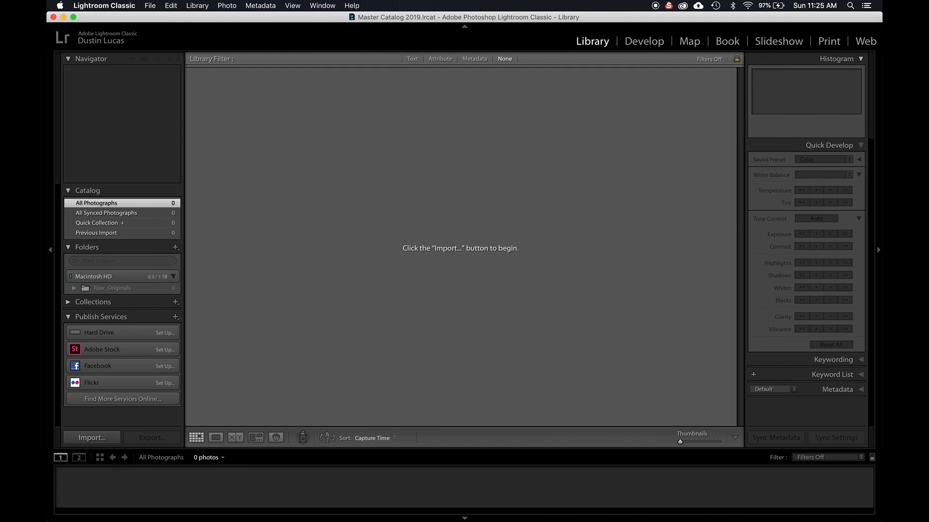
# Start a new import with Build Previews set to Embedded & Sidecar and Build Smart Previews turned off
pyautogui.press('super+shift+i')
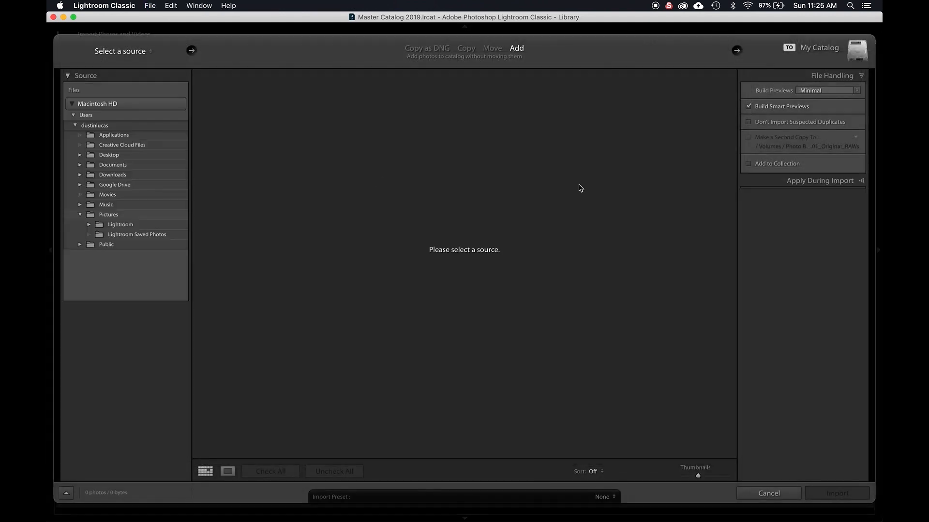
pyautogui.click(822, 91)
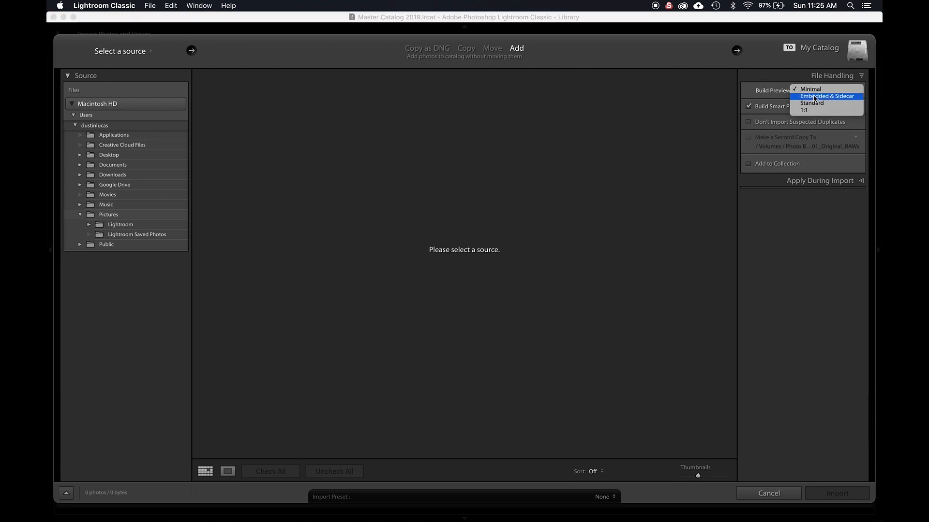
pyautogui.click(813, 96)
pyautogui.click(810, 93)
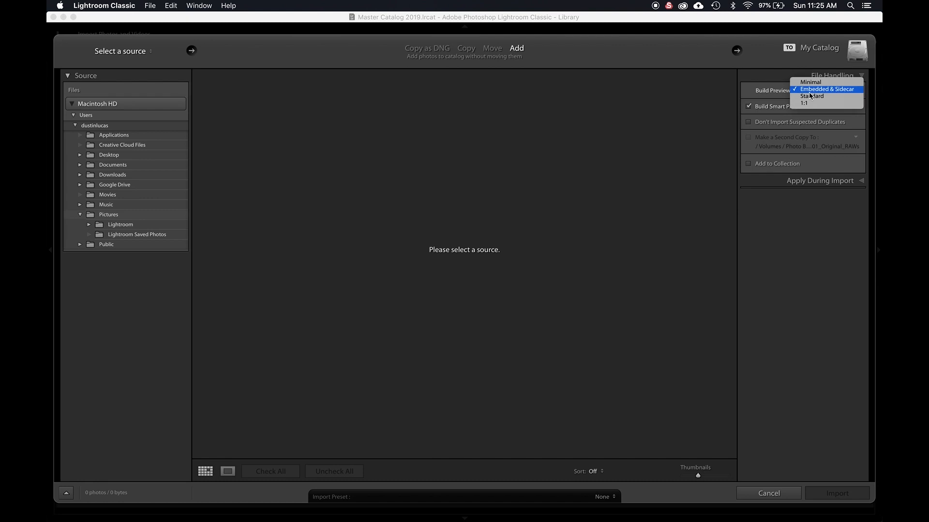
pyautogui.click(815, 90)
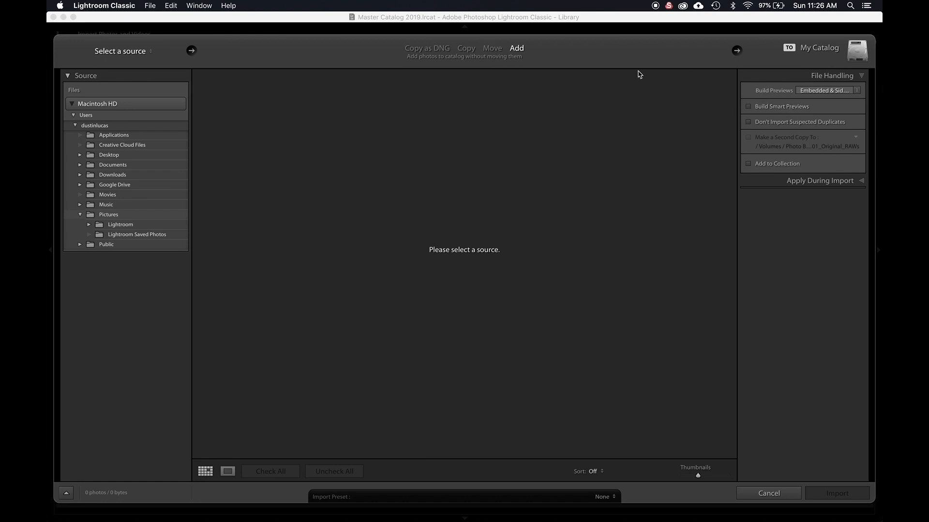
# Set the Raw_Originals folder from Finder as the import source and look through its photo thumbnails
pyautogui.press('super+Tab')
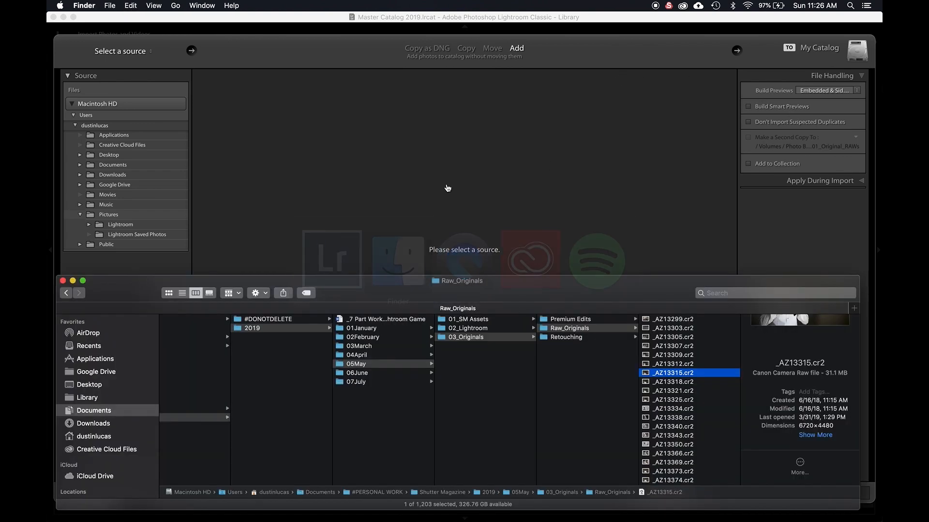
pyautogui.moveTo(569, 328); pyautogui.dragTo(531, 208)
pyautogui.click(356, 51)
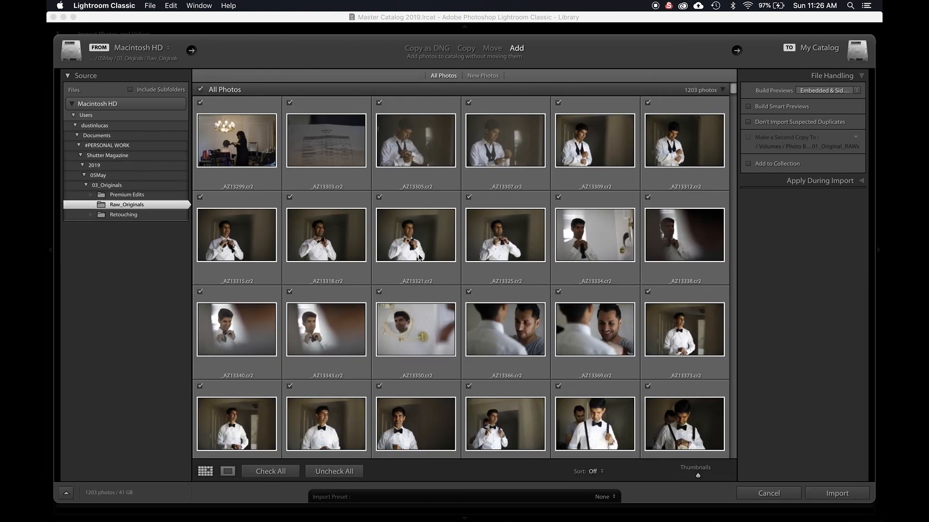
pyautogui.scroll(-5, 419, 257)
pyautogui.scroll(-2, 419, 258)
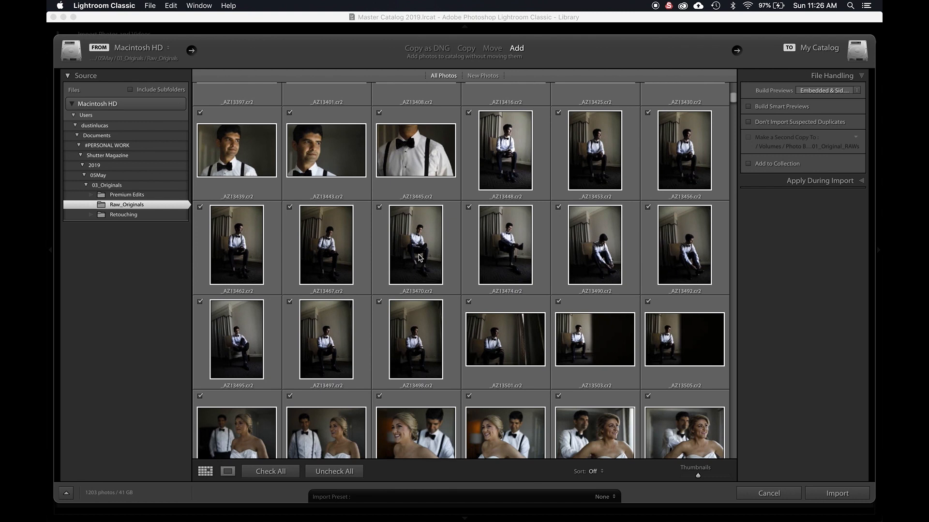
pyautogui.scroll(7, 419, 257)
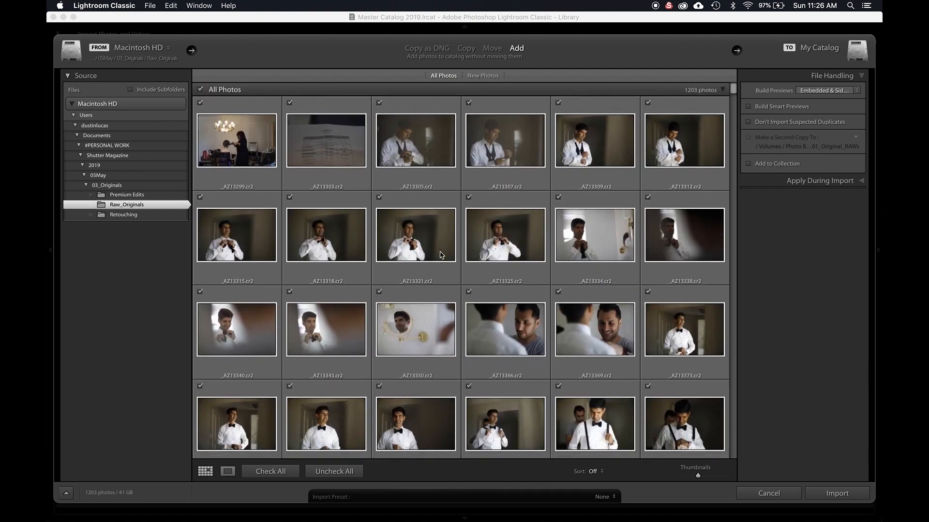
# Uncheck all photos, then mark only _AZ13299.cr2 through _AZ13408.cr2 for import
pyautogui.click(200, 90)
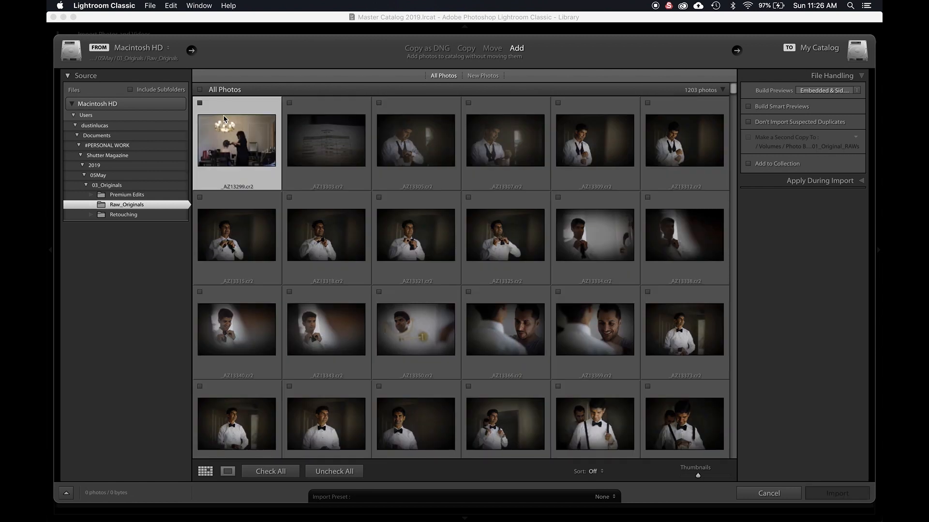
pyautogui.keyDown('shift'); pyautogui.click(668, 417); pyautogui.keyUp('shift')
pyautogui.scroll(-3, 629, 297)
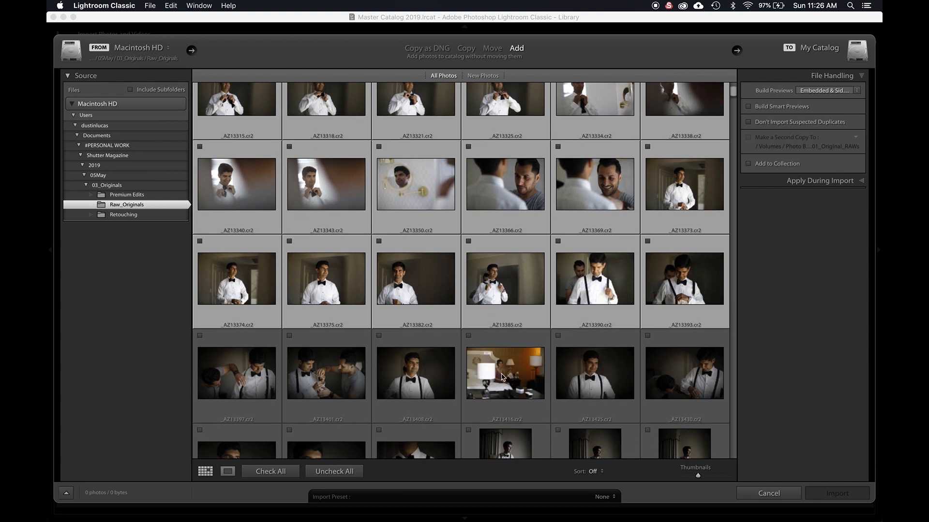
pyautogui.keyDown('shift'); pyautogui.click(428, 389); pyautogui.keyUp('shift')
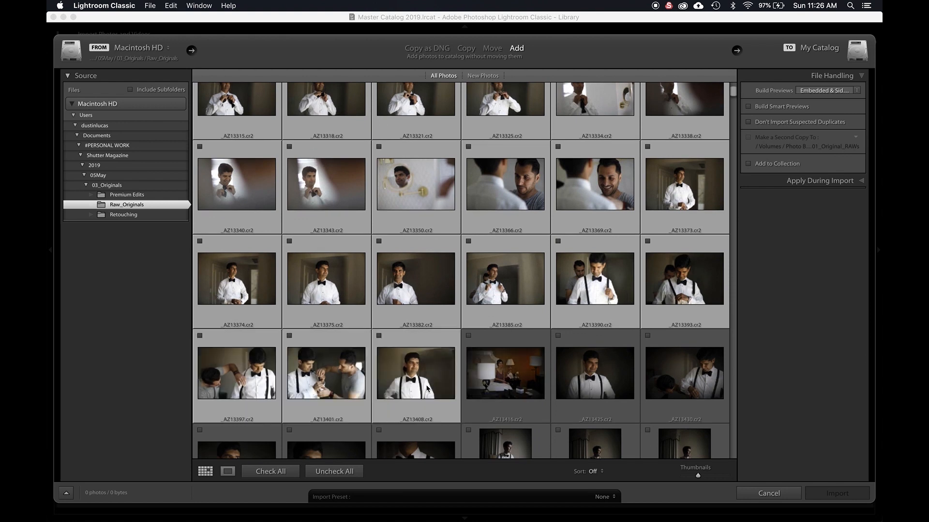
pyautogui.click(378, 336)
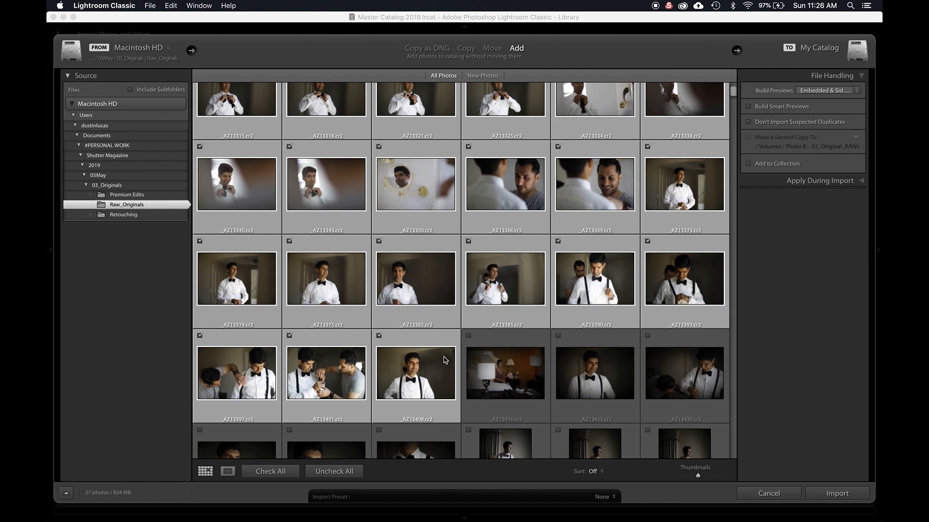
# Exclude _AZ13401.cr2 and _AZ13408.cr2, leaving _AZ13299.cr2 through _AZ13397.cr2 marked for import
pyautogui.click(379, 336)
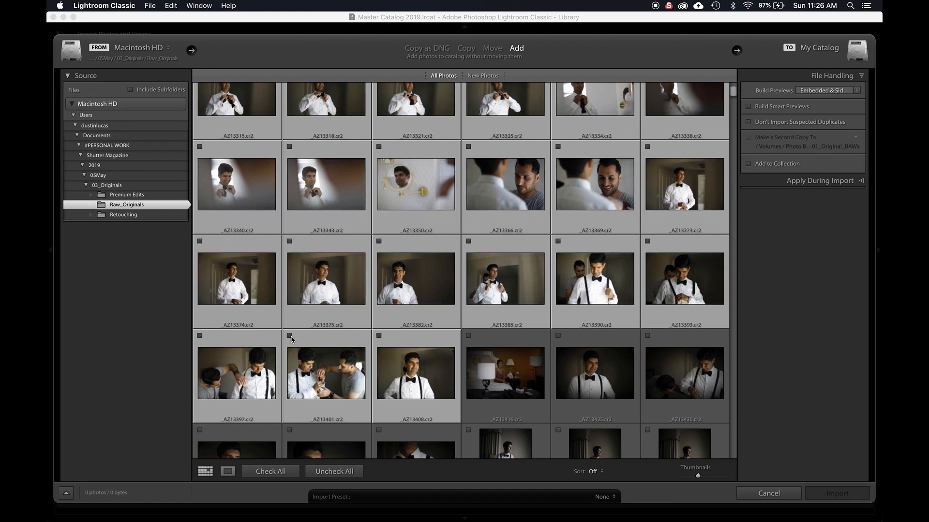
pyautogui.keyDown('super'); pyautogui.click(318, 337); pyautogui.keyUp('super')
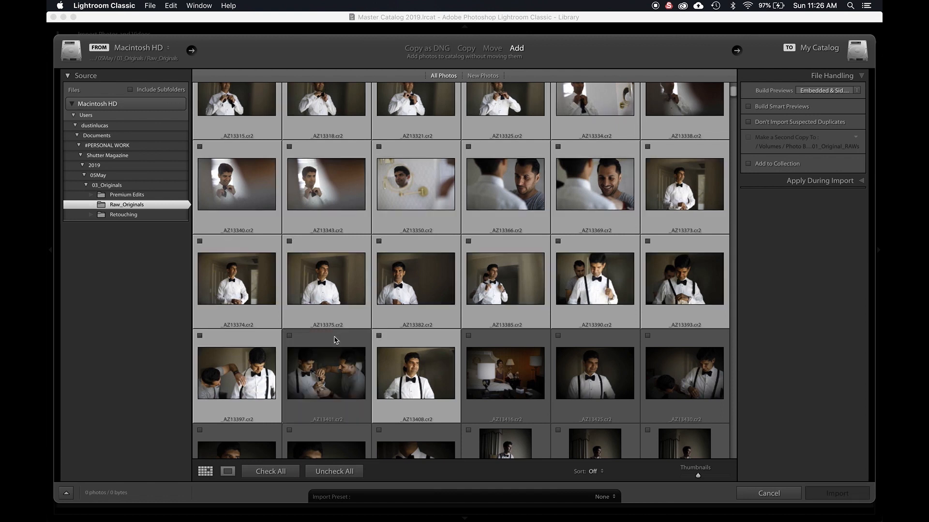
pyautogui.keyDown('super'); pyautogui.click(406, 335); pyautogui.keyUp('super')
pyautogui.click(199, 336)
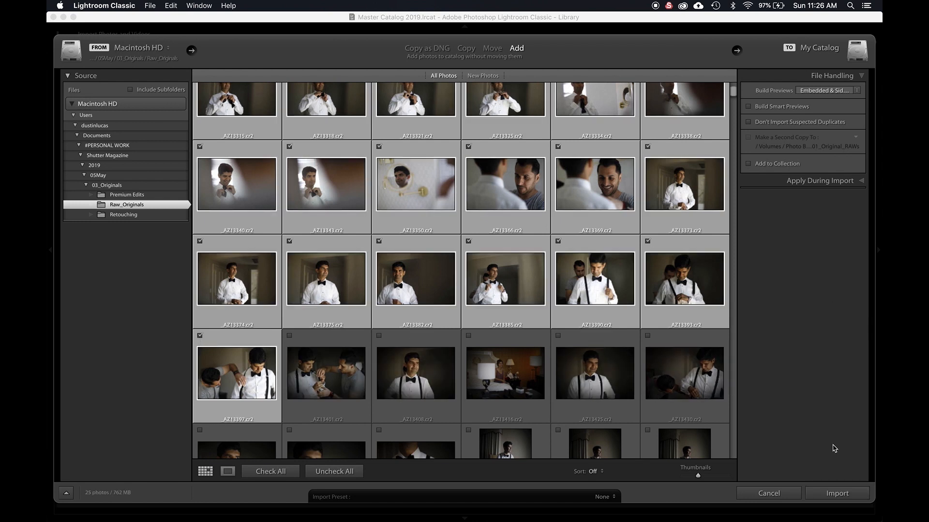
# Import the marked photos, check the Fetching Initial Previews activity and clear the photo selection
pyautogui.click(836, 493)
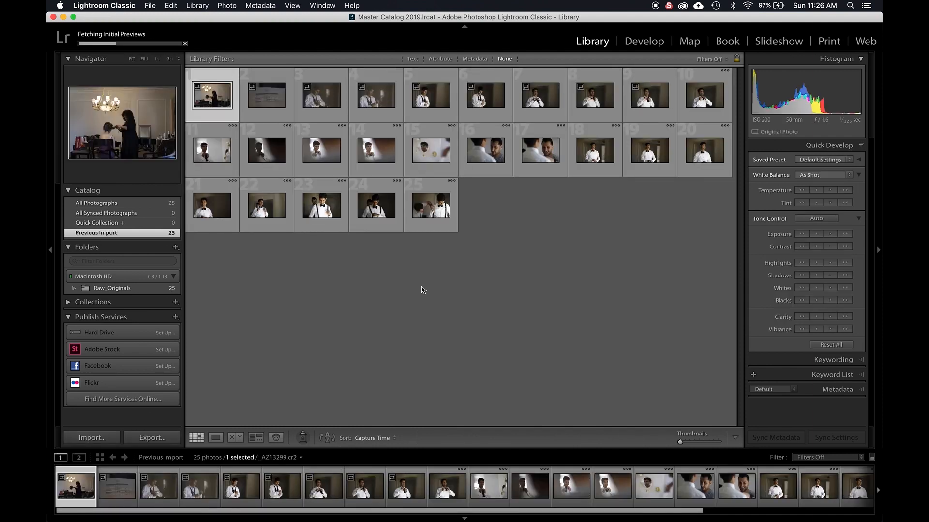
pyautogui.click(148, 47)
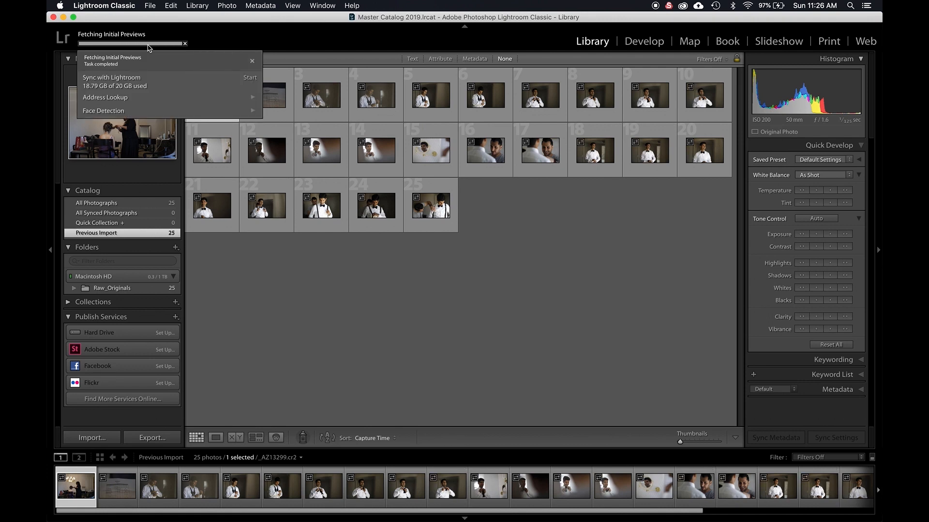
pyautogui.click(225, 296)
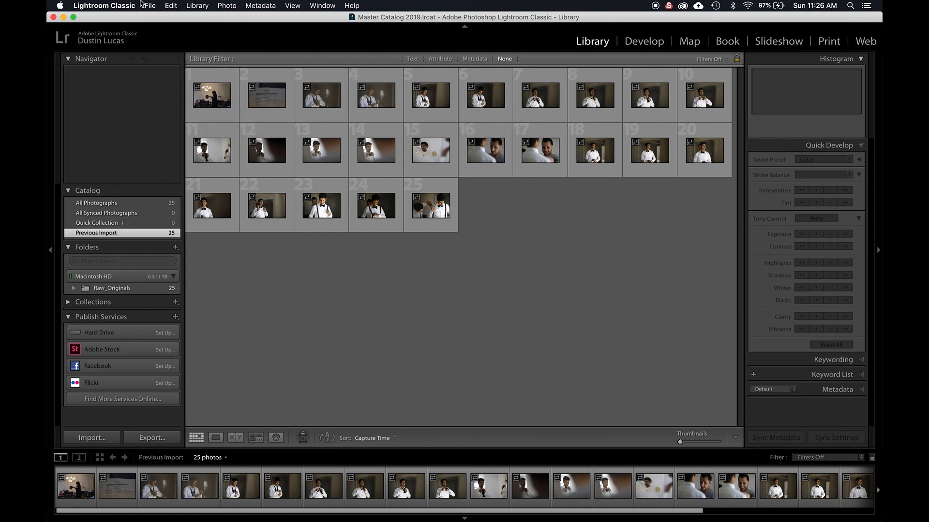
# In the general preferences, turn off replacing embedded previews during idle time and treating JPEG files next to raw files as separate photos
pyautogui.click(104, 5)
pyautogui.click(112, 35)
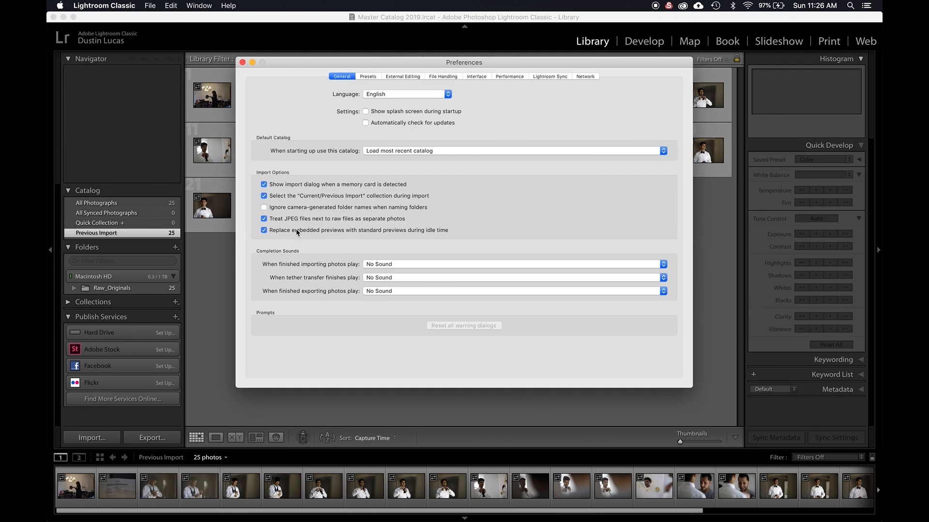
pyautogui.click(264, 231)
pyautogui.click(265, 219)
pyautogui.click(447, 77)
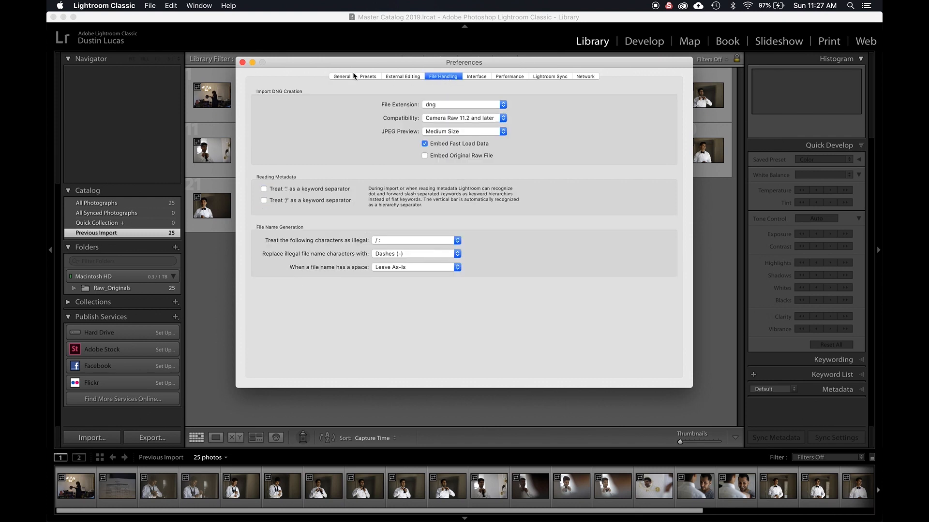
pyautogui.click(347, 78)
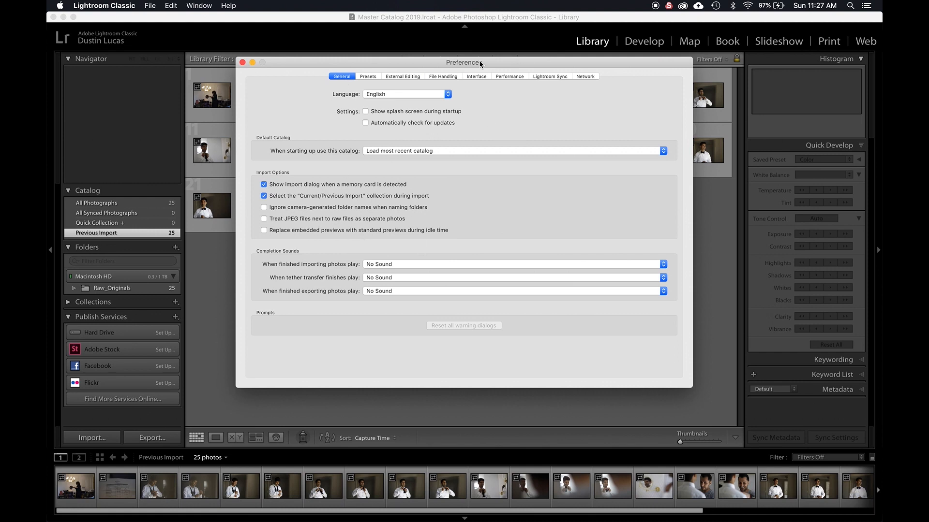
# Open Catalog Settings from the Performance preferences and review the file handling, metadata and general settings, closing the dialog when done
pyautogui.click(510, 76)
pyautogui.click(626, 312)
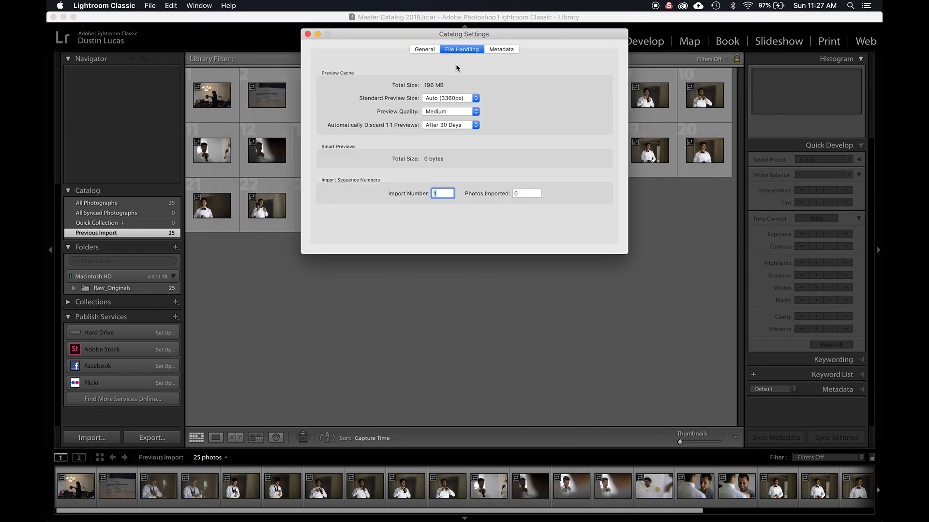
pyautogui.click(492, 52)
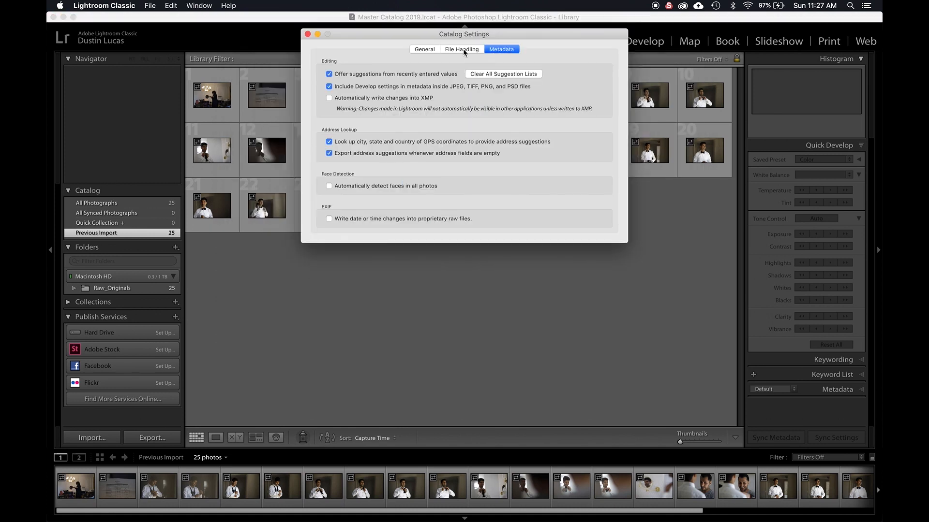
pyautogui.click(428, 50)
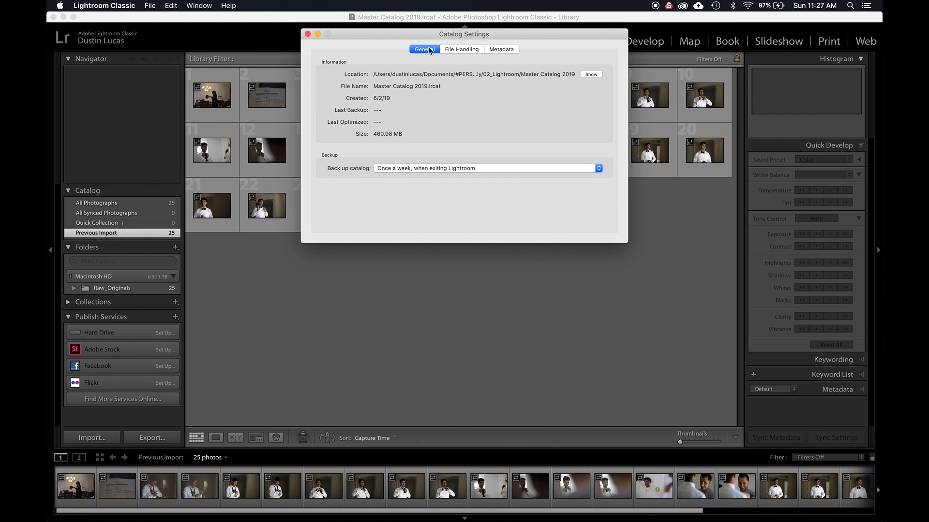
pyautogui.click(308, 34)
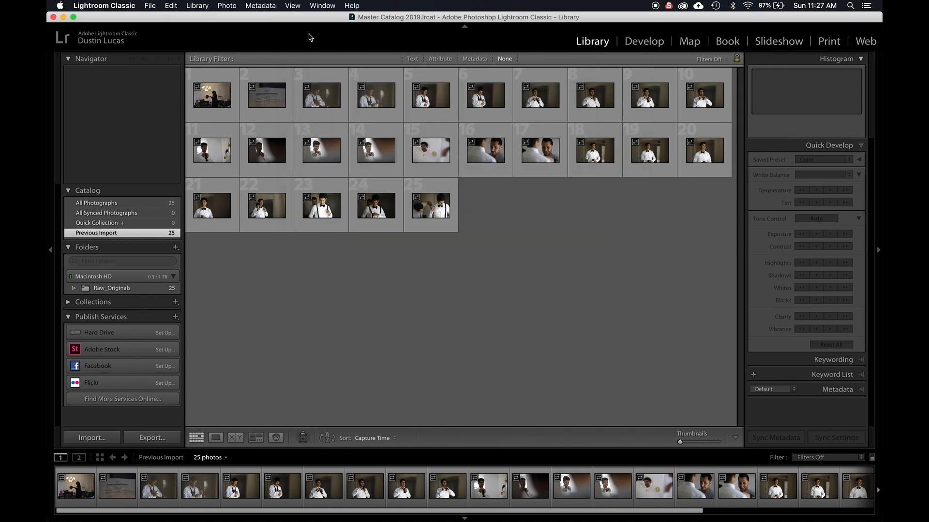
# Reopen Preferences to review the Performance, External Editing, File Handling and General settings, and close the dialog
pyautogui.press('super+comma')
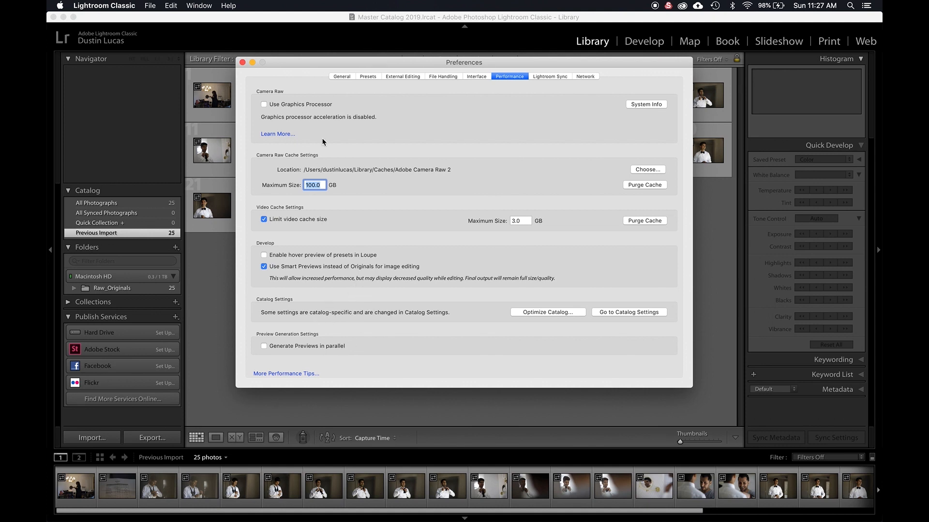
pyautogui.click(406, 78)
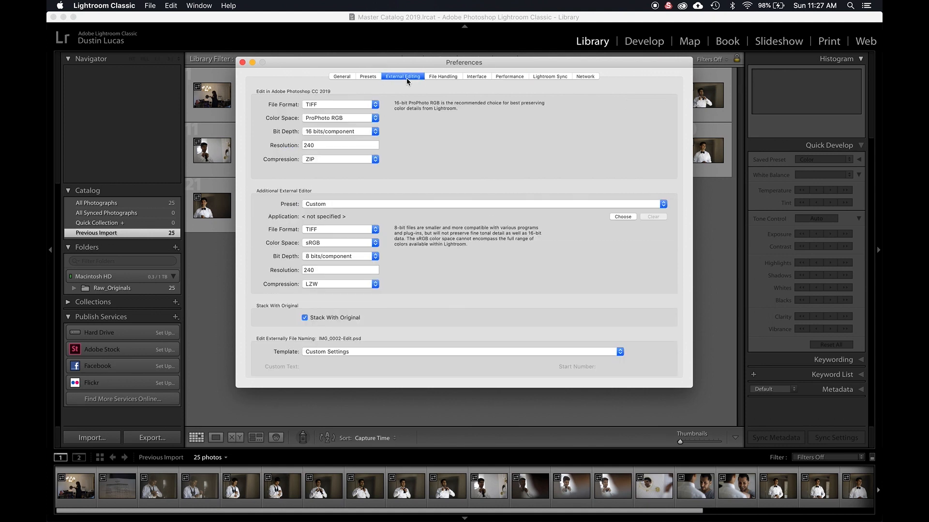
pyautogui.click(449, 78)
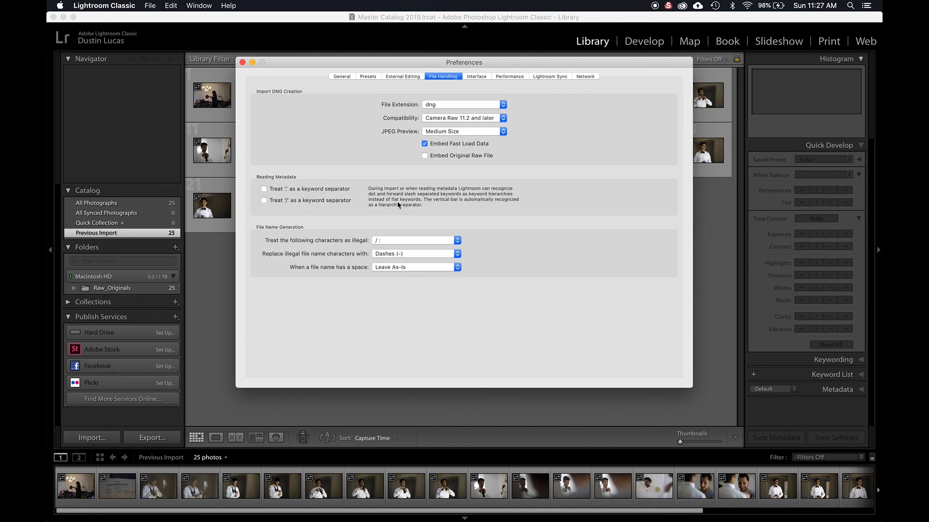
pyautogui.click(339, 78)
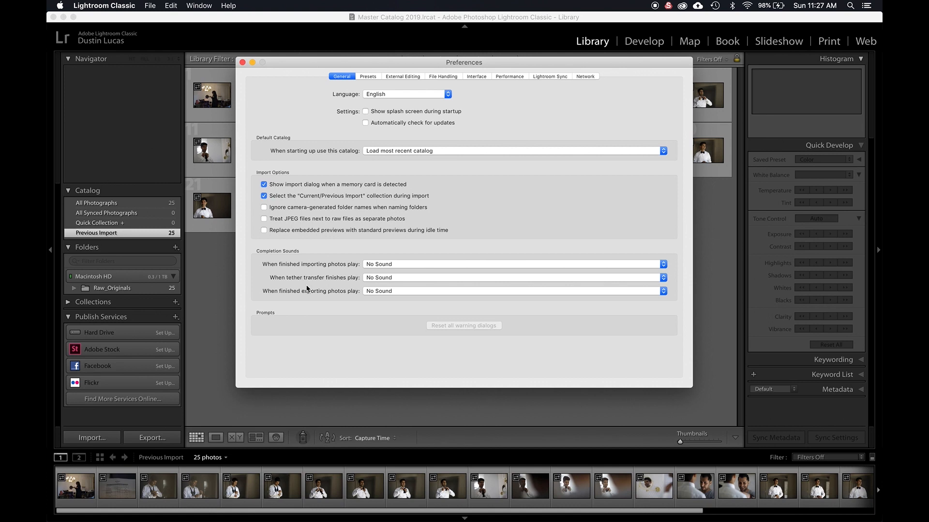
pyautogui.click(243, 63)
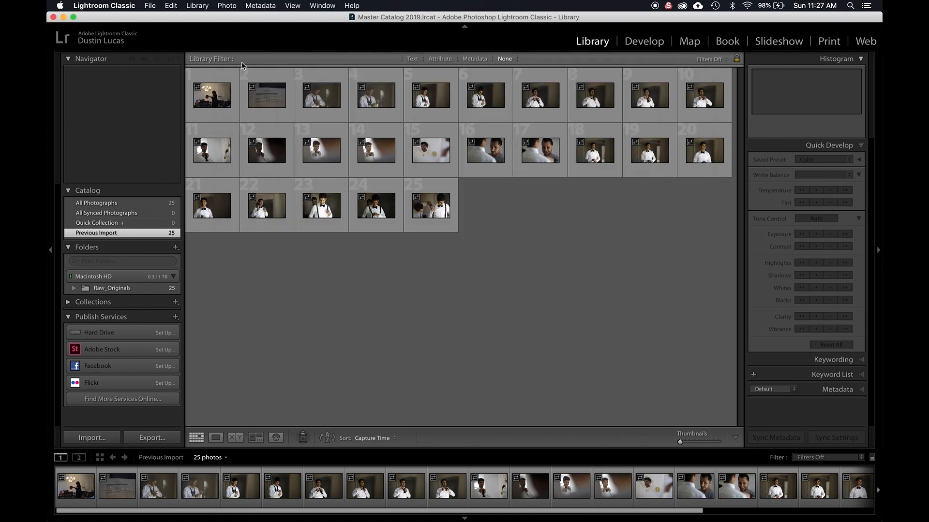
# Open _AZ13299.cr2 in Loupe view, zoom to 1:1, advance to _AZ13305.cr2 and bring the groom's face into view
pyautogui.doubleClick(211, 103)
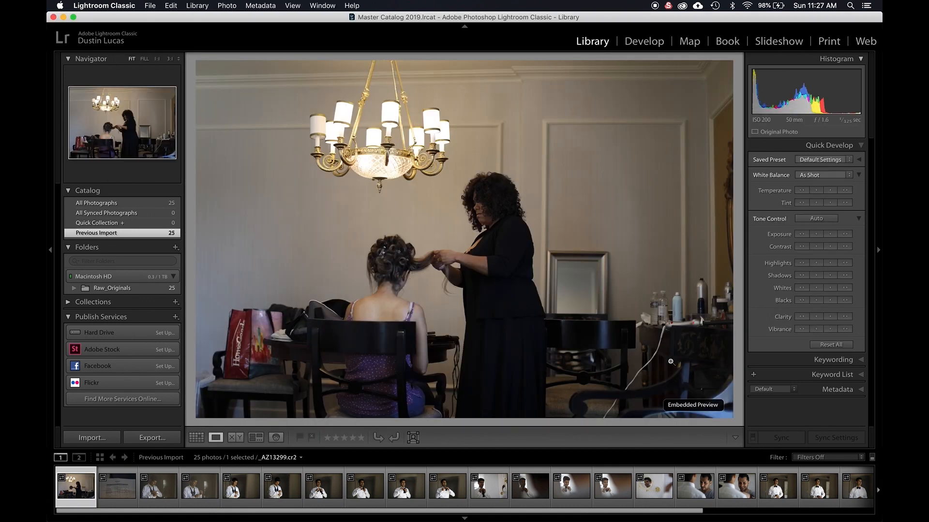
pyautogui.click(385, 270)
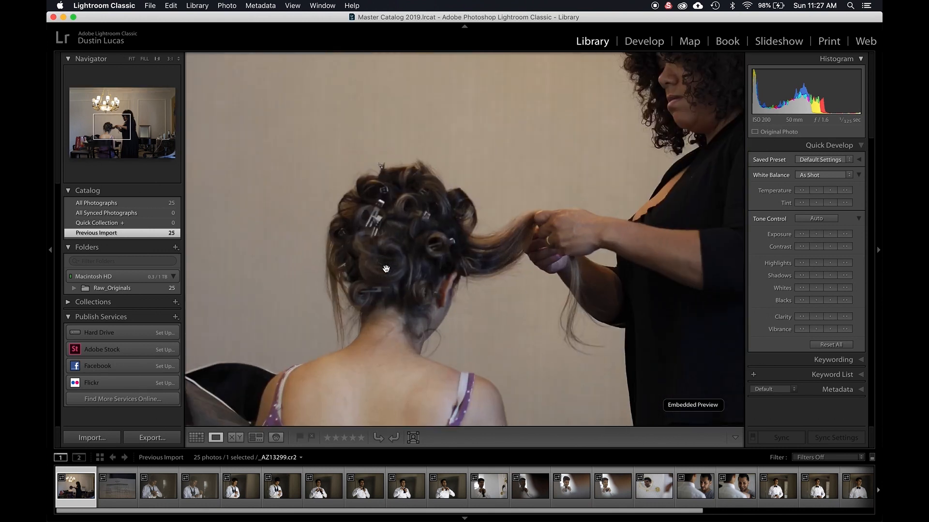
pyautogui.press('Right')
pyautogui.press('Right')
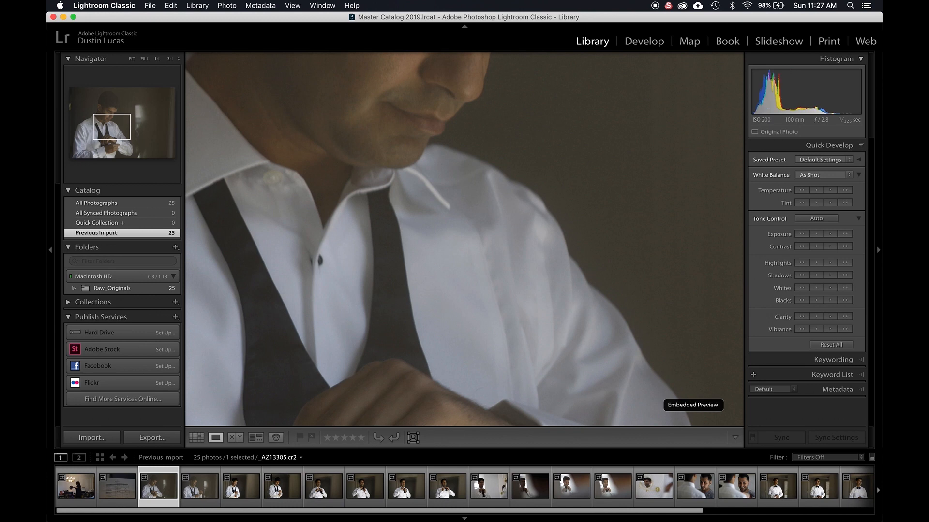
pyautogui.moveTo(411, 208); pyautogui.dragTo(394, 389)
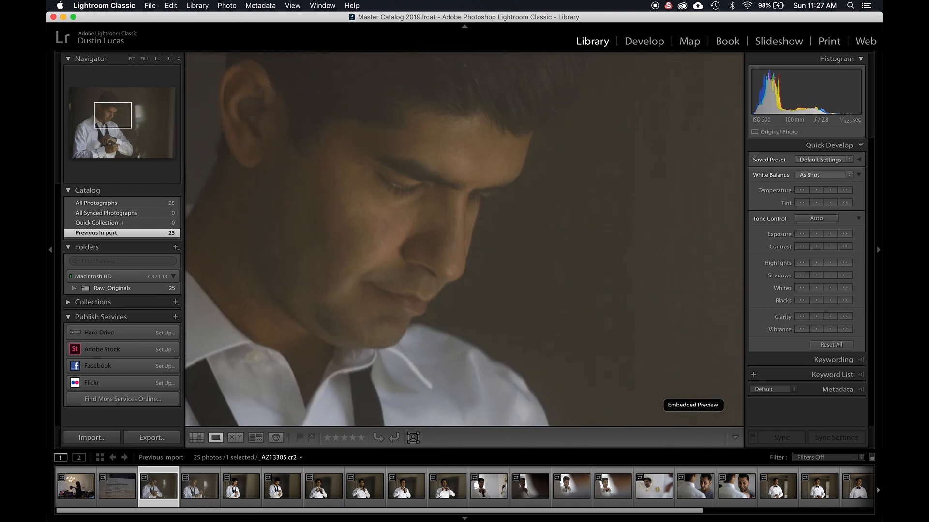
# Browse back and forth at 1:1 through the groom portraits to the dark backlit shot after _AZ13334.cr2, examining how quickly embedded previews load
pyautogui.press('Right')
pyautogui.press('Right')
pyautogui.press('Left')
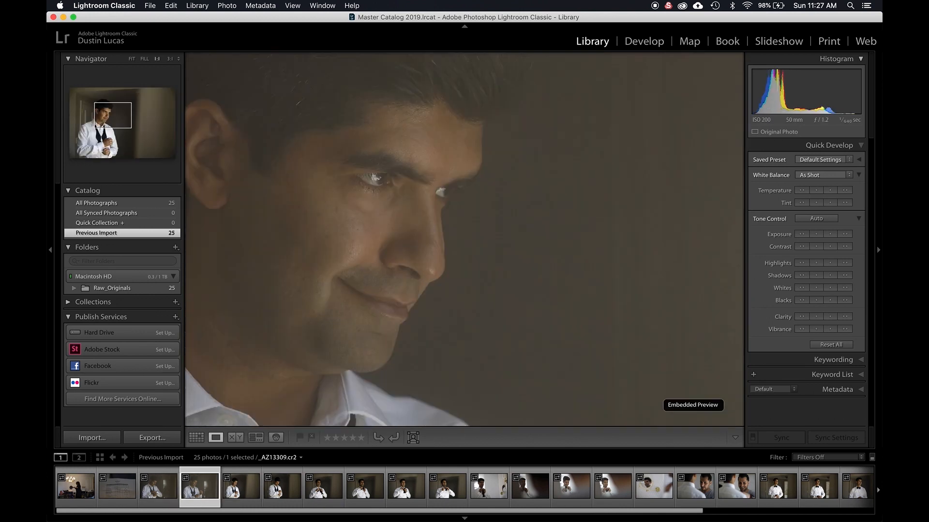
pyautogui.press('Right')
pyautogui.press('Right')
pyautogui.press('Right')
pyautogui.press('Right')
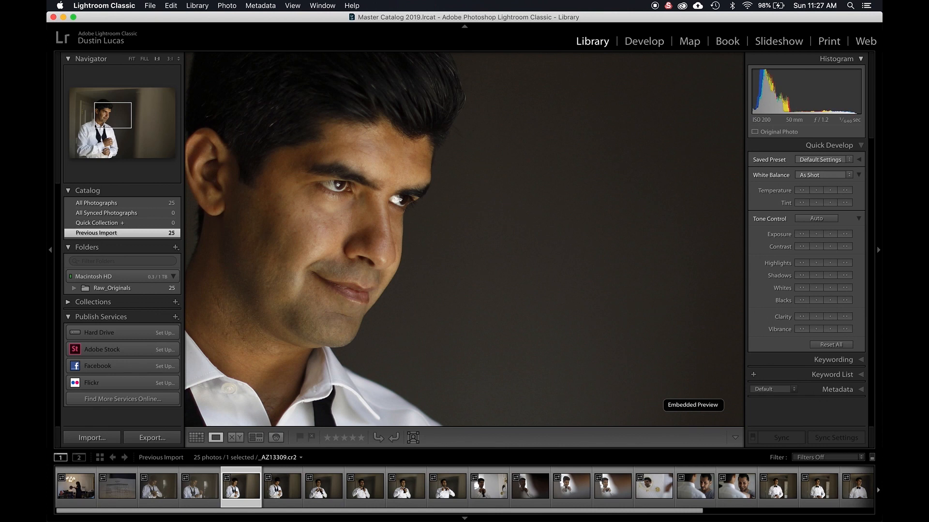
pyautogui.press('Right')
pyautogui.press('Right')
pyautogui.press('Right')
pyautogui.press('Right')
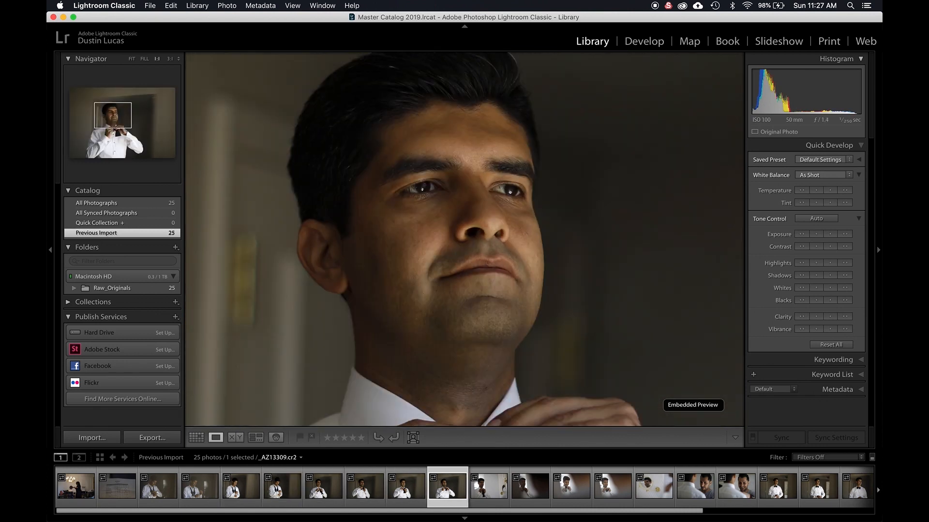
pyautogui.press('Left')
pyautogui.press('Left')
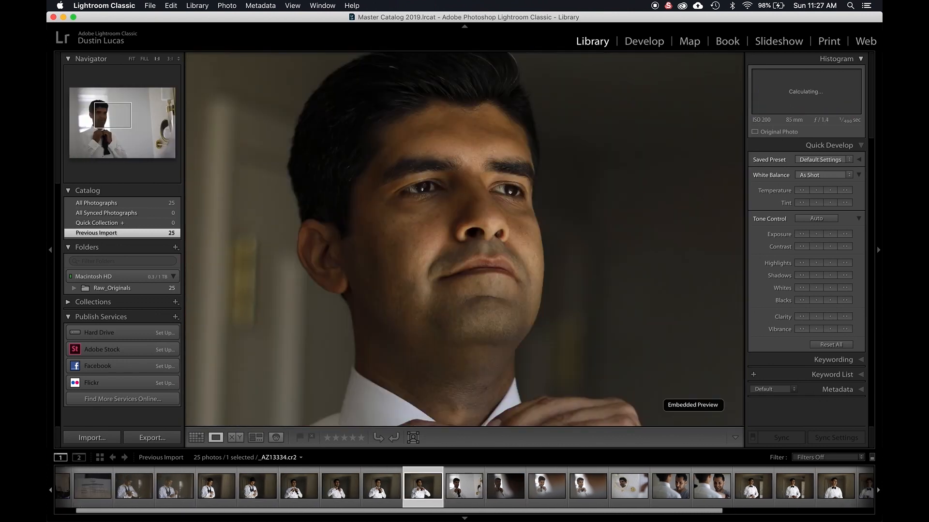
pyautogui.press('Right')
pyautogui.press('Right')
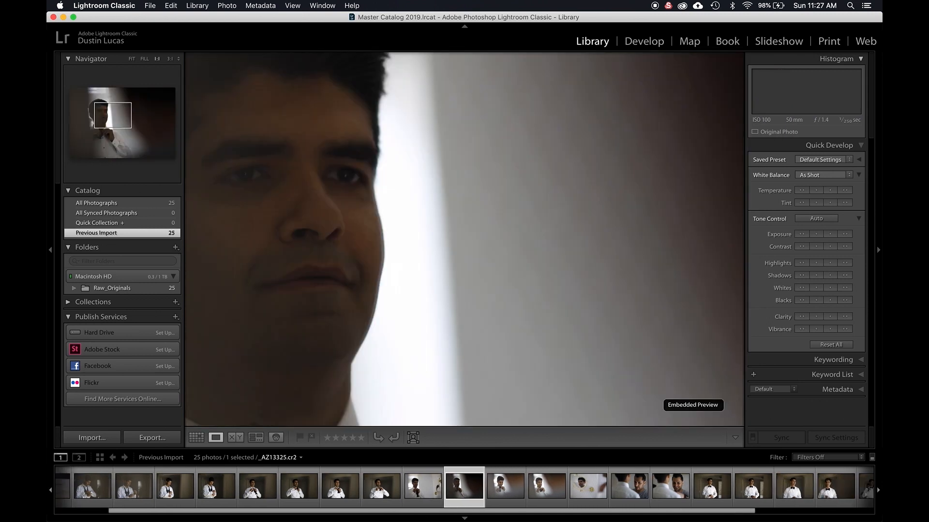
# Browse forward at 1:1 from _AZ13325.cr2 to _AZ13374.cr2, examining how quickly each embedded preview loads
pyautogui.press('Right')
pyautogui.press('Right')
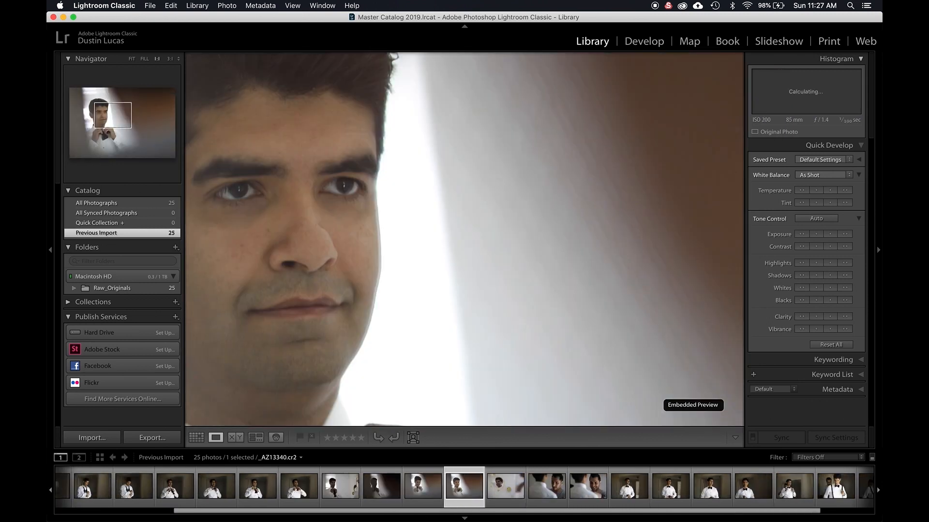
pyautogui.press('Right')
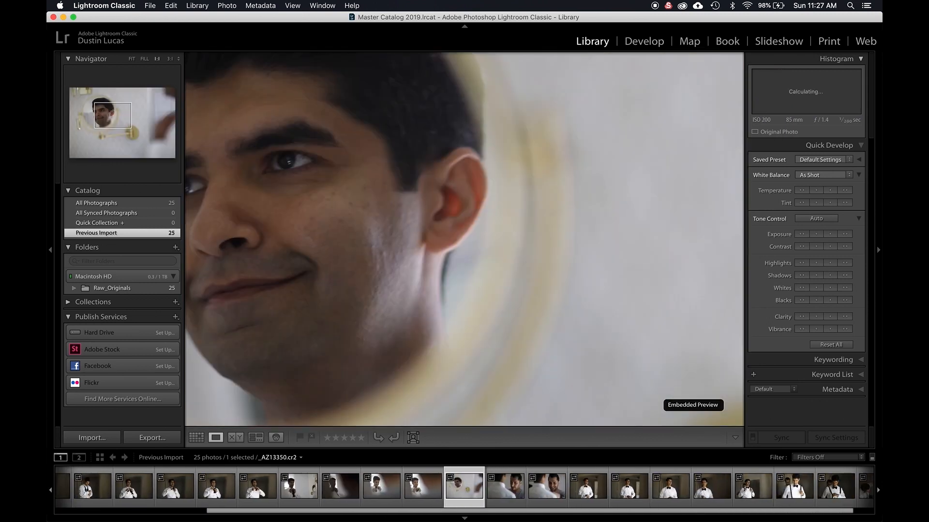
pyautogui.press('Right')
pyautogui.press('Right')
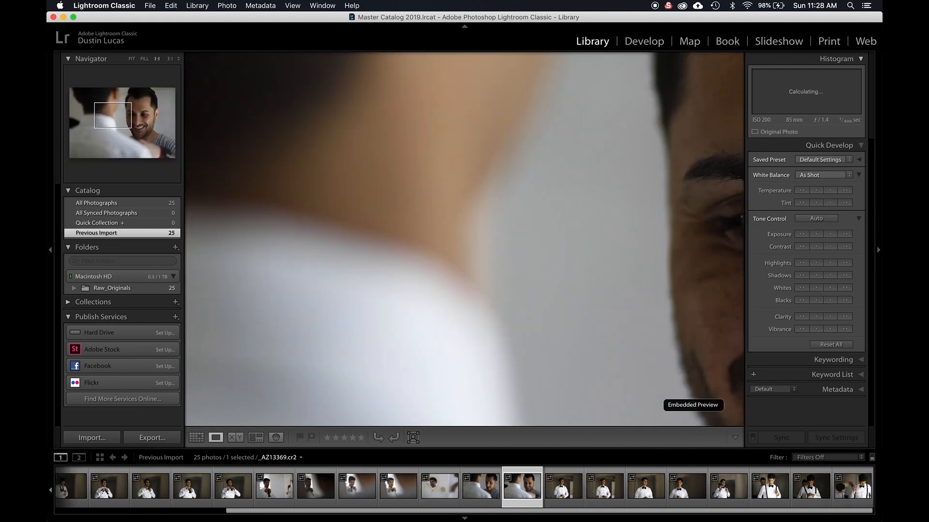
pyautogui.press('Right')
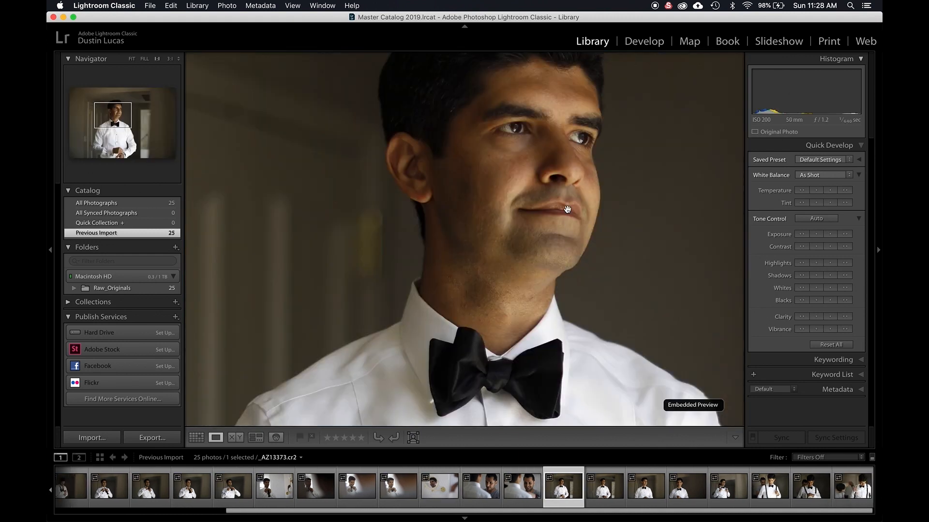
pyautogui.press('Right')
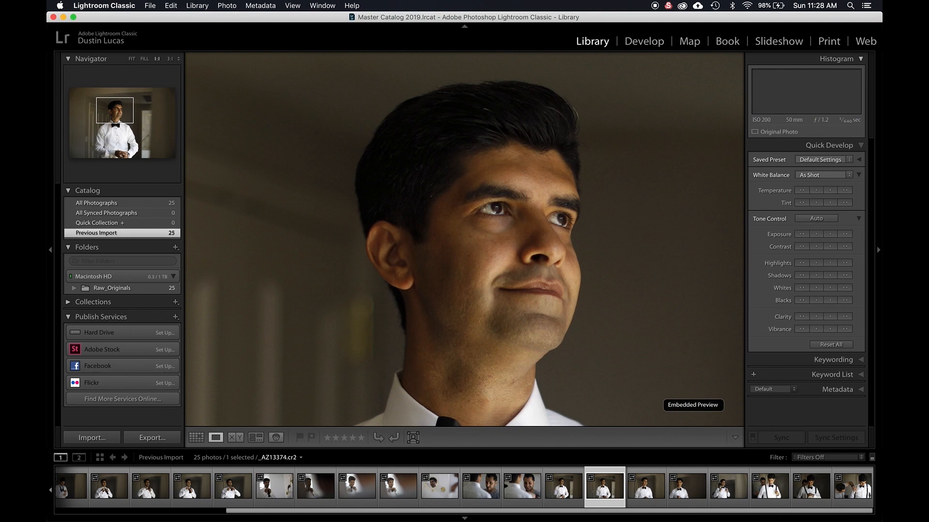
# Toggle _AZ13374.cr2 between the full view and 1:1, and compare it with _AZ13375.cr2 at 1:1
pyautogui.press('z')
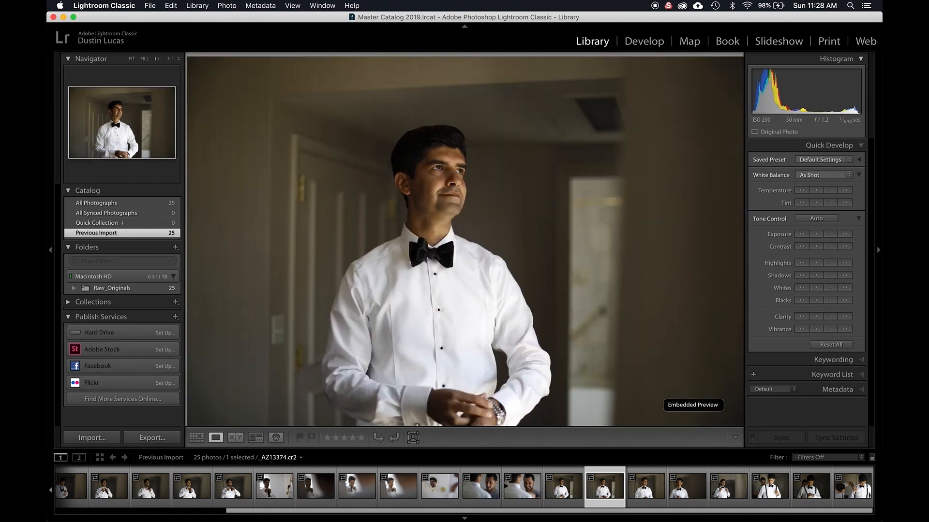
pyautogui.press('z')
pyautogui.press('Right')
pyautogui.press('Right')
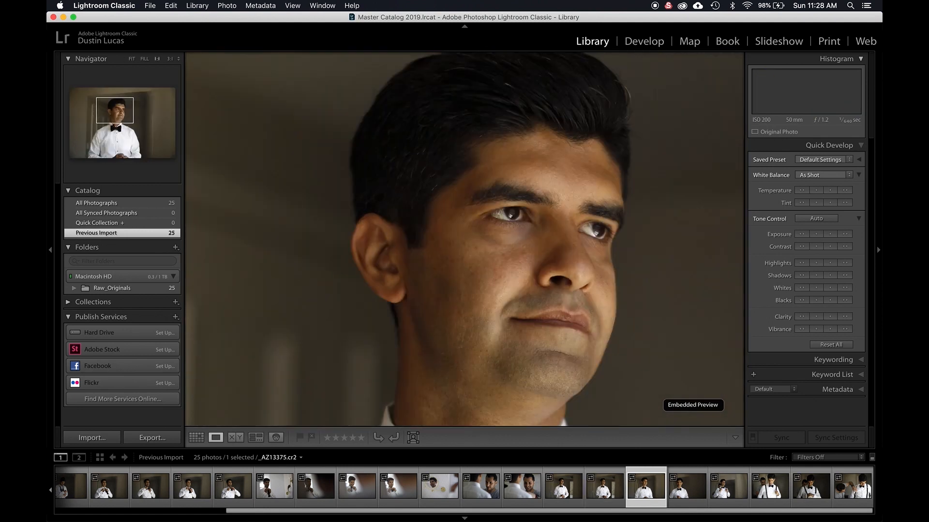
pyautogui.press('Left')
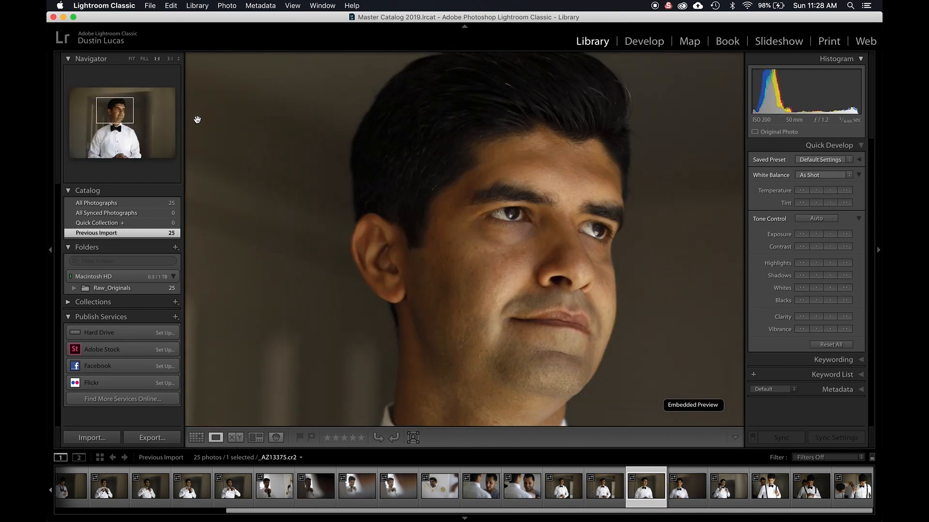
# Magnify the groom's face to 3:1, compare _AZ13374.cr2 and _AZ13375.cr2 back and forth, and return to the full view
pyautogui.click(170, 58)
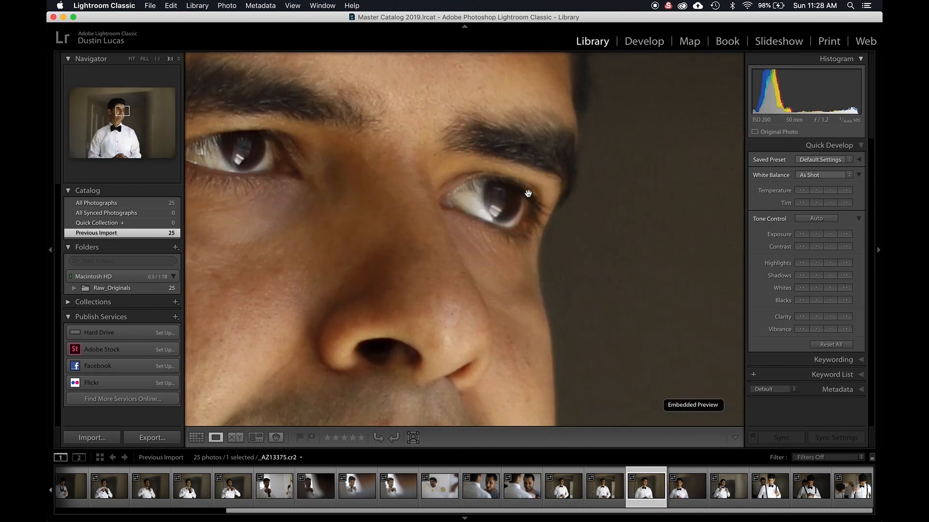
pyautogui.press('Left')
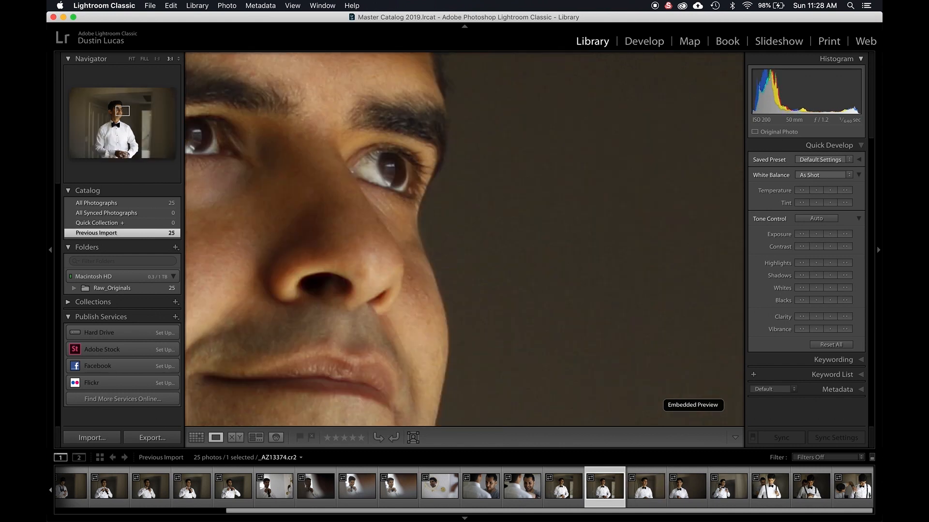
pyautogui.press('Right')
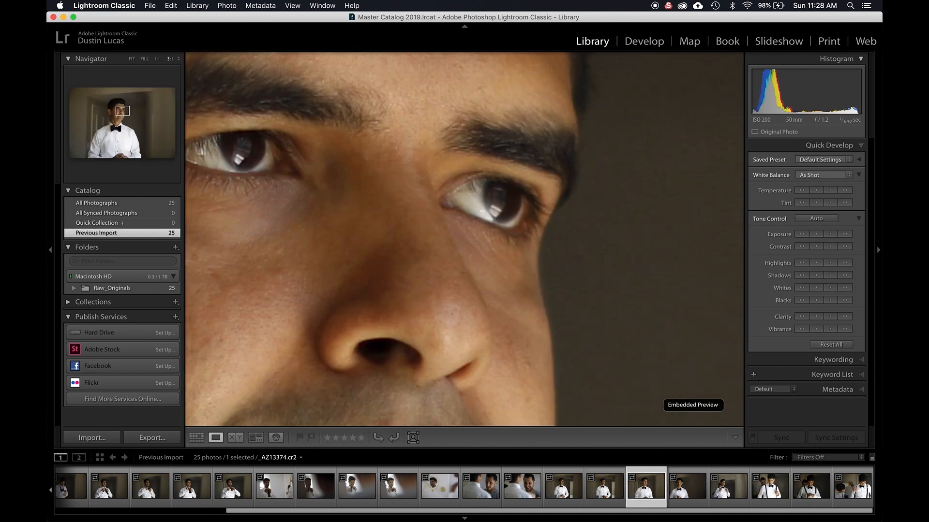
pyautogui.press('Left')
pyautogui.press('Right')
pyautogui.press('Right')
pyautogui.press('Left')
pyautogui.press('Left')
pyautogui.press('z')
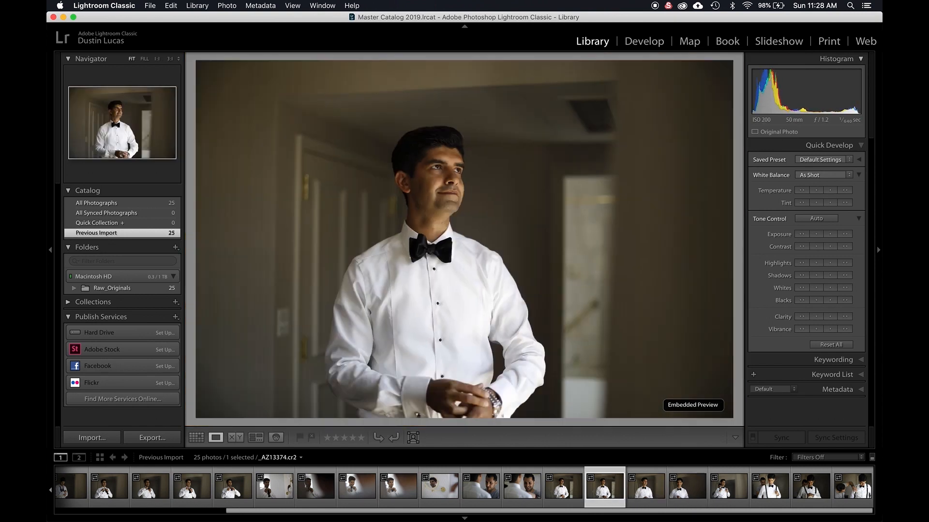
# Zoom _AZ13374.cr2 to 1:1 on the groom's face, compare it with the following shots, and return to the fitted view
pyautogui.click(156, 59)
pyautogui.click(446, 193)
pyautogui.click(446, 194)
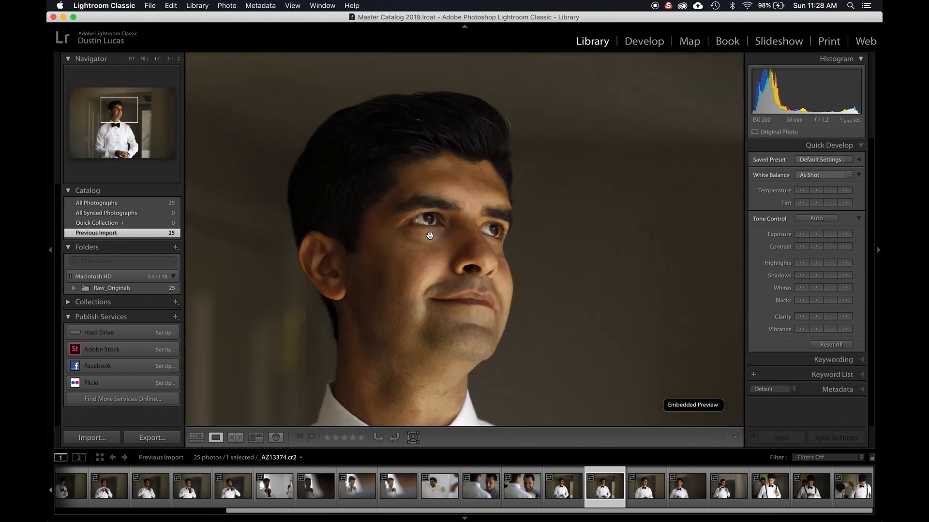
pyautogui.press('Right')
pyautogui.press('Right')
pyautogui.press('Left')
pyautogui.click(527, 302)
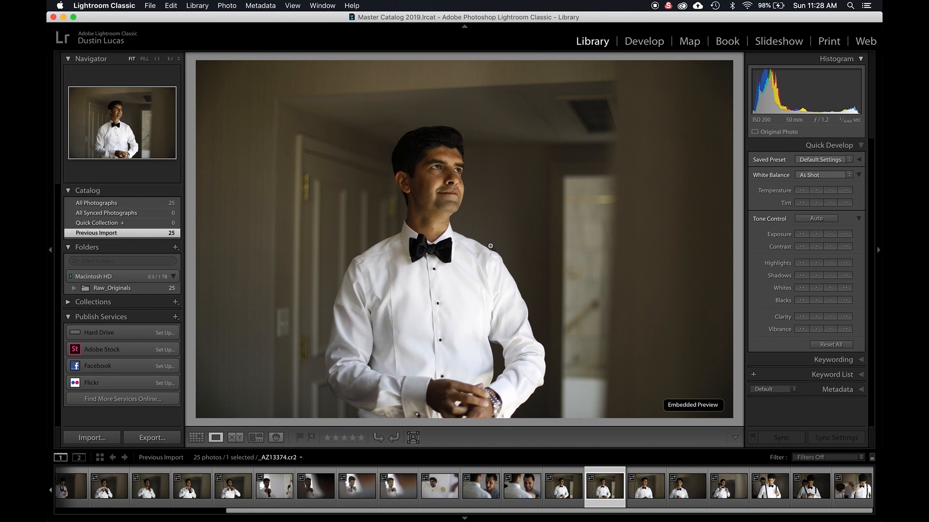
pyautogui.press('z')
# Open _AZ13374.cr2 in Develop, leave the before/after comparison and apply Auto tone adjustments
pyautogui.press('d')
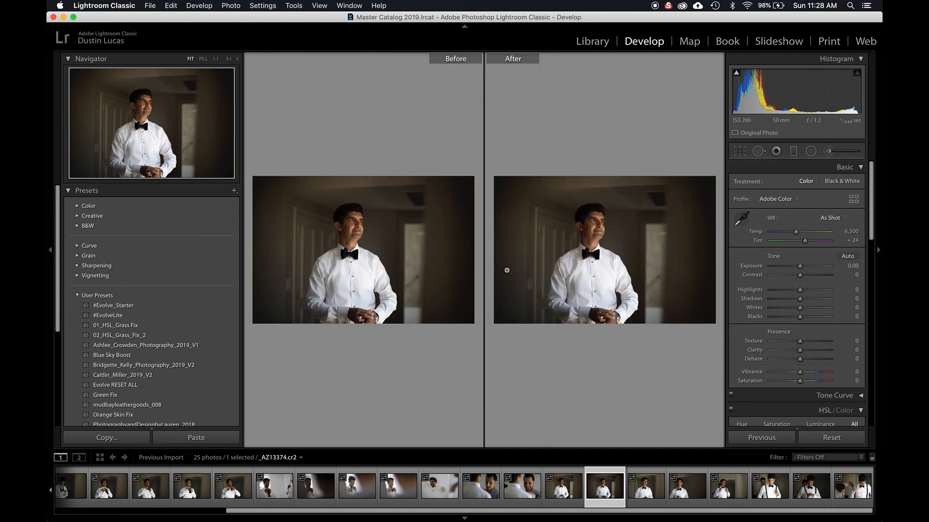
pyautogui.press('y')
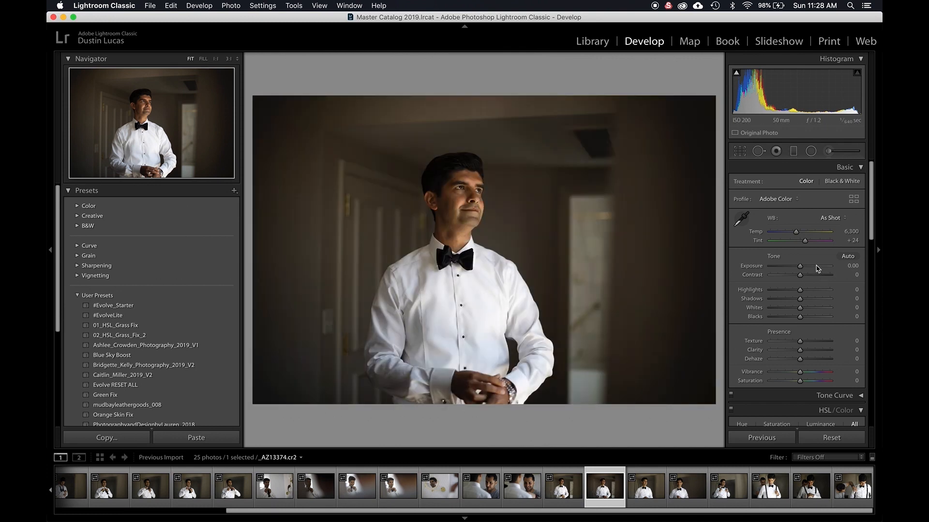
pyautogui.click(847, 256)
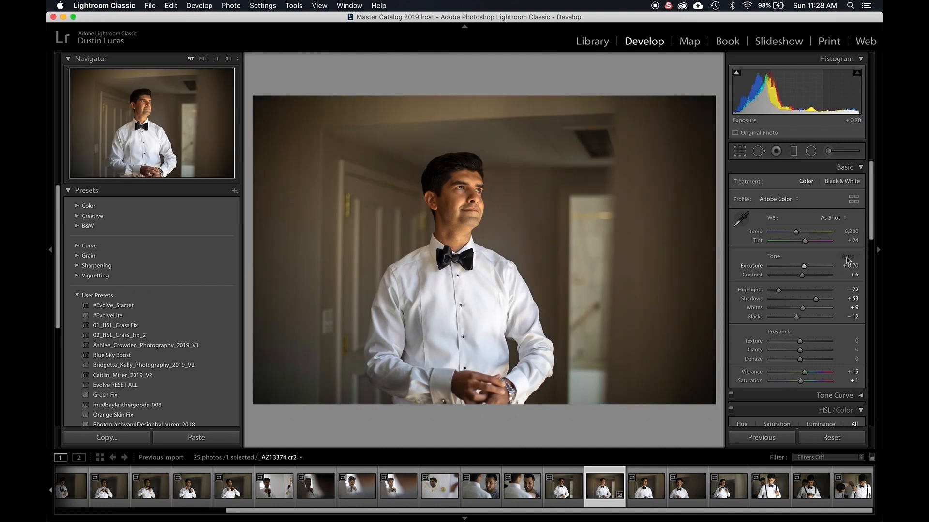
# Inspect the adjusted _AZ13374.cr2 at 1:1 in Develop and compare it with _AZ13373.cr2, including at the fitted view
pyautogui.click(470, 236)
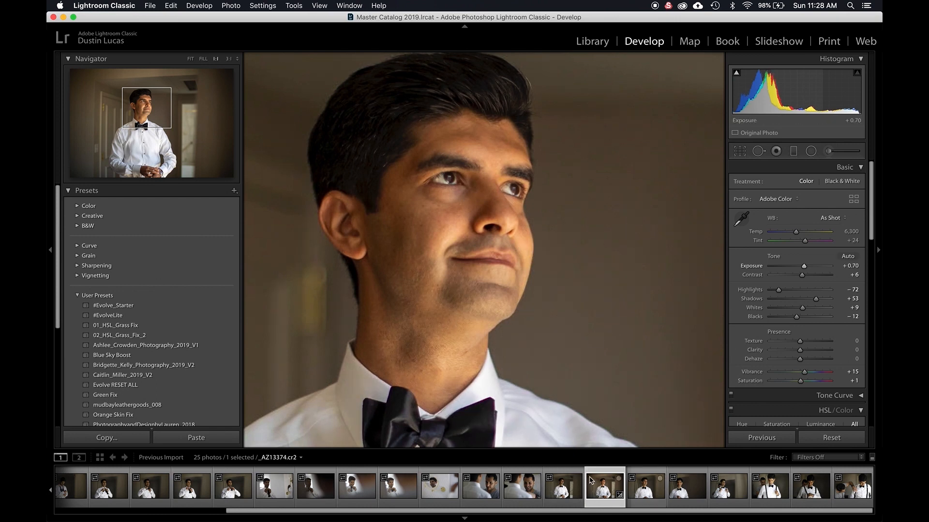
pyautogui.press('Left')
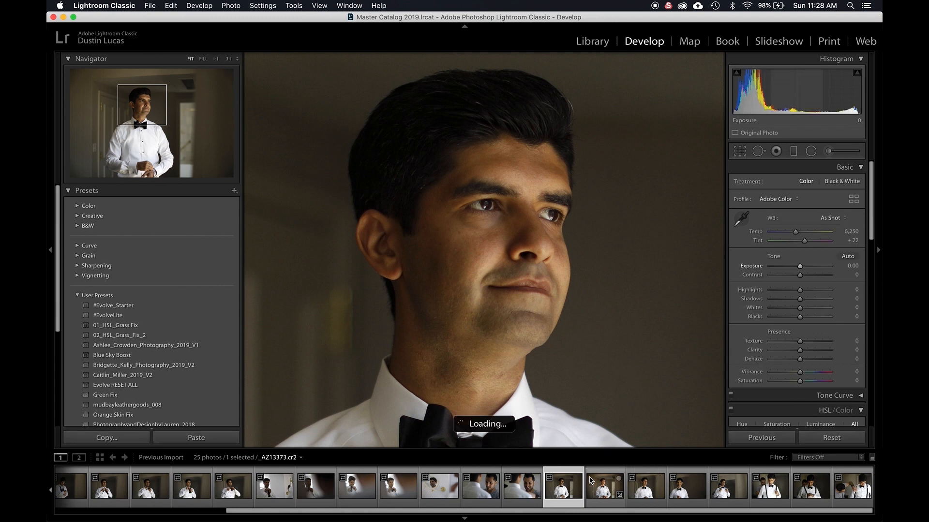
pyautogui.press('z')
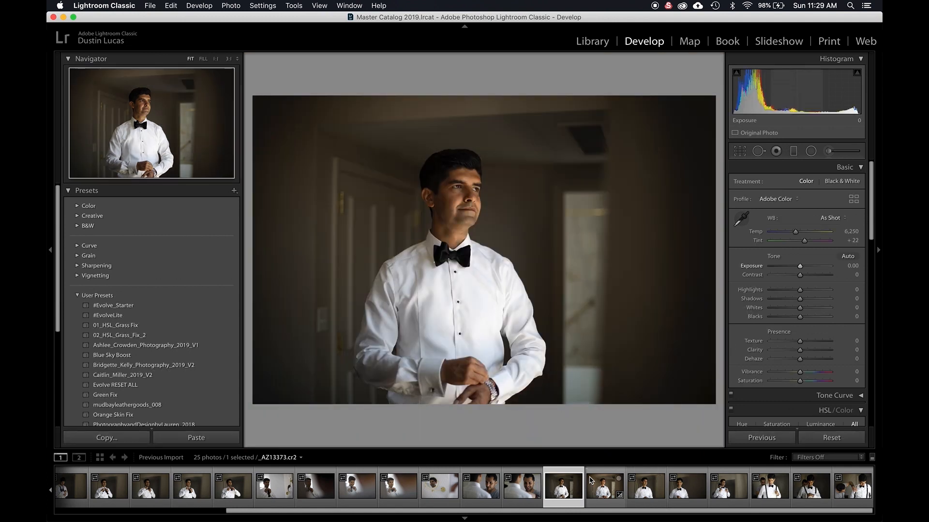
pyautogui.press('Right')
pyautogui.press('Left')
# Return to the Library grid, open _AZ13373.cr2 in Loupe view and browse the neighbouring photos to _AZ13369.cr2
pyautogui.press('g')
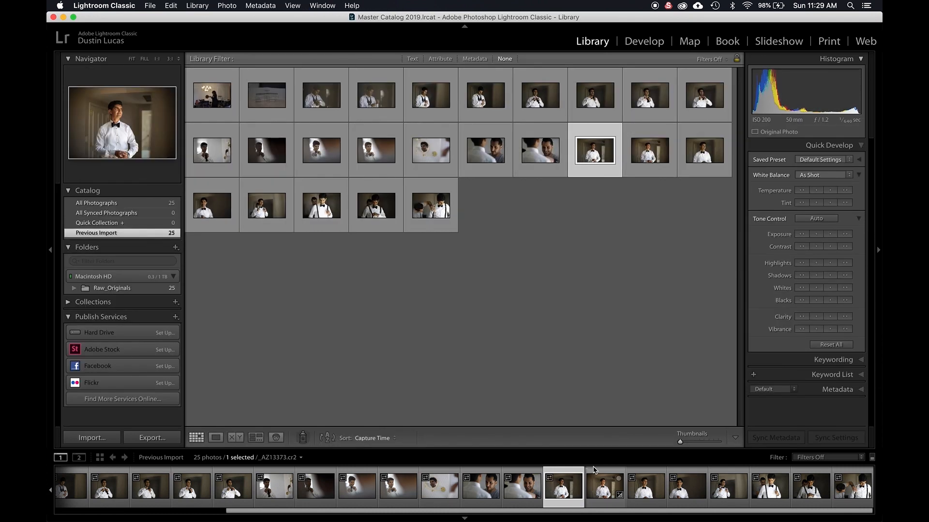
pyautogui.doubleClick(605, 150)
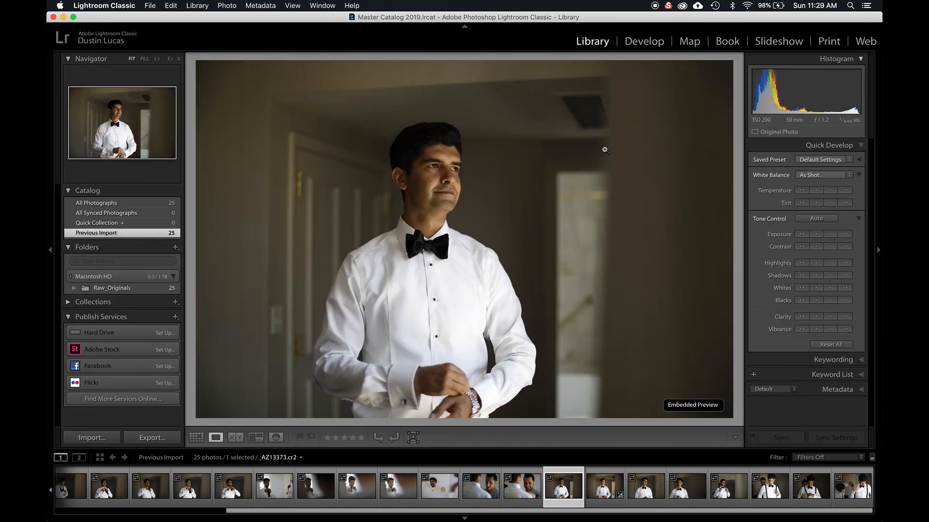
pyautogui.press('Right')
pyautogui.press('Left')
pyautogui.press('Left')
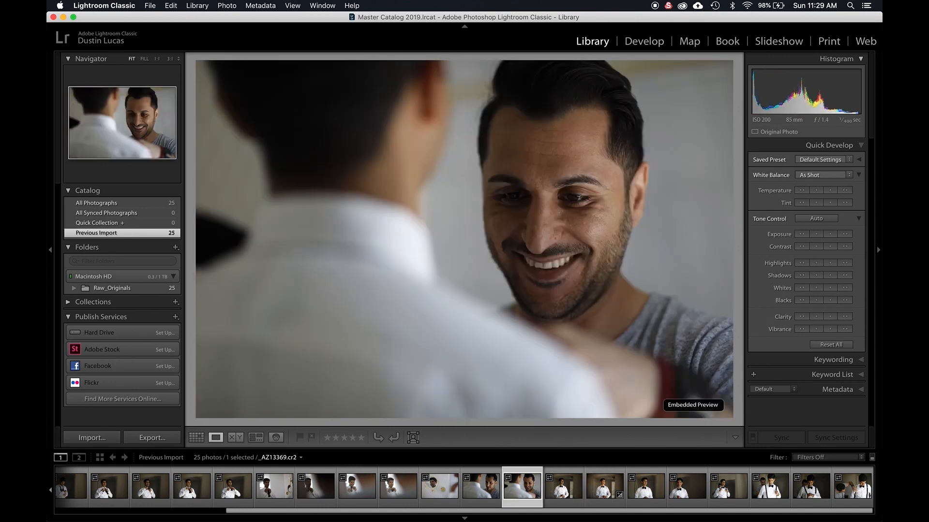
# Open _AZ13369.cr2 in Develop, bring up the choice to build standard-sized previews for photos with embedded previews, and cancel it
pyautogui.press('d')
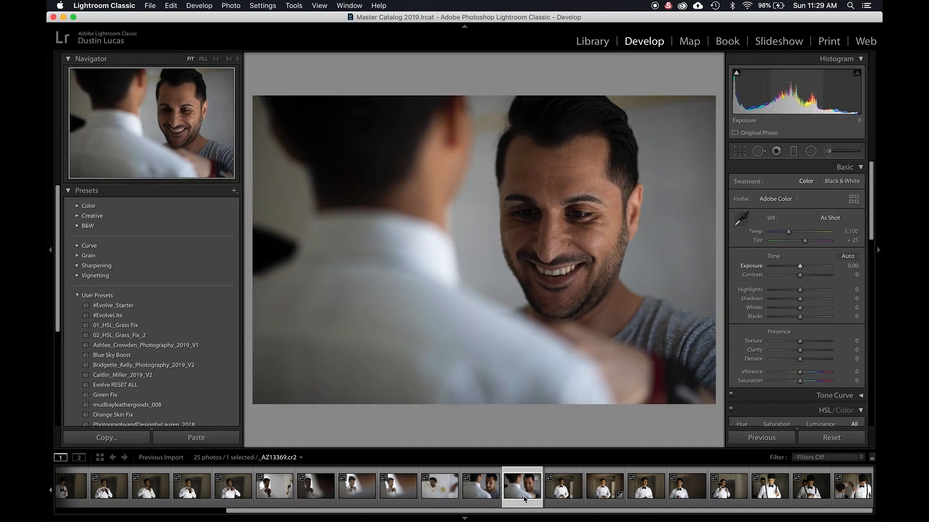
pyautogui.click(549, 479)
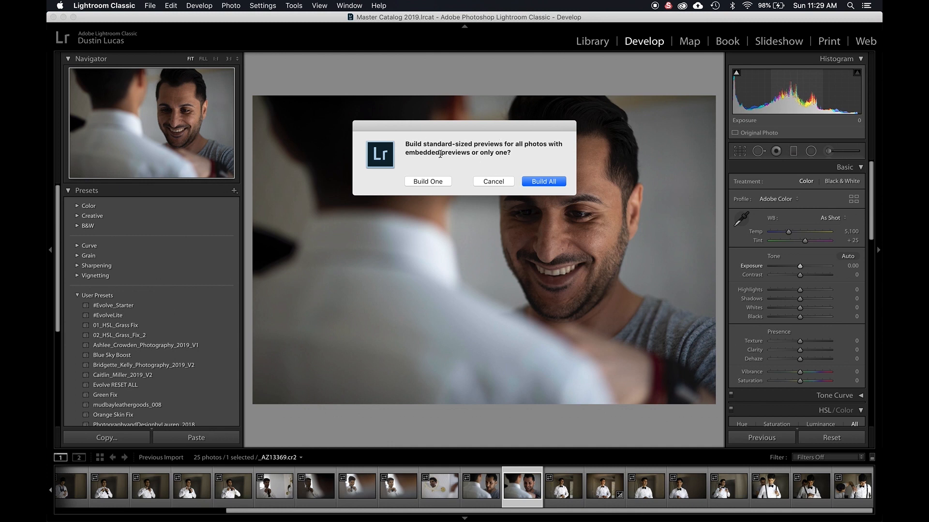
pyautogui.click(494, 182)
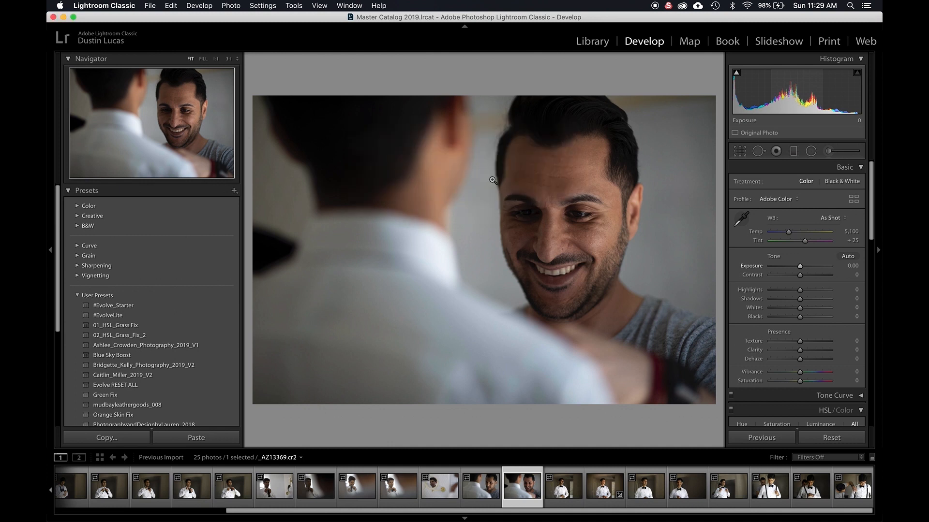
# Open Preferences to review the General option for replacing embedded previews with standard previews during idle time, and close the dialog
pyautogui.click(153, 5)
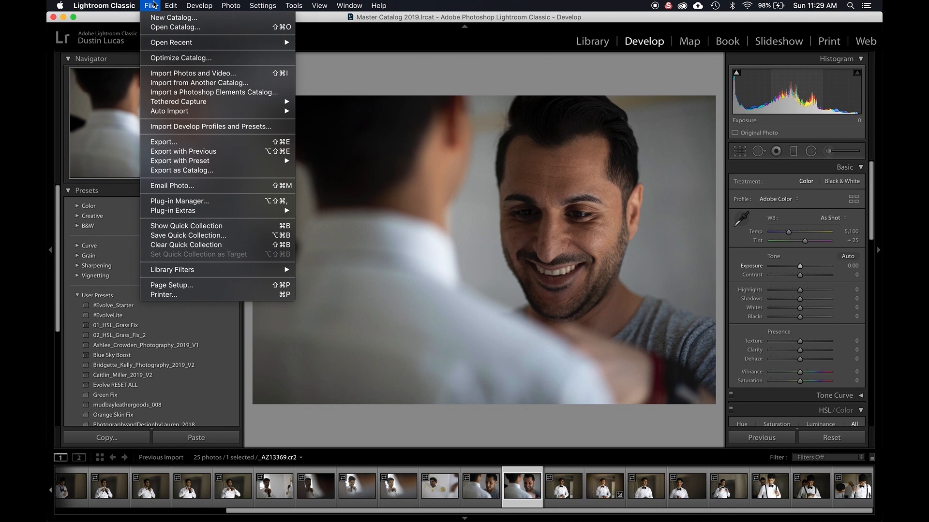
pyautogui.click(94, 31)
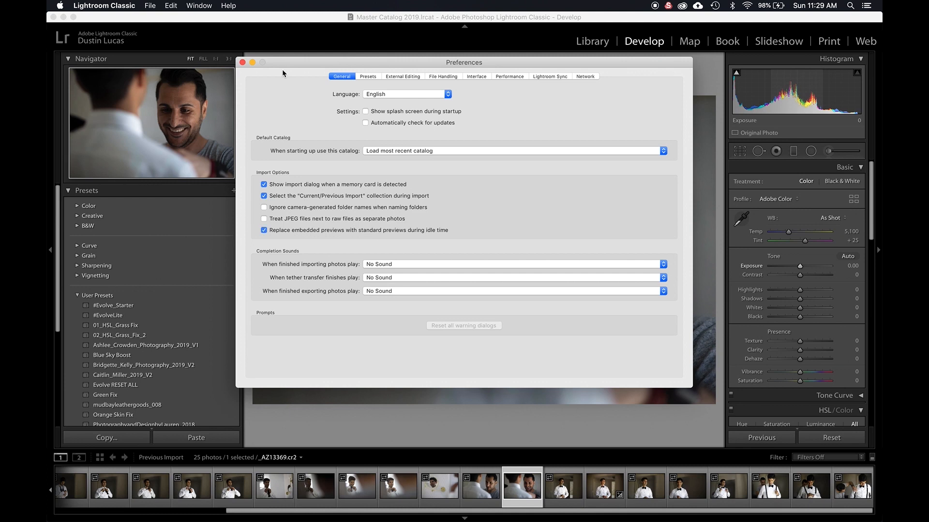
pyautogui.click(242, 62)
# Select all the photos in the Library grid and build 1:1 previews for them
pyautogui.press('g')
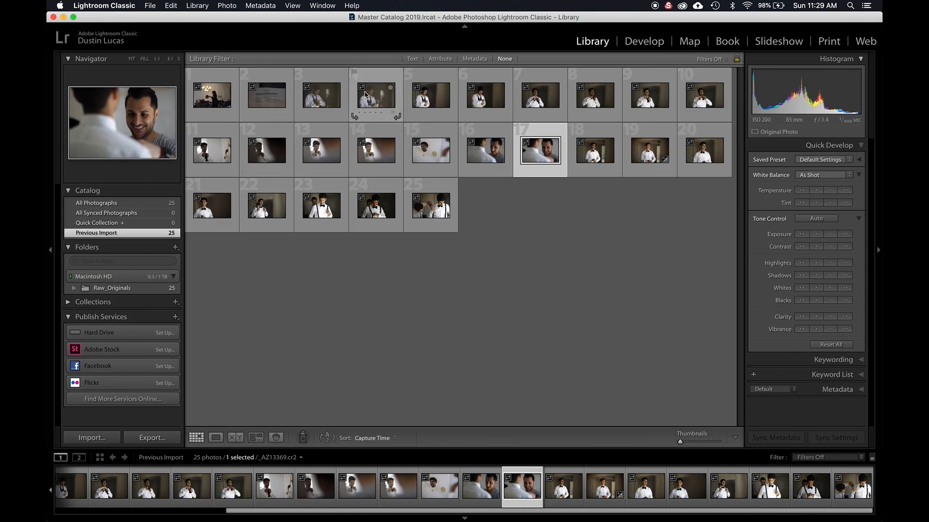
pyautogui.press('super+a')
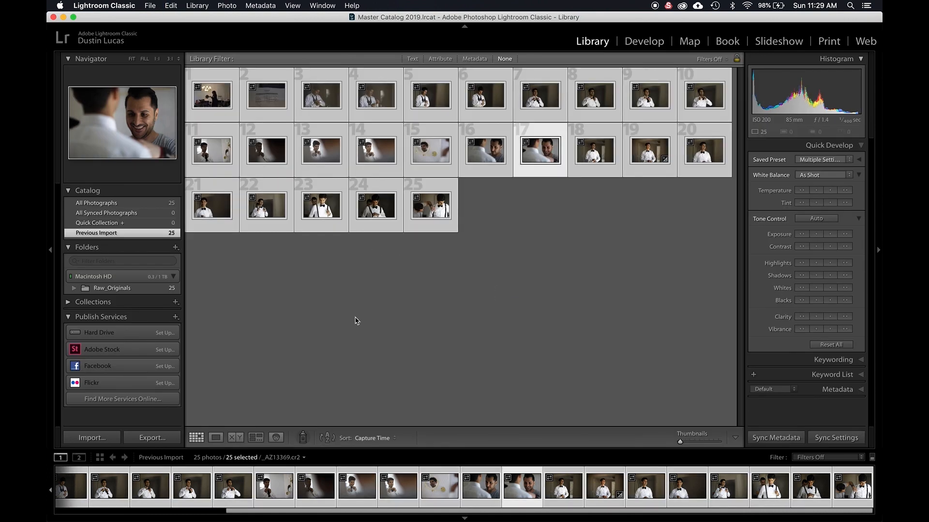
pyautogui.click(146, 4)
pyautogui.moveTo(193, 4)
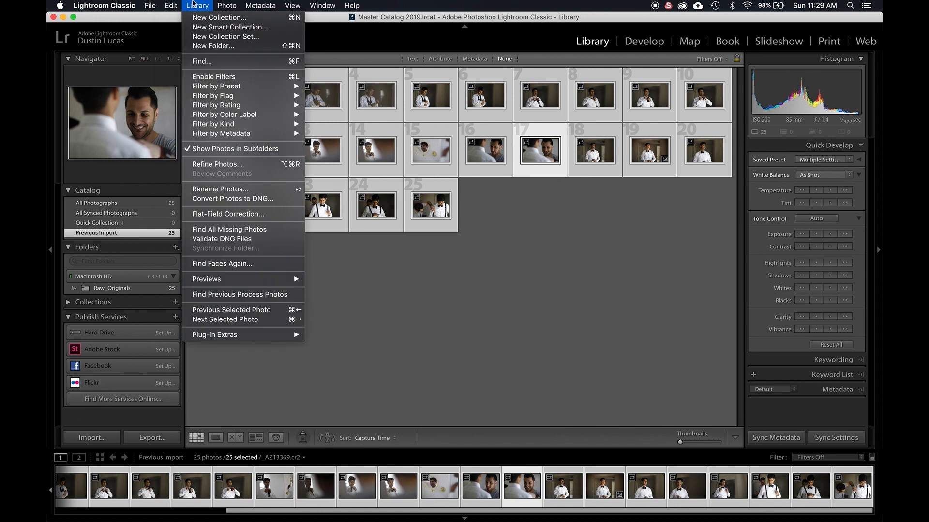
pyautogui.moveTo(242, 279)
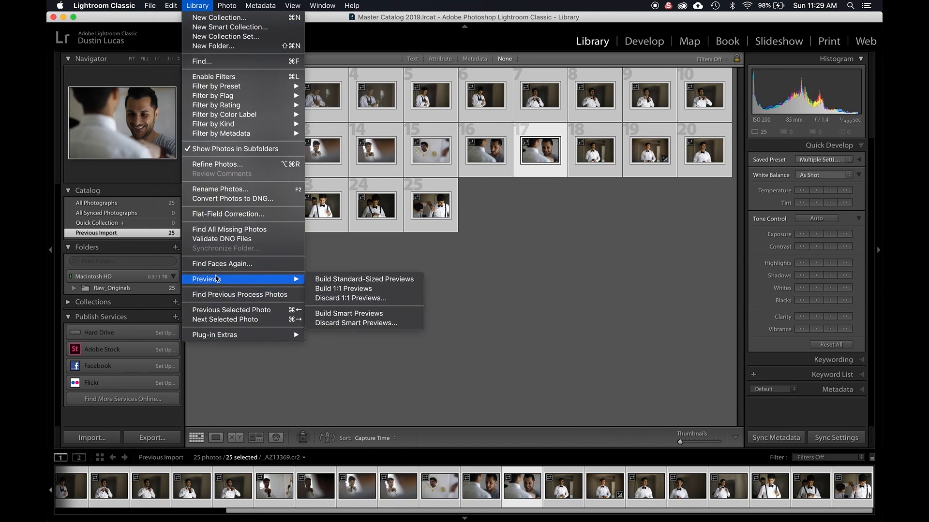
pyautogui.click(335, 290)
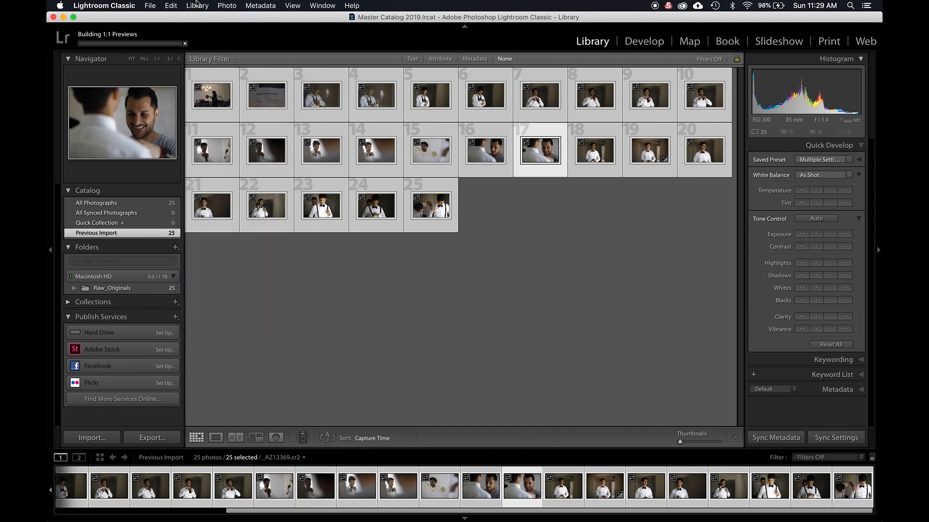
# Deselect all photos and open the first one, _AZ13299.cr2, in Loupe view while the previews build
pyautogui.click(197, 4)
pyautogui.click(263, 266)
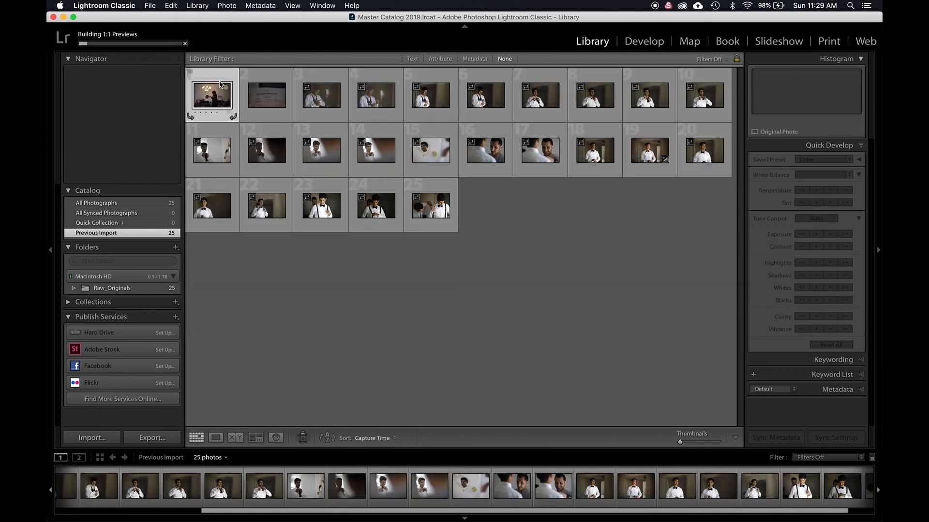
pyautogui.doubleClick(220, 85)
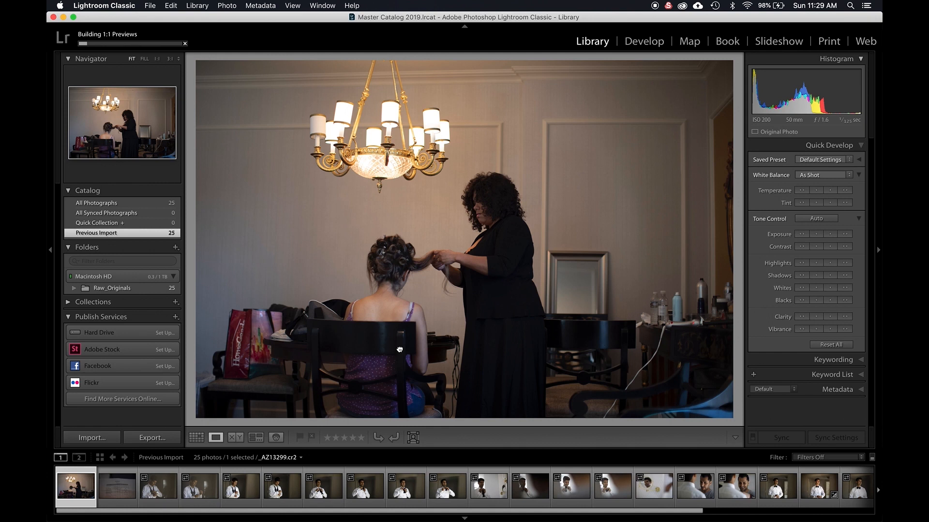
# Zoom the photo to 1:1, review the Catalog Settings choices for automatically discarding 1:1 previews, and close the dialog
pyautogui.click(399, 349)
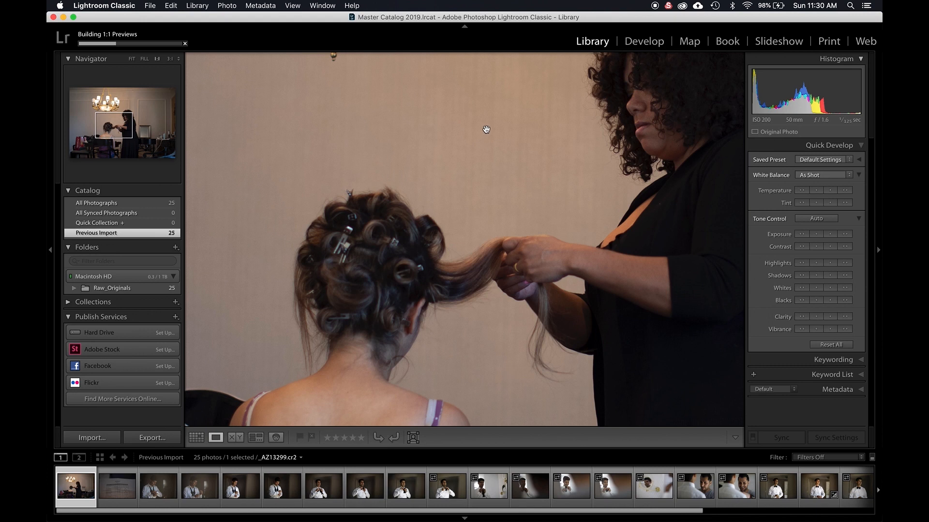
pyautogui.click(118, 4)
pyautogui.click(119, 42)
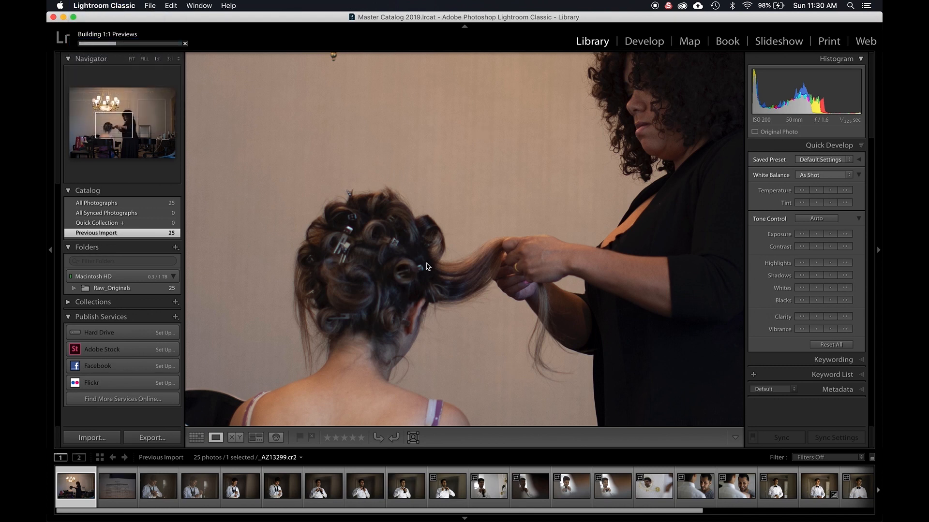
pyautogui.click(460, 41)
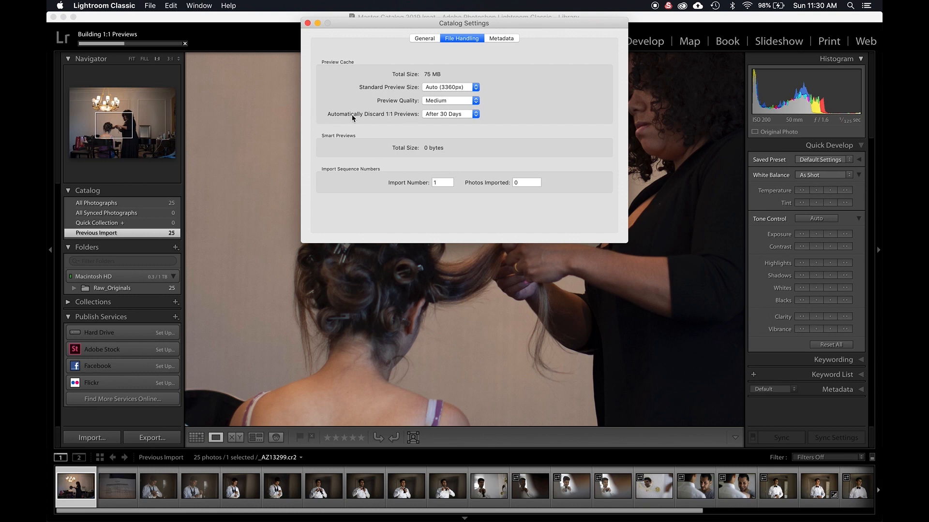
pyautogui.click(440, 116)
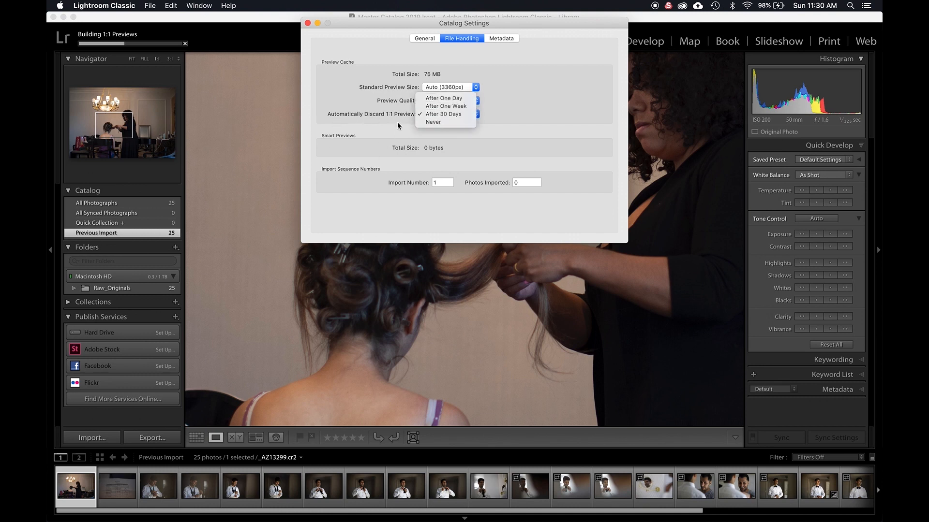
pyautogui.click(435, 116)
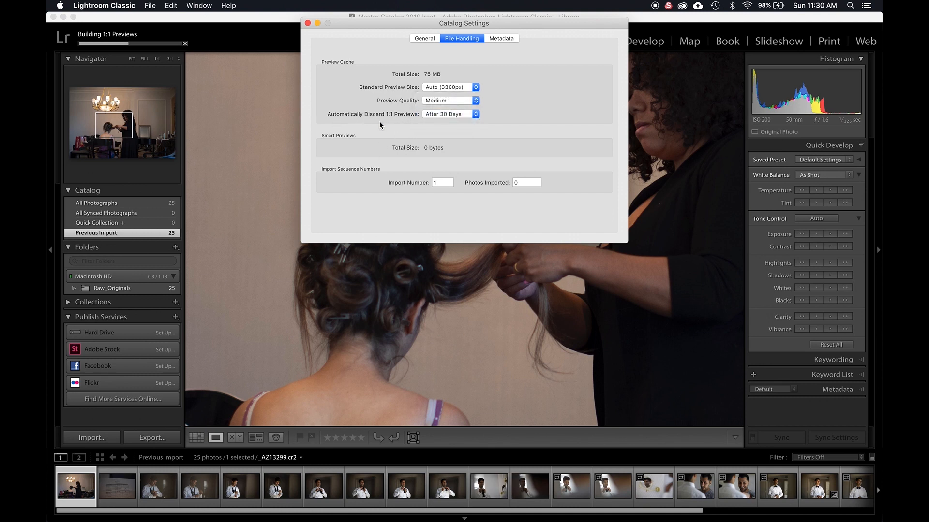
pyautogui.press('super+Tab')
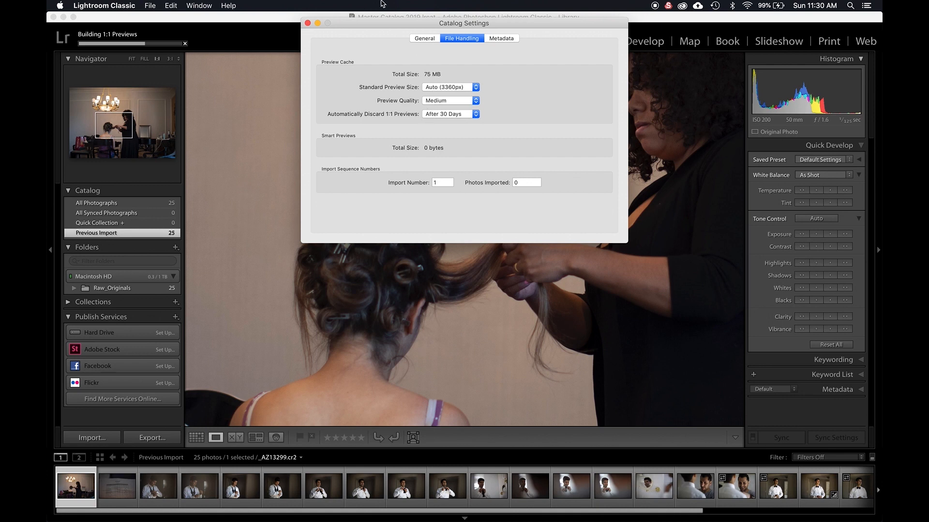
pyautogui.click(307, 22)
# Open the photo import dialog and review the available Build Previews options without changing the selection
pyautogui.press('super+shift+i')
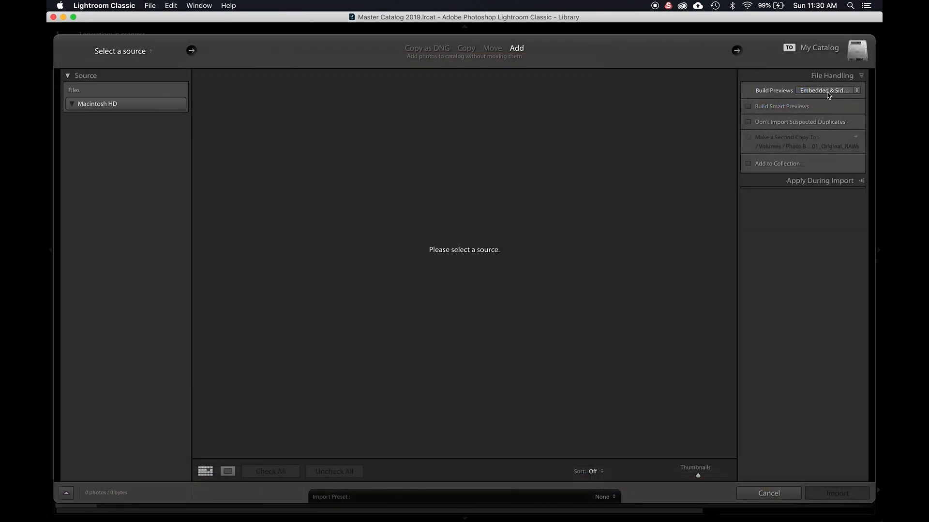
pyautogui.click(828, 92)
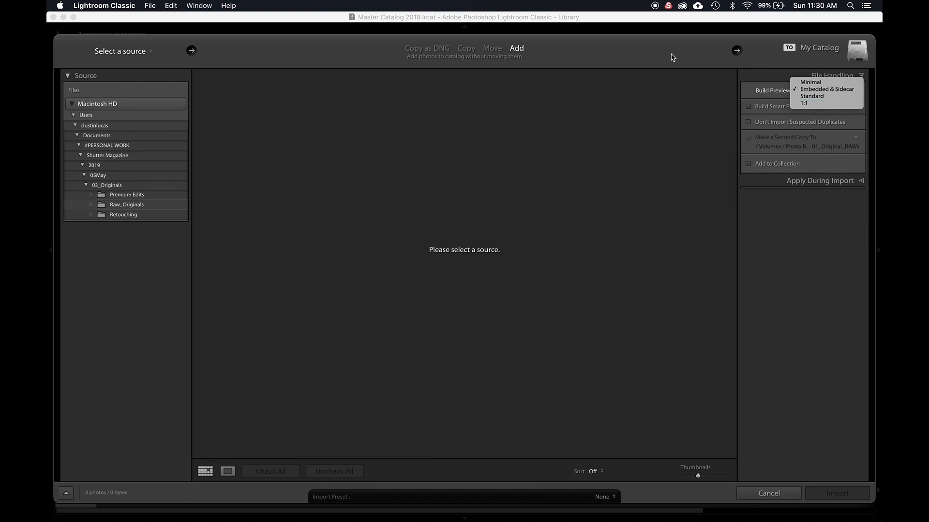
pyautogui.click(648, 56)
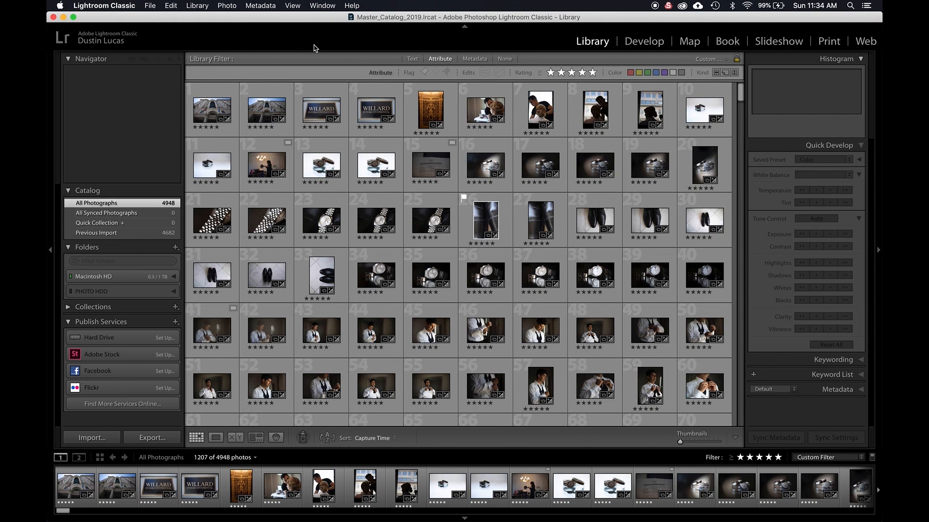
# Switch to the Creative Cloud app, check the Lightroom Classic entry among the installed apps for updates, and close the window
pyautogui.click(682, 6)
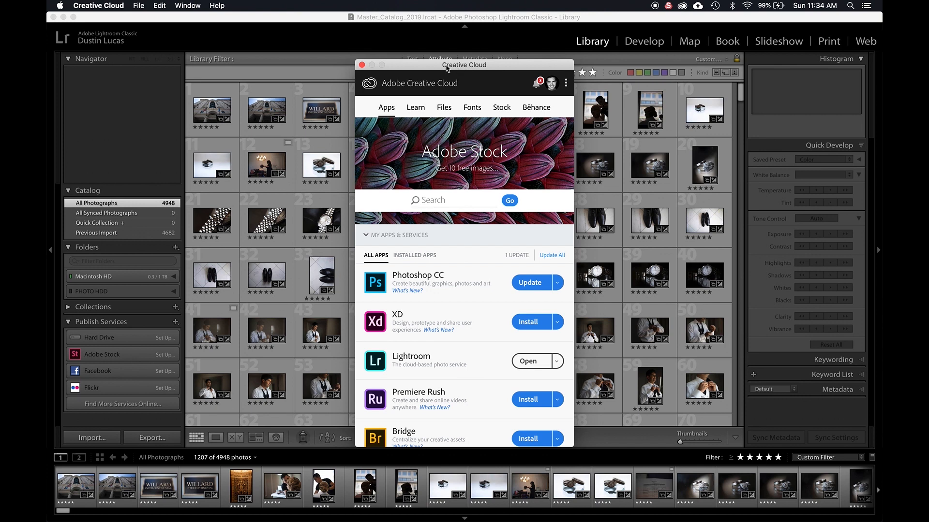
pyautogui.click(362, 65)
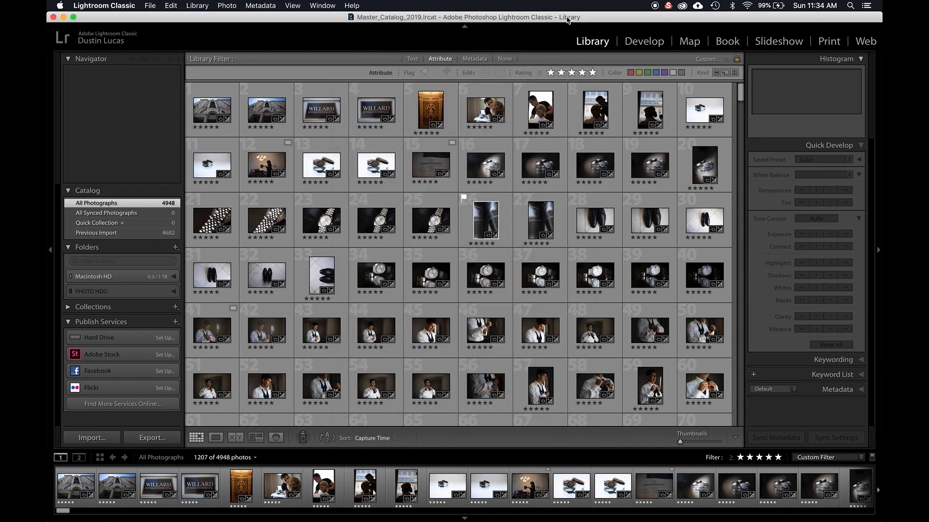
pyautogui.click(682, 6)
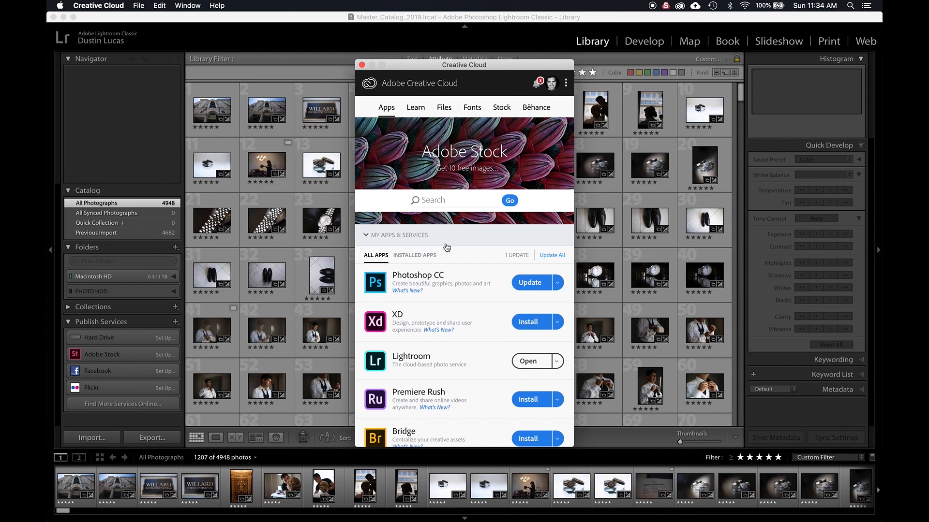
pyautogui.scroll(-10, 446, 247)
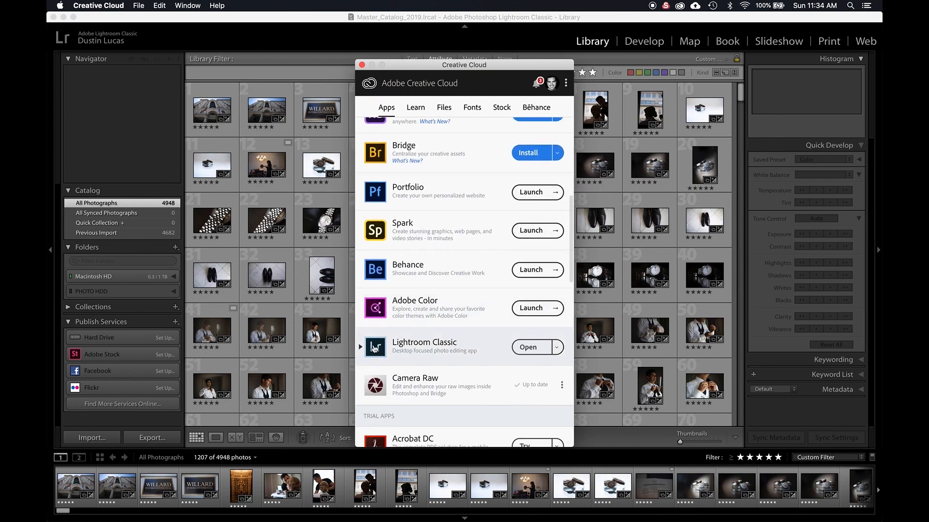
pyautogui.click(360, 347)
pyautogui.click(360, 347)
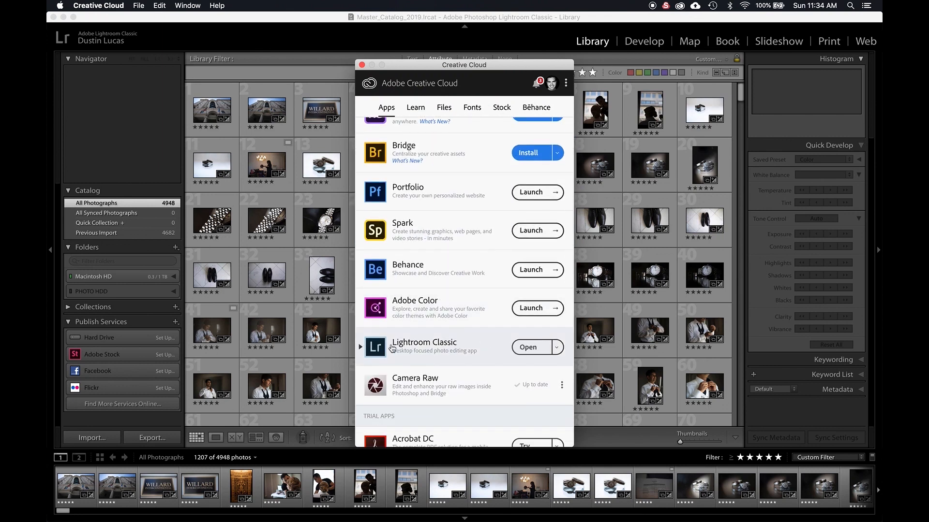
pyautogui.click(360, 346)
pyautogui.click(361, 346)
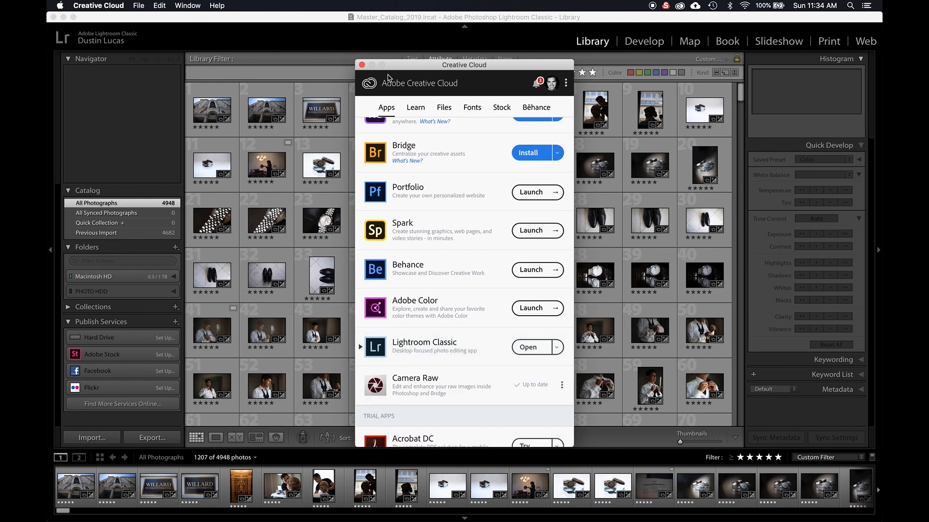
pyautogui.click(361, 65)
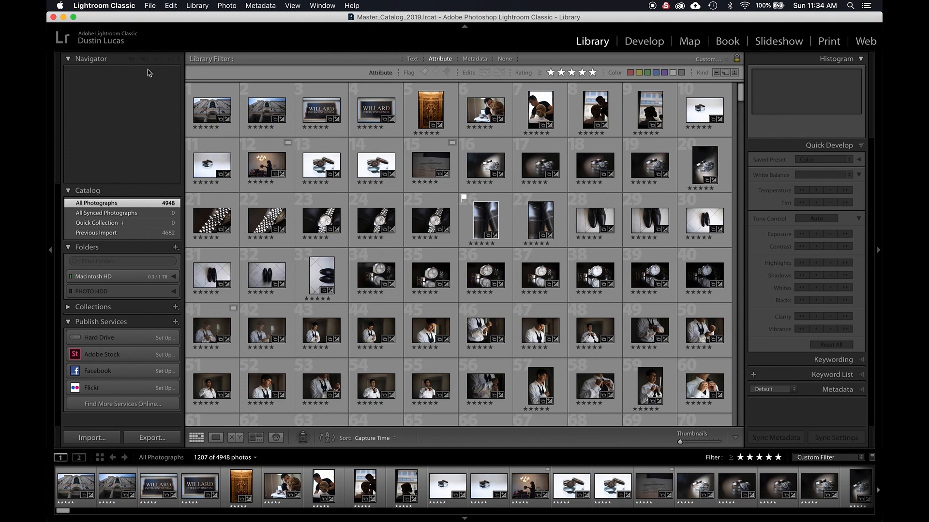
# Open Preferences and Catalog Settings, review the catalog's File Handling and General information including its size and backup schedule, and close both dialogs
pyautogui.press('super+comma')
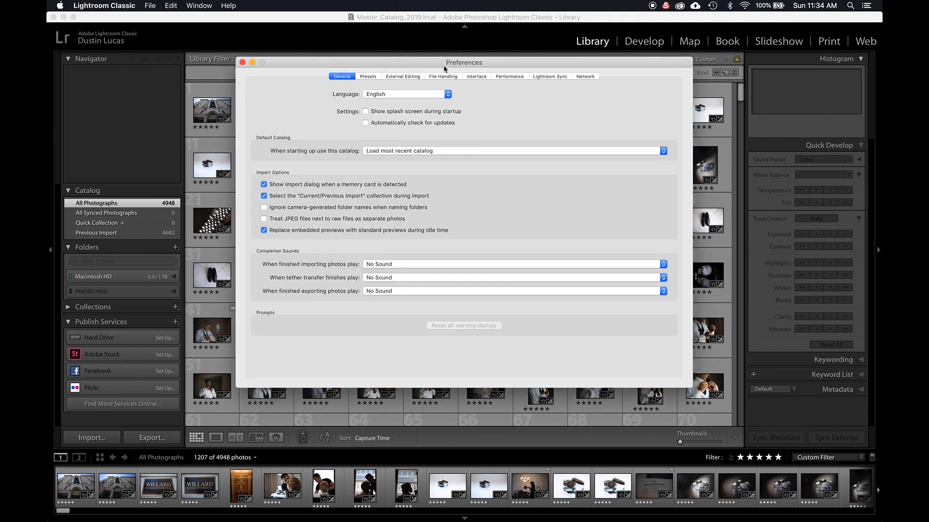
pyautogui.press('alt')
pyautogui.press('alt+super+comma')
pyautogui.moveTo(432, 25); pyautogui.dragTo(428, 58)
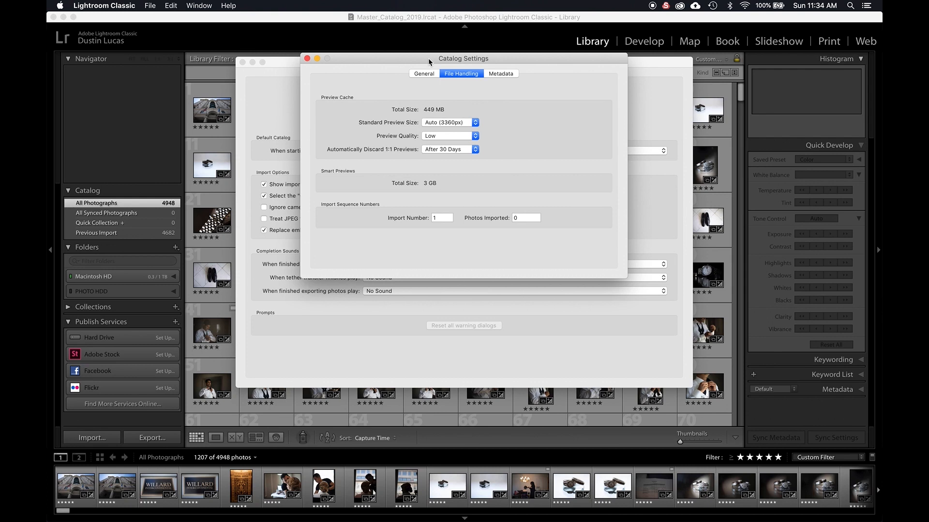
pyautogui.click(426, 74)
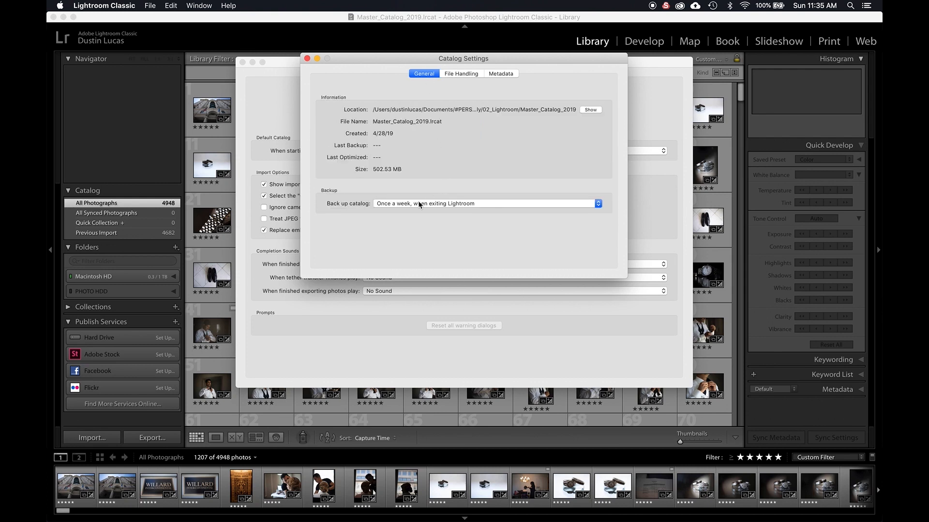
pyautogui.click(150, 6)
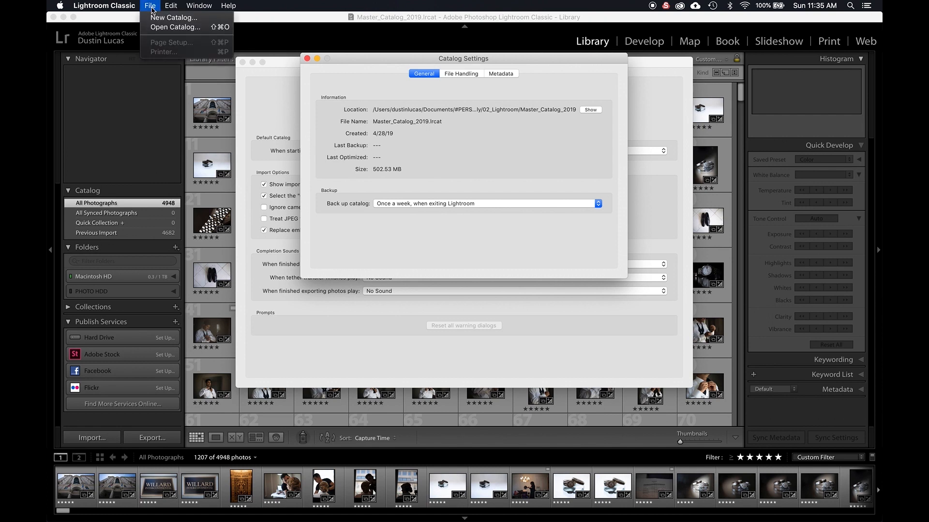
pyautogui.click(151, 7)
pyautogui.click(307, 58)
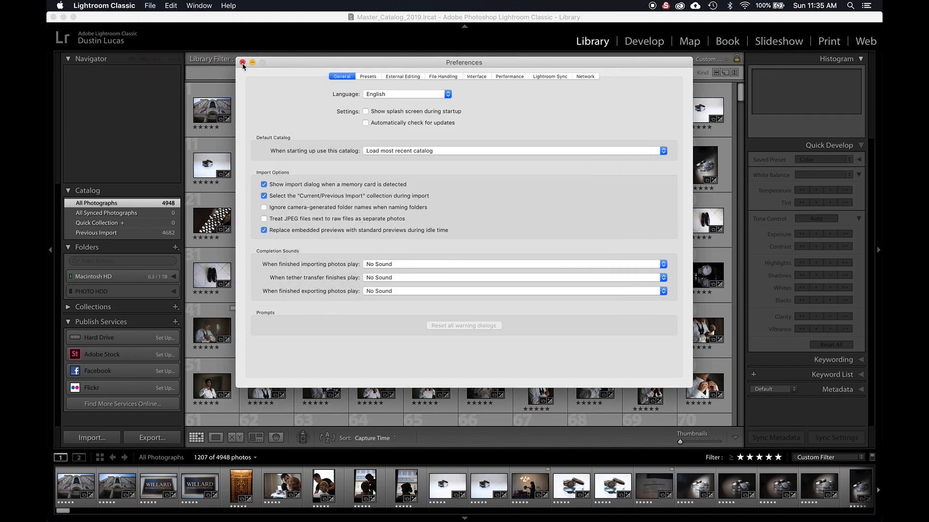
pyautogui.click(242, 63)
# Optimize the Master_Catalog_2019 catalog and dismiss the completion message
pyautogui.click(150, 5)
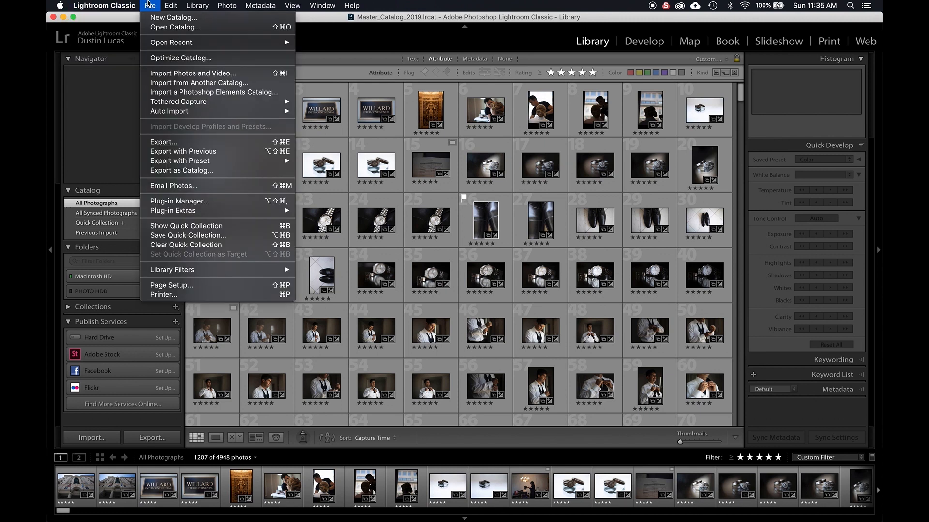
pyautogui.click(167, 57)
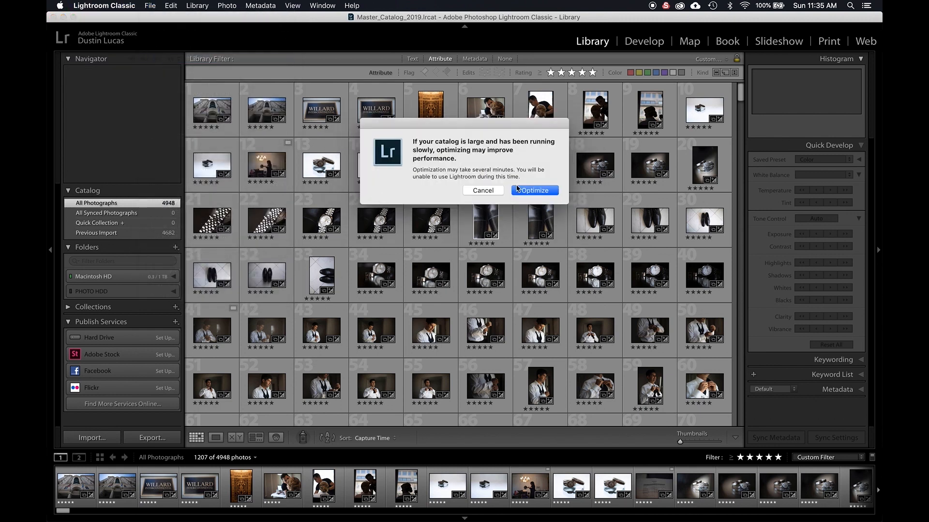
pyautogui.click(533, 191)
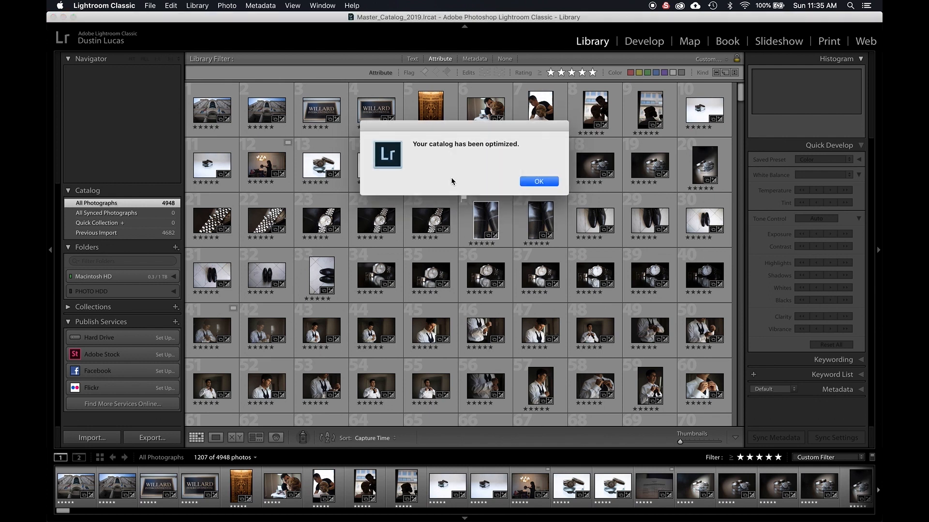
pyautogui.click(534, 181)
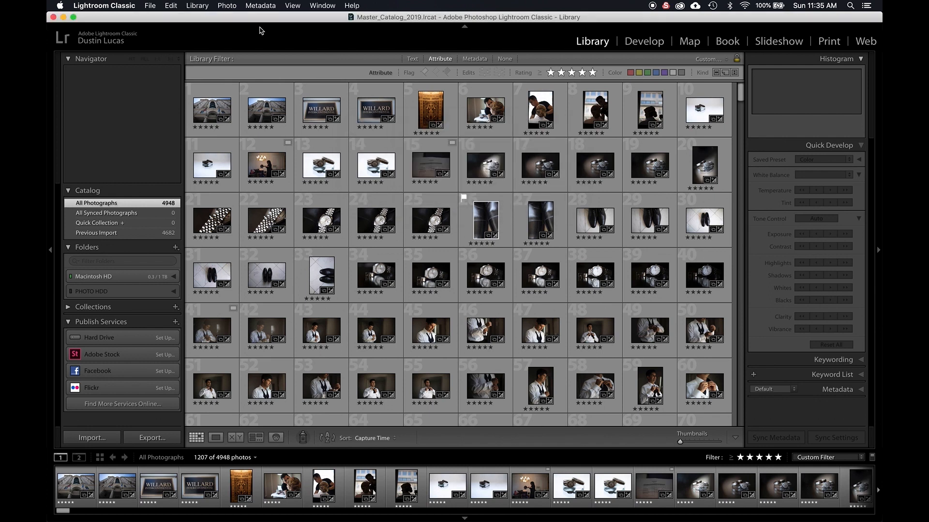
# Reopen Catalog Settings to check the catalog's last optimization and size, and examine the preview cache settings under File Handling
pyautogui.click(150, 5)
pyautogui.moveTo(109, 4)
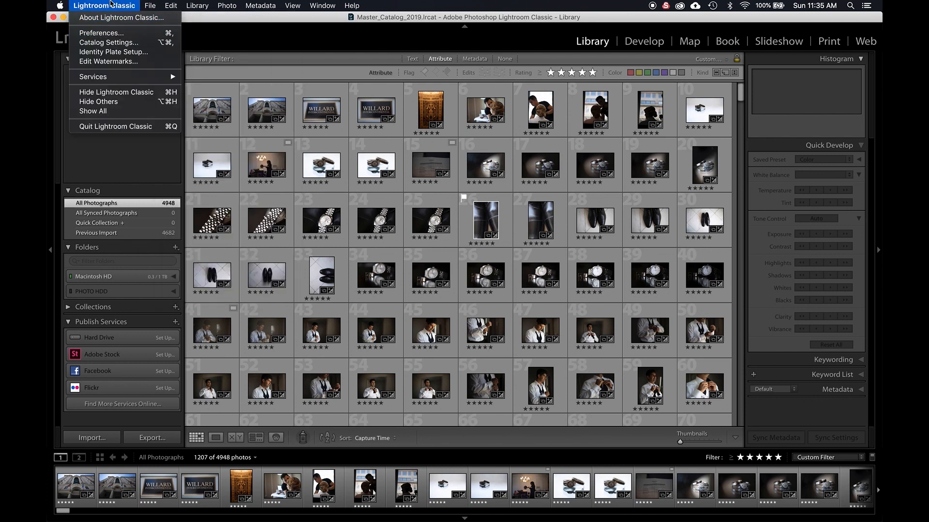
pyautogui.click(108, 42)
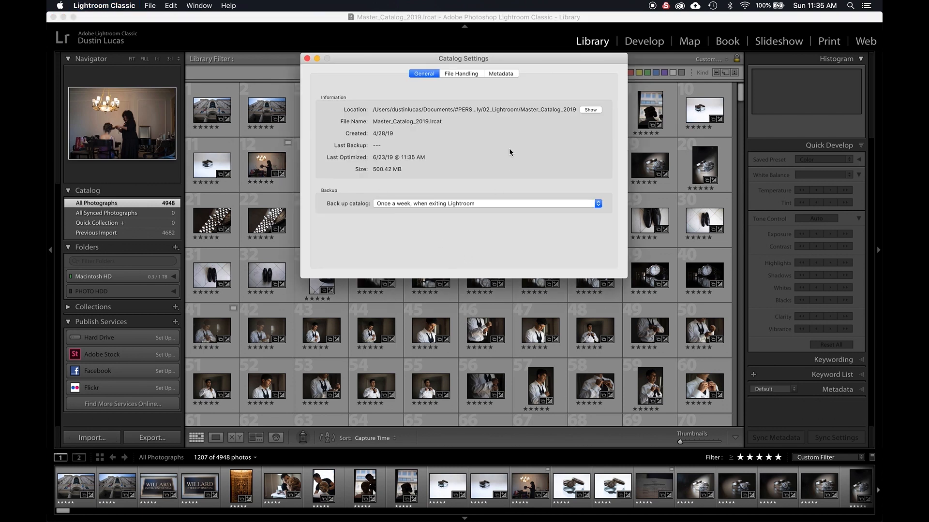
pyautogui.click(460, 74)
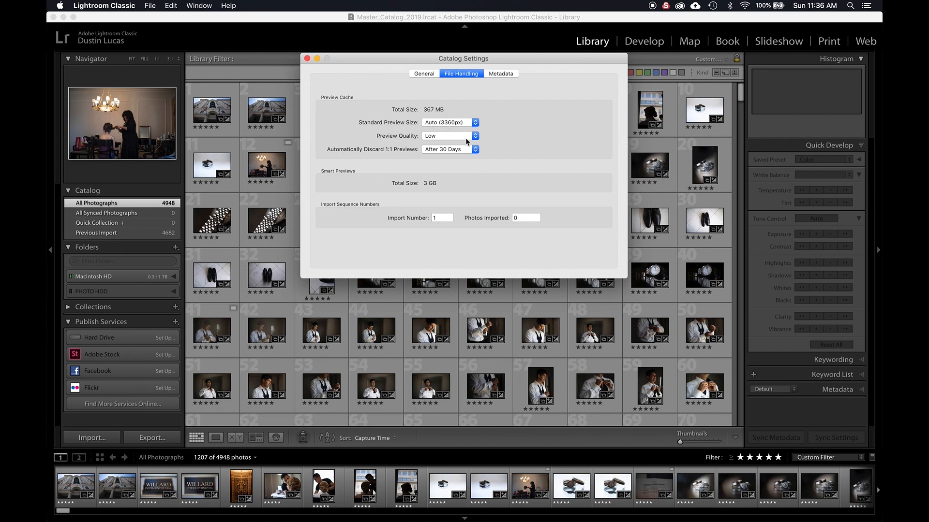
pyautogui.press('super+Tab')
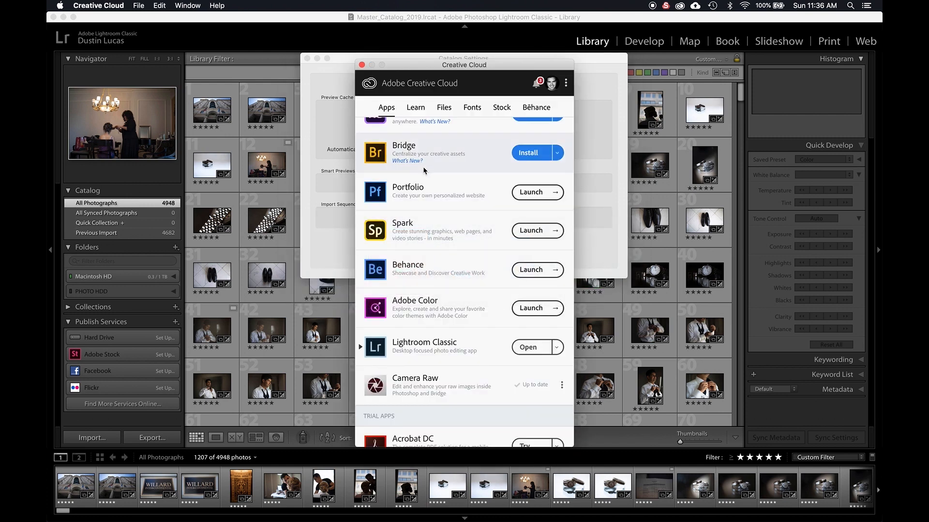
pyautogui.click(318, 127)
pyautogui.click(411, 319)
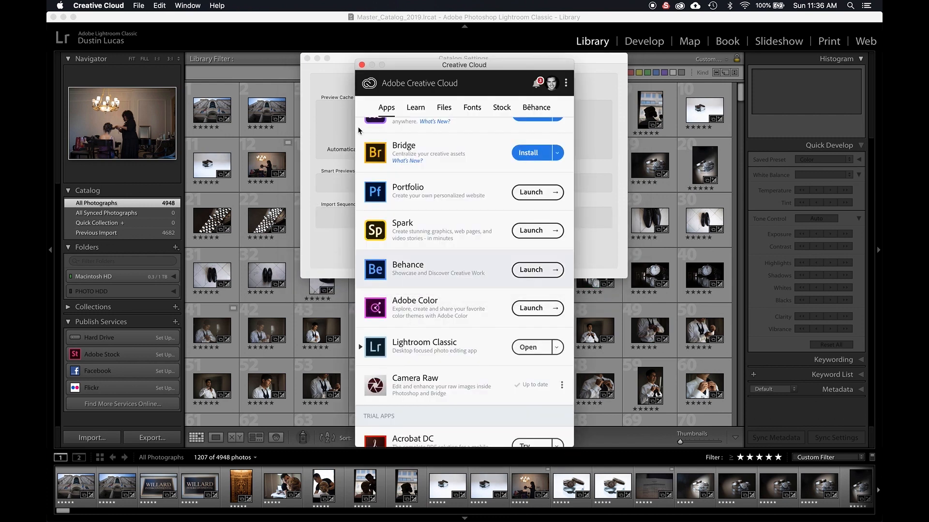
pyautogui.click(361, 64)
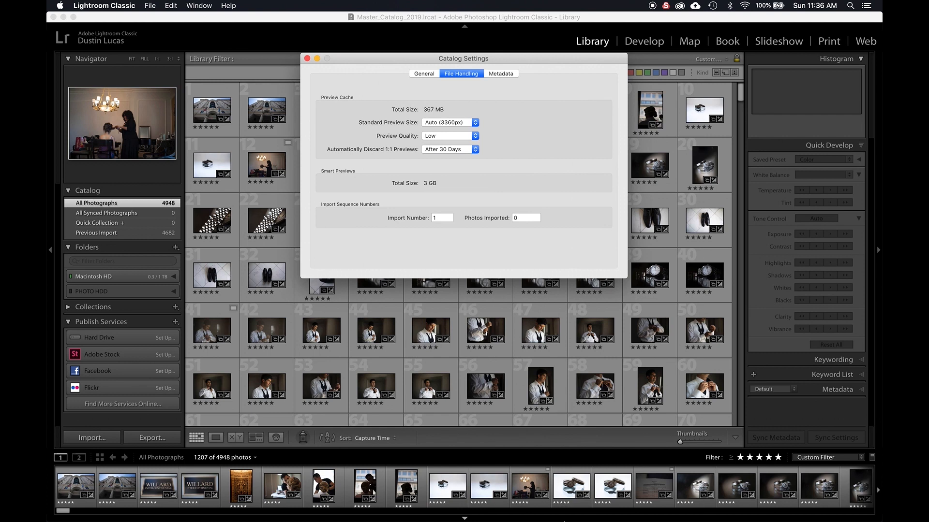
pyautogui.click(492, 502)
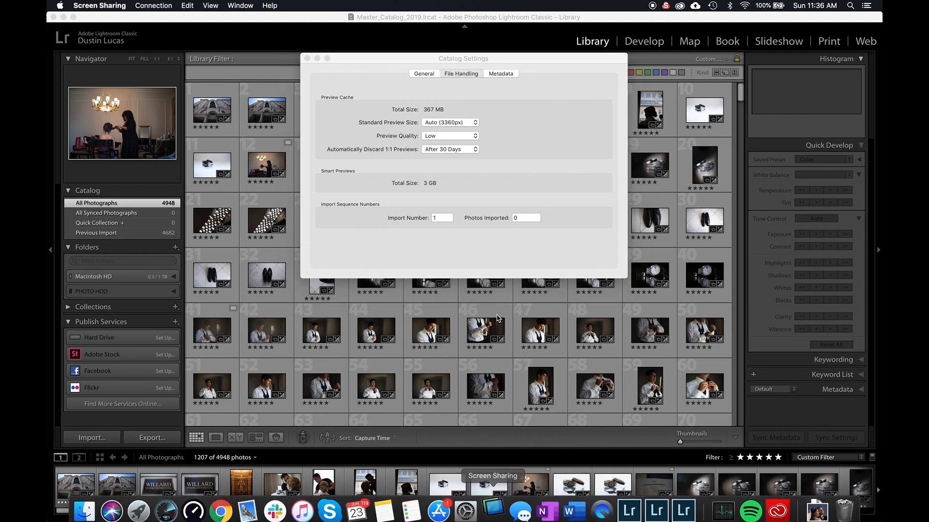
pyautogui.click(493, 211)
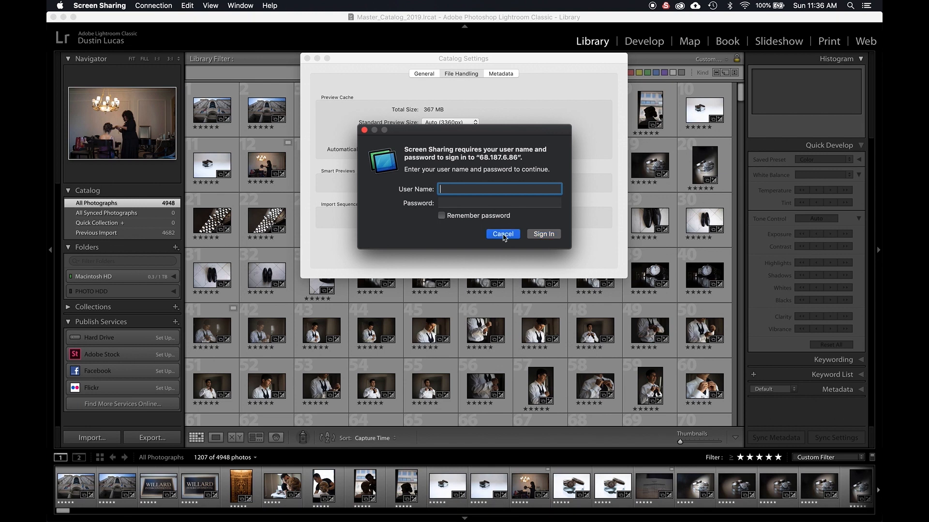
pyautogui.click(503, 234)
# Switch to System Preferences, open the Displays settings, and change the built-in display's resolution option to Scaled
pyautogui.moveTo(476, 516)
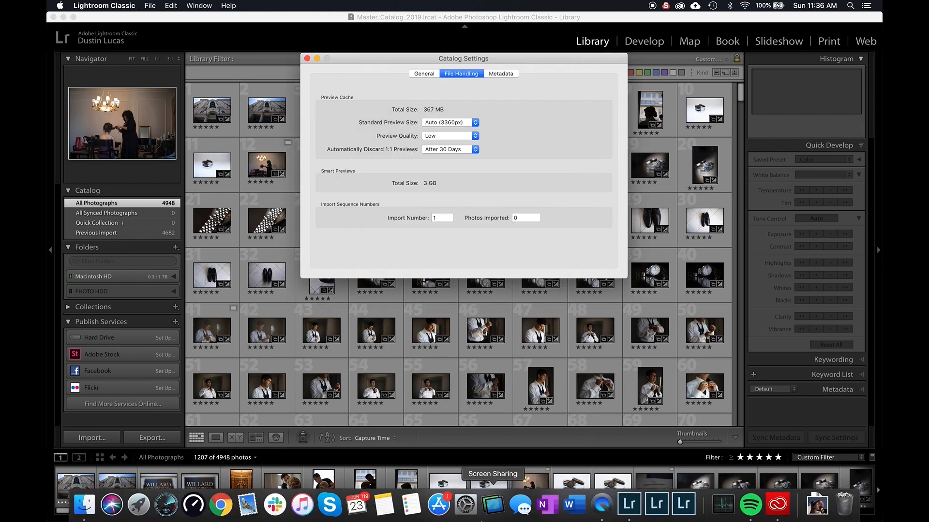
pyautogui.click(475, 514)
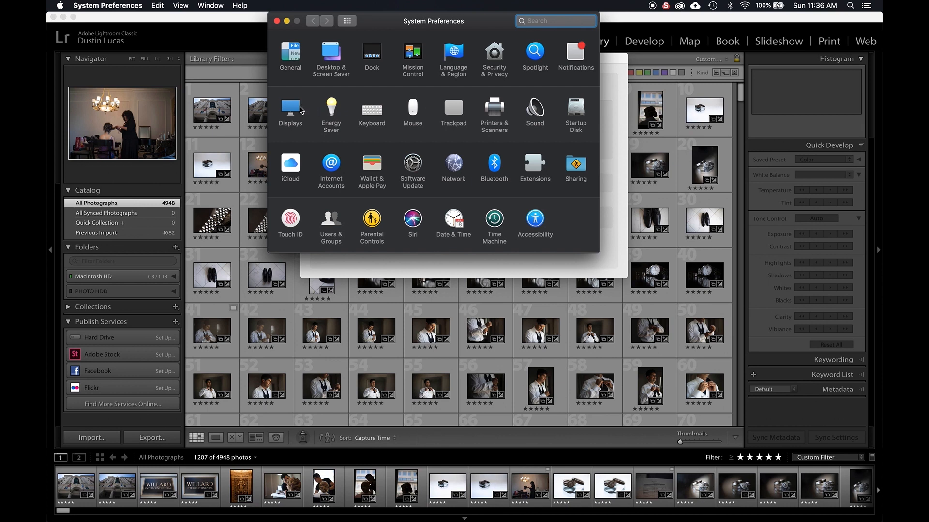
pyautogui.click(300, 110)
pyautogui.moveTo(436, 21); pyautogui.dragTo(441, 236)
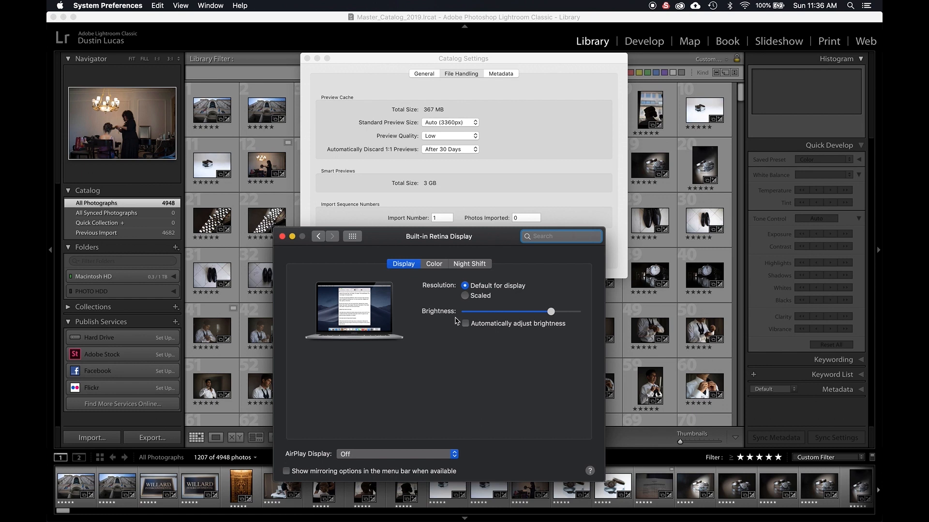
pyautogui.click(472, 297)
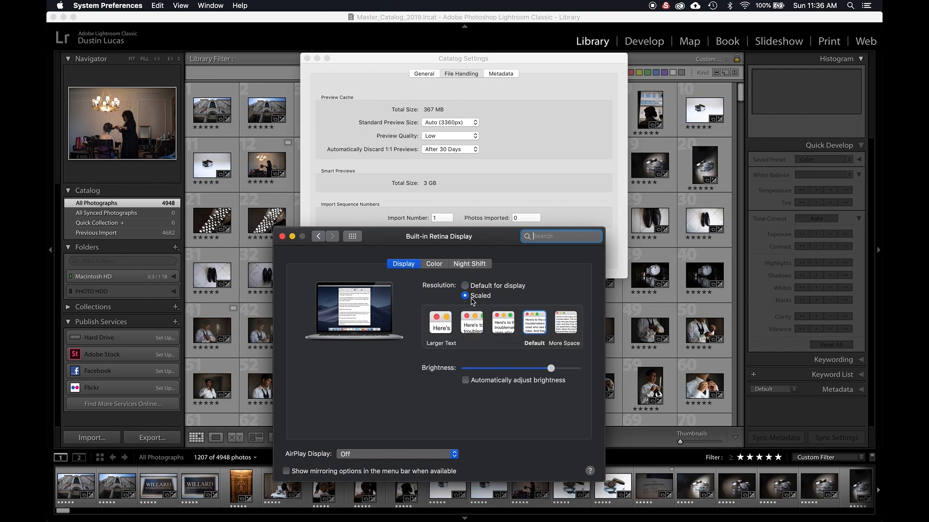
pyautogui.moveTo(540, 329)
# Switch to Finder and examine the pixel dimensions of "Screen Shot 2019-06-23 at 11.36.45 AM" on the Desktop
pyautogui.press('super+Tab')
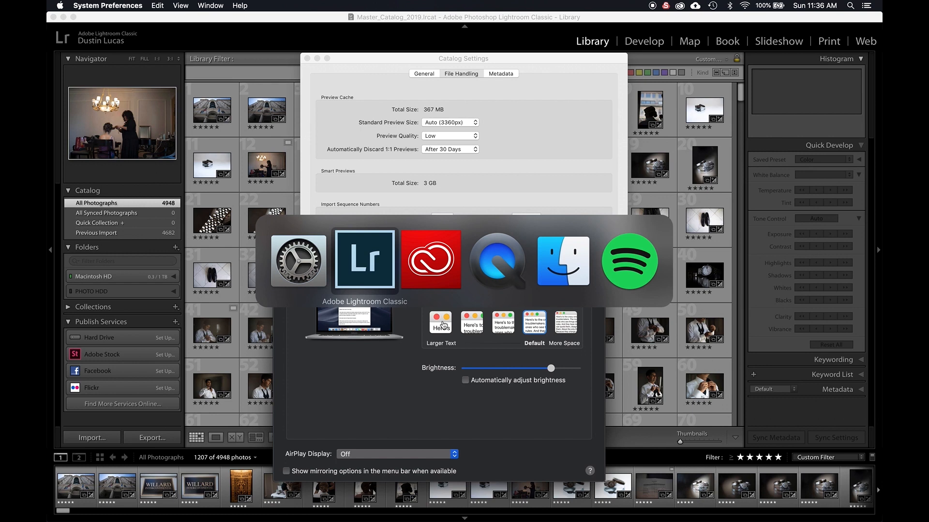
pyautogui.click(570, 269)
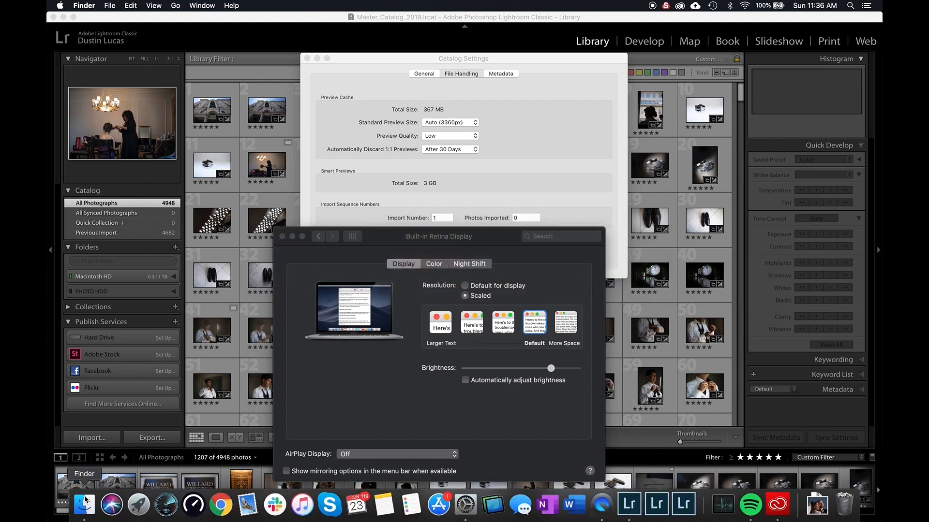
pyautogui.click(82, 508)
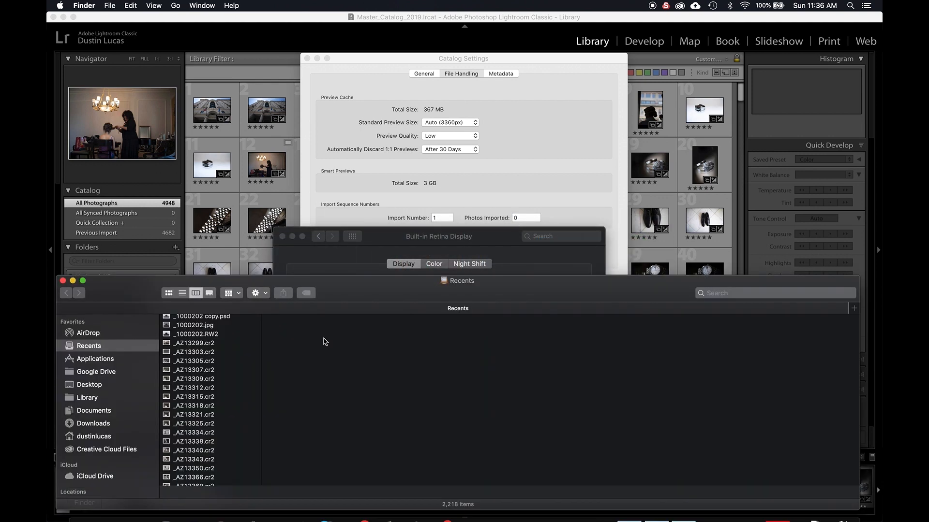
pyautogui.click(94, 385)
pyautogui.click(202, 435)
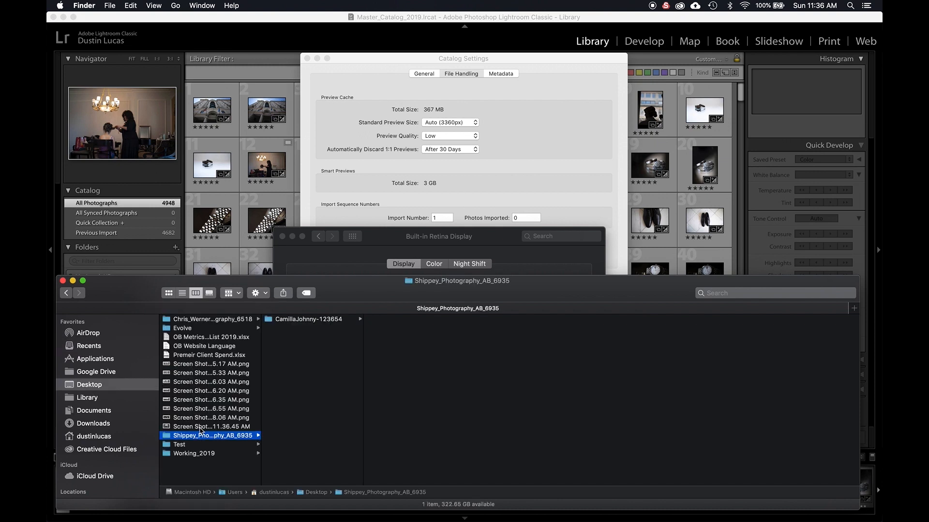
pyautogui.click(202, 427)
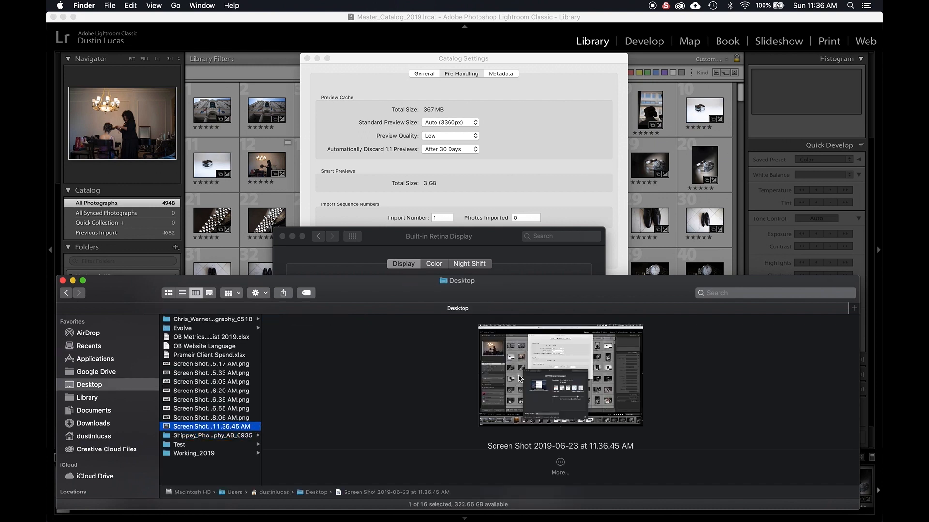
pyautogui.scroll(-5, 582, 405)
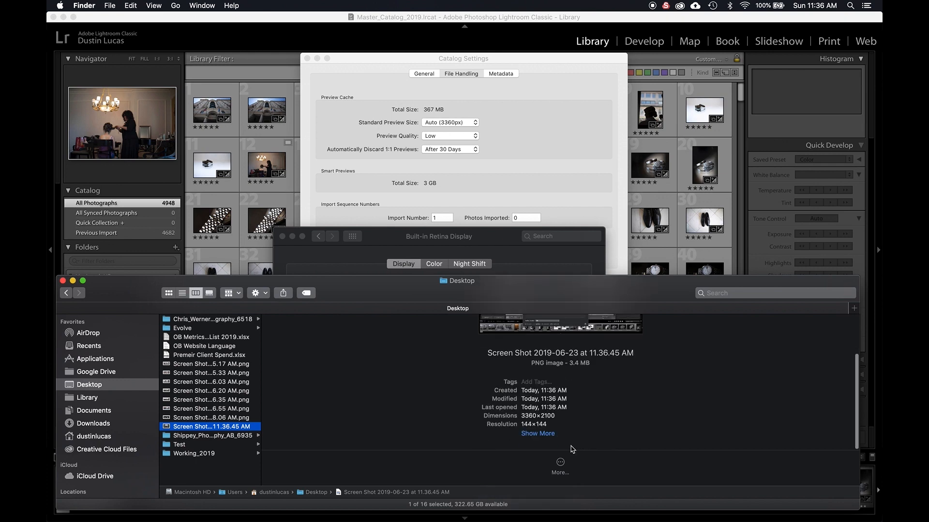
pyautogui.moveTo(521, 419); pyautogui.dragTo(535, 417)
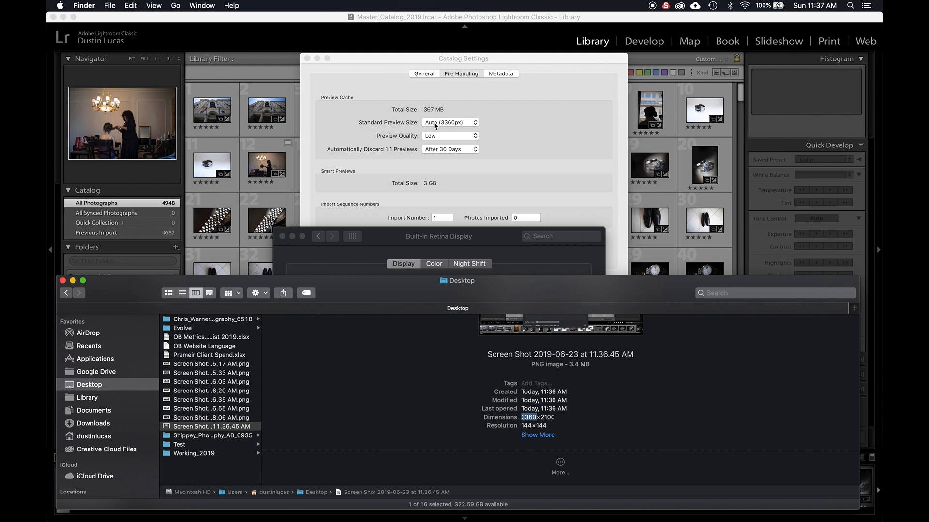
# Check the default scaled display resolution in System Preferences and set the Standard Preview Size in Lightroom Classic's Catalog Settings to 1680 pixels
pyautogui.click(389, 131)
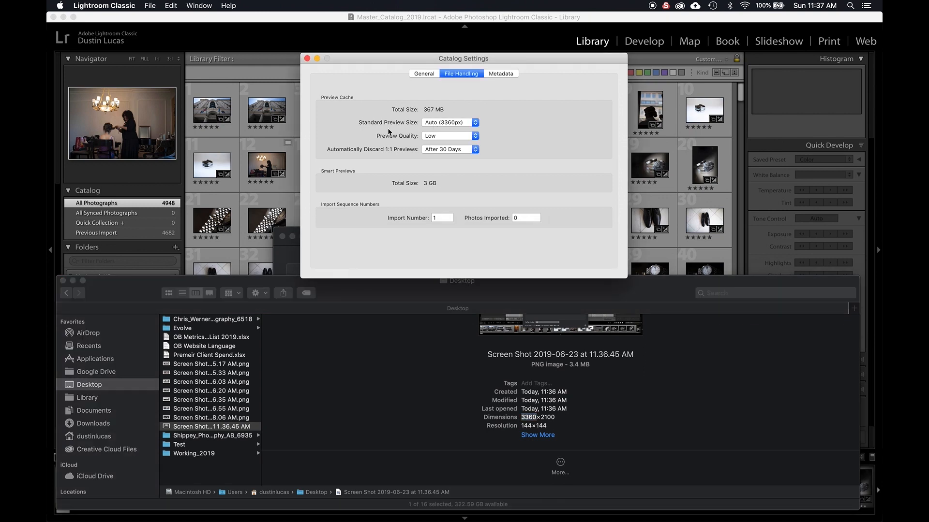
pyautogui.press('super+Tab')
pyautogui.click(419, 258)
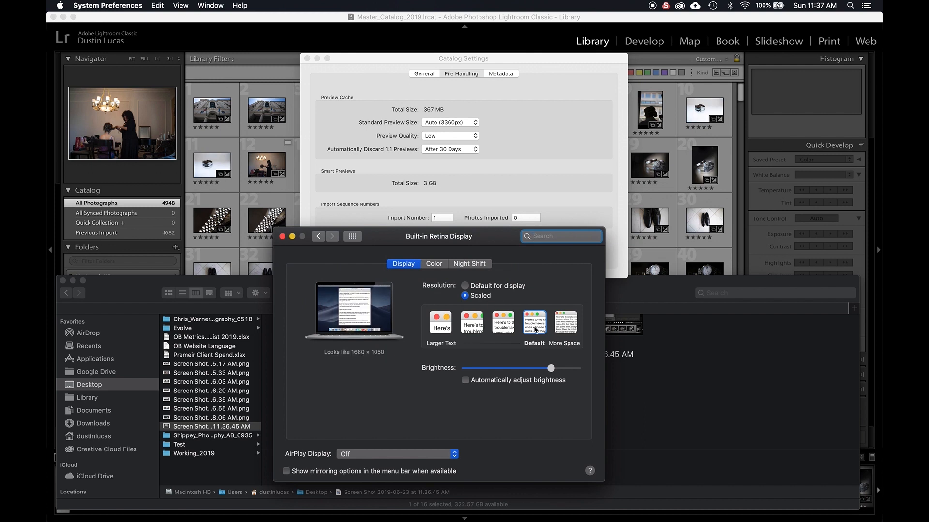
pyautogui.click(458, 120)
pyautogui.click(457, 120)
pyautogui.click(455, 123)
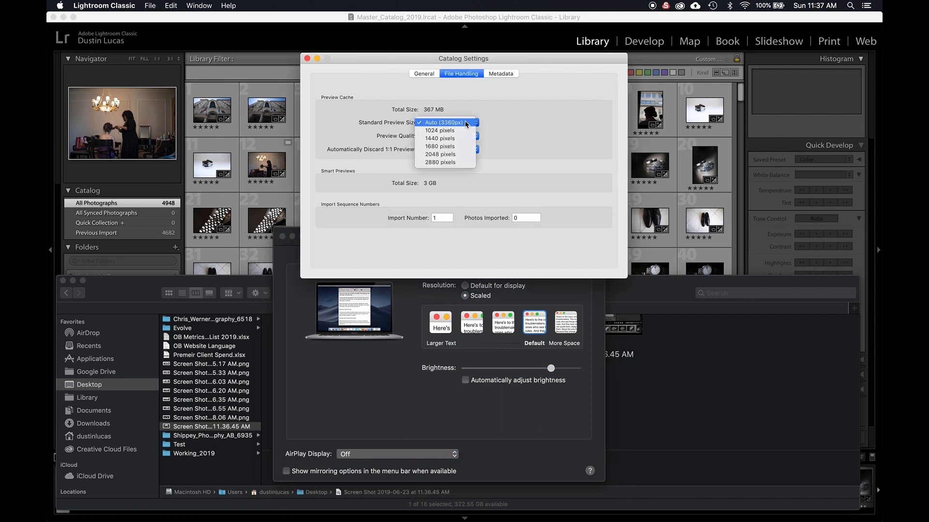
pyautogui.click(443, 147)
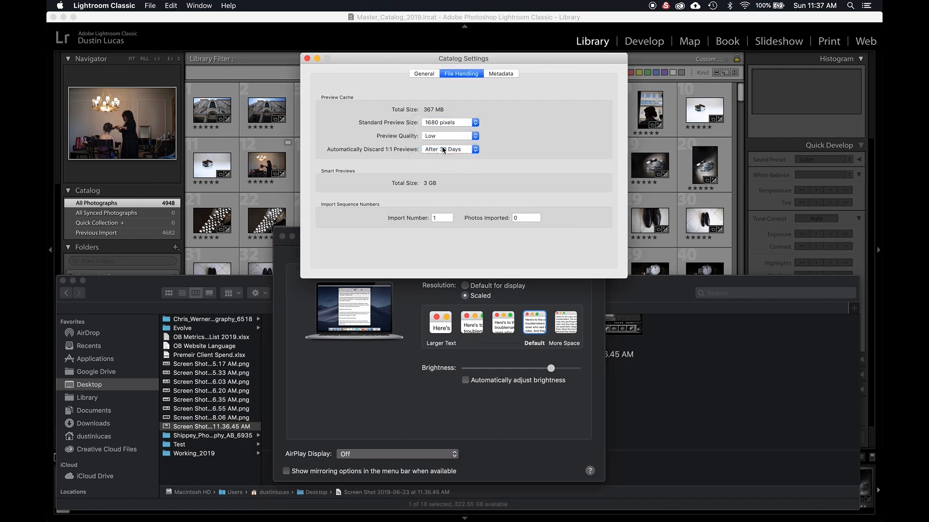
# Try 1024 pixels as the Standard Preview Size and restore it to 1680 pixels
pyautogui.click(443, 123)
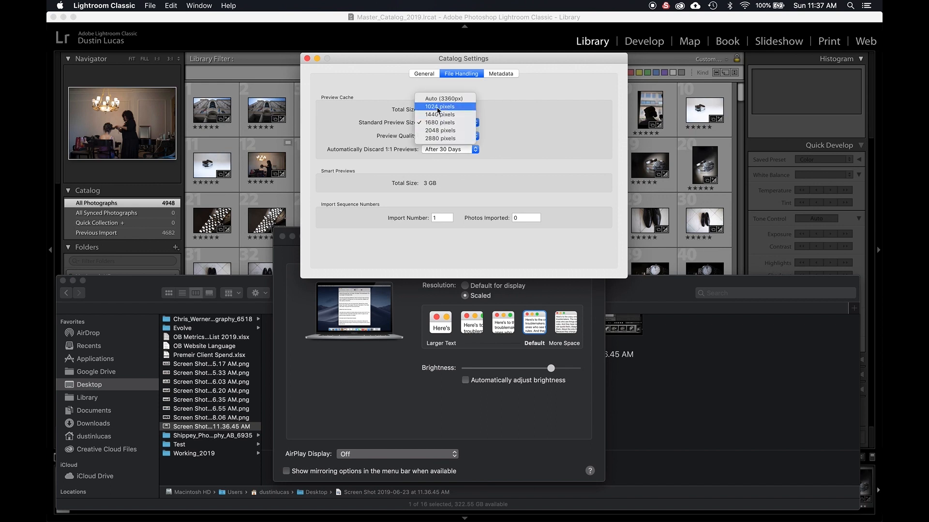
pyautogui.click(438, 110)
pyautogui.click(438, 125)
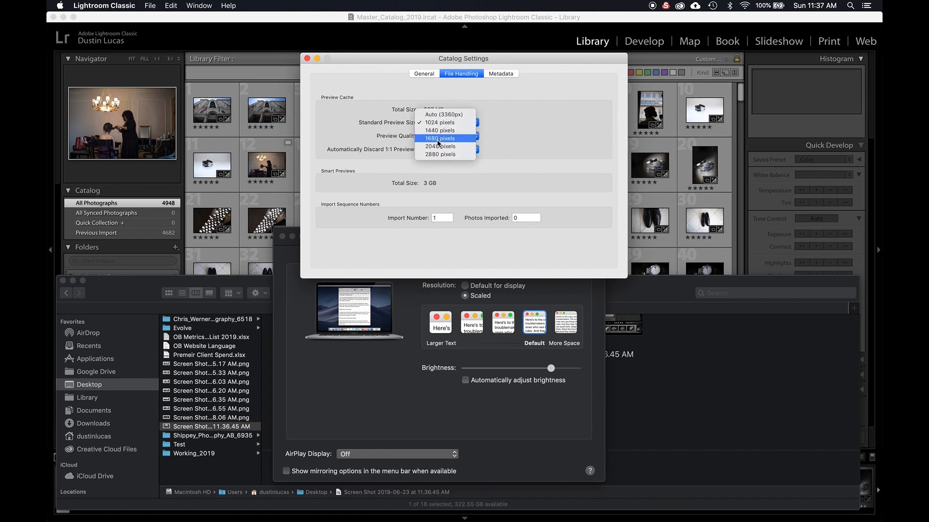
pyautogui.click(440, 139)
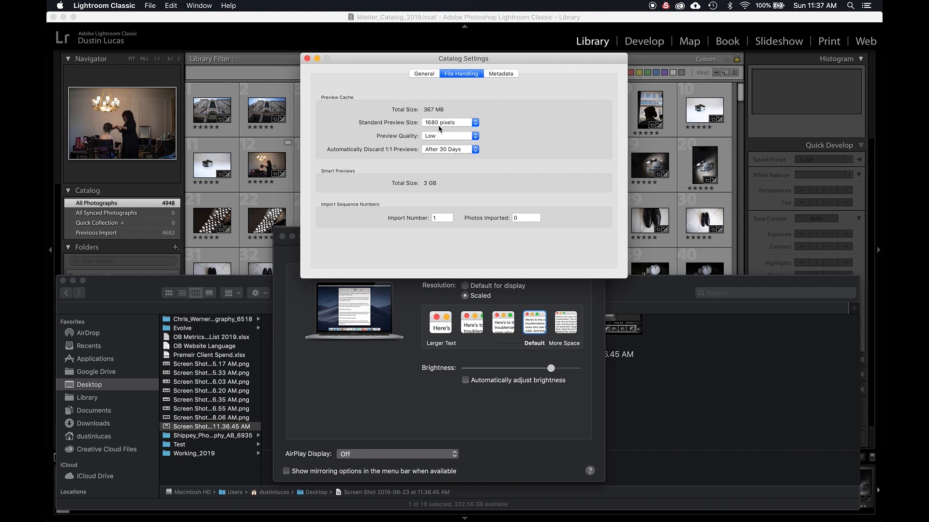
# Choose Low as the Preview Quality and review the catalog's General and Metadata settings
pyautogui.click(436, 135)
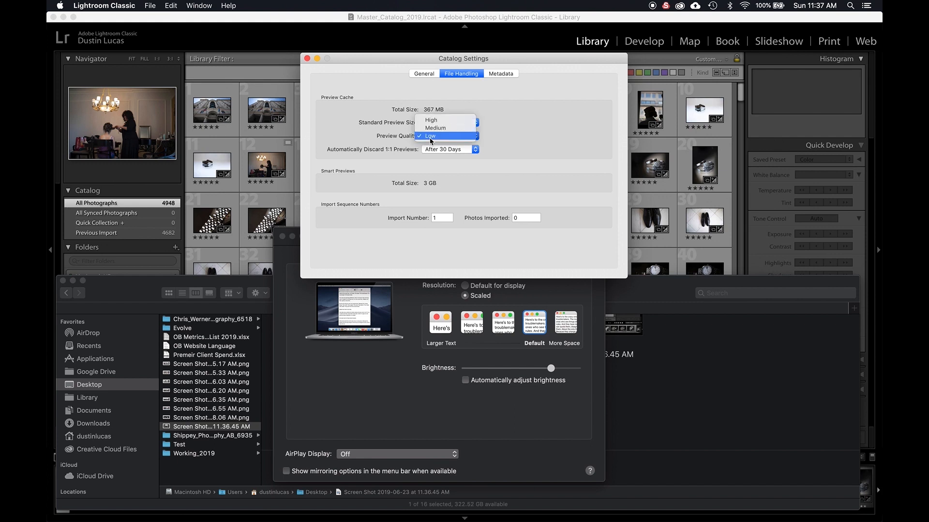
pyautogui.click(430, 137)
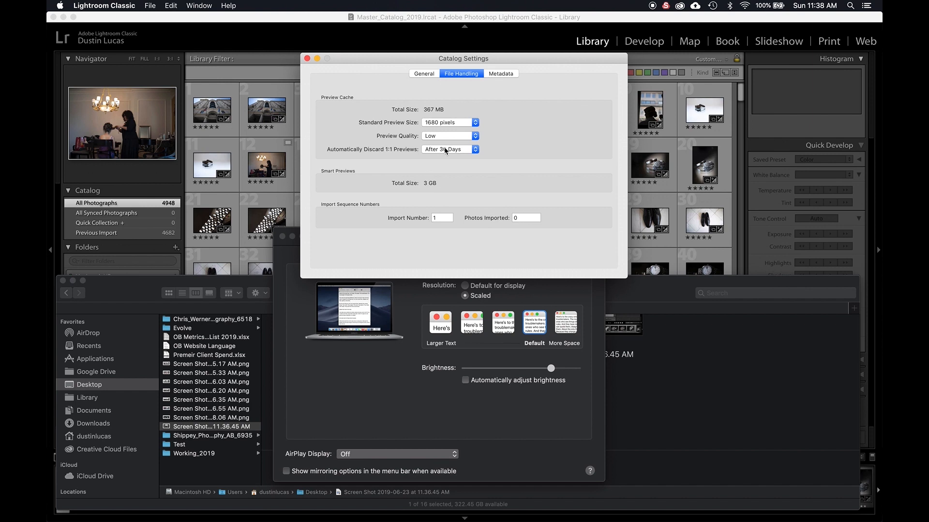
pyautogui.click(428, 75)
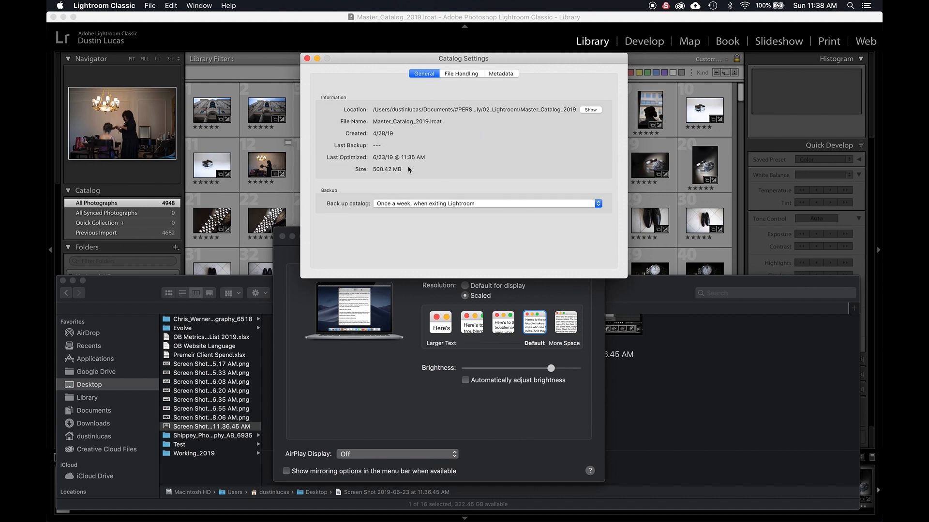
pyautogui.click(499, 74)
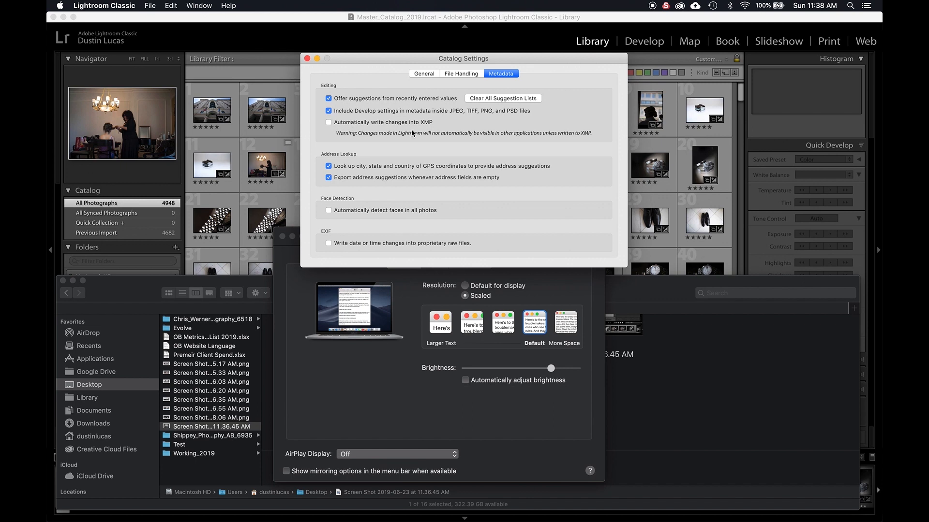
pyautogui.click(461, 74)
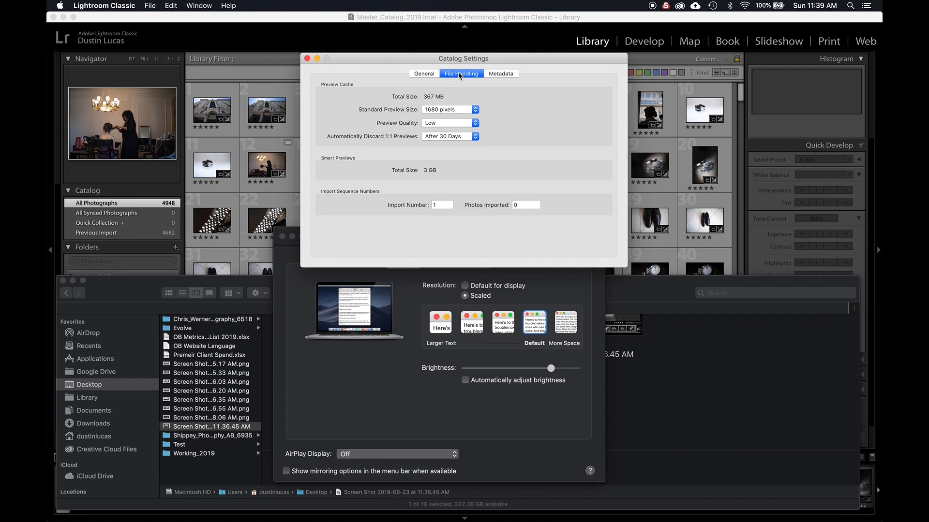
# Set the catalog backup schedule to "When Lightroom next exits" and return to the File Handling settings
pyautogui.click(426, 75)
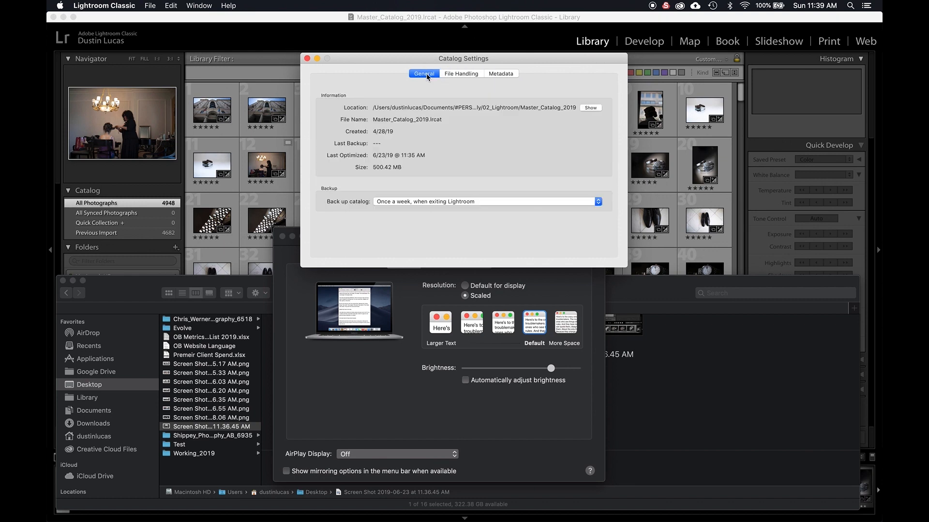
pyautogui.click(397, 204)
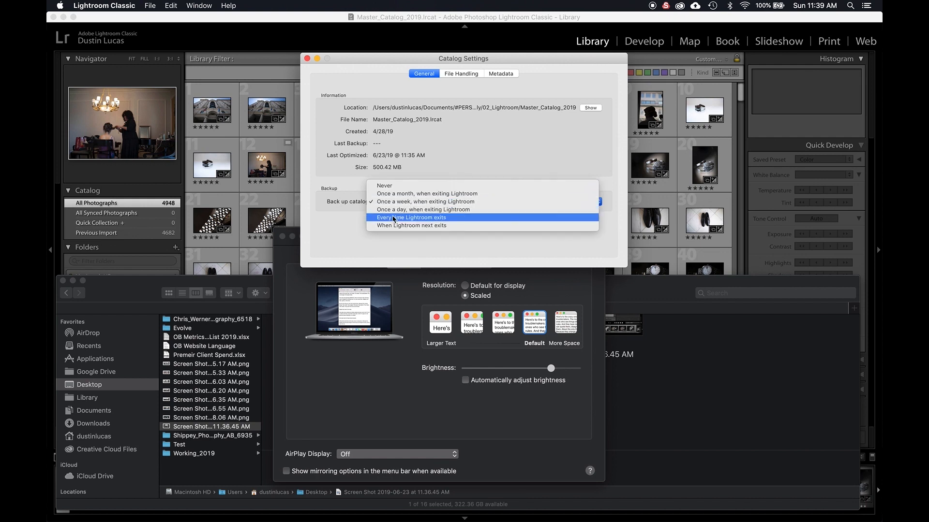
pyautogui.click(396, 186)
pyautogui.click(392, 203)
pyautogui.click(392, 239)
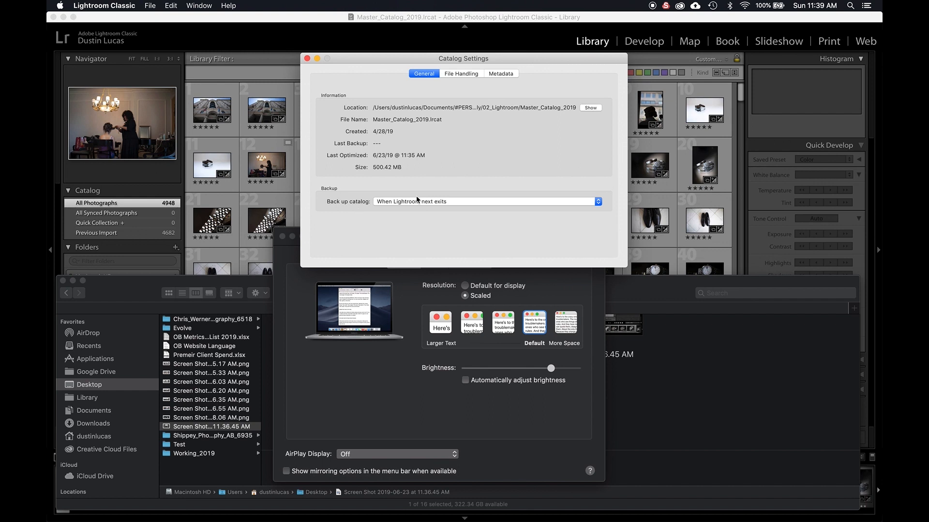
pyautogui.click(454, 73)
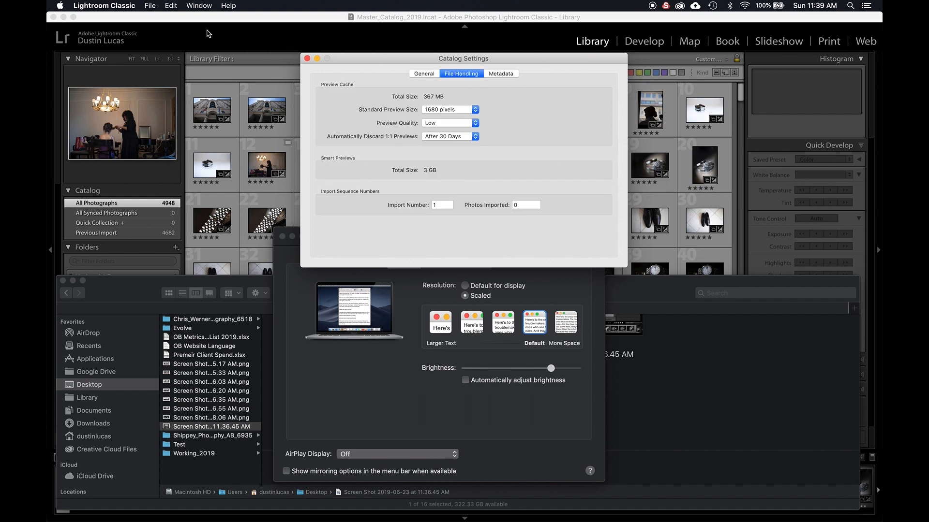
# Check the latest screenshot's pixel width in Finder against the catalog's Standard Preview Size, and close the Catalog Settings
pyautogui.click(664, 408)
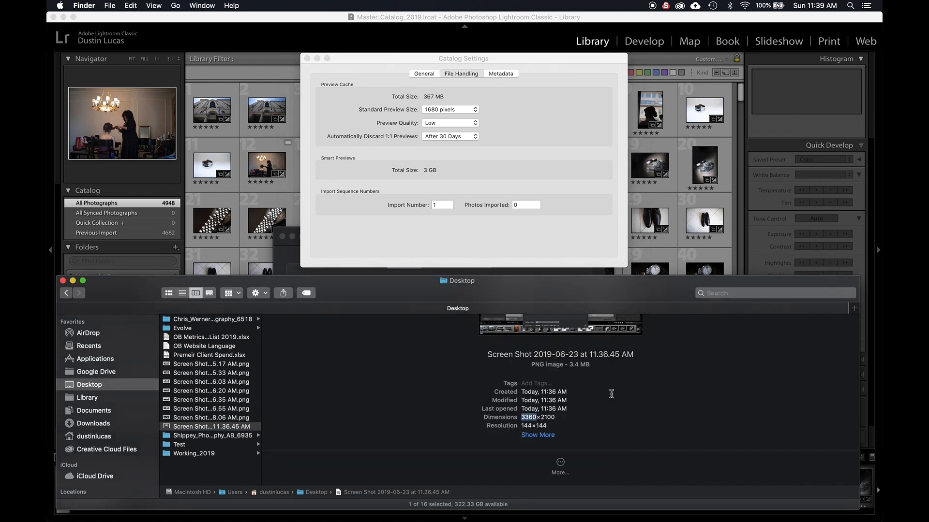
pyautogui.doubleClick(529, 417)
pyautogui.click(402, 211)
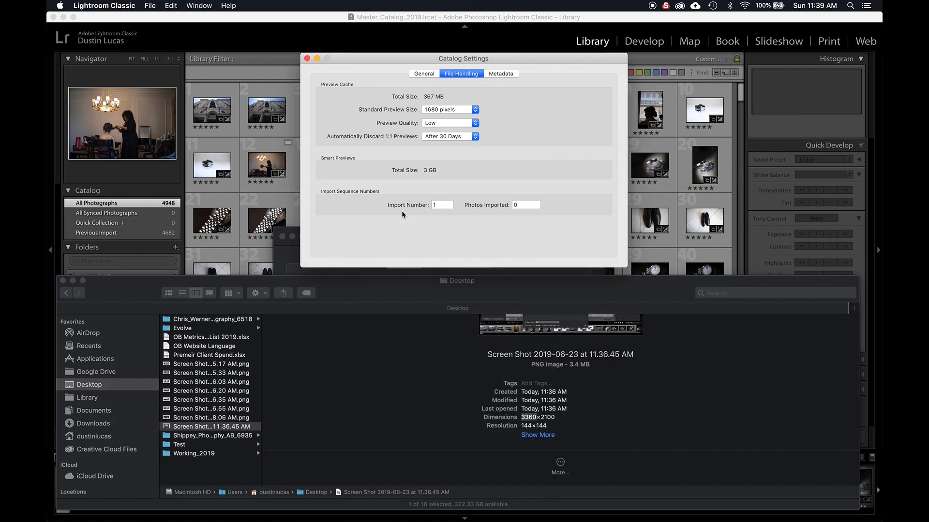
pyautogui.click(306, 58)
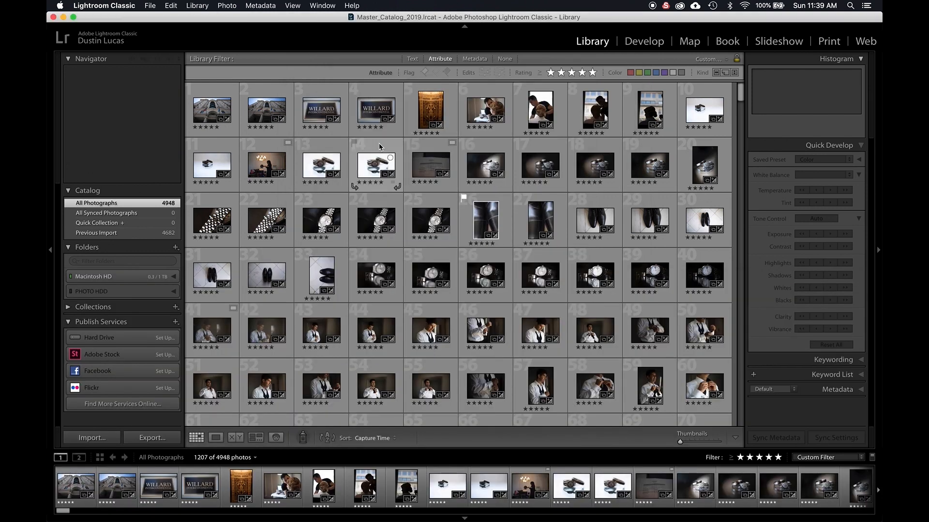
# Restart Lightroom Classic, skipping the catalog backup, and review the preview cache settings in the Catalog Settings
pyautogui.press('super+q')
pyautogui.click(559, 177)
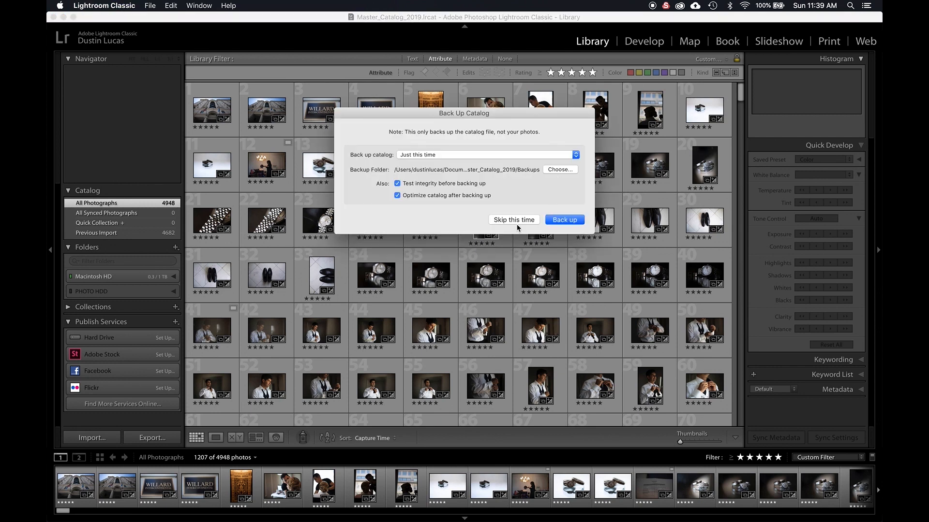
pyautogui.click(515, 220)
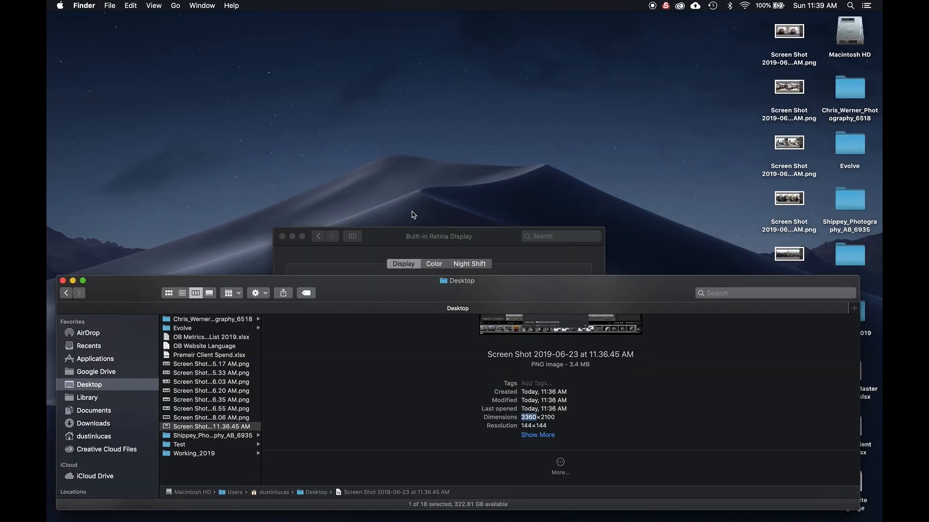
pyautogui.moveTo(492, 505)
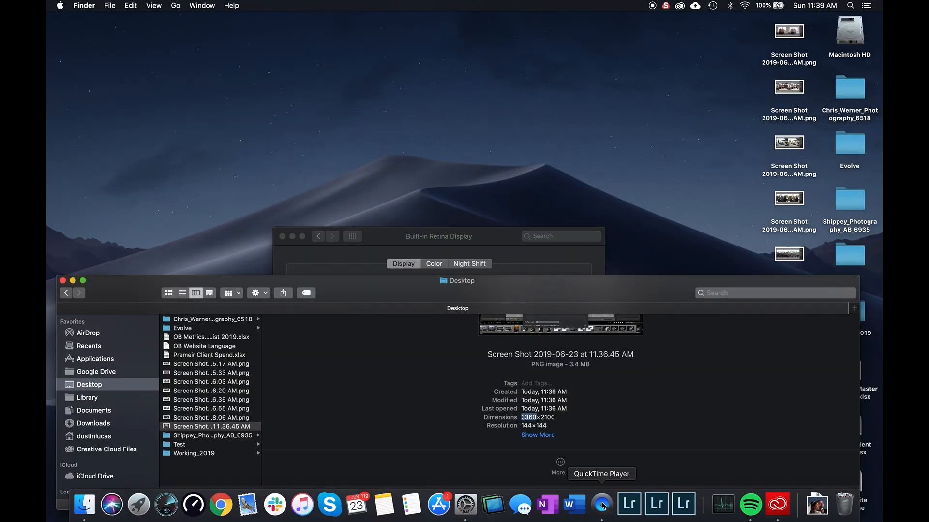
pyautogui.click(627, 506)
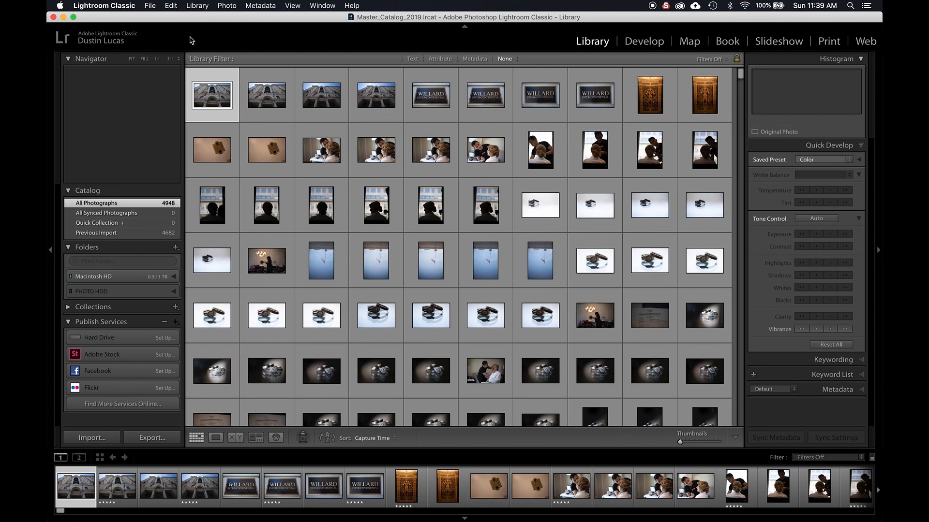
pyautogui.press('super+alt+comma')
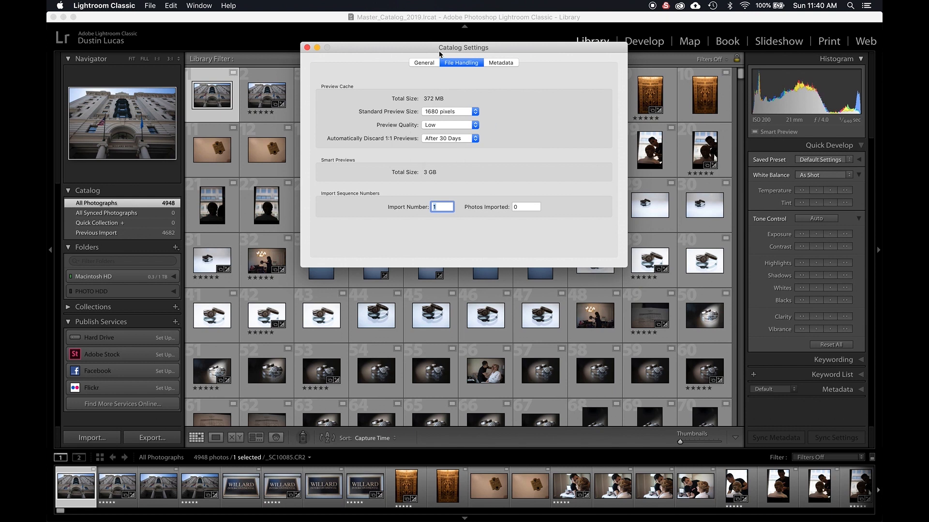
pyautogui.click(306, 47)
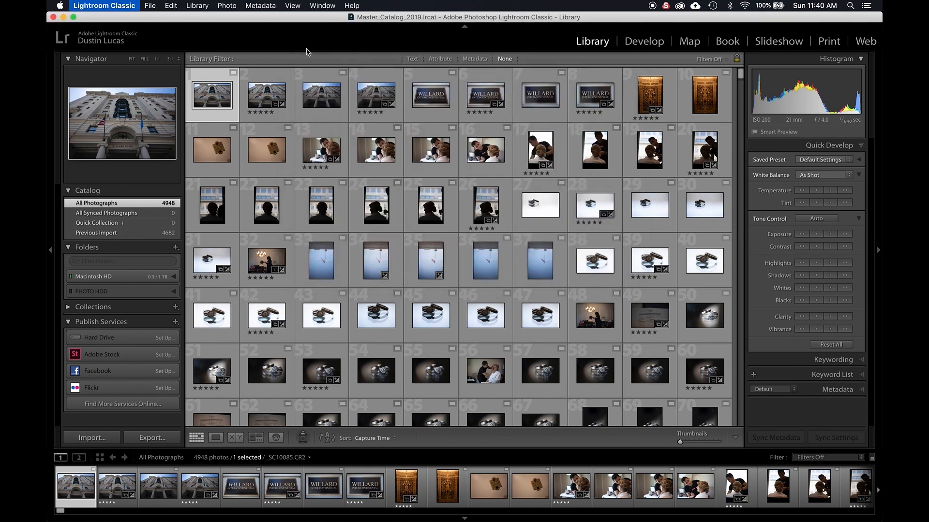
# Set the Lightroom preferences to start up with the Master_Catalog_2019.lrcat catalog from the 07July/02_Lightroom folder
pyautogui.press('super+comma')
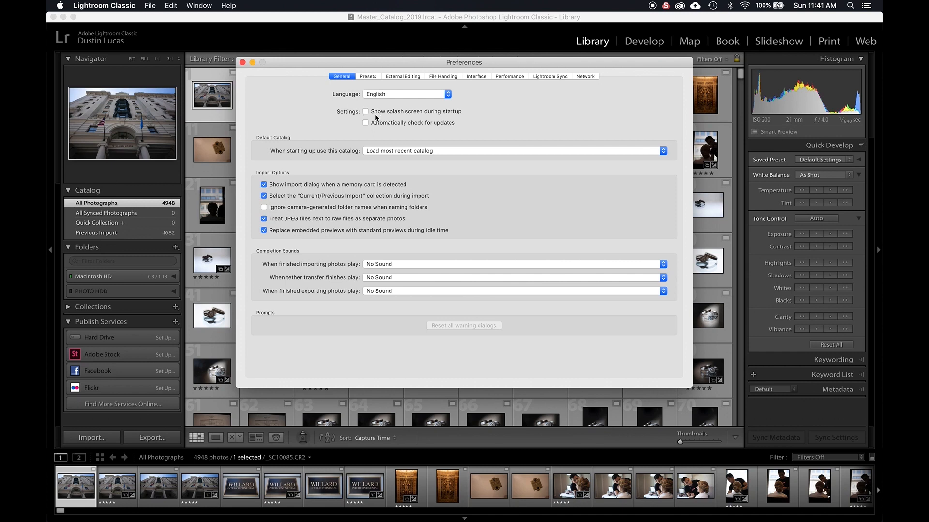
pyautogui.click(389, 152)
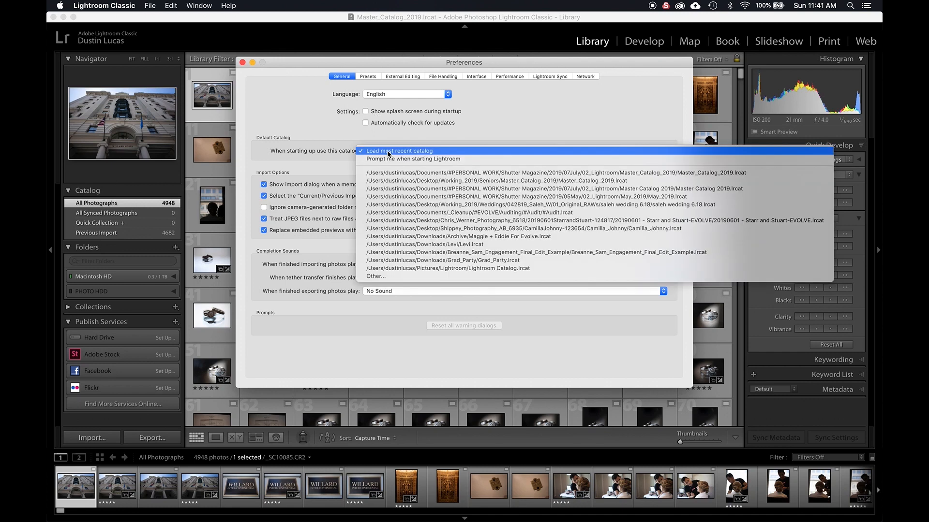
pyautogui.click(403, 173)
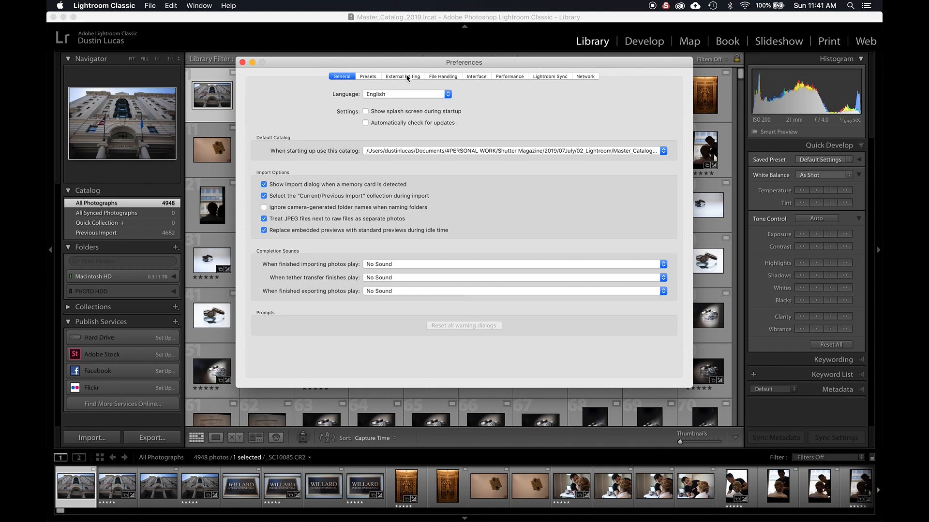
# Enable Use Graphics Processor in the performance preferences and close them
pyautogui.click(505, 77)
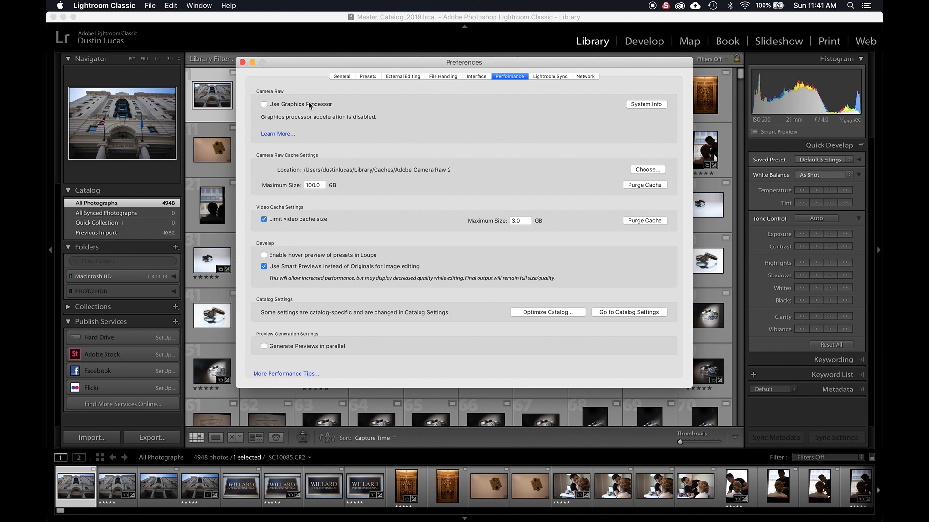
pyautogui.click(263, 104)
pyautogui.click(243, 62)
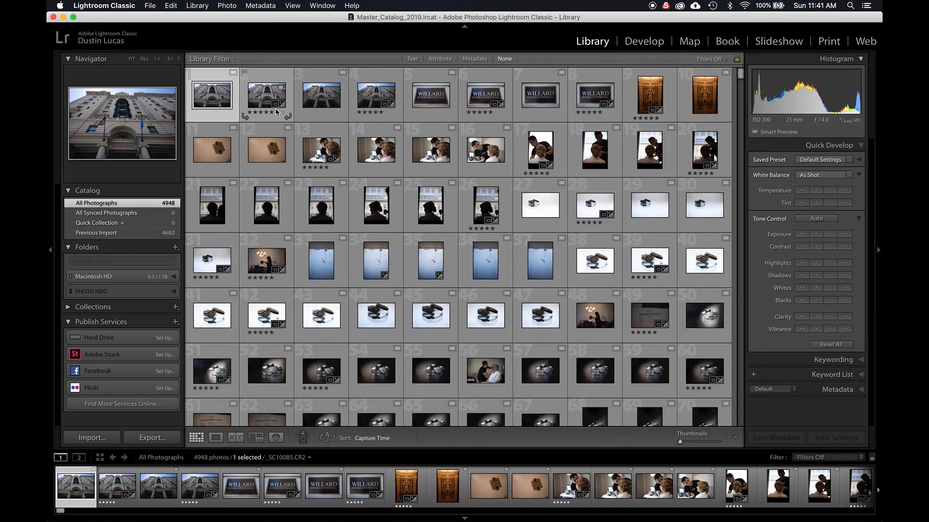
# Open the first hotel photo in Loupe view and step forward through the photos to check how quickly their previews load
pyautogui.doubleClick(223, 103)
pyautogui.press('Right')
pyautogui.press('Right')
pyautogui.press('Right')
pyautogui.press('Right')
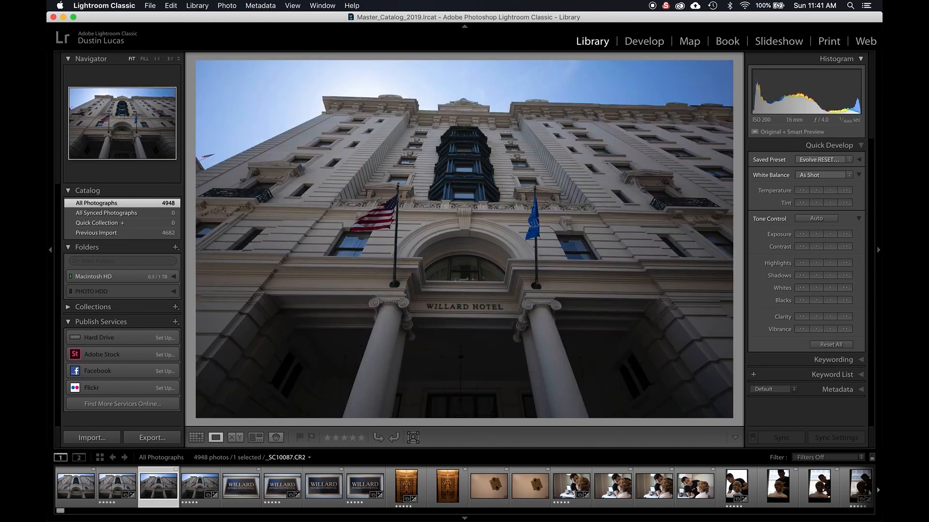
pyautogui.press('Right')
pyautogui.press('Right')
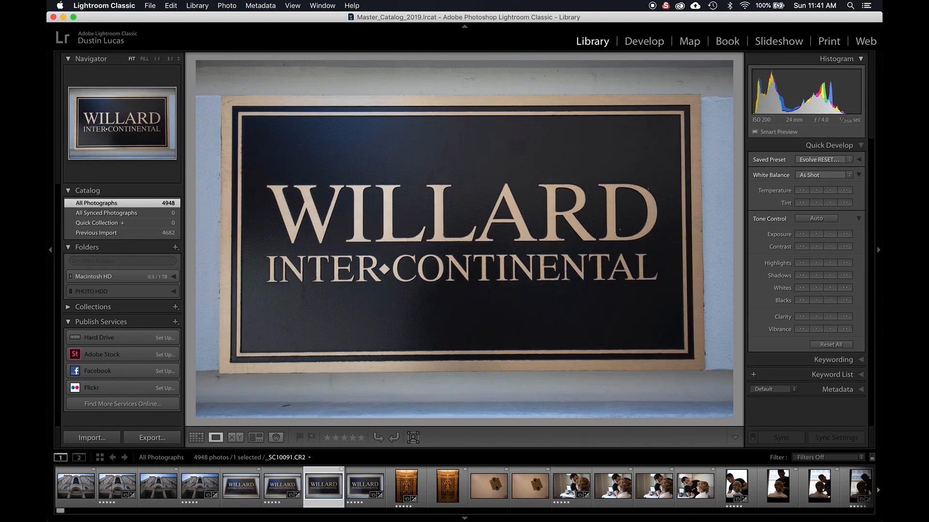
pyautogui.press('Right')
pyautogui.press('Right')
pyautogui.press('Right')
pyautogui.press('Right')
pyautogui.press('Right')
pyautogui.press('Right')
pyautogui.press('Right')
pyautogui.press('Right')
pyautogui.press('Right')
pyautogui.press('Right')
pyautogui.press('Right')
pyautogui.press('Right')
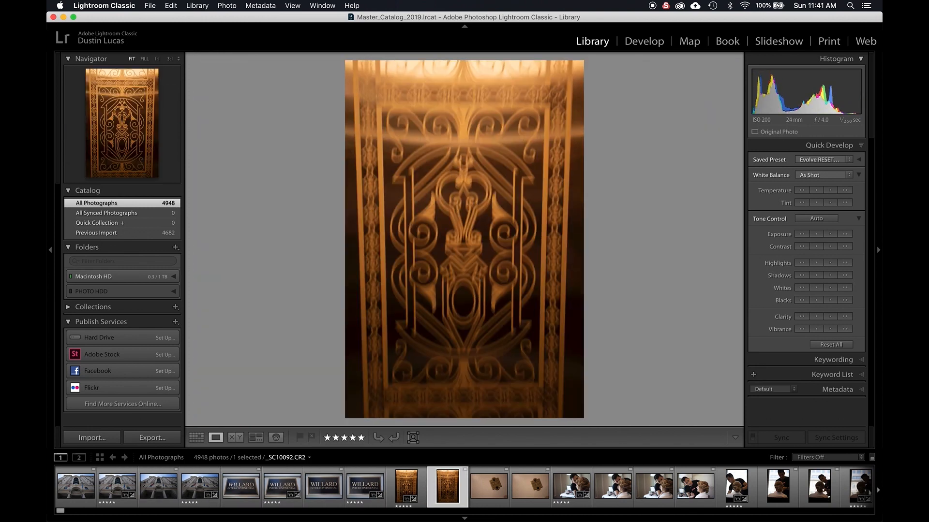
pyautogui.press('Right')
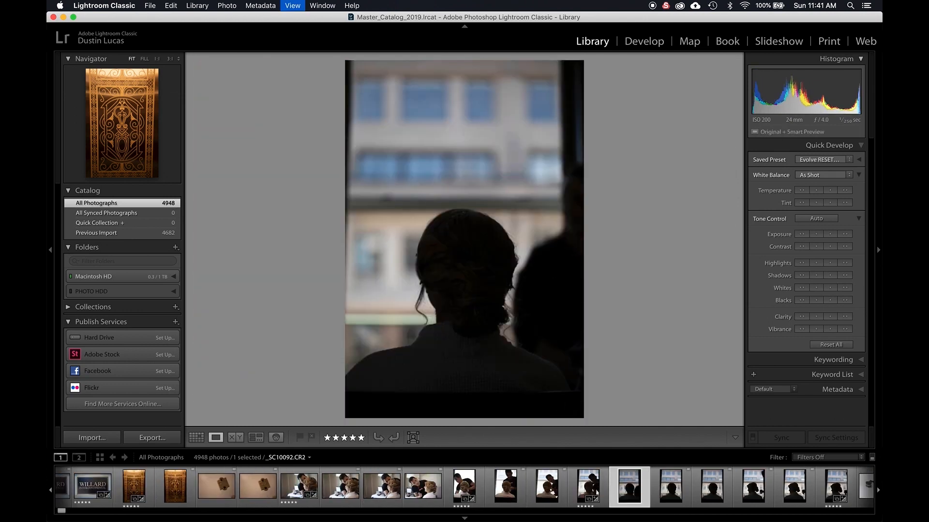
# Switch to the Develop module and step forward from the silhouette photos to the ring photos to check loading speed
pyautogui.press('d')
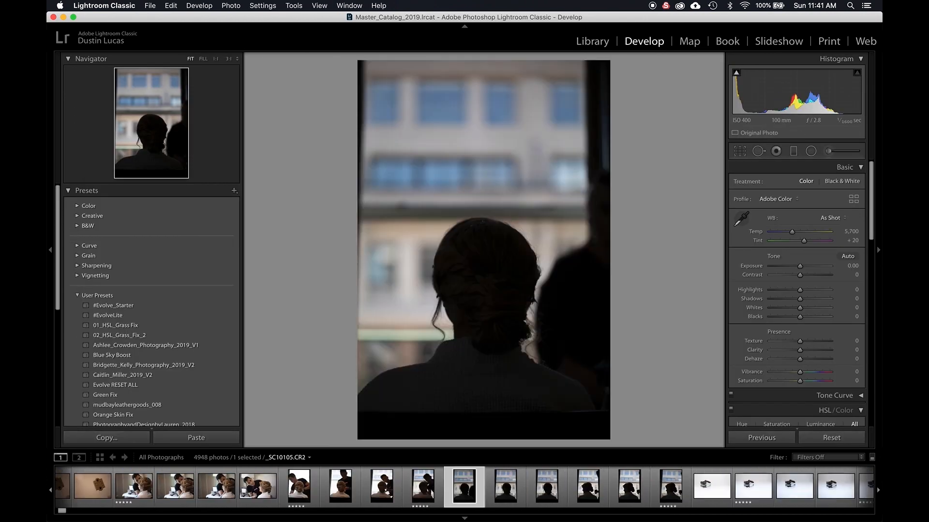
pyautogui.press('Right')
pyautogui.press('Right')
pyautogui.press('Right')
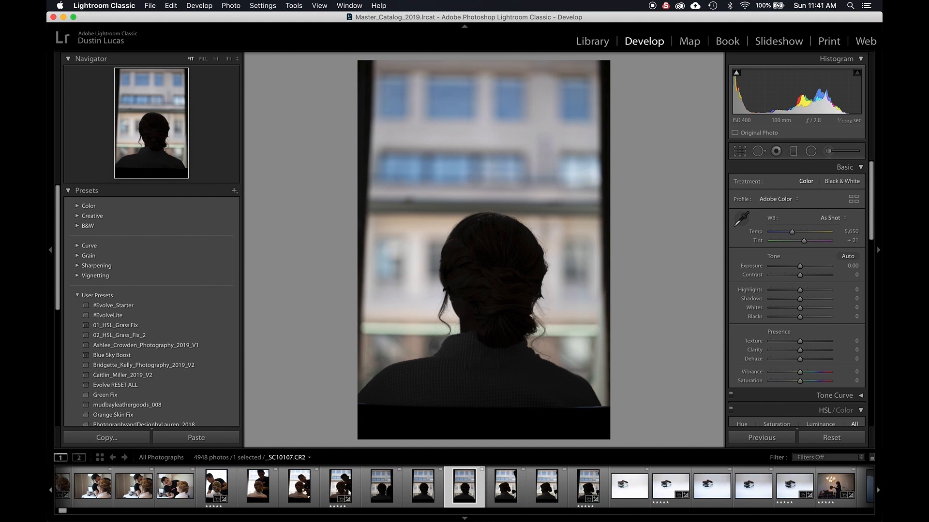
pyautogui.press('Right')
pyautogui.press('Right')
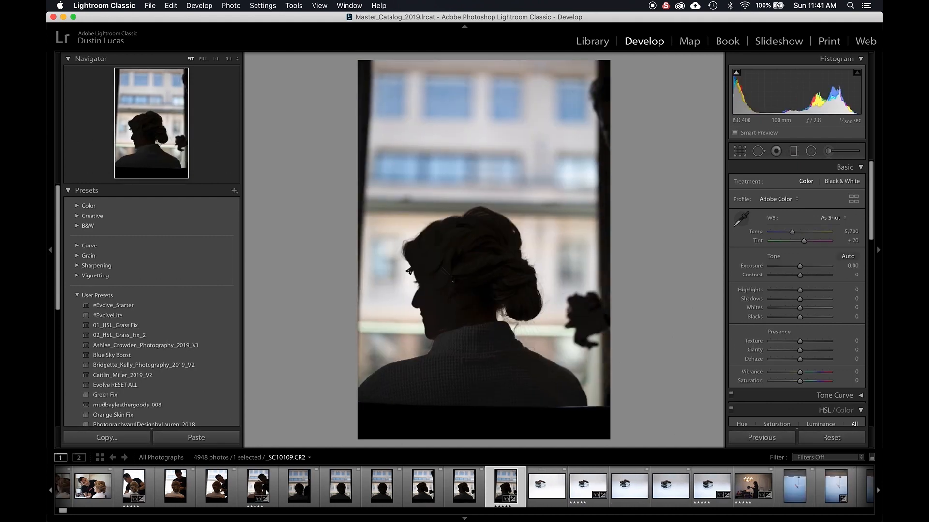
pyautogui.press('Right')
pyautogui.press('Right')
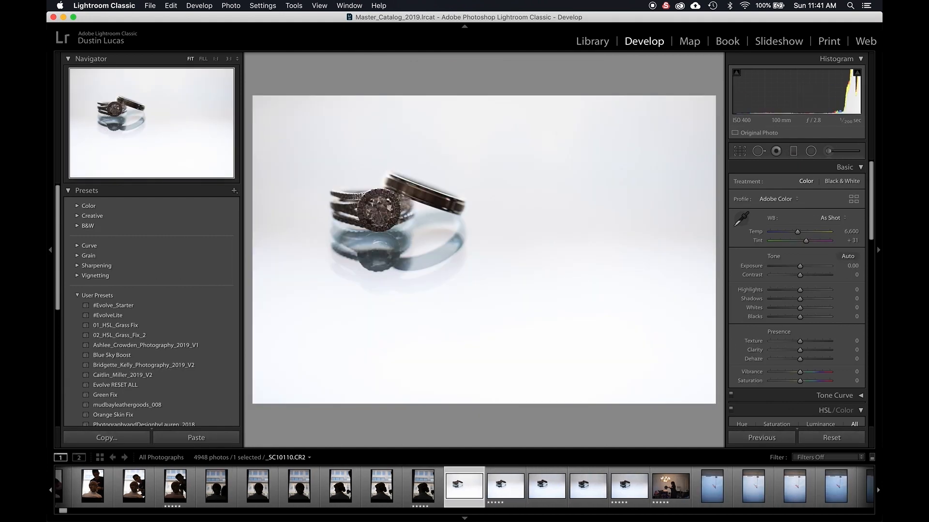
pyautogui.press('Right')
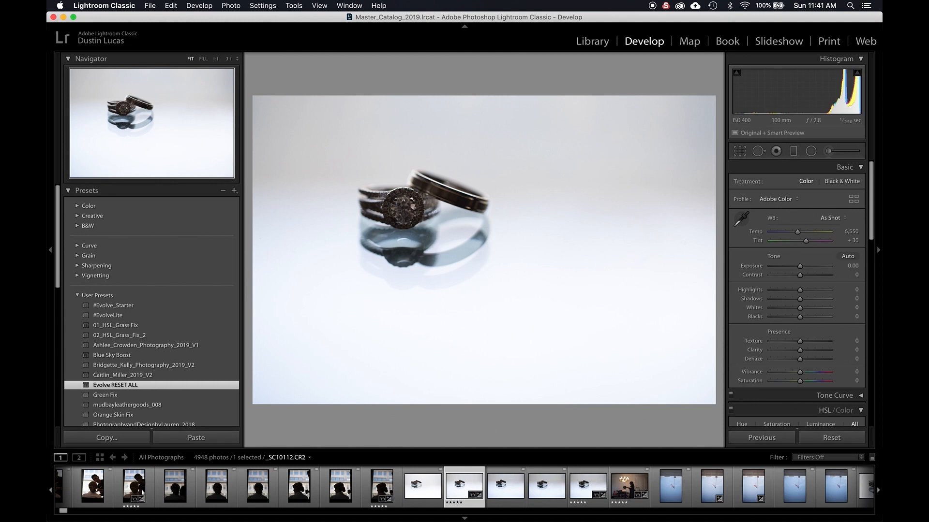
# Compare the ring photo _SC10112.CR2 in the Before/After view, zooming in on the ring detail and back out
pyautogui.press('y')
pyautogui.click(560, 257)
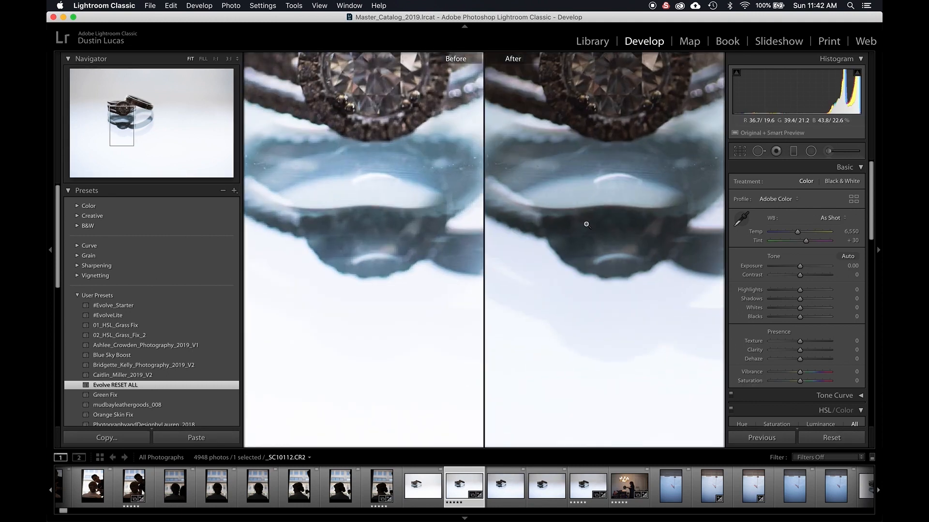
pyautogui.click(586, 224)
# Step back through the photos in the Before/After view to the ornate golden door photo, checking how they load
pyautogui.press('Left')
pyautogui.press('Left')
pyautogui.press('Left')
pyautogui.press('Left')
pyautogui.press('Left')
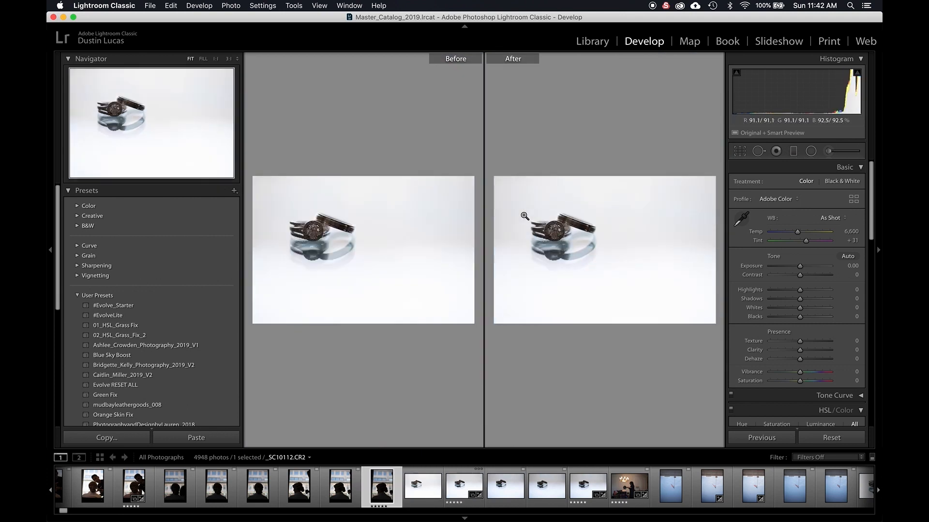
pyautogui.press('Left')
pyautogui.press('Left')
pyautogui.press('Left')
pyautogui.press('Left')
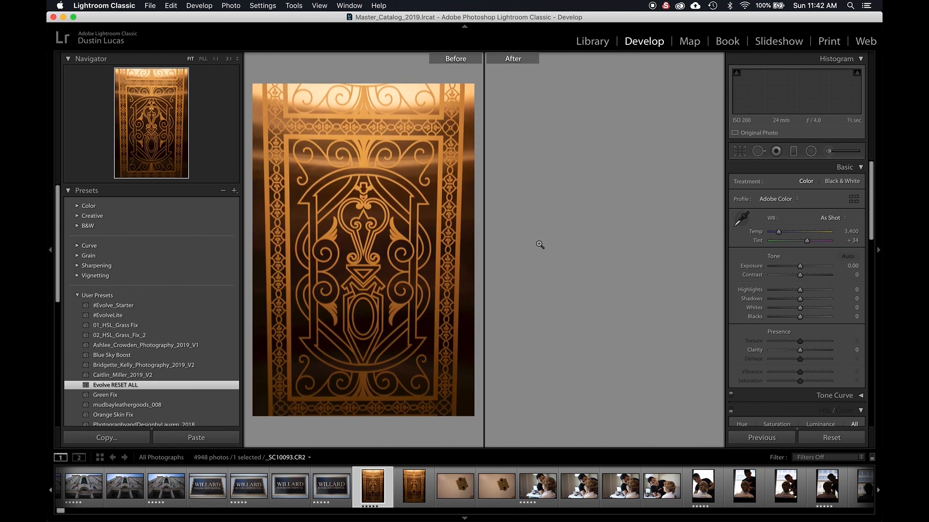
# Turn off Use Graphics Processor in the performance preferences
pyautogui.press('super+comma')
pyautogui.click(294, 109)
pyautogui.click(284, 105)
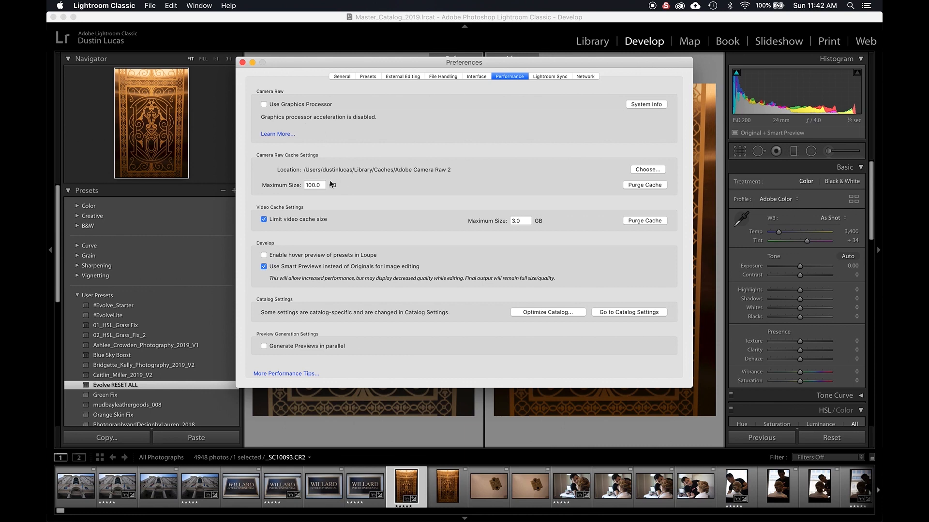
# Review the Camera Raw cache's maximum size, purge that cache, and close the preferences
pyautogui.doubleClick(316, 186)
pyautogui.click(378, 183)
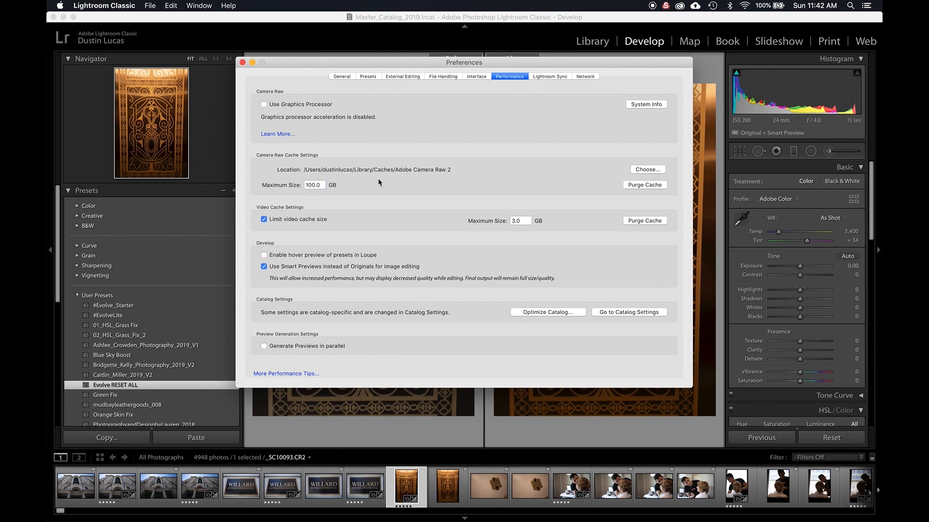
pyautogui.click(643, 184)
pyautogui.click(242, 62)
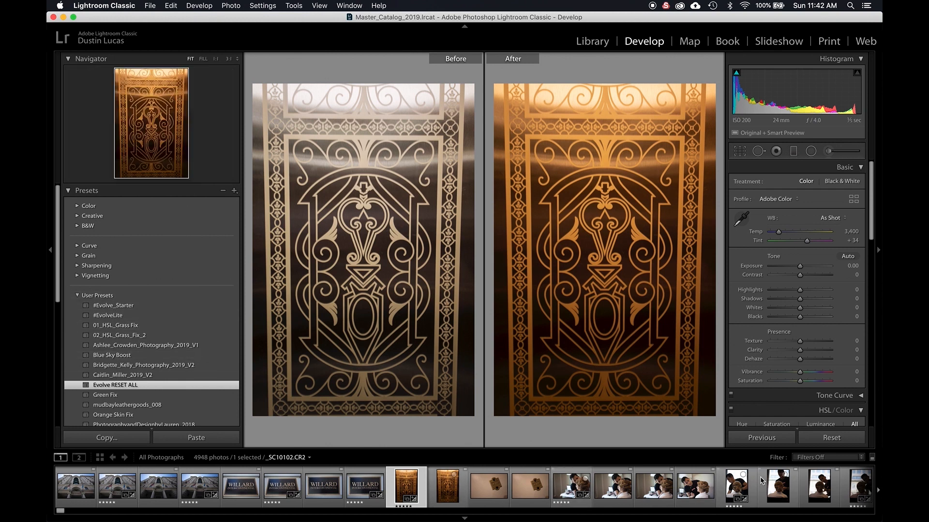
# Select the hotel facade photo _SC10088.CR2 and enable hover preview of presets in Loupe in the performance preferences
pyautogui.click(734, 484)
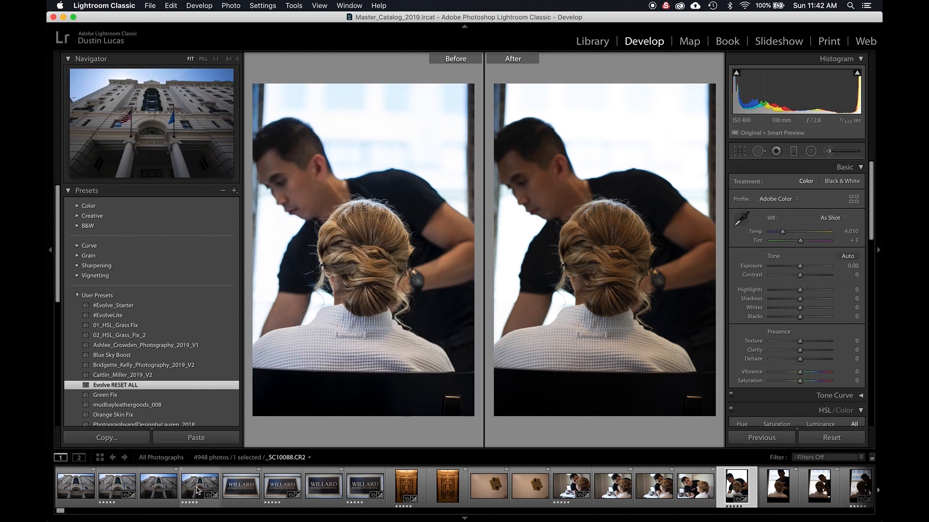
pyautogui.click(199, 486)
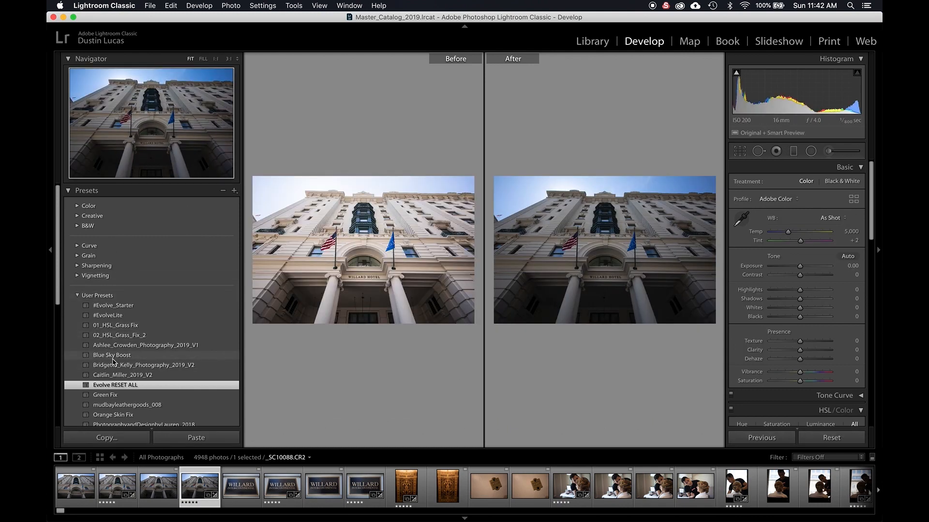
pyautogui.press('super+comma')
pyautogui.click(302, 255)
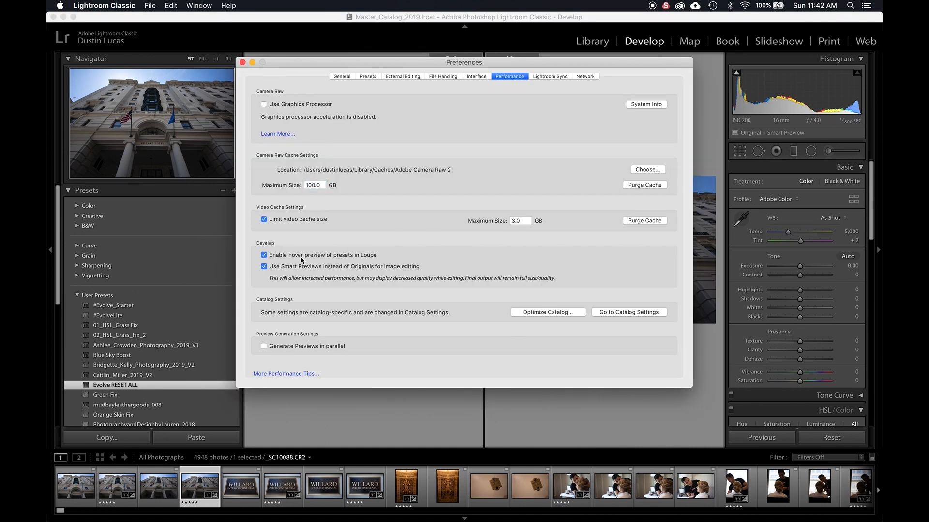
pyautogui.click(244, 63)
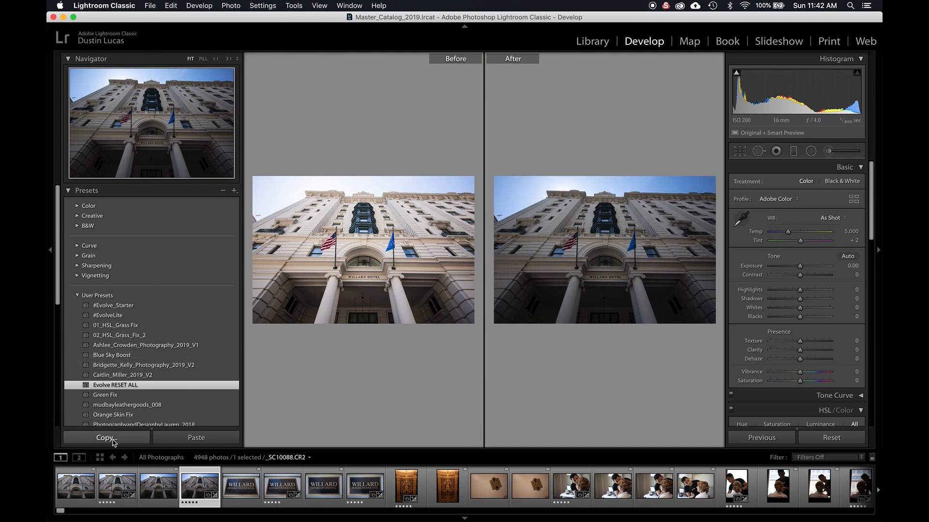
# Collapse the User Presets group and expand the B&W presets to preview them on the hotel facade photo
pyautogui.scroll(-10, 115, 405)
pyautogui.scroll(10, 114, 404)
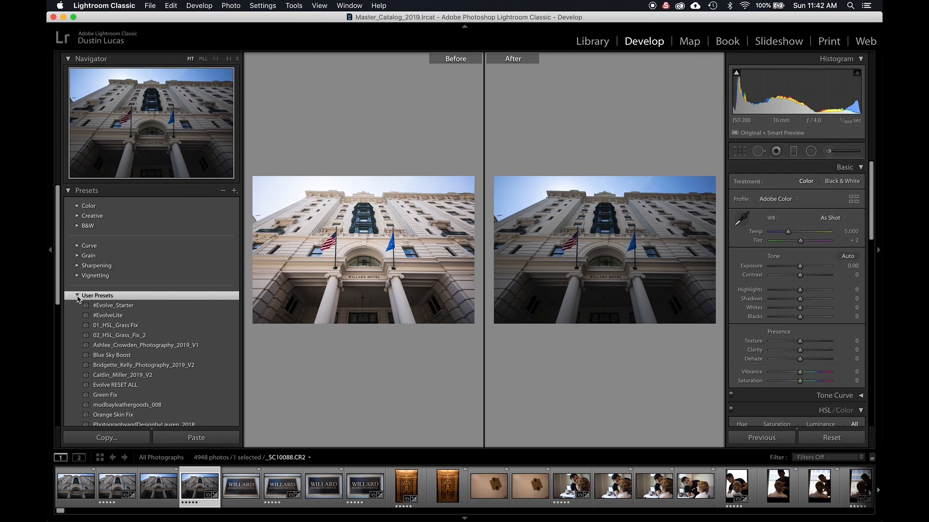
pyautogui.click(77, 296)
pyautogui.click(79, 226)
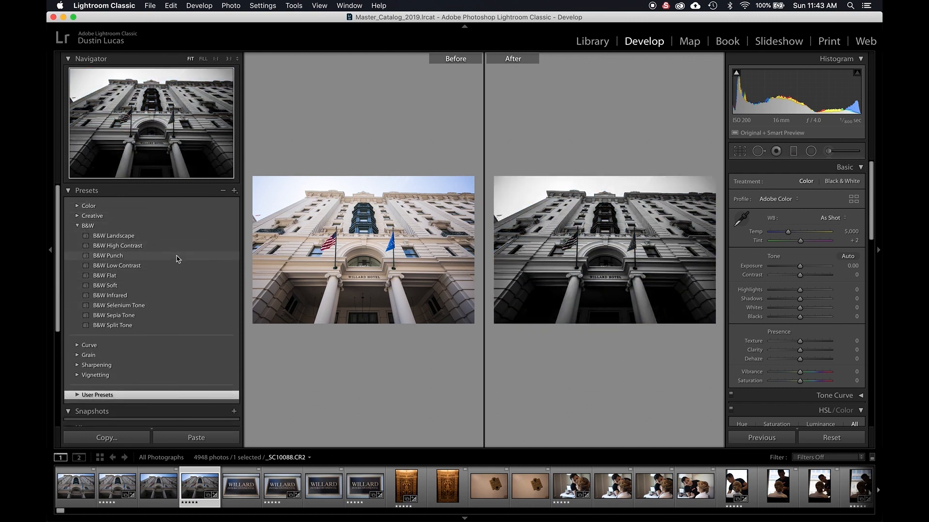
# Turn off hover preview of presets in Loupe and review the option to use Smart Previews instead of Originals for image editing
pyautogui.press('super+comma')
pyautogui.click(312, 255)
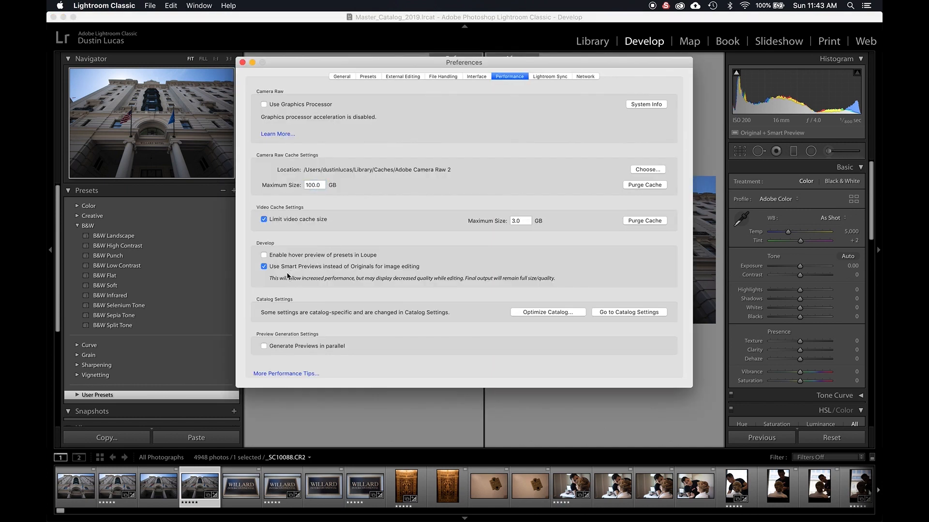
pyautogui.click(271, 267)
pyautogui.click(264, 267)
pyautogui.click(242, 62)
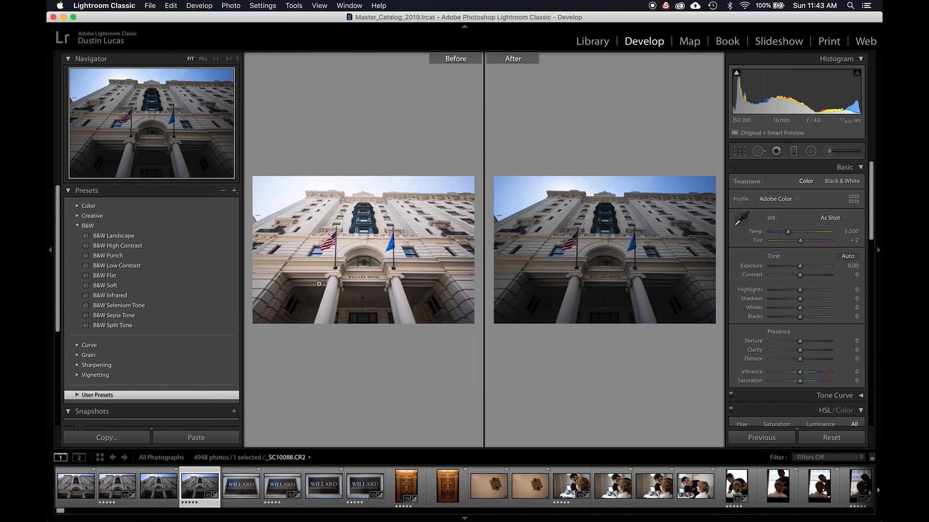
# Open the 042819 wedding folder on the PHOTO HDD volume and show its first photo in the Develop module
pyautogui.press('g')
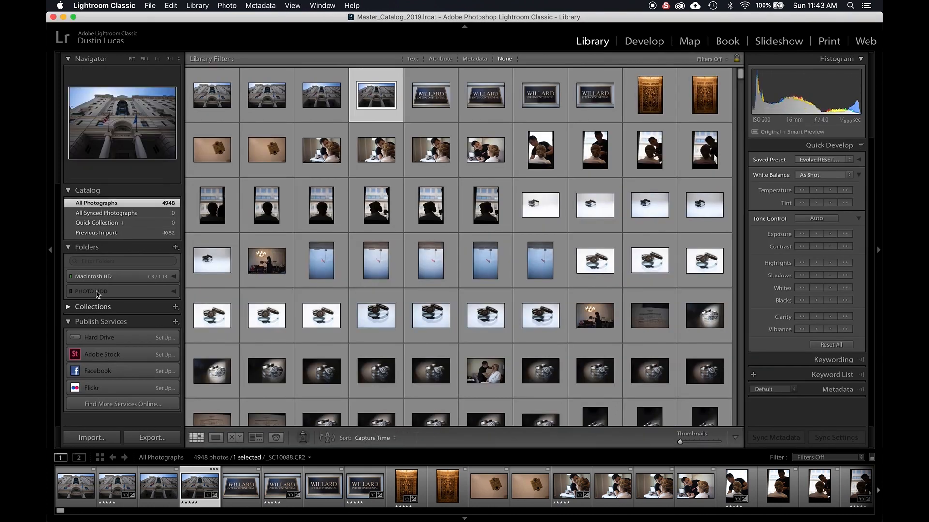
pyautogui.click(99, 292)
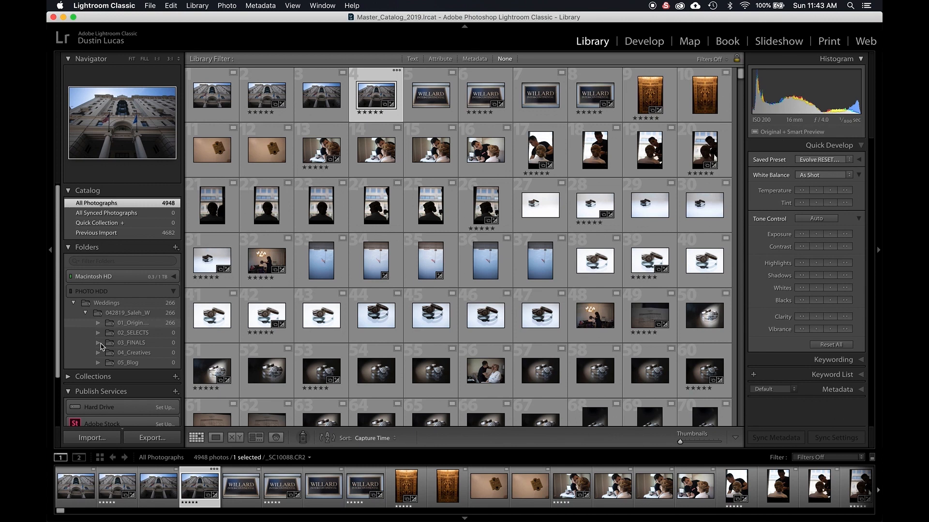
pyautogui.click(113, 314)
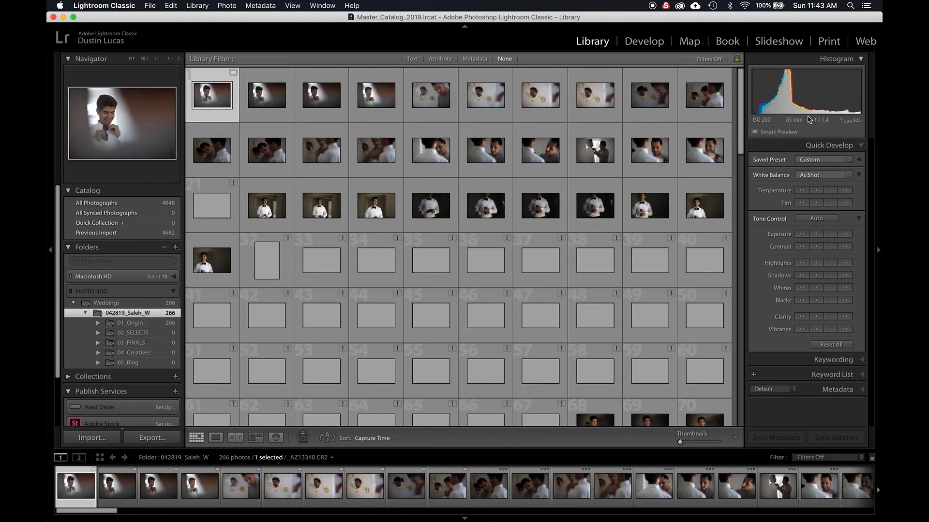
pyautogui.press('d')
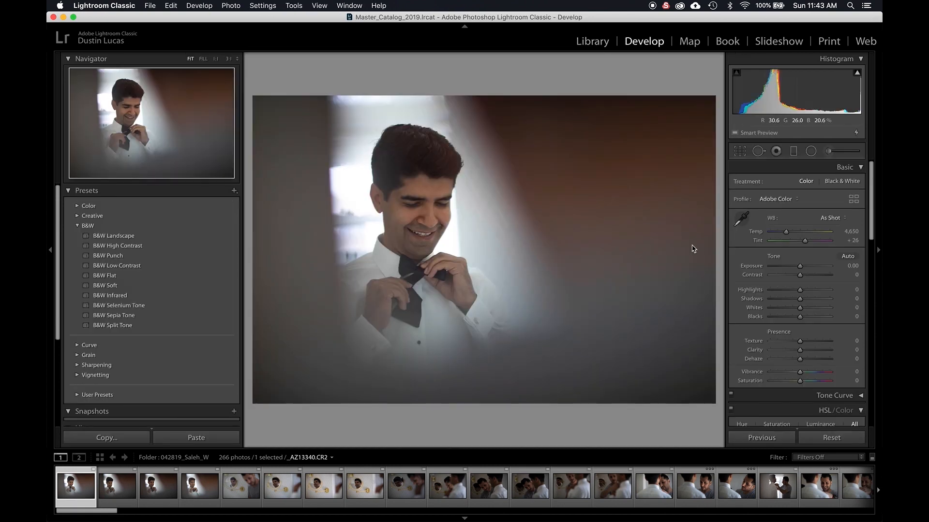
# Browse forward through the wedding photos in Develop to _AZ13363.CR2 to test loading speed, and return to the Library grid
pyautogui.press('Right')
pyautogui.press('Right')
pyautogui.press('Right')
pyautogui.press('Right')
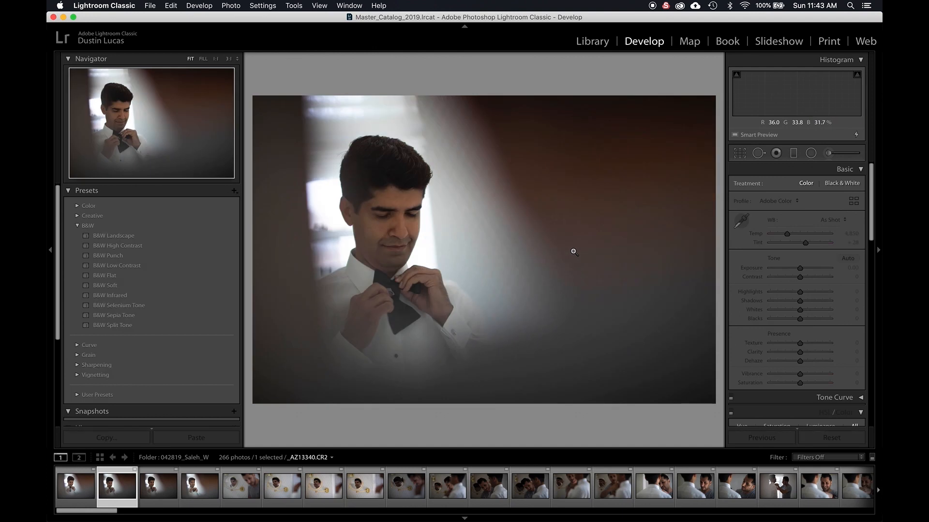
pyautogui.press('Right')
pyautogui.press('Right')
pyautogui.press('Right')
pyautogui.press('Right')
pyautogui.press('Right')
pyautogui.press('Right')
pyautogui.press('Right')
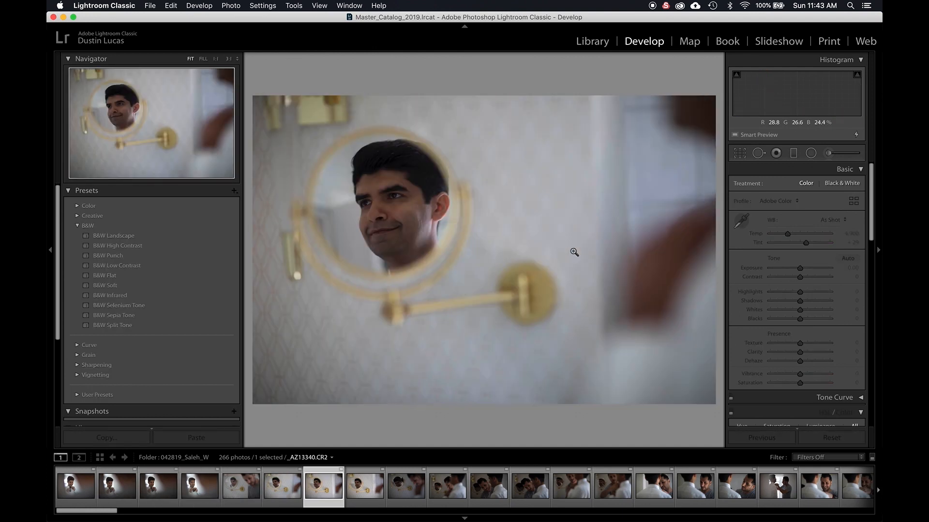
pyautogui.press('Right')
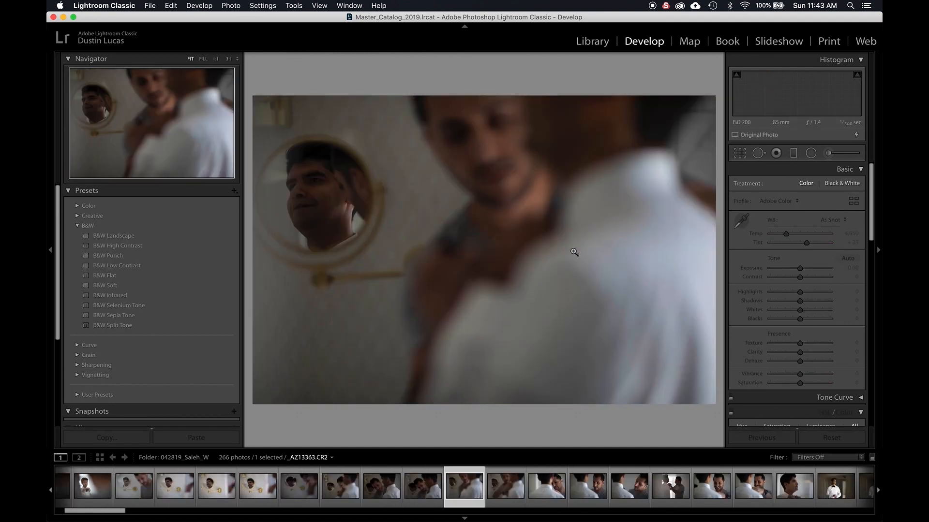
pyautogui.press('g')
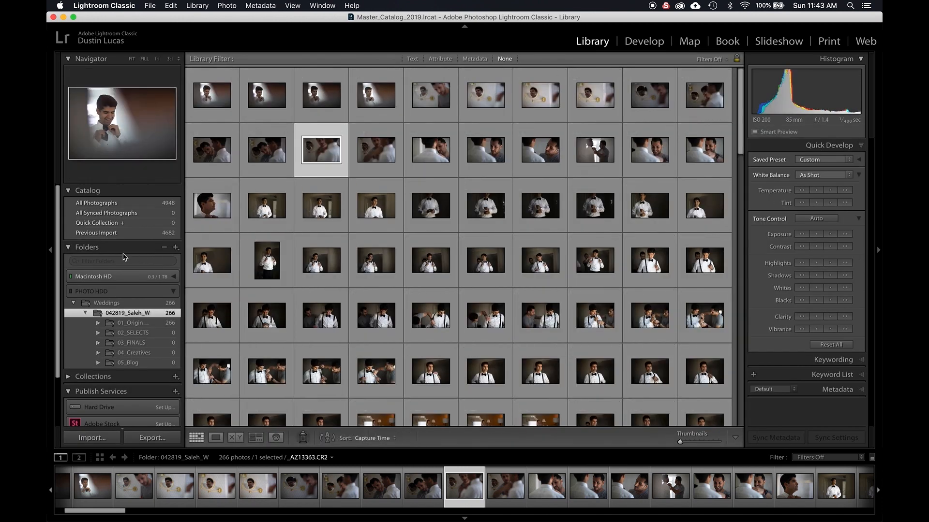
# Review the catalog optimization option in the performance preferences, and quit and relaunch Lightroom Classic
pyautogui.press('super+comma')
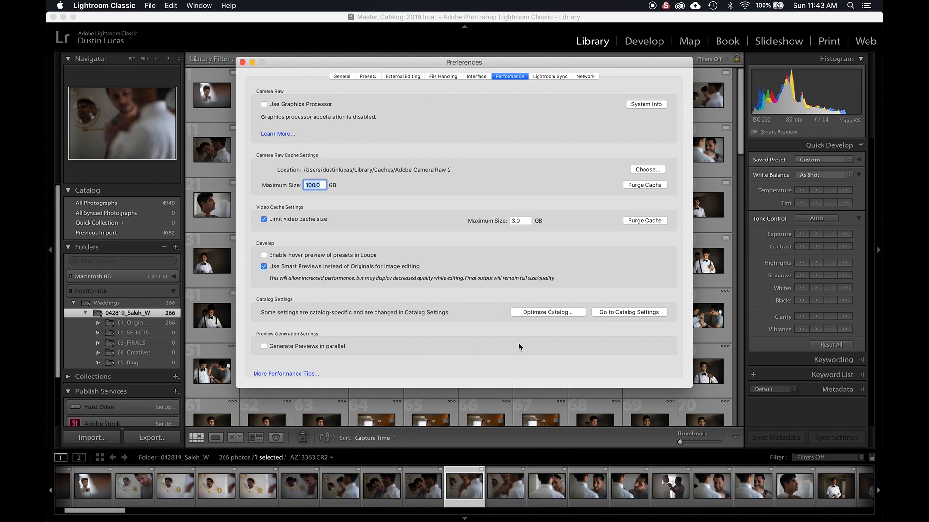
pyautogui.click(243, 62)
pyautogui.press('super+q')
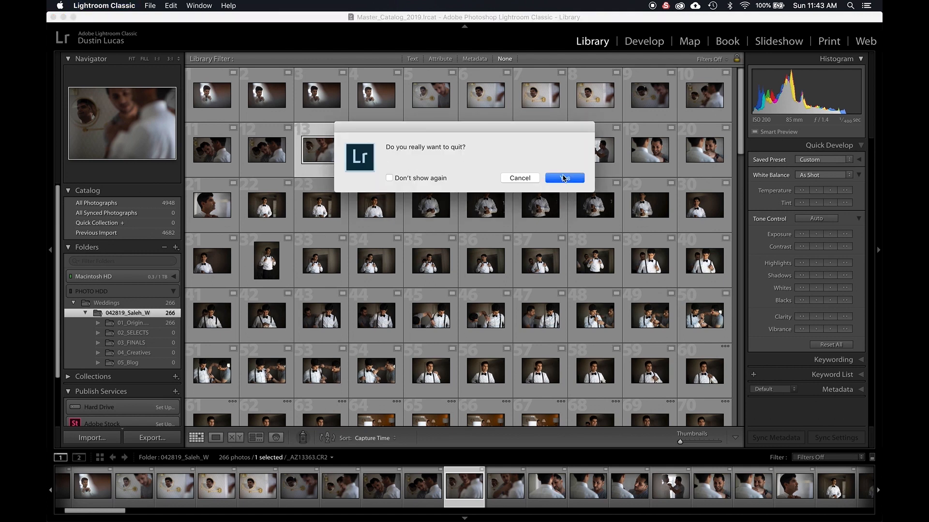
pyautogui.click(563, 179)
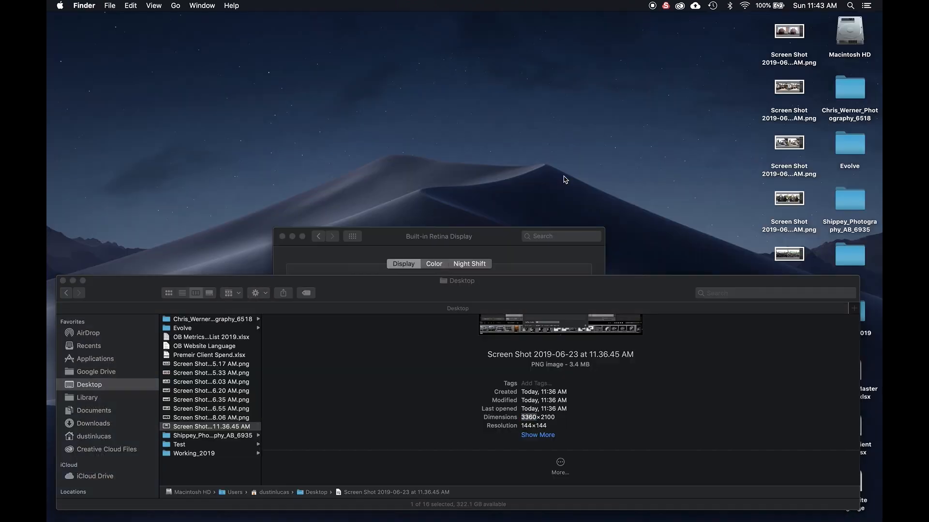
pyautogui.moveTo(413, 518)
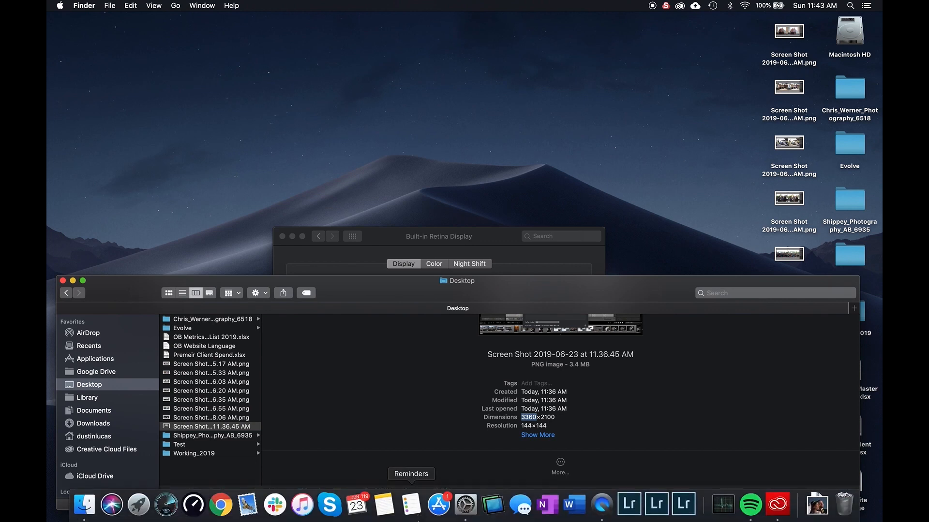
pyautogui.click(628, 501)
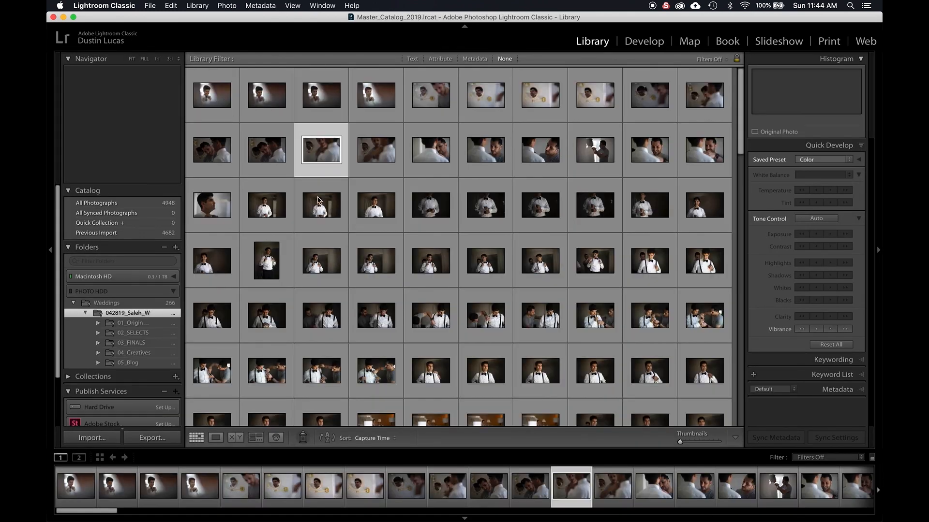
# Set the catalog backup in the general Catalog Settings to When Lightroom next exits
pyautogui.press('alt')
pyautogui.press('super+alt+comma')
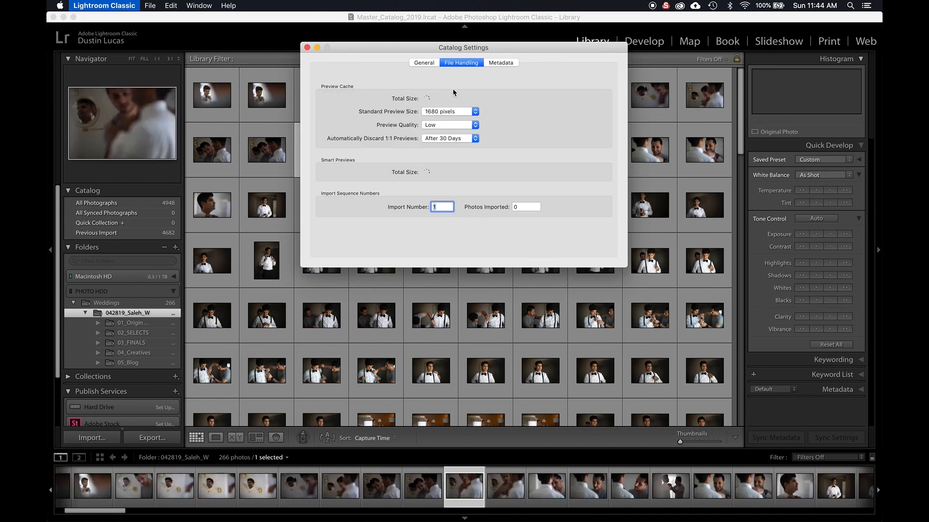
pyautogui.click(425, 63)
pyautogui.click(399, 193)
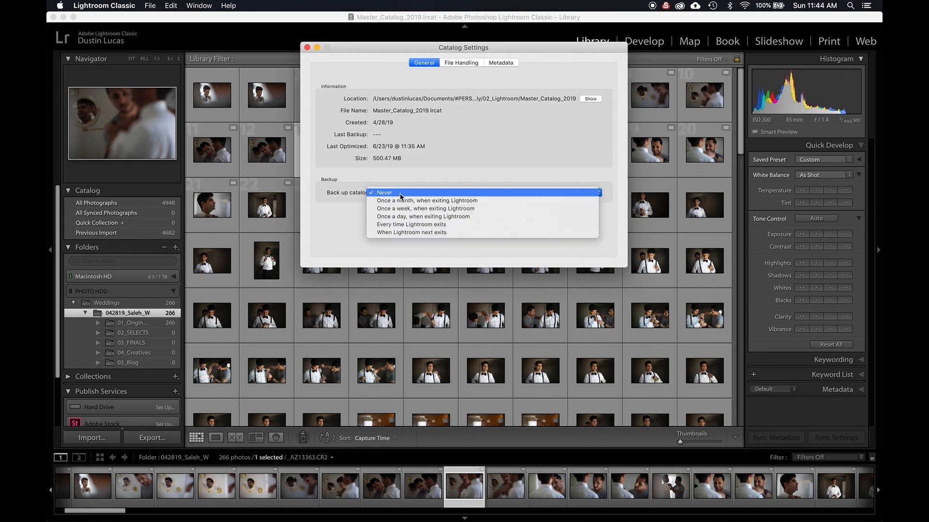
pyautogui.click(397, 233)
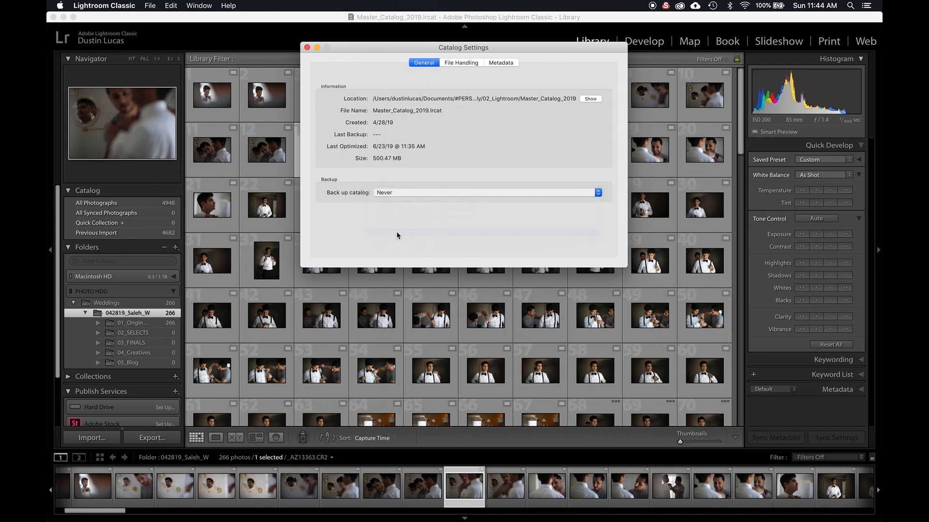
pyautogui.click(307, 47)
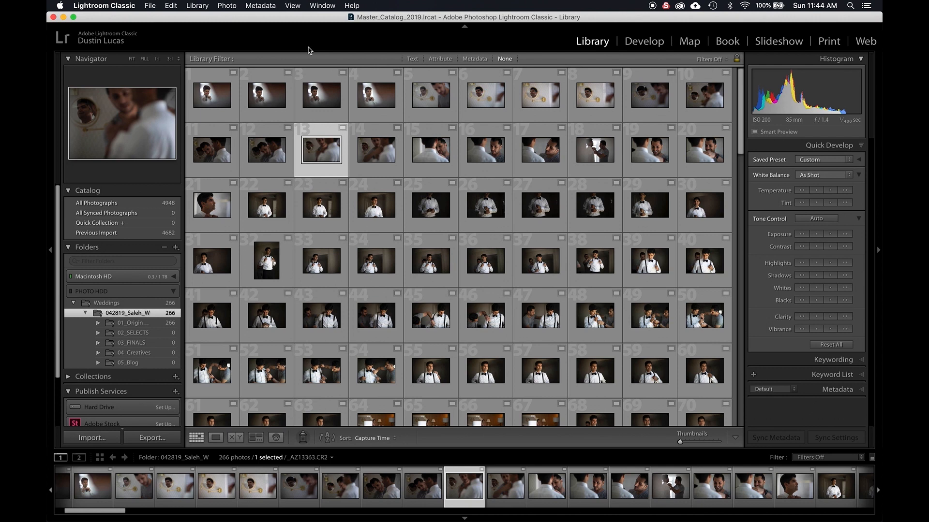
# Quit Lightroom Classic and set the catalog backup frequency to Every time Lightroom exits
pyautogui.press('super+q')
pyautogui.click(566, 178)
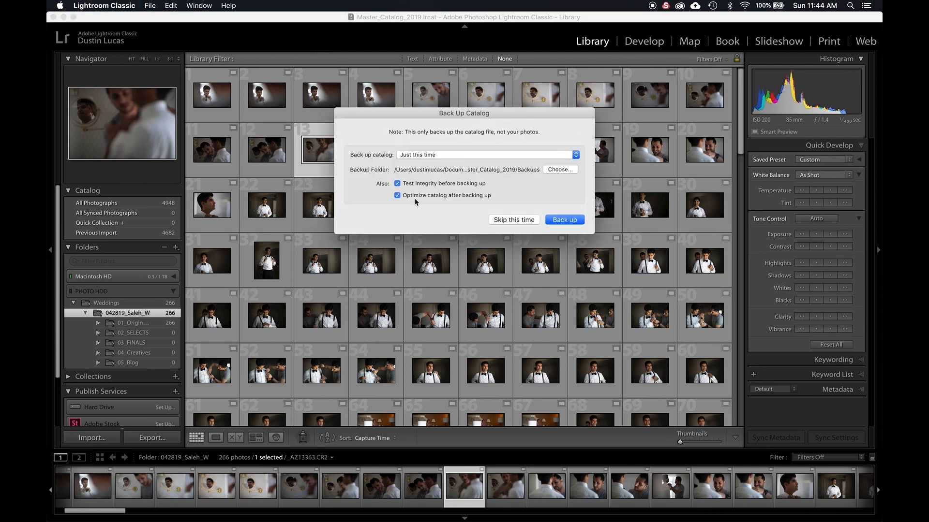
pyautogui.click(423, 156)
pyautogui.click(422, 187)
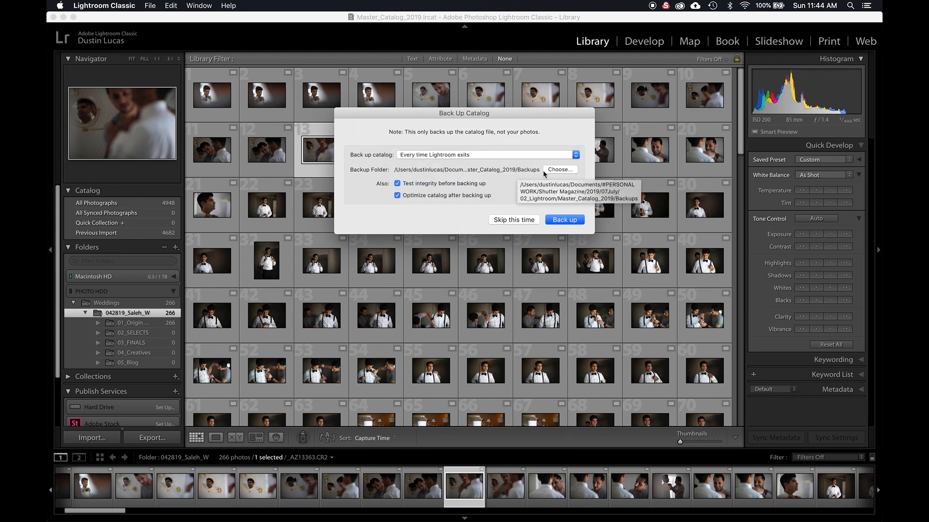
# Choose Google Drive as the backup folder and back up the catalog with integrity testing and optimization enabled
pyautogui.click(559, 170)
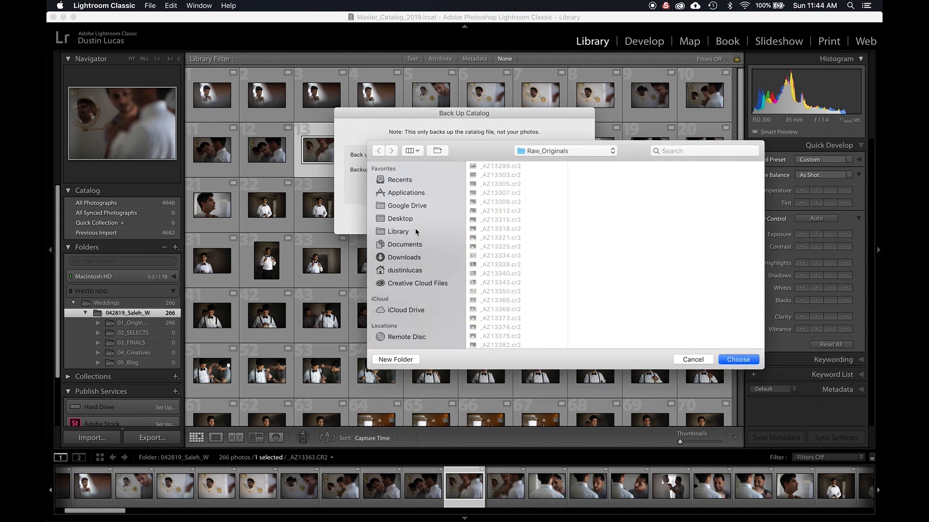
pyautogui.click(406, 205)
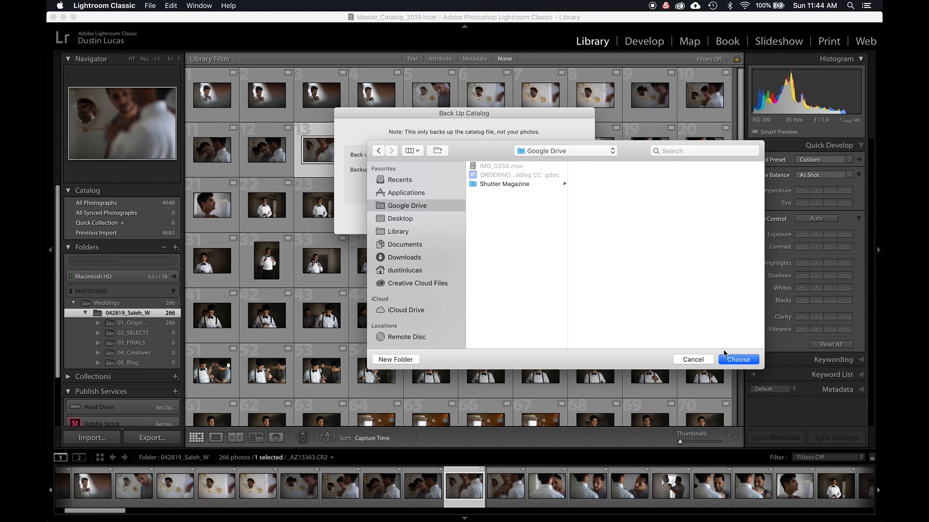
pyautogui.click(742, 360)
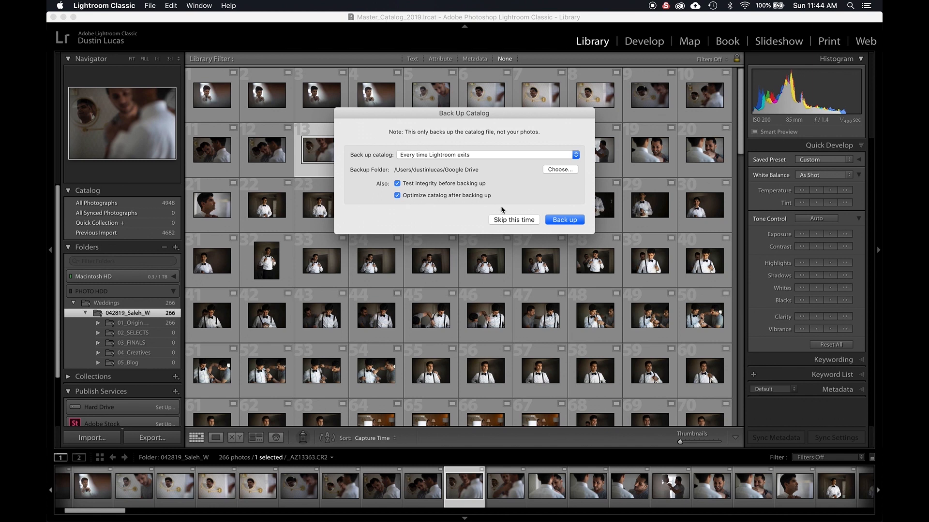
pyautogui.click(563, 222)
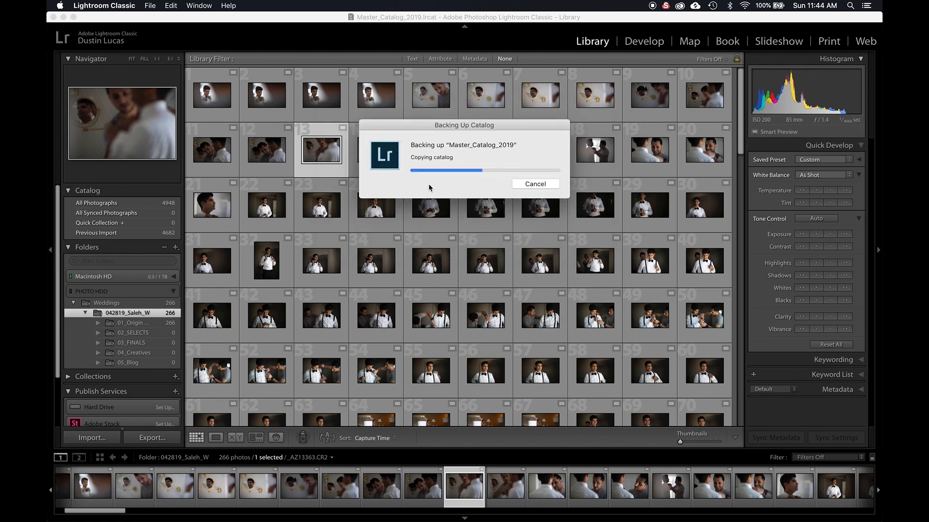
pyautogui.press('super+Tab')
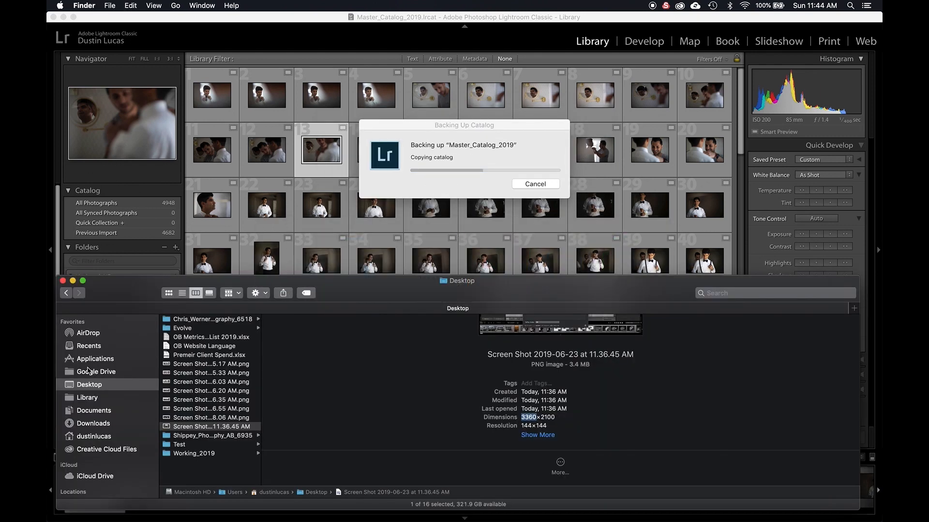
pyautogui.click(88, 371)
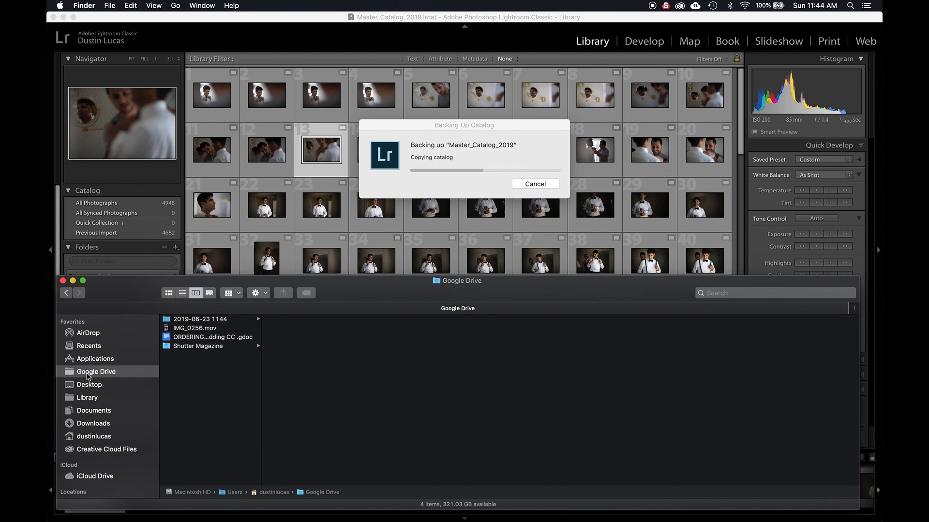
pyautogui.click(210, 319)
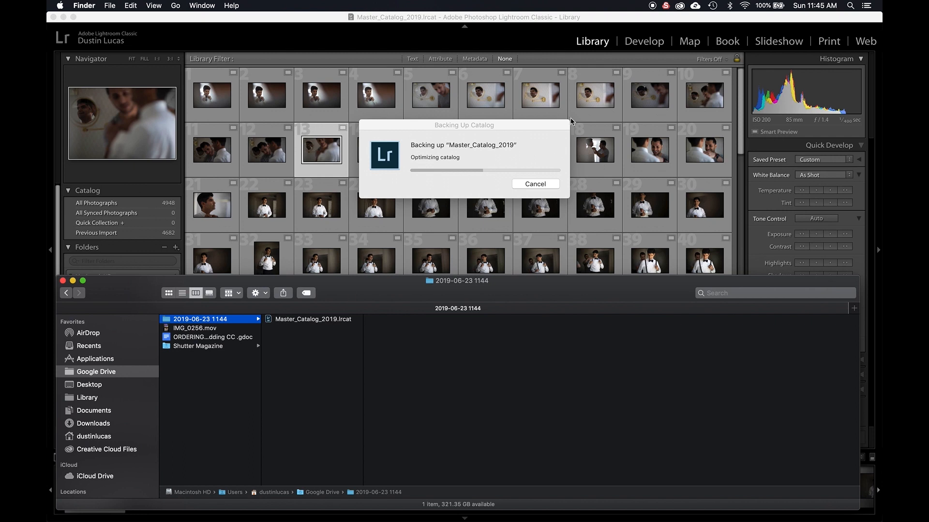
pyautogui.click(694, 7)
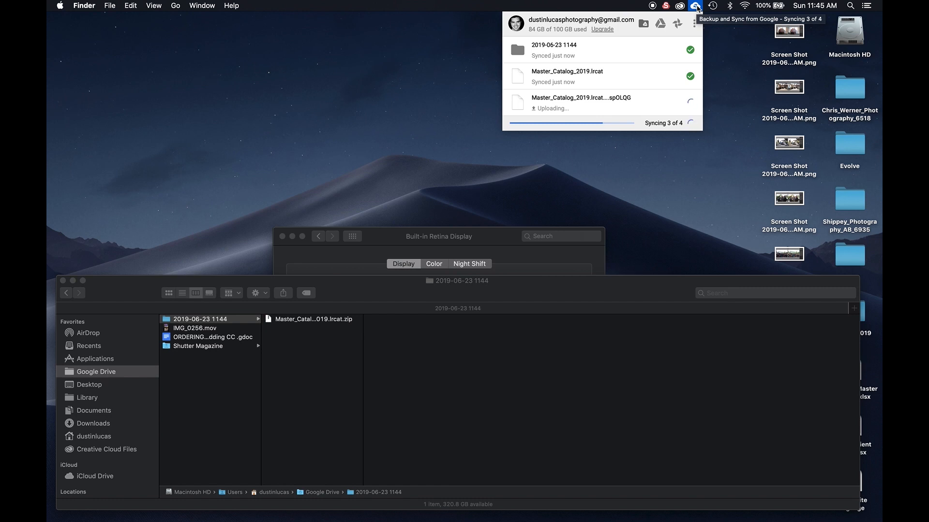
pyautogui.click(696, 7)
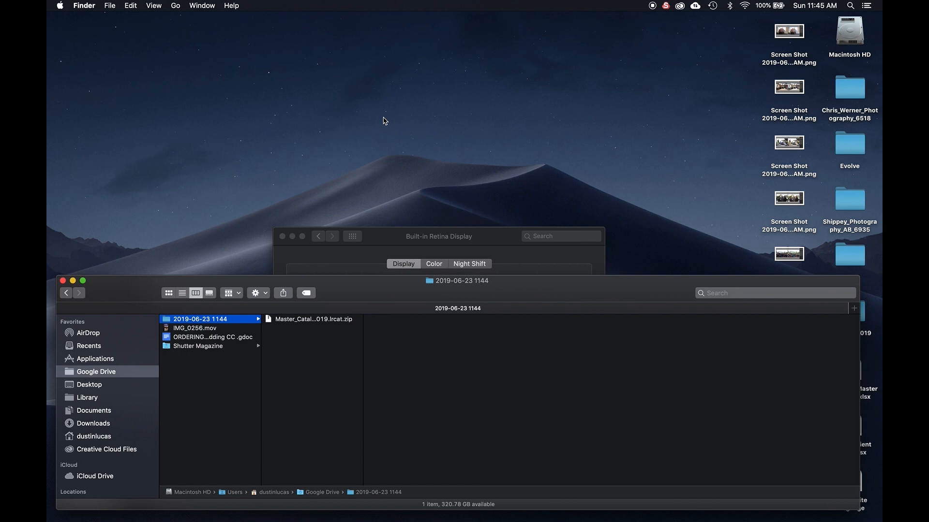
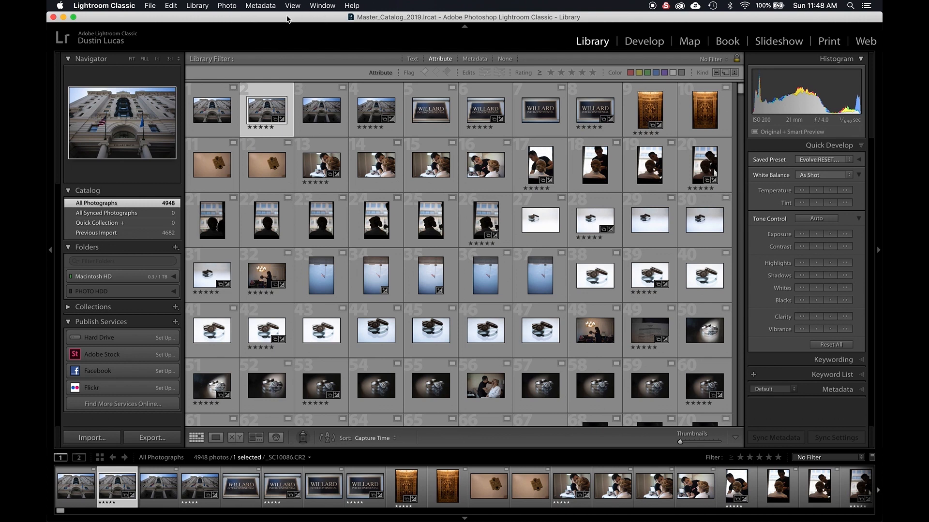
# Filter the library to show only five-star photos and select all of them
pyautogui.click(593, 72)
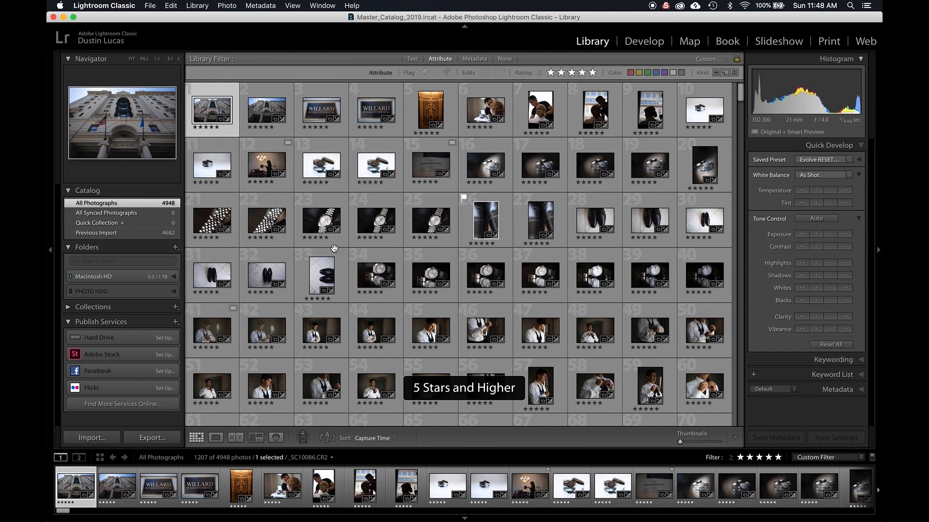
pyautogui.press('super+a')
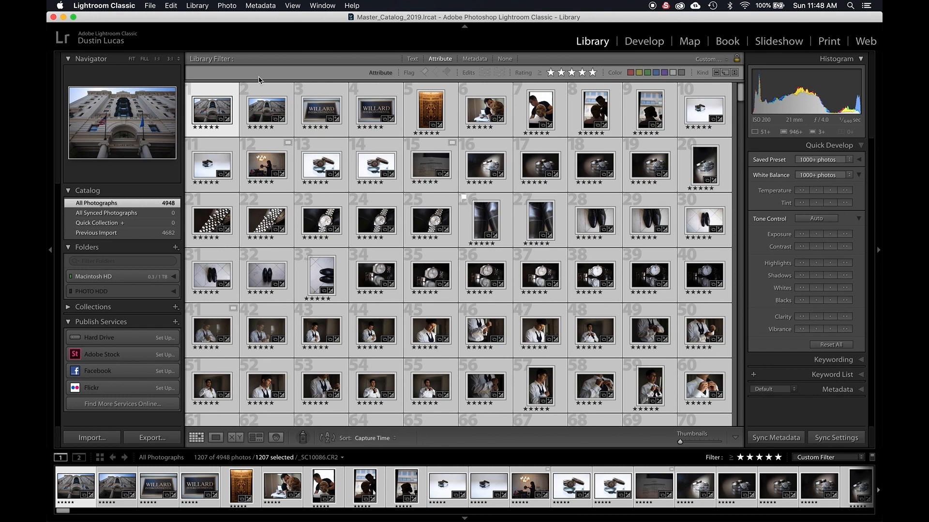
pyautogui.click(154, 5)
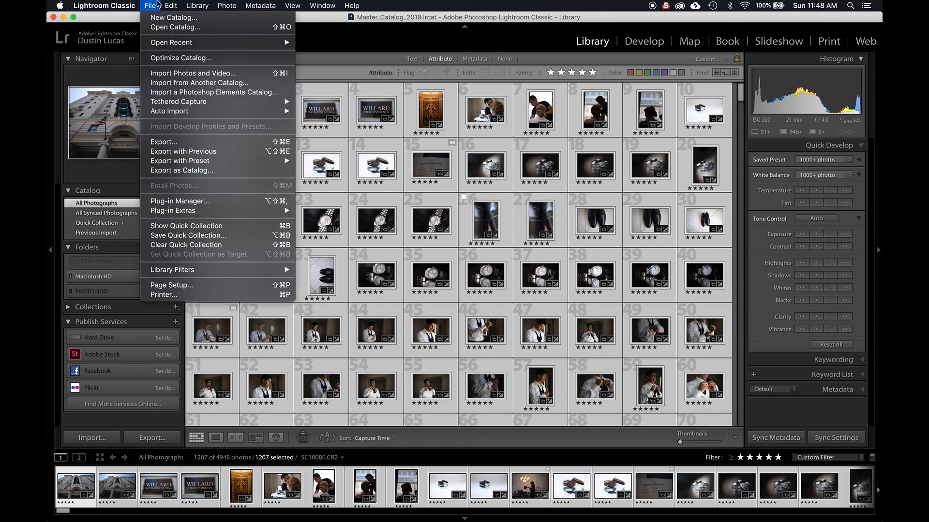
pyautogui.click(185, 175)
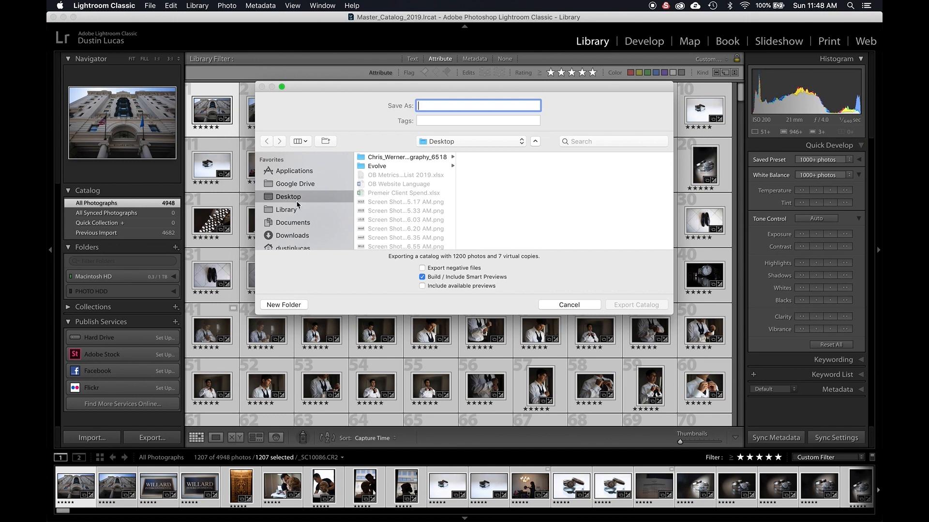
pyautogui.click(567, 305)
# Turn off the library filter and set up Export as Catalog for selected photos only, without negative files
pyautogui.press('super+l')
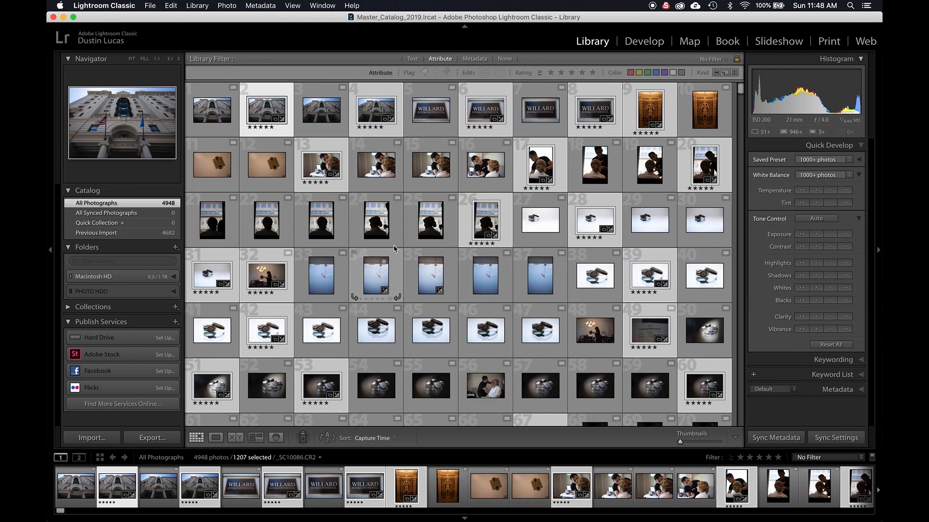
pyautogui.click(150, 5)
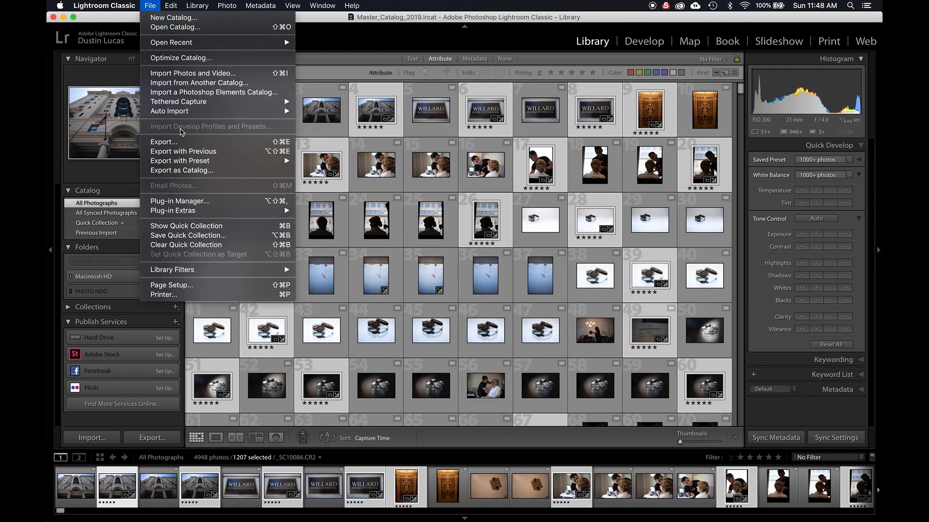
pyautogui.click(181, 171)
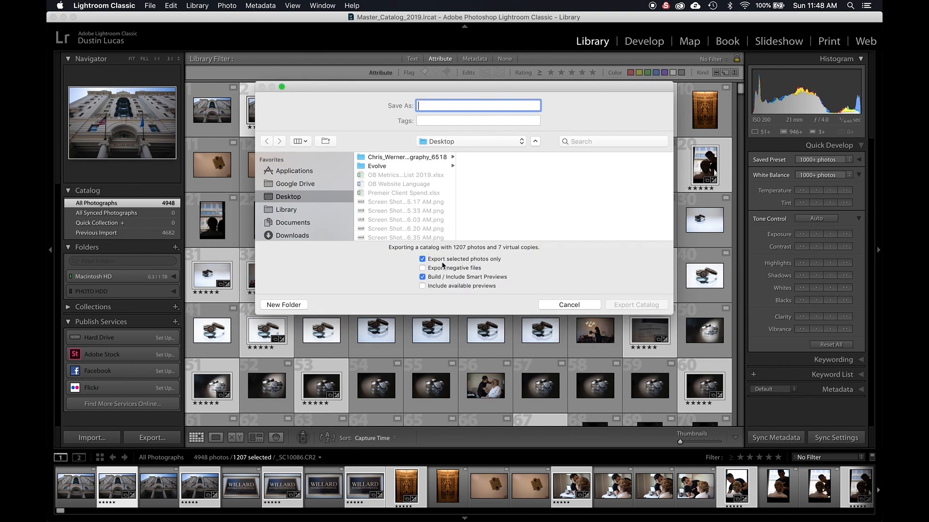
pyautogui.click(422, 259)
pyautogui.click(424, 260)
pyautogui.click(422, 268)
pyautogui.click(423, 269)
# Name the exported catalog with the client's surname followed by Wedding 06/18/19 and export it to the Desktop
pyautogui.write('Sa')
pyautogui.write('lah')
pyautogui.press('BackSpace')
pyautogui.press('BackSpace')
pyautogui.write('eh WEdding ')
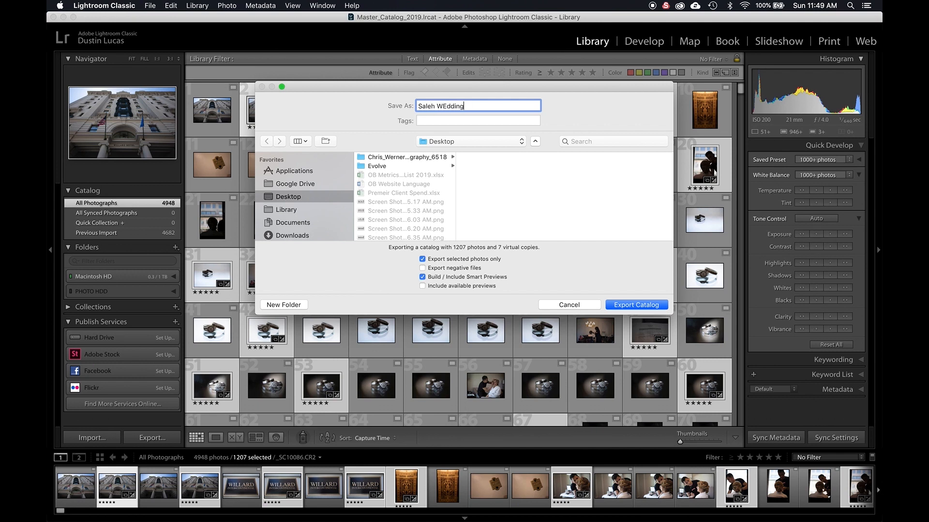
pyautogui.write('06/18/19')
pyautogui.click(446, 105)
pyautogui.press('BackSpace')
pyautogui.write('e')
pyautogui.click(627, 306)
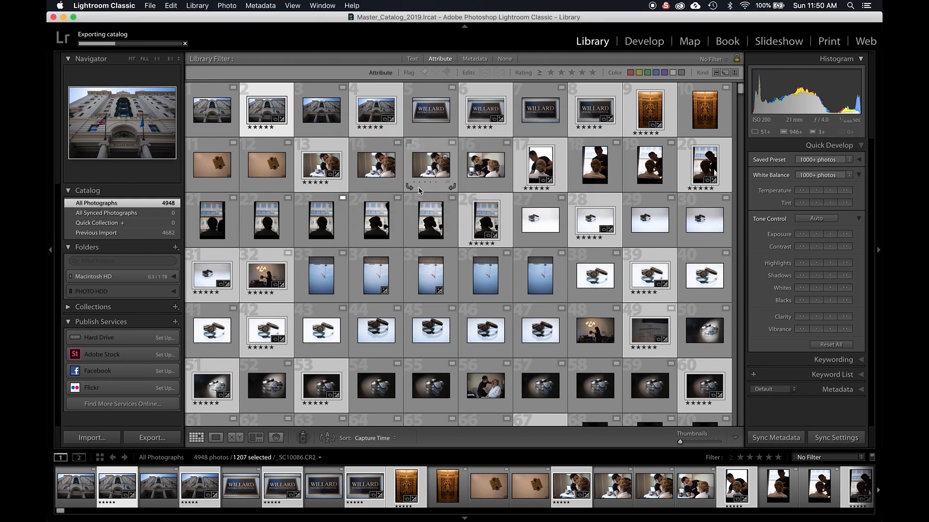
# Check the catalog export's progress details, switch to Finder and inspect the new wedding catalog folder on the Desktop
pyautogui.click(159, 45)
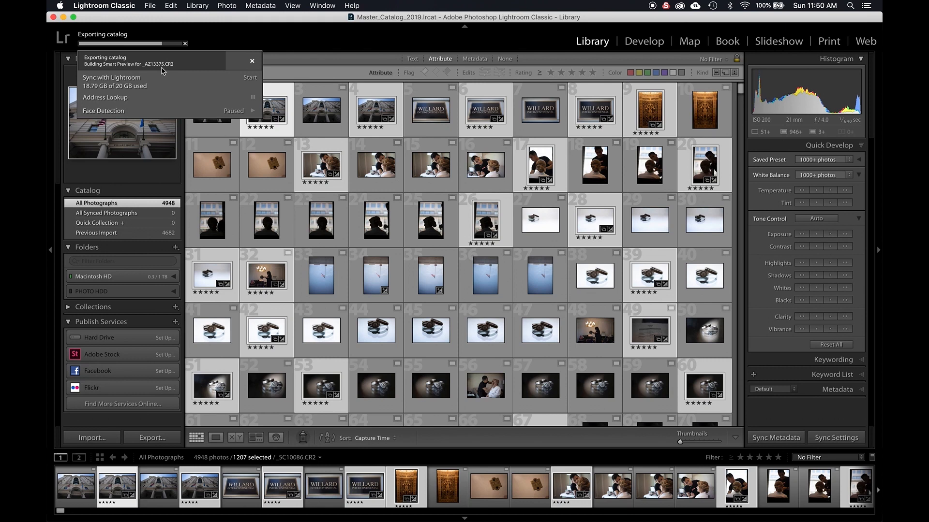
pyautogui.press('super+Tab')
pyautogui.press('super+Tab')
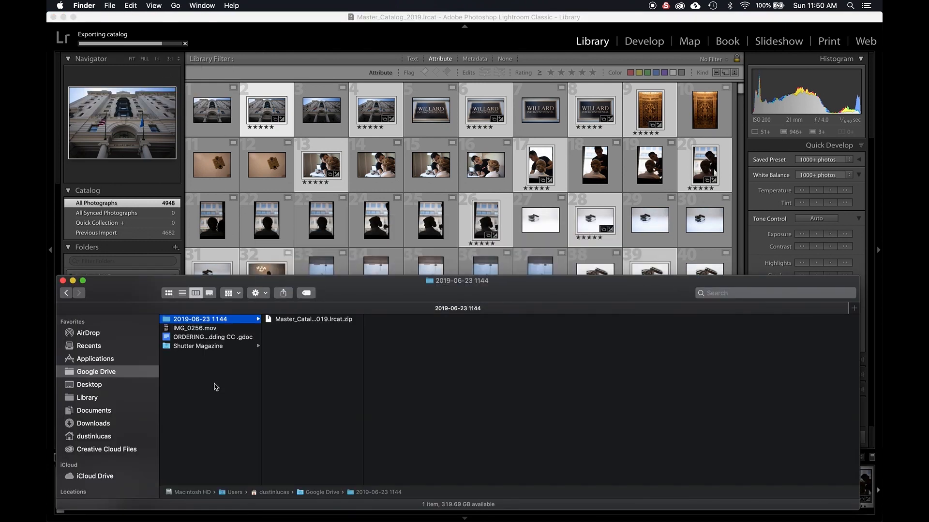
pyautogui.click(91, 386)
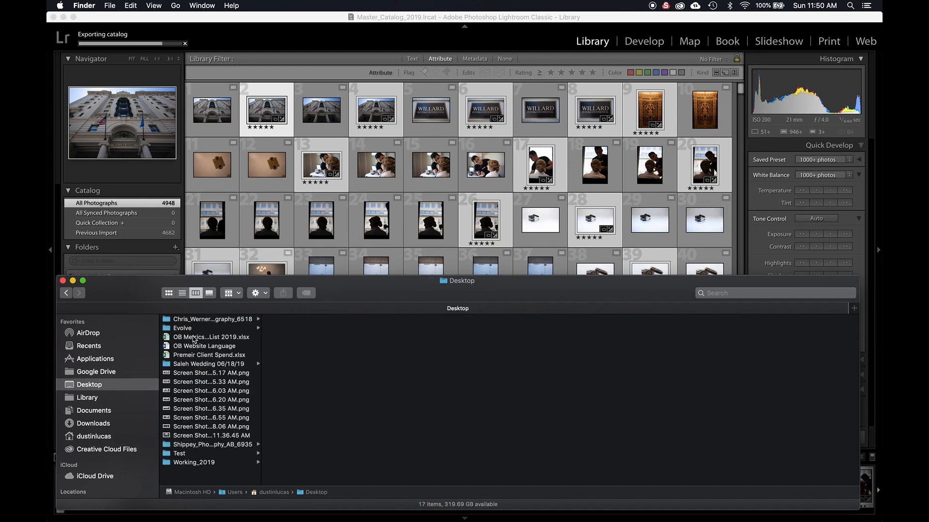
pyautogui.click(188, 365)
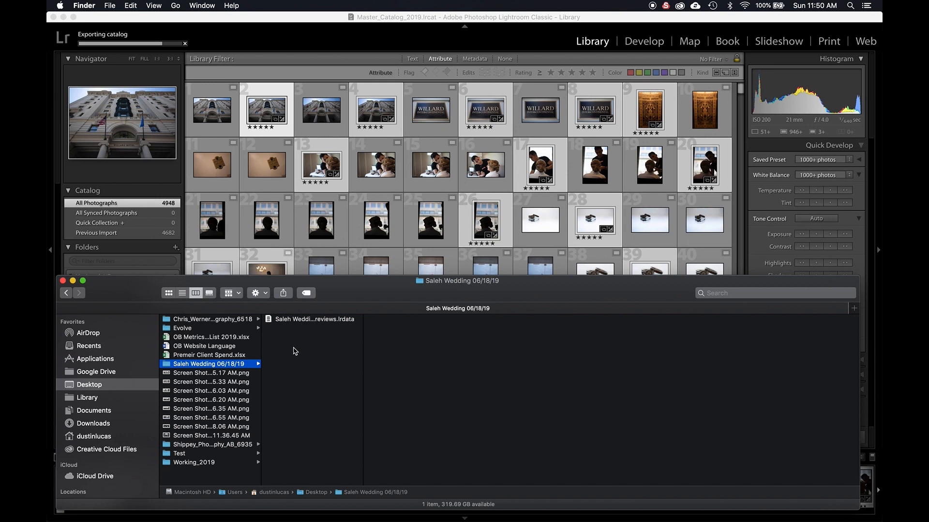
# Switch back to Lightroom Classic and cancel the entire Export as Catalog operation
pyautogui.click(300, 36)
pyautogui.moveTo(329, 506)
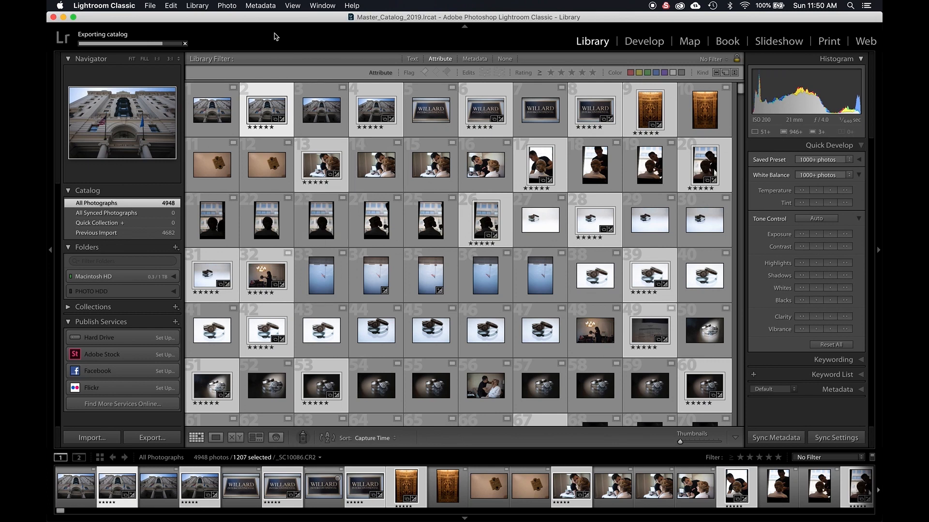
pyautogui.click(184, 44)
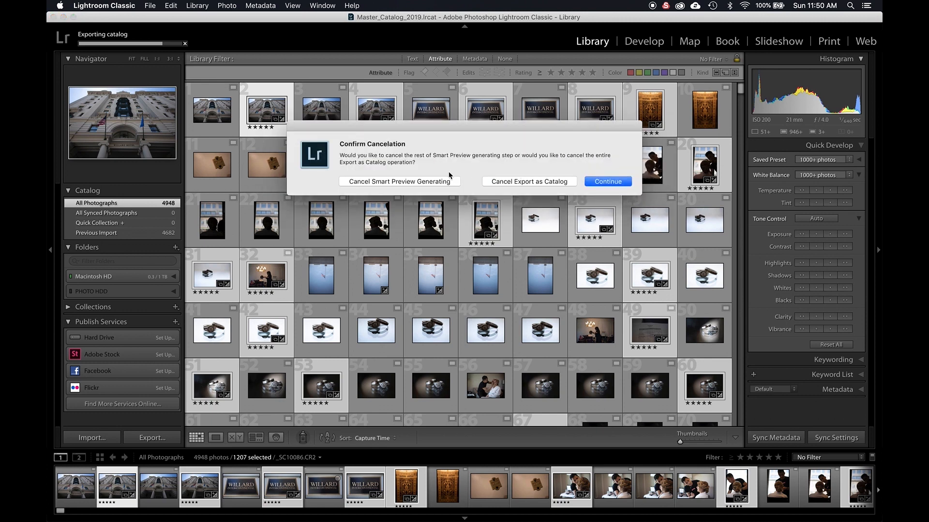
pyautogui.click(513, 182)
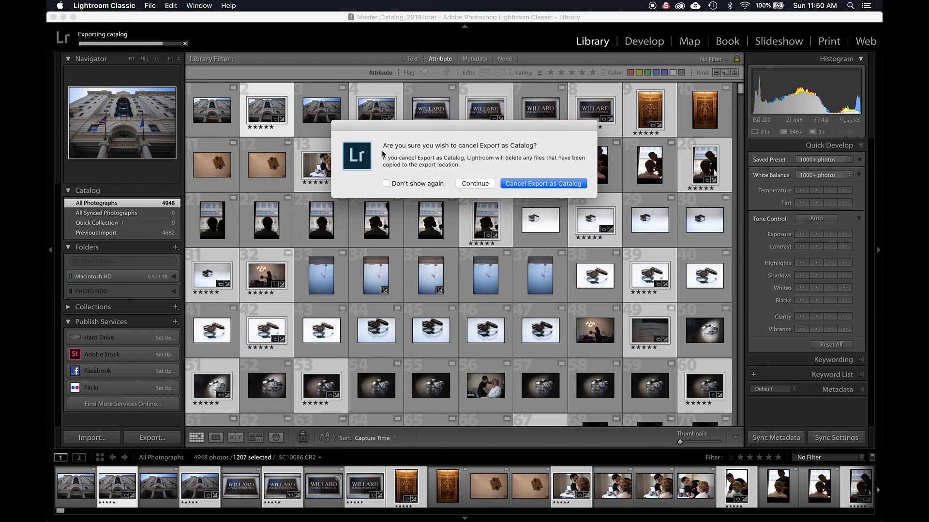
pyautogui.click(524, 187)
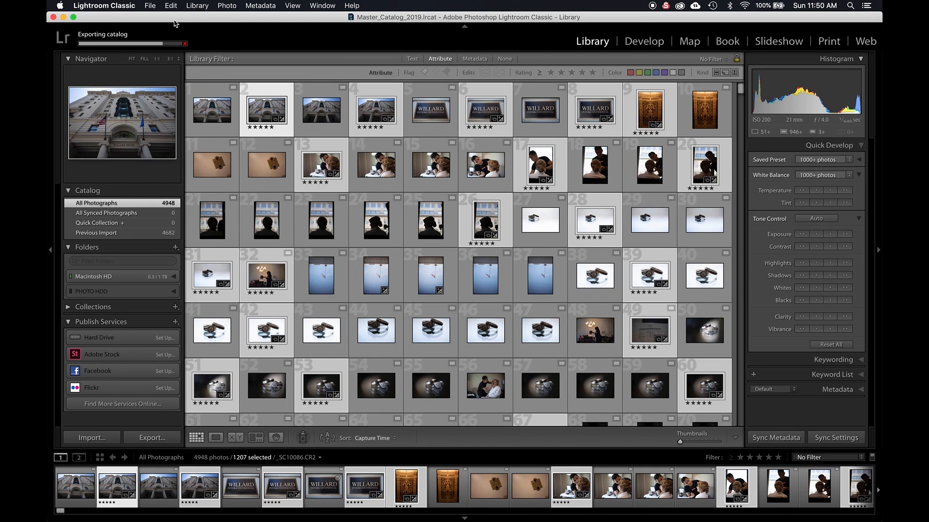
# Switch to Finder and search this Mac for may 2019, replacing that search with .lrcat
pyautogui.click(149, 6)
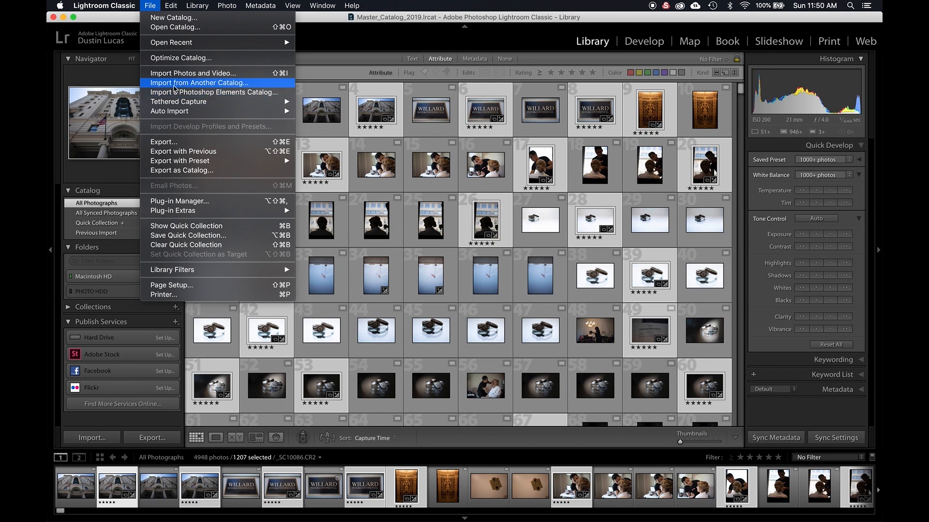
pyautogui.click(147, 4)
pyautogui.press('super+Tab')
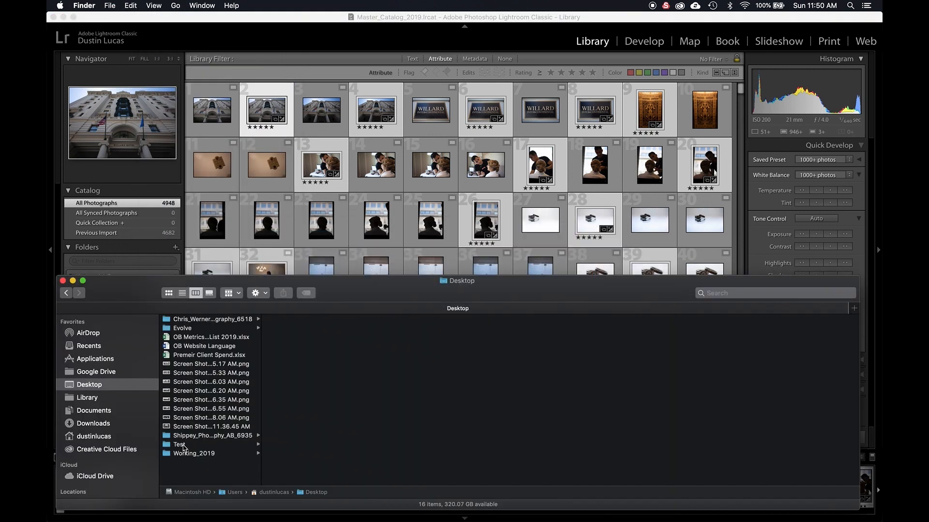
pyautogui.click(726, 292)
pyautogui.write('may')
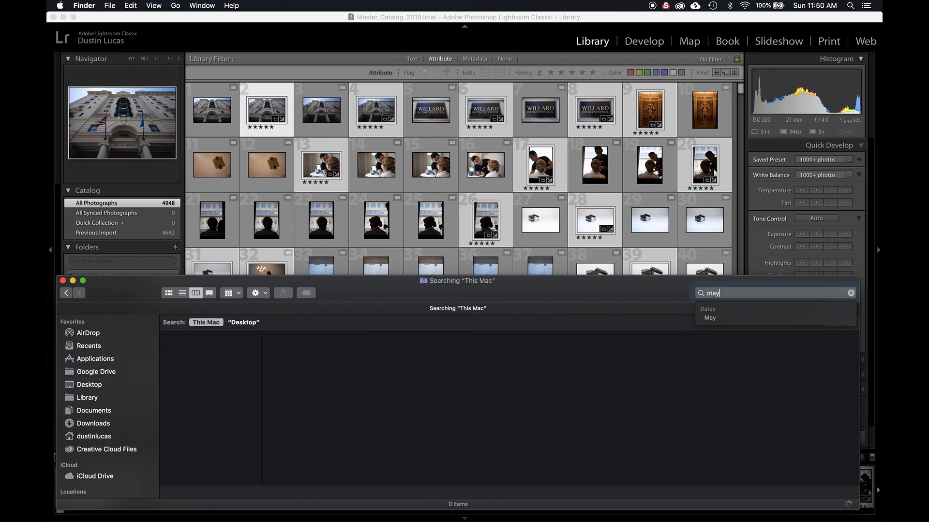
pyautogui.write(' 2019')
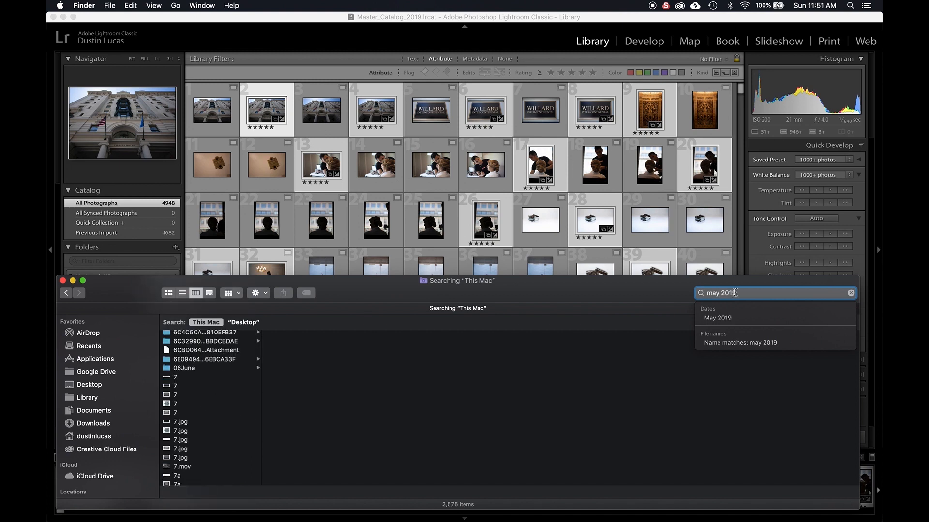
pyautogui.press('super+a')
pyautogui.write('.lrcat')
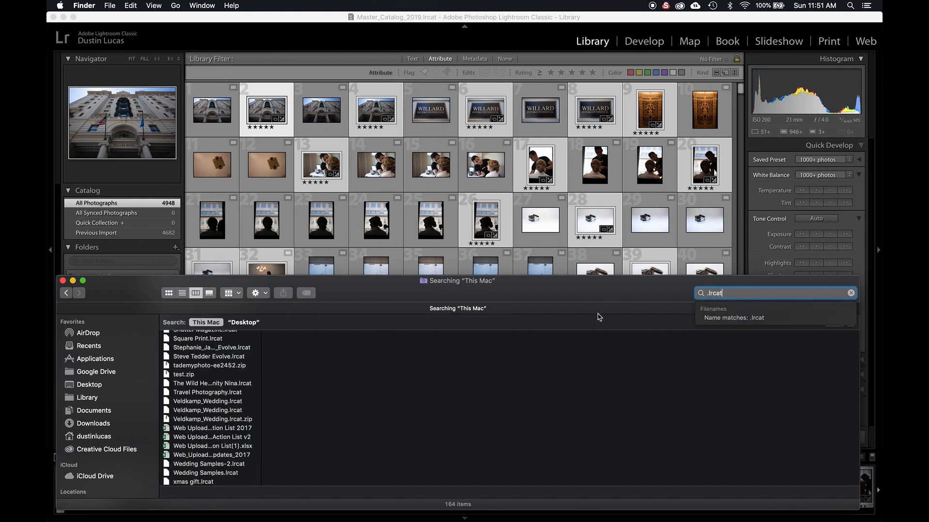
# Import a client's wedding .lrcat from the search results into the open Lightroom catalog, adding new photos without moving them
pyautogui.scroll(15, 200, 411)
pyautogui.scroll(-15, 200, 410)
pyautogui.scroll(-15, 201, 411)
pyautogui.scroll(5, 201, 410)
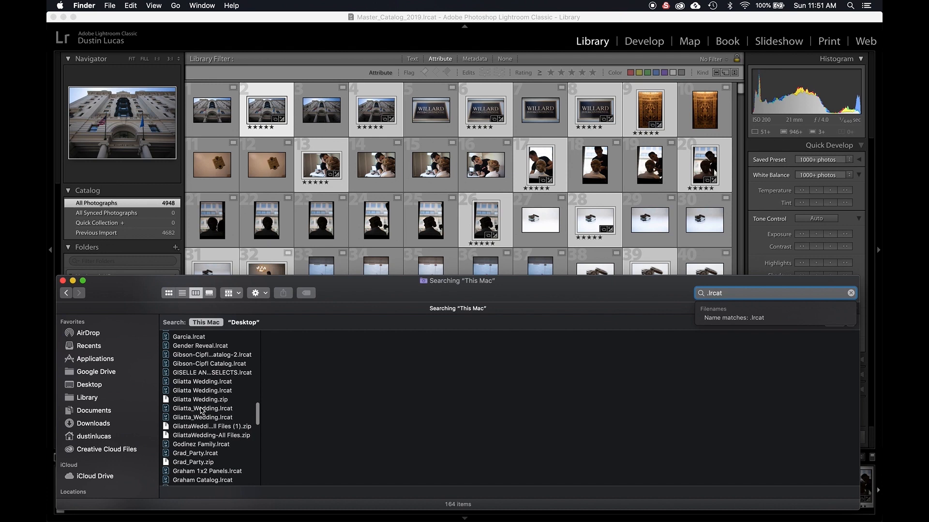
pyautogui.click(186, 382)
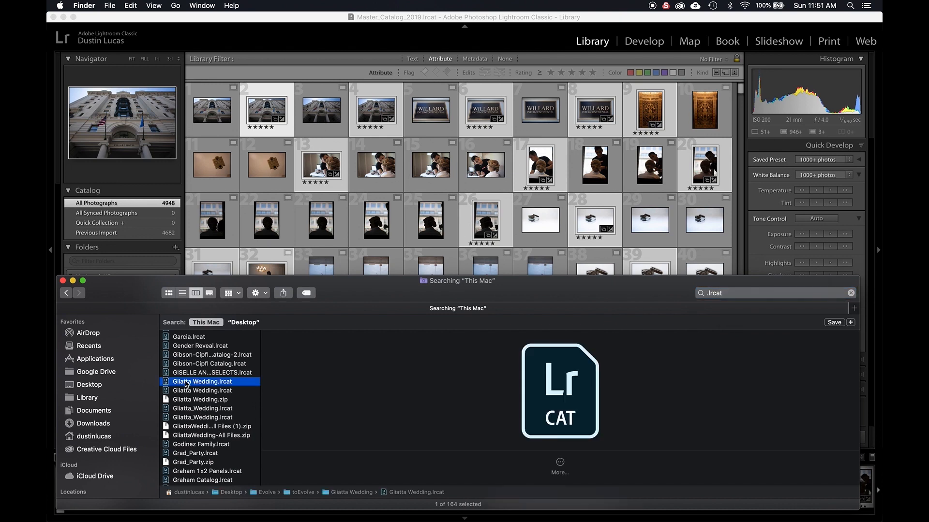
pyautogui.click(391, 20)
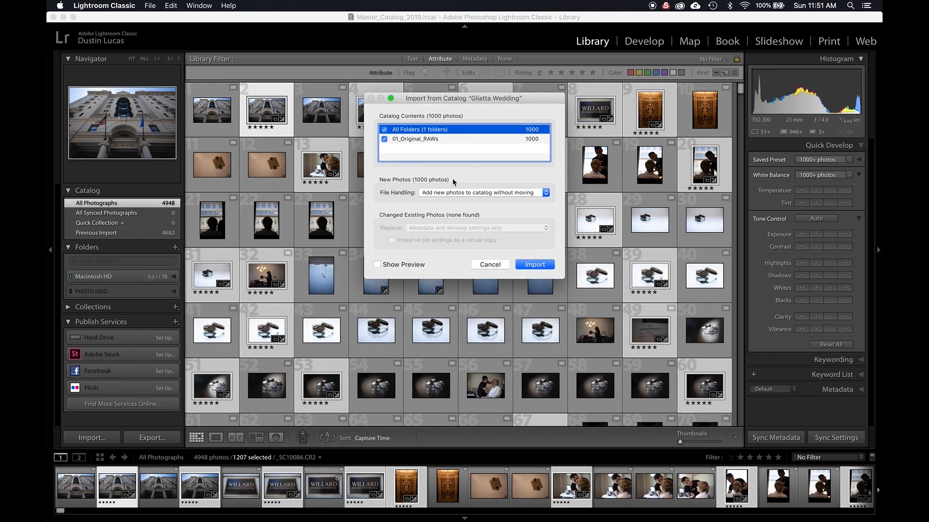
pyautogui.click(540, 262)
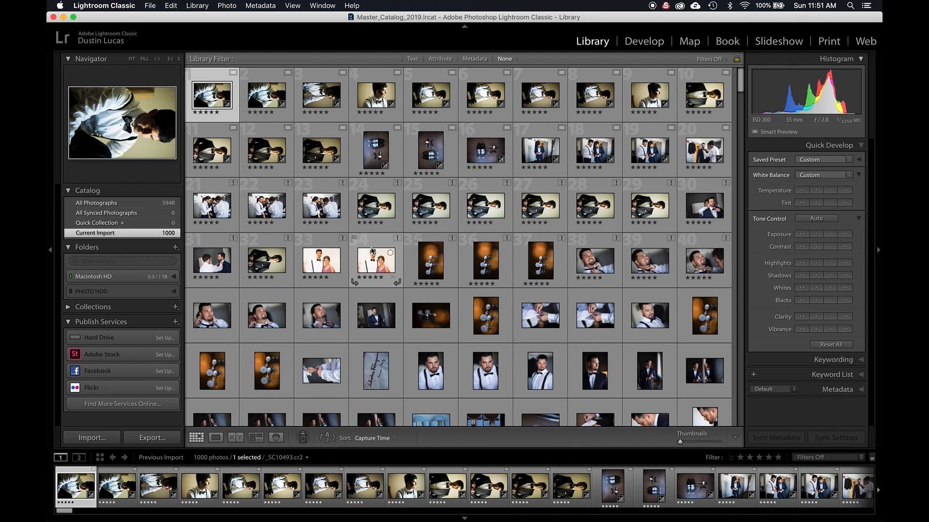
# Check the imported folder under Macintosh HD and browse the photos of the previous import
pyautogui.click(115, 276)
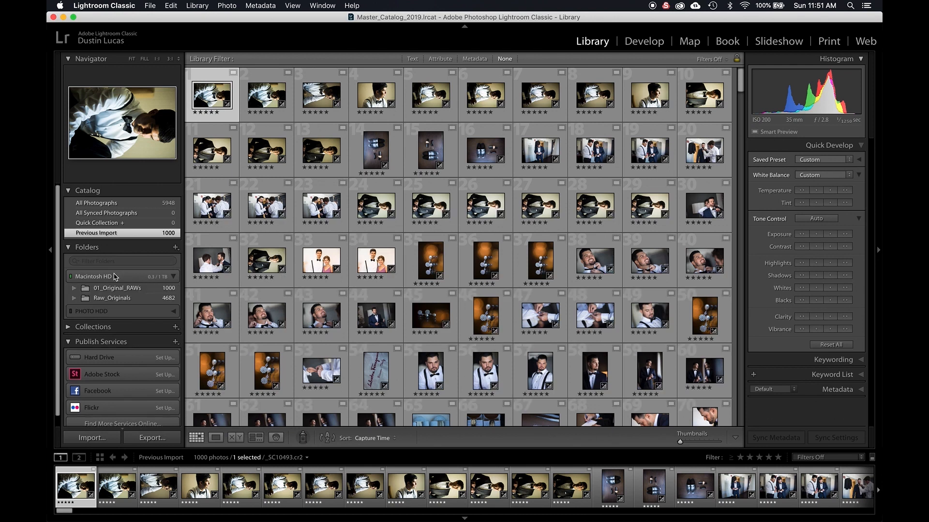
pyautogui.click(115, 277)
pyautogui.scroll(-10, 379, 205)
pyautogui.scroll(15, 378, 205)
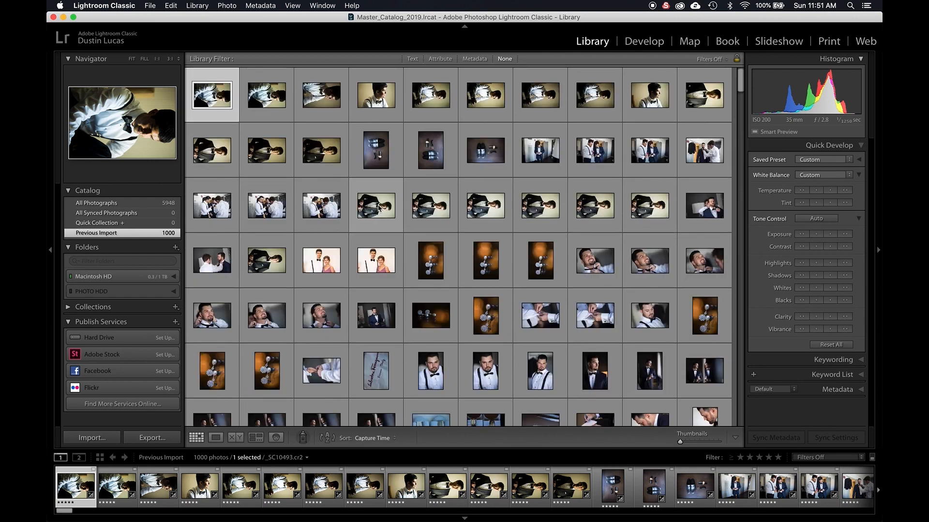
# Remove all photos of the previous import from Lightroom without deleting them from disk
pyautogui.press('super+a')
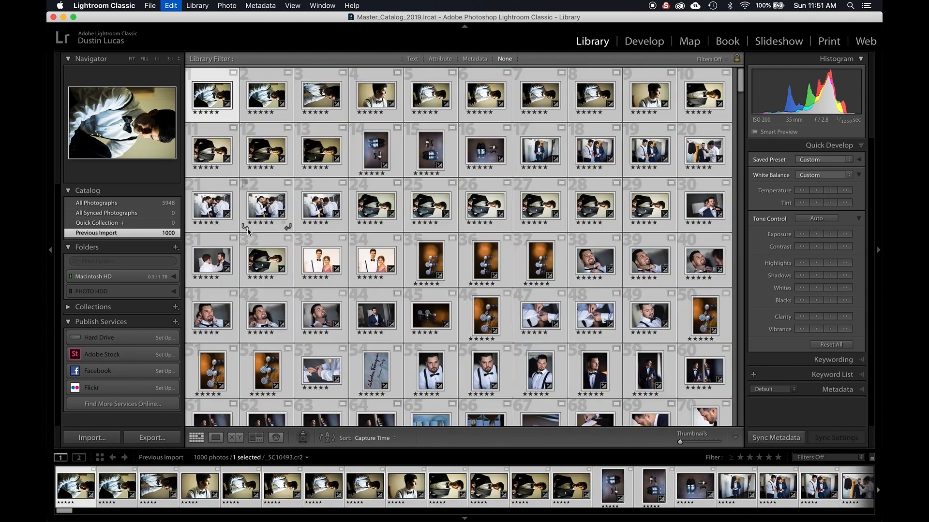
pyautogui.press('Delete')
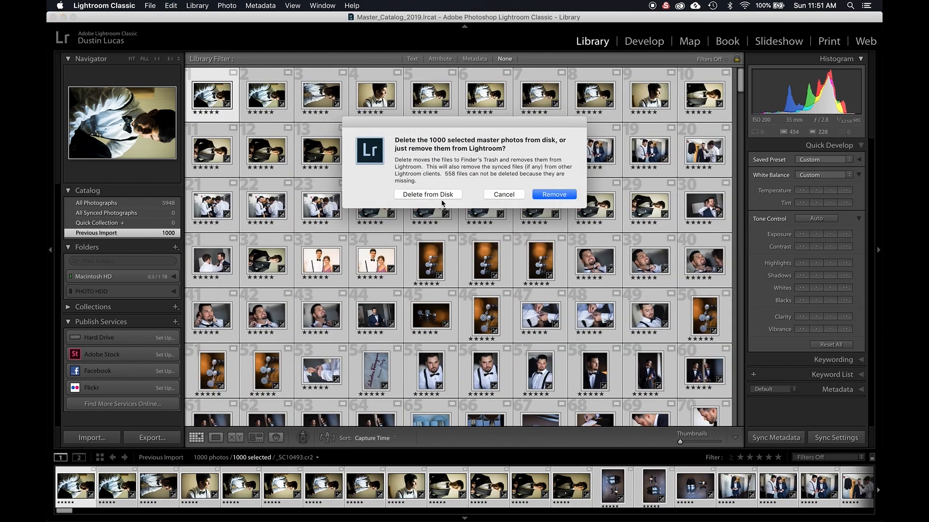
pyautogui.click(555, 194)
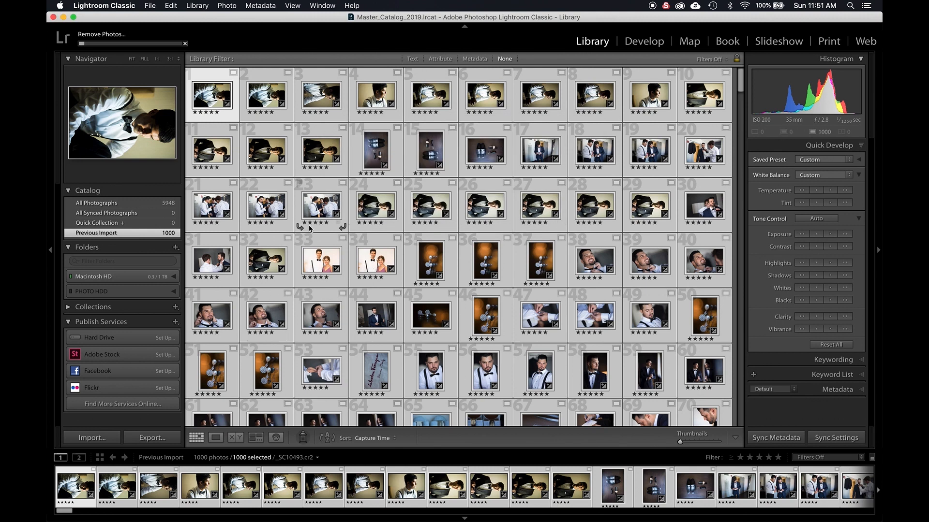
# Switch to Finder and search this Mac for the surname of the client whose wedding catalog is needed
pyautogui.press('super+Tab')
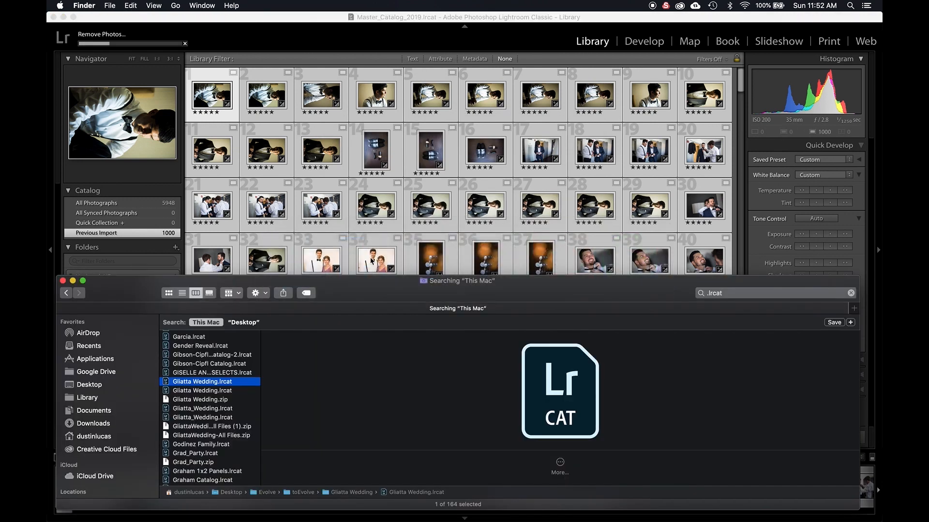
pyautogui.click(748, 293)
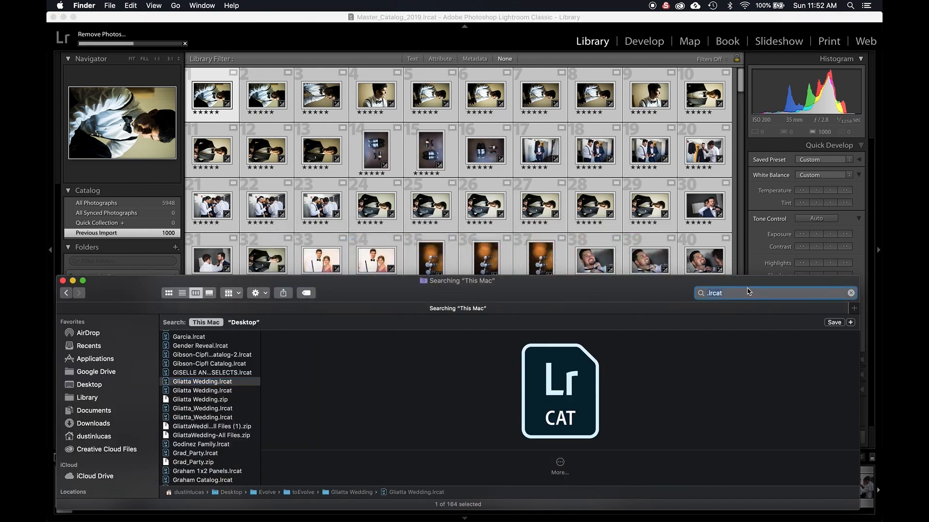
pyautogui.press('super+a')
pyautogui.write('saleh')
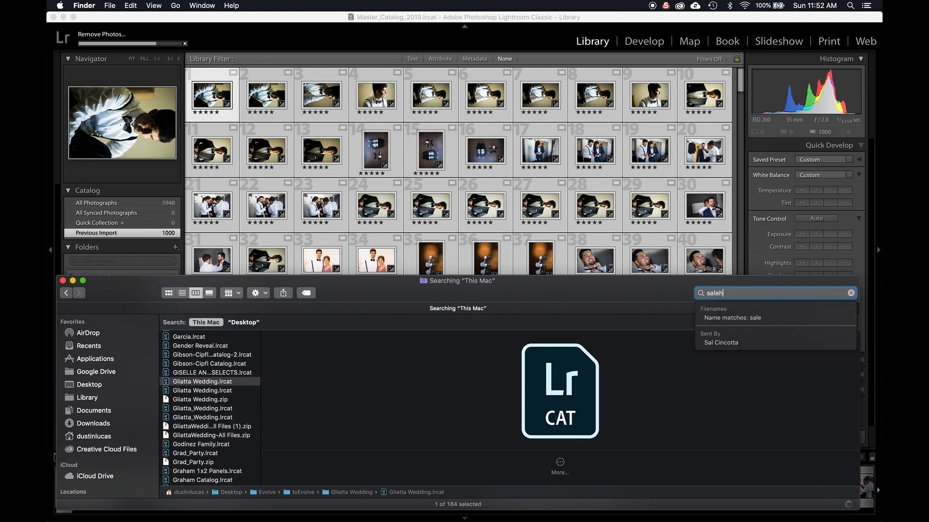
pyautogui.click(208, 336)
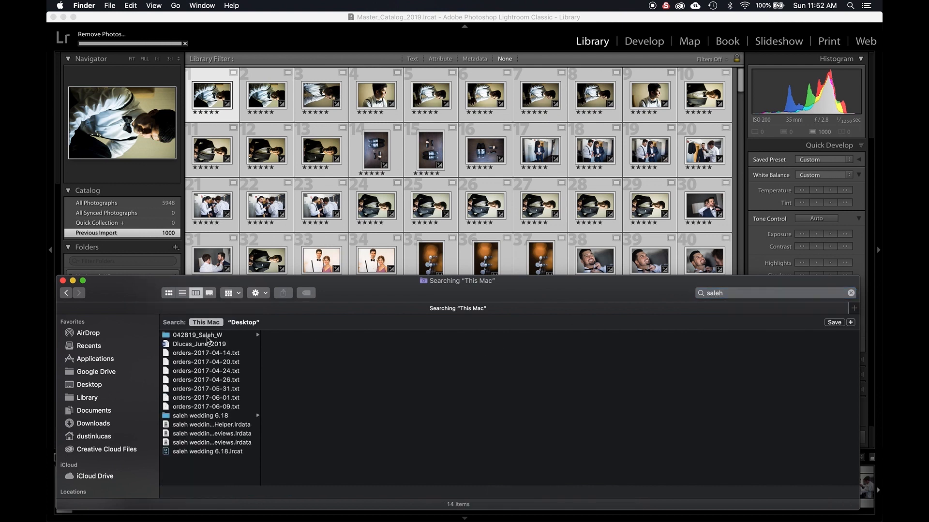
# Open the client's wedding .lrcat from the 01_Original_RAWs folder for import into the master catalog and close the Finder window
pyautogui.click(297, 339)
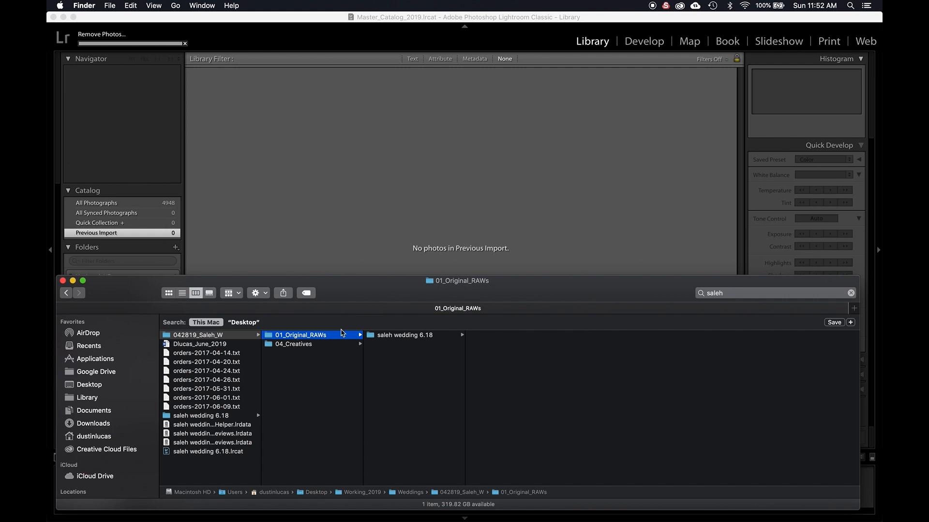
pyautogui.click(405, 336)
pyautogui.doubleClick(498, 362)
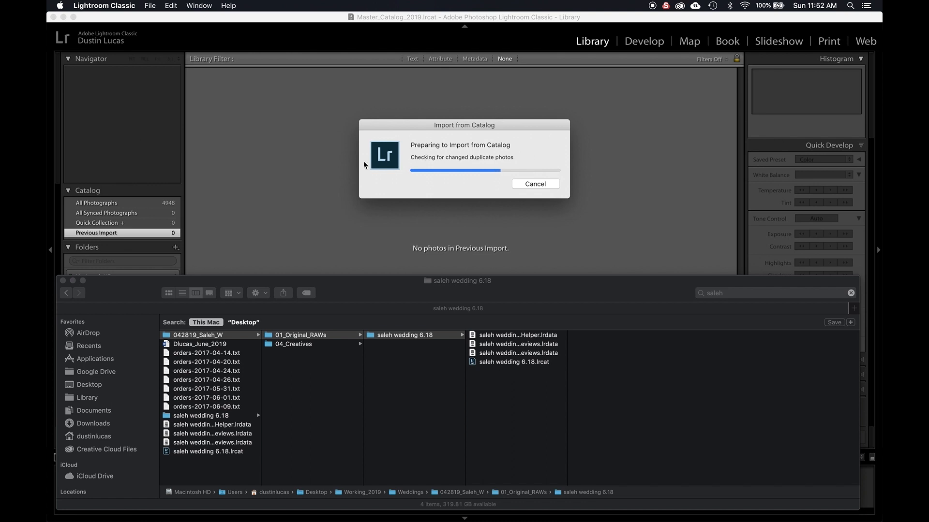
pyautogui.click(63, 280)
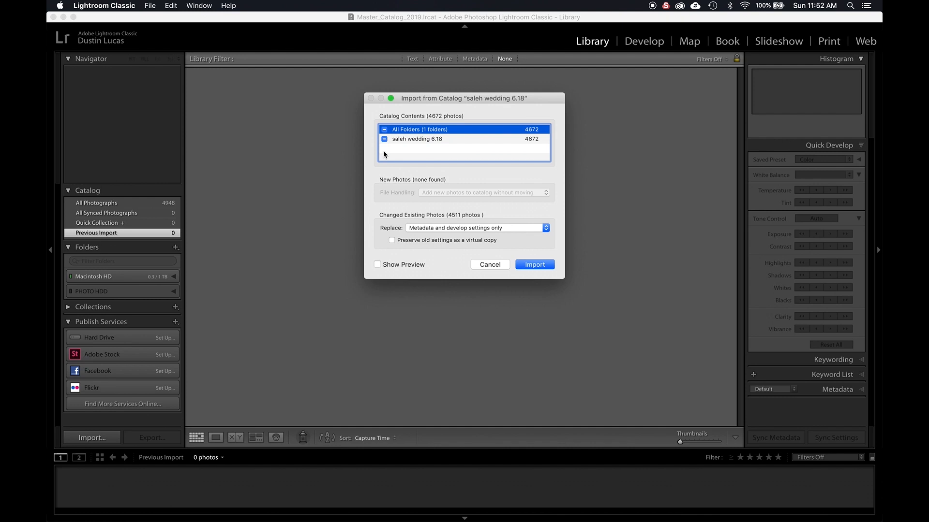
# Examine the preview, replacement and virtual-copy options for changed existing photos in the catalog import, and cancel the import
pyautogui.click(378, 265)
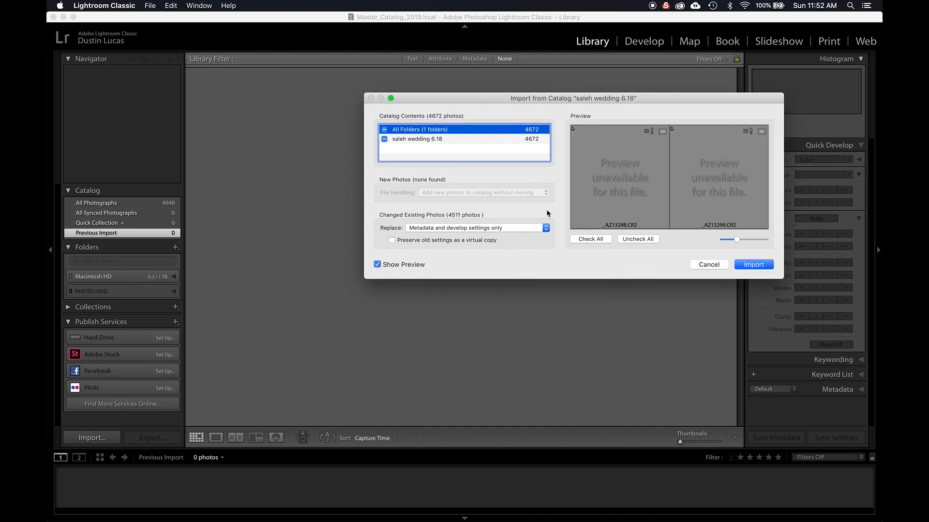
pyautogui.click(394, 267)
pyautogui.click(452, 228)
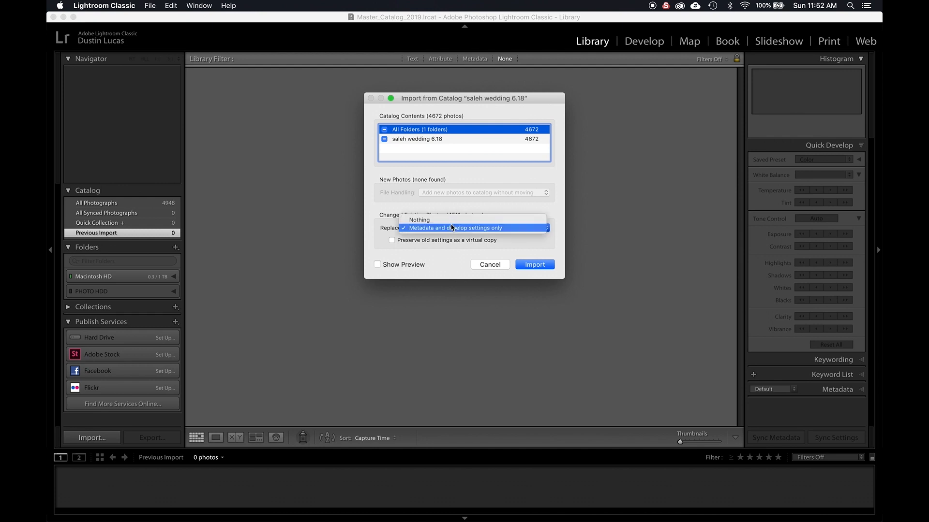
pyautogui.click(408, 245)
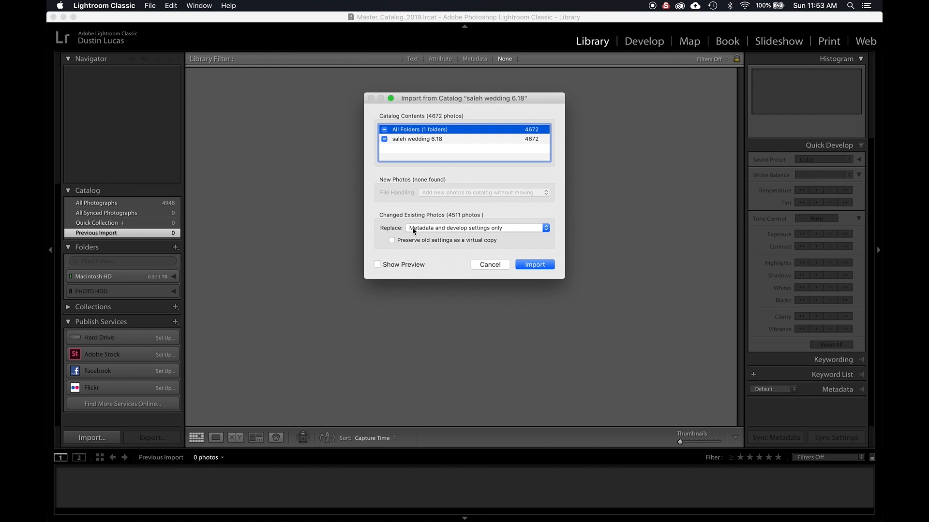
pyautogui.click(443, 241)
pyautogui.click(392, 240)
pyautogui.click(489, 265)
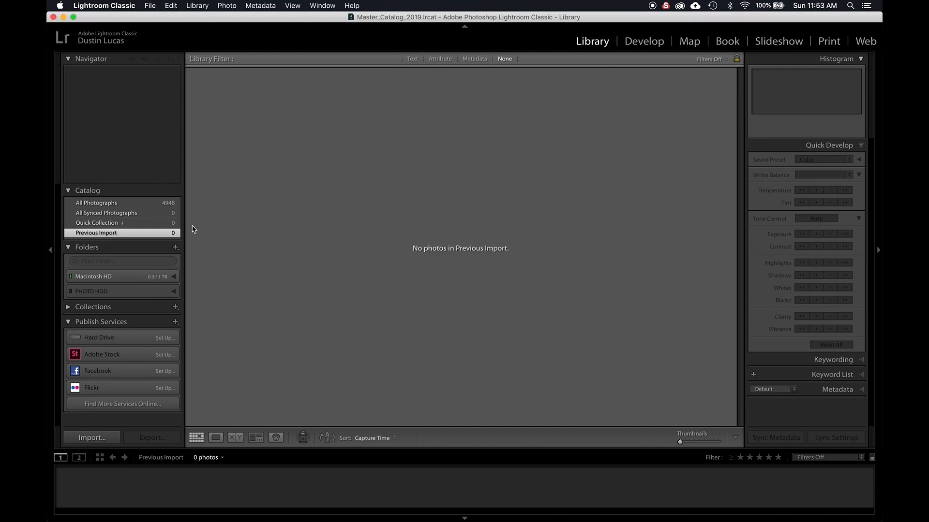
# Filter all photographs in the catalog to a five-star rating and select every matching photo
pyautogui.click(151, 205)
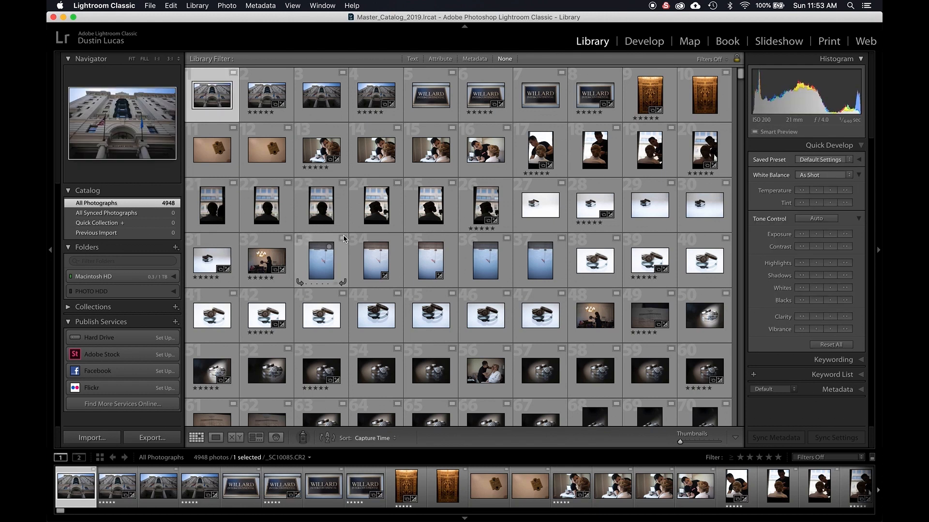
pyautogui.press('super+Tab')
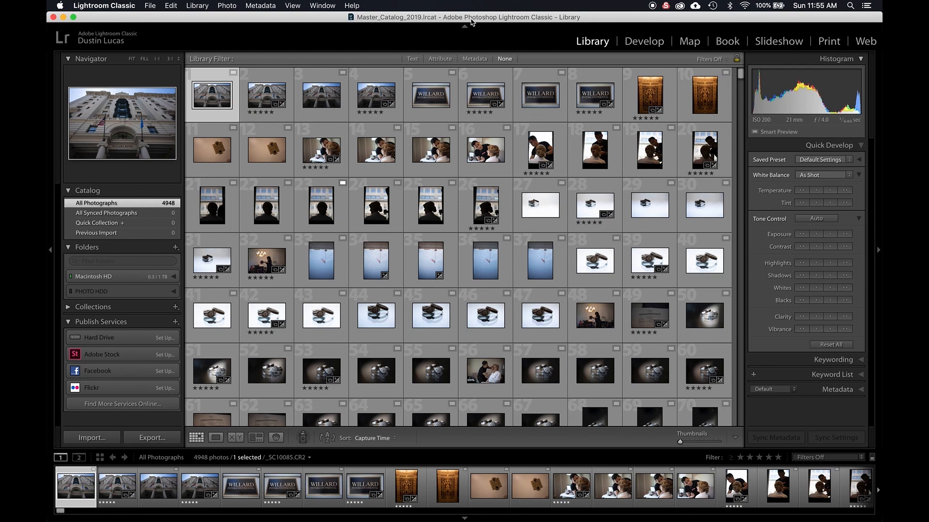
pyautogui.click(474, 59)
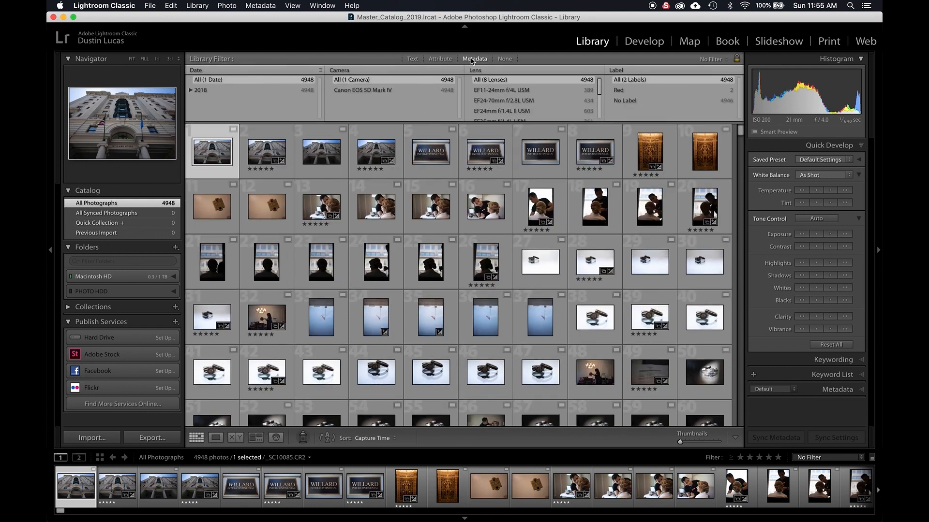
pyautogui.click(441, 59)
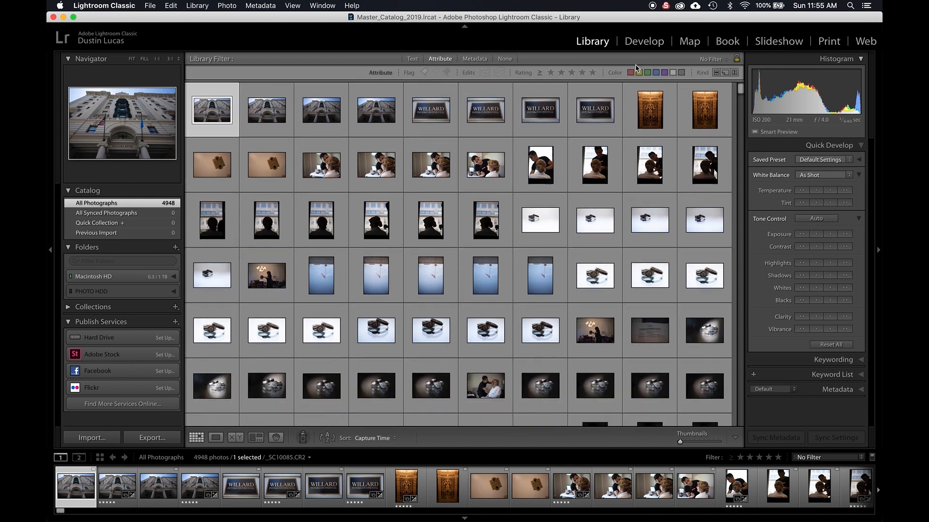
pyautogui.click(592, 73)
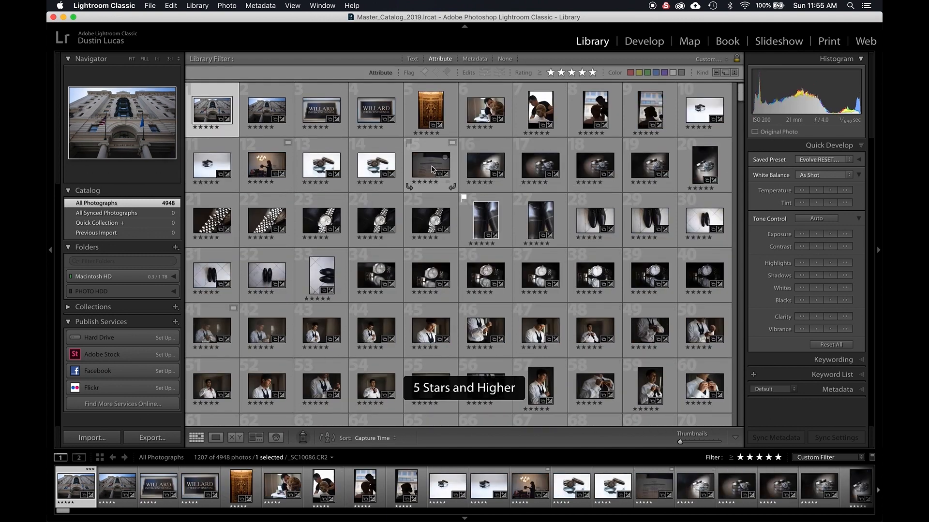
pyautogui.press('super+a')
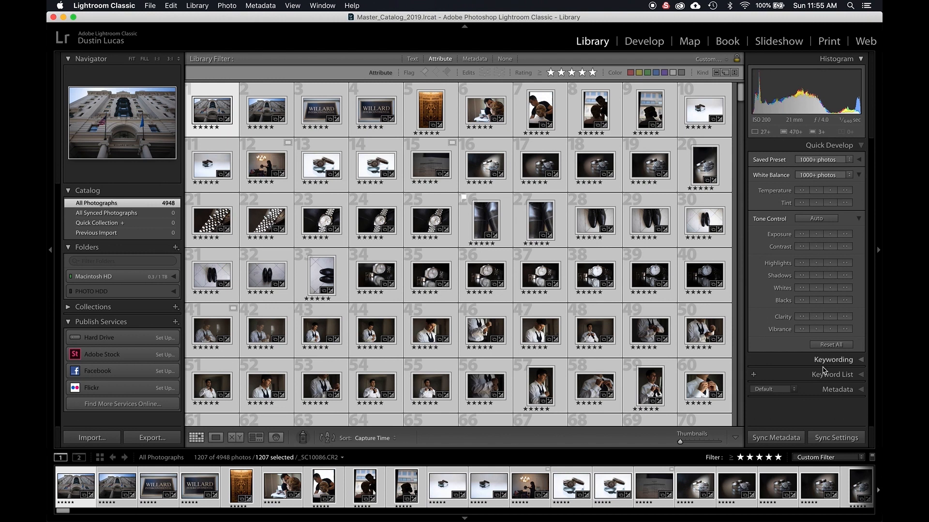
# Expand the metadata of the selected photos and filter by their capture date, June 16, 2018, combined with the five-star rating
pyautogui.click(828, 390)
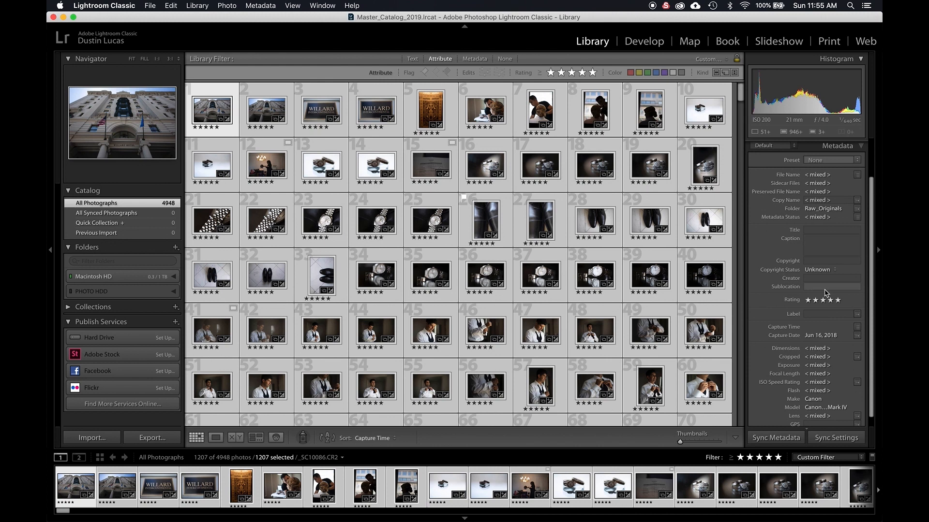
pyautogui.click(856, 339)
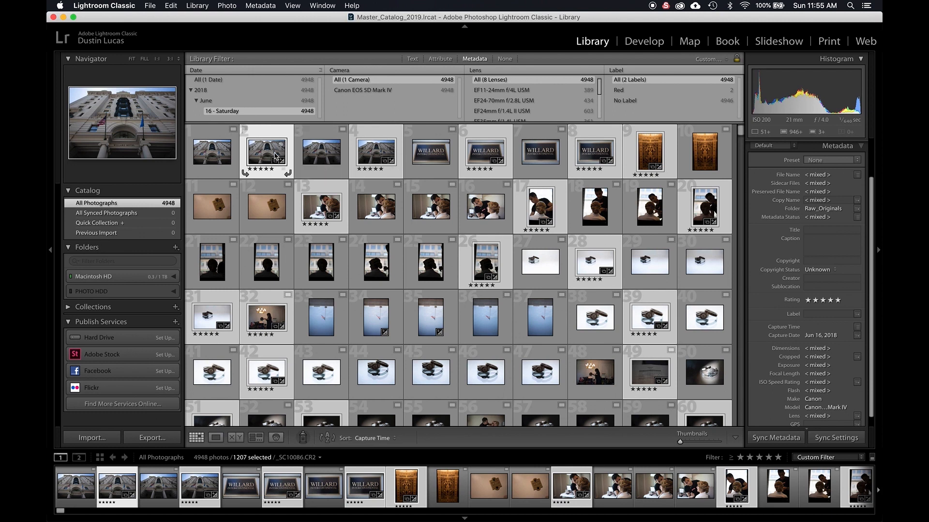
pyautogui.click(440, 59)
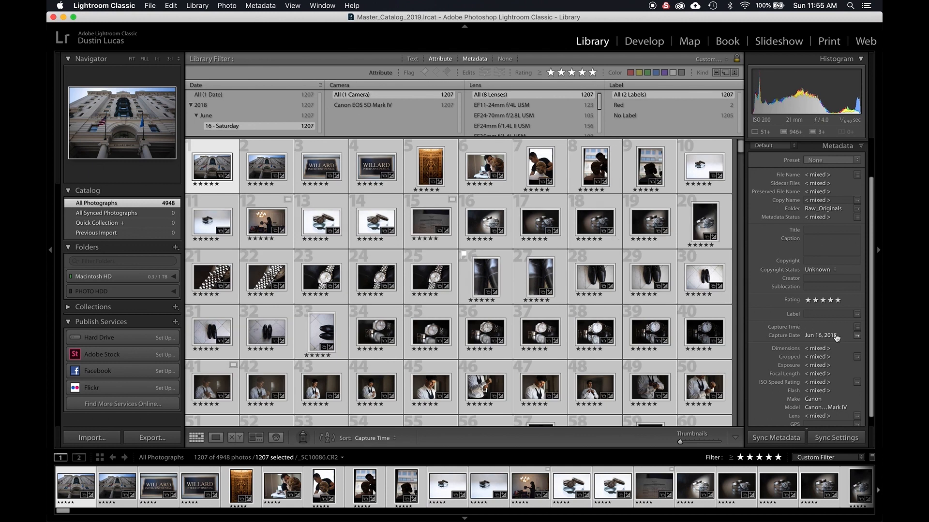
pyautogui.click(857, 336)
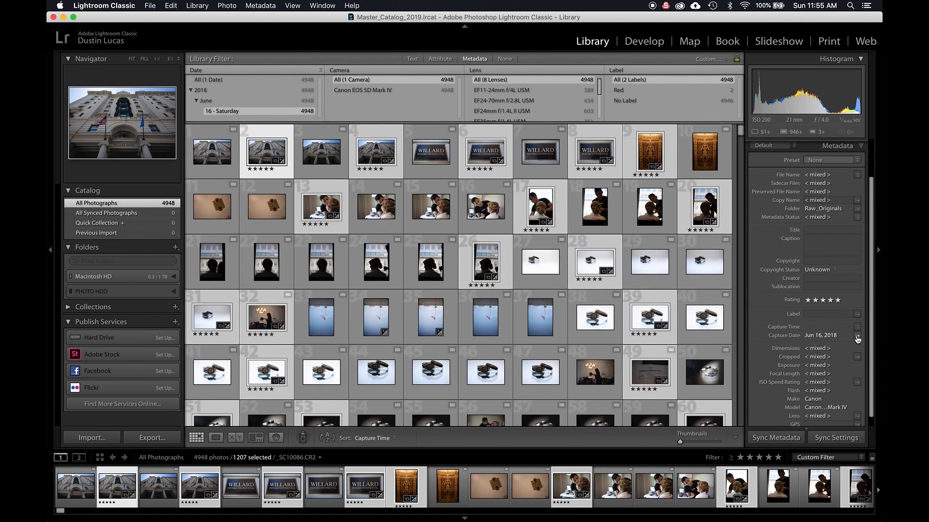
pyautogui.click(440, 60)
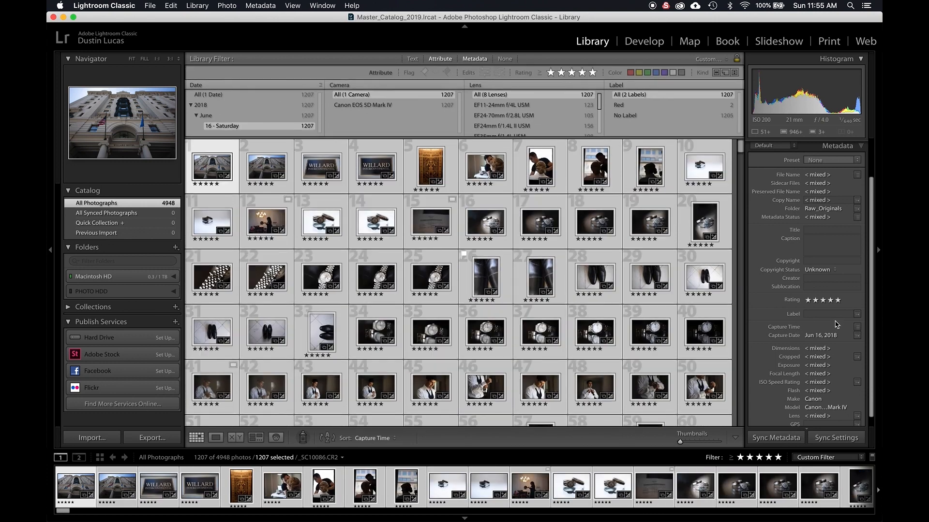
# Set the corrected capture date of the selected five-star photos to 6/18/2018 for all, and reopen the capture time settings to check it
pyautogui.click(857, 327)
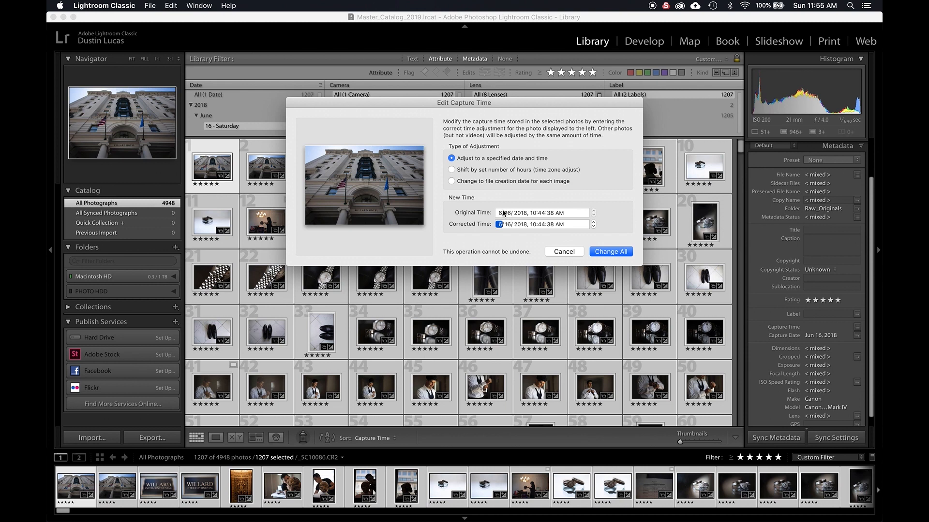
pyautogui.click(508, 225)
pyautogui.press('Tab')
pyautogui.press('Tab')
pyautogui.click(611, 252)
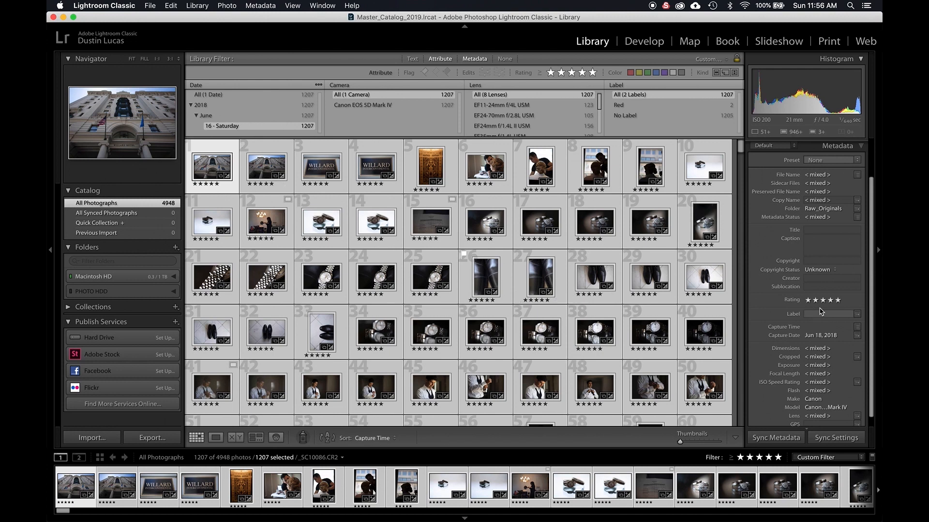
pyautogui.click(857, 328)
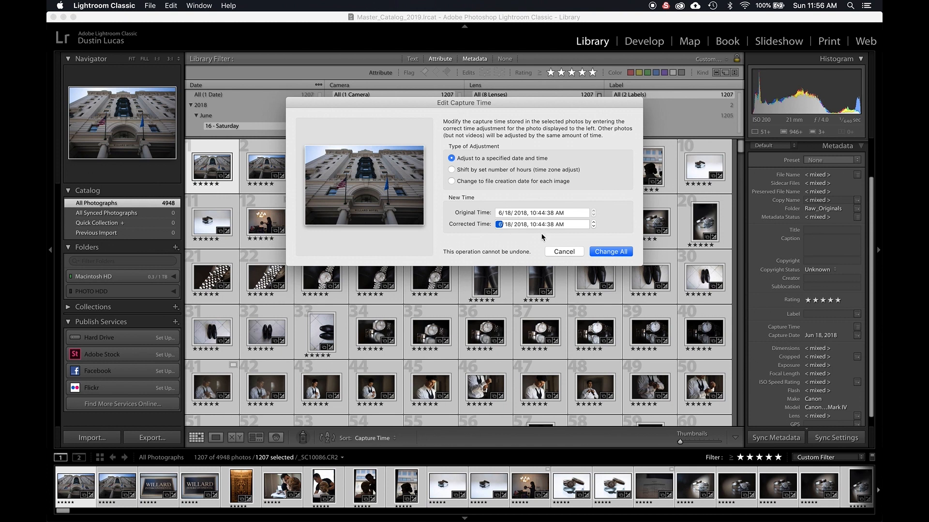
pyautogui.click(578, 251)
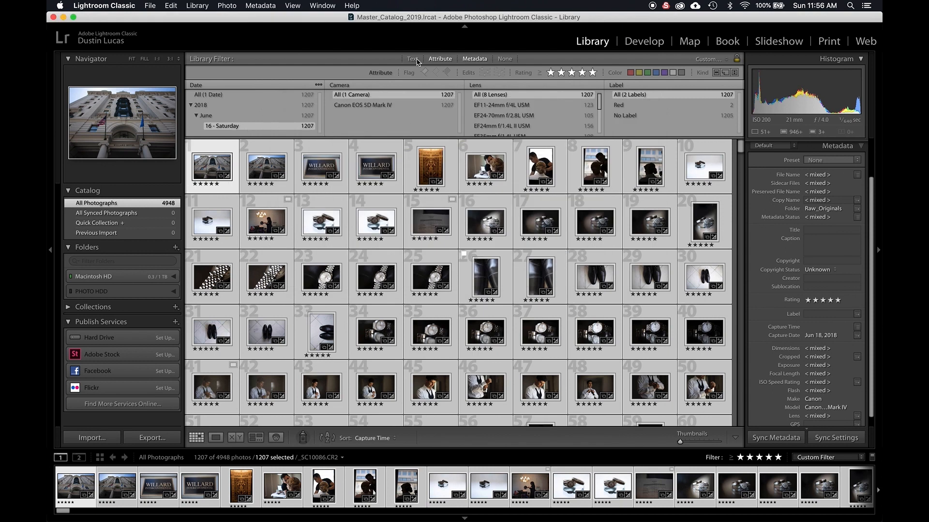
# Reapply the five-star filter, filter the photos by capture date, and enlarge the metadata filter area
pyautogui.click(593, 72)
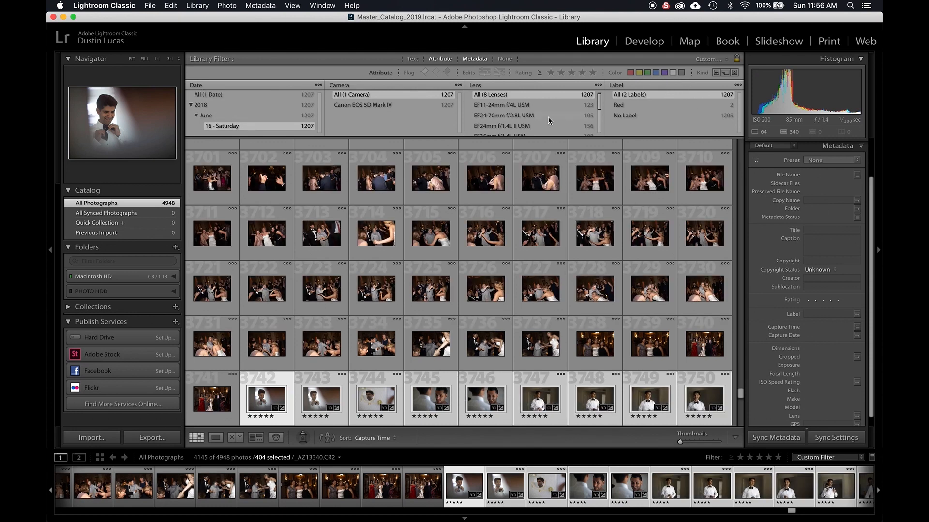
pyautogui.click(593, 73)
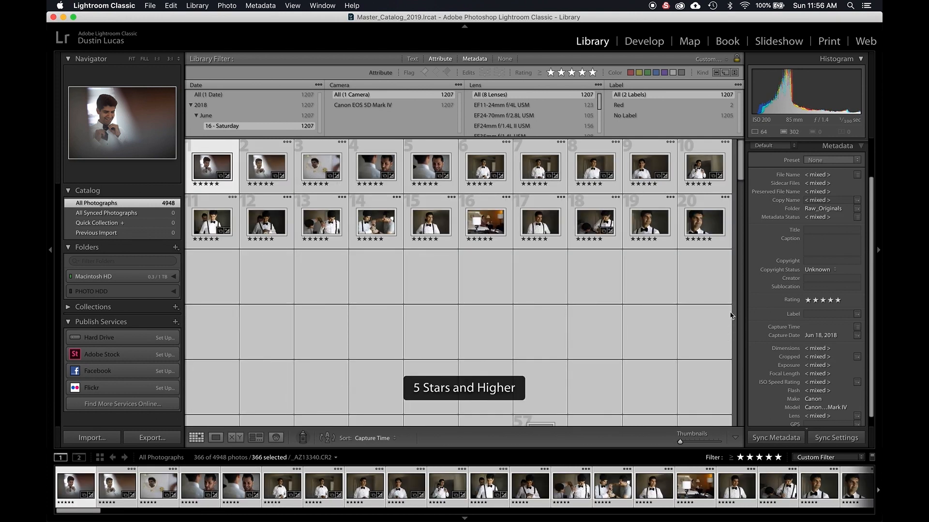
pyautogui.click(857, 337)
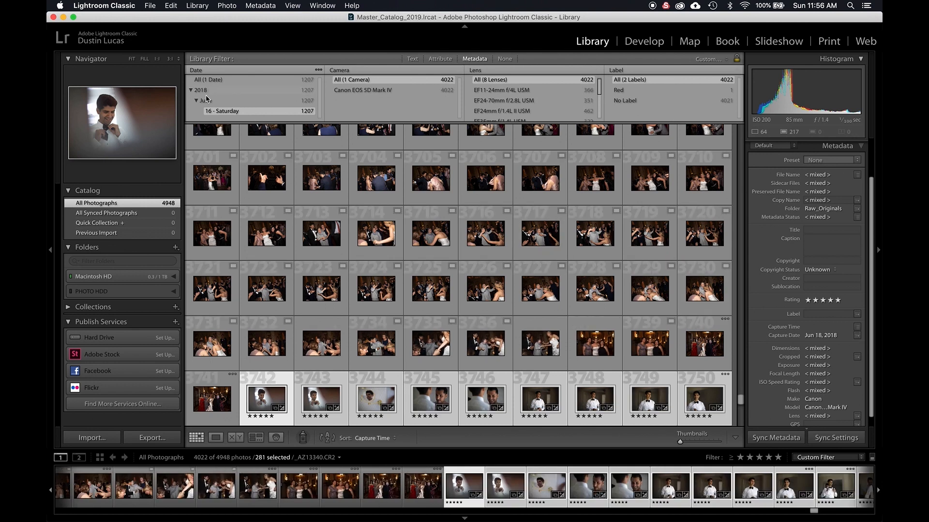
pyautogui.moveTo(225, 122); pyautogui.dragTo(226, 153)
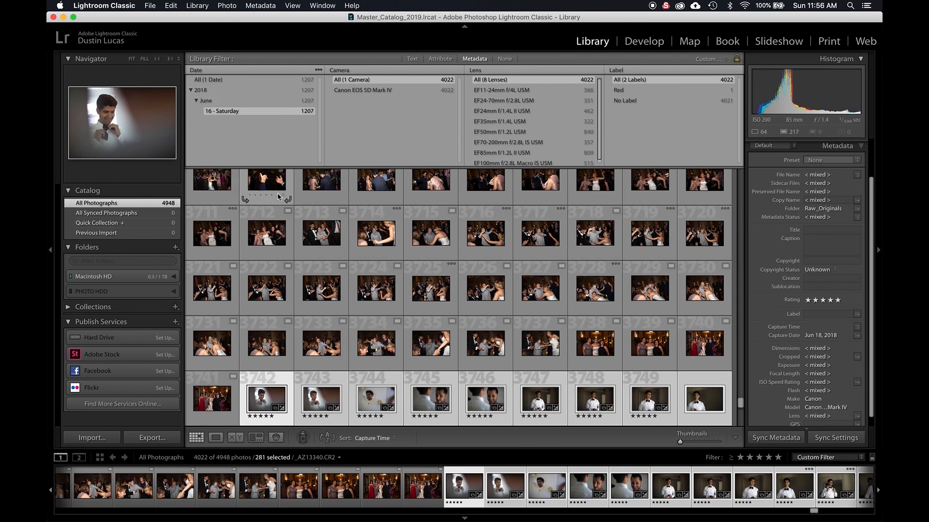
pyautogui.scroll(-20, 416, 303)
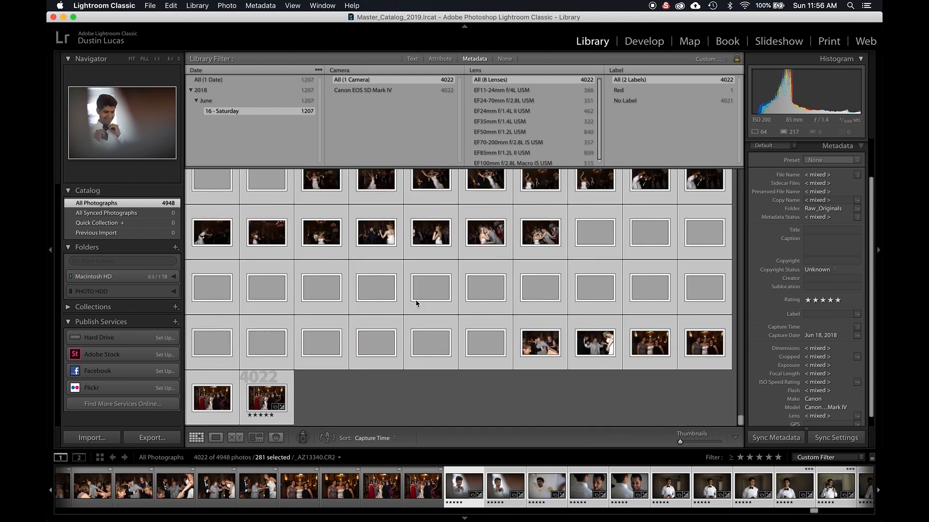
pyautogui.scroll(3, 417, 304)
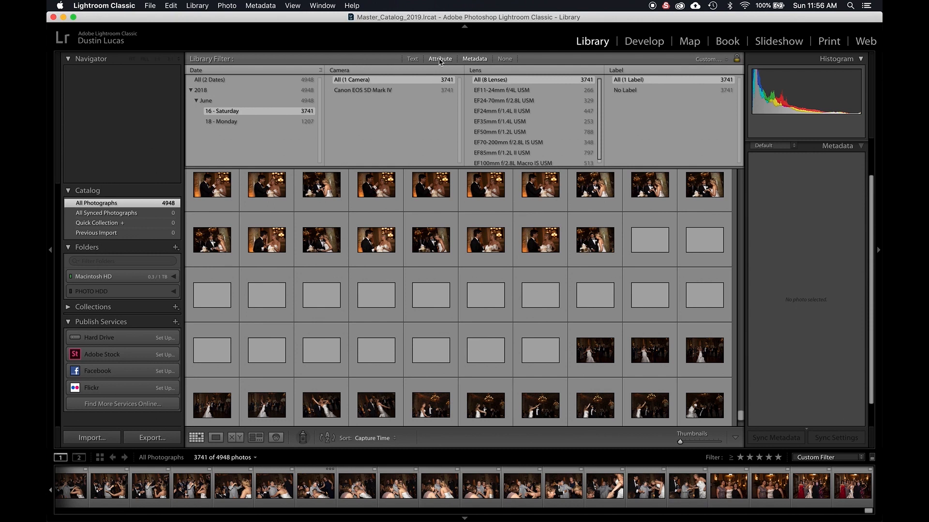
# Filter to the photos dated Monday, June 18, select them all and set their capture date back to 6/16/2018
pyautogui.click(244, 133)
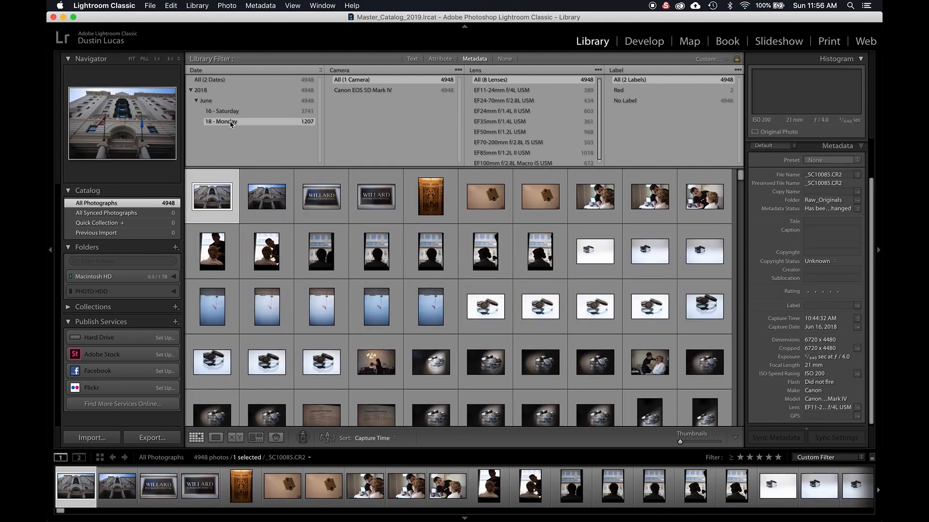
pyautogui.click(230, 122)
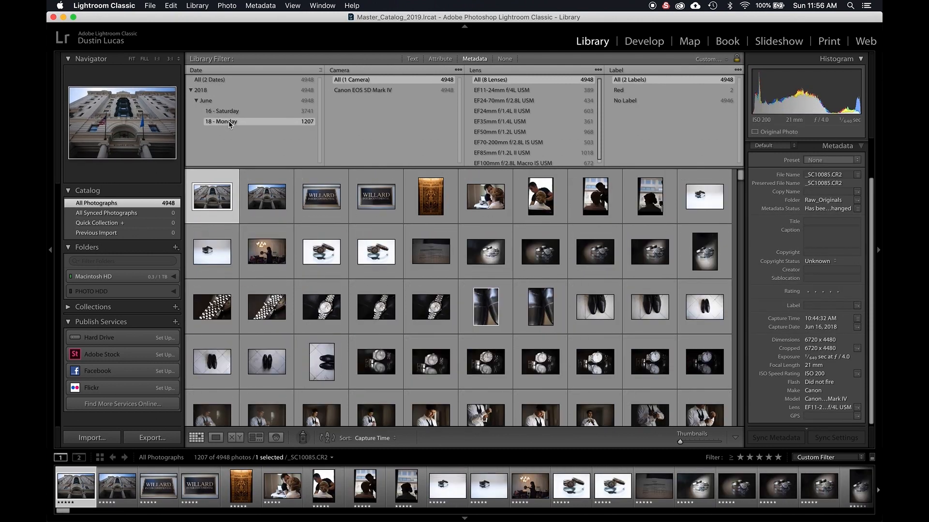
pyautogui.press('super+a')
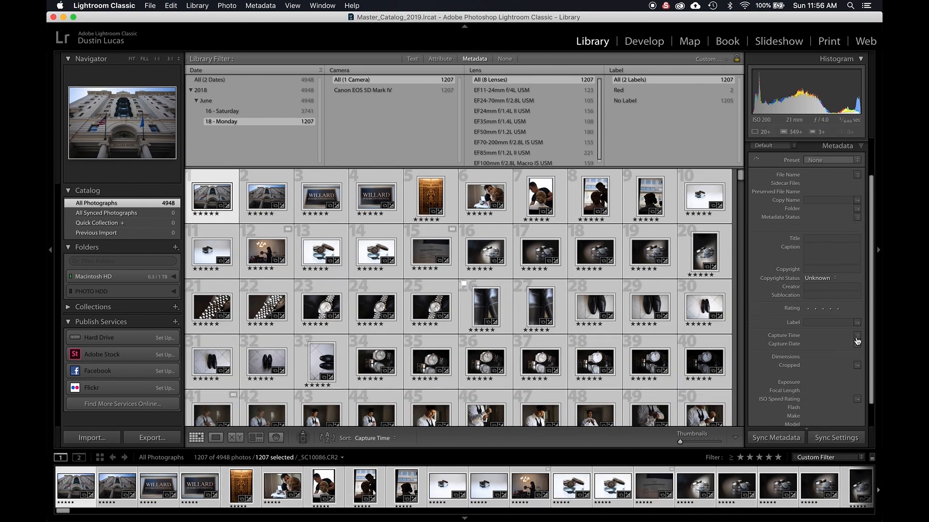
pyautogui.click(856, 336)
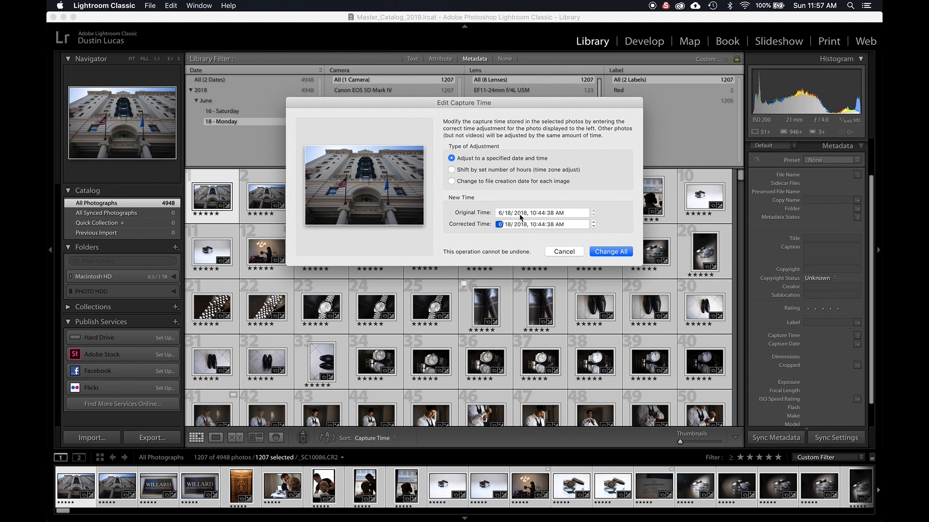
pyautogui.click(509, 224)
pyautogui.click(611, 252)
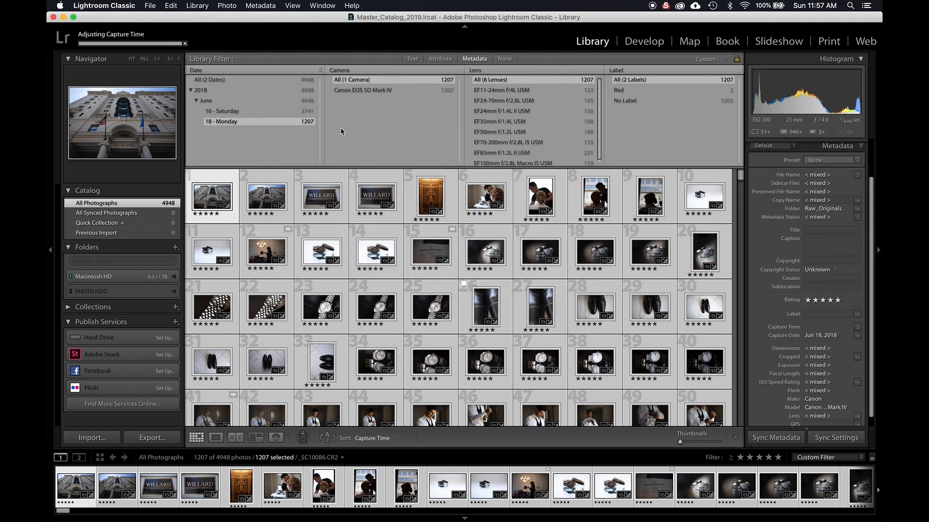
# Change the metadata filter's Camera column to Camera Serial Number
pyautogui.click(345, 74)
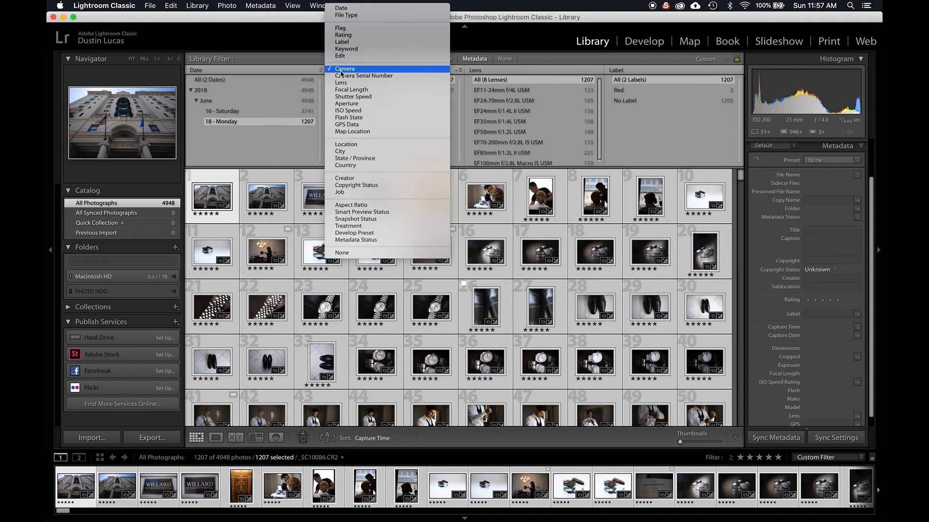
pyautogui.click(338, 74)
pyautogui.click(338, 76)
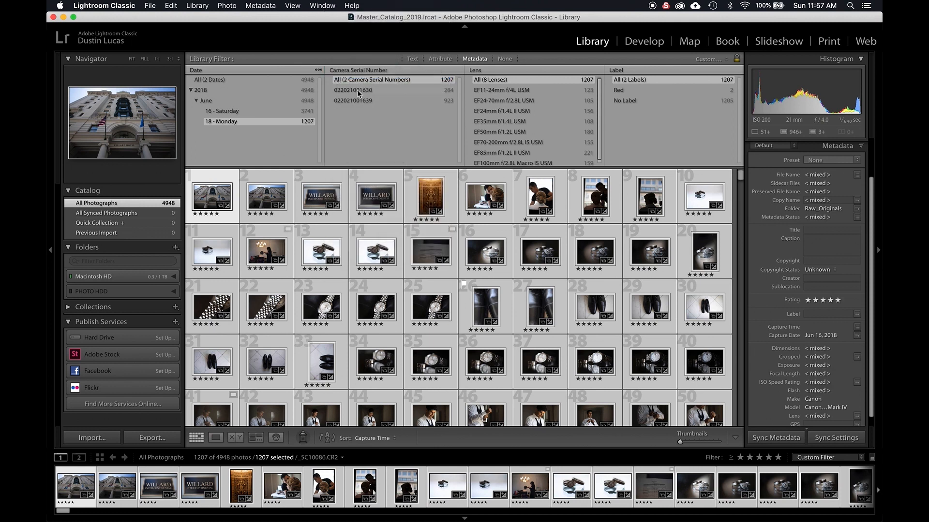
# Filter the June 18 photos by each of the two camera serial numbers in turn, and return to all cameras
pyautogui.click(358, 92)
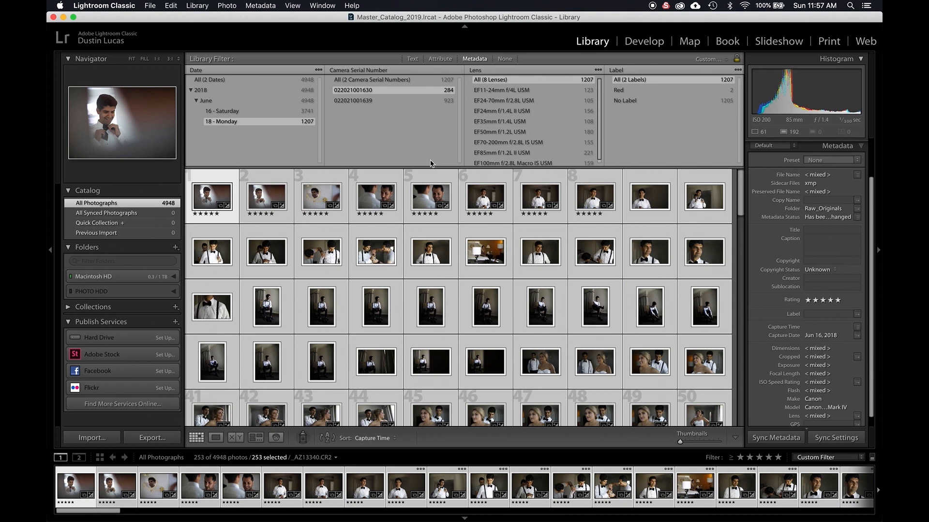
pyautogui.click(393, 99)
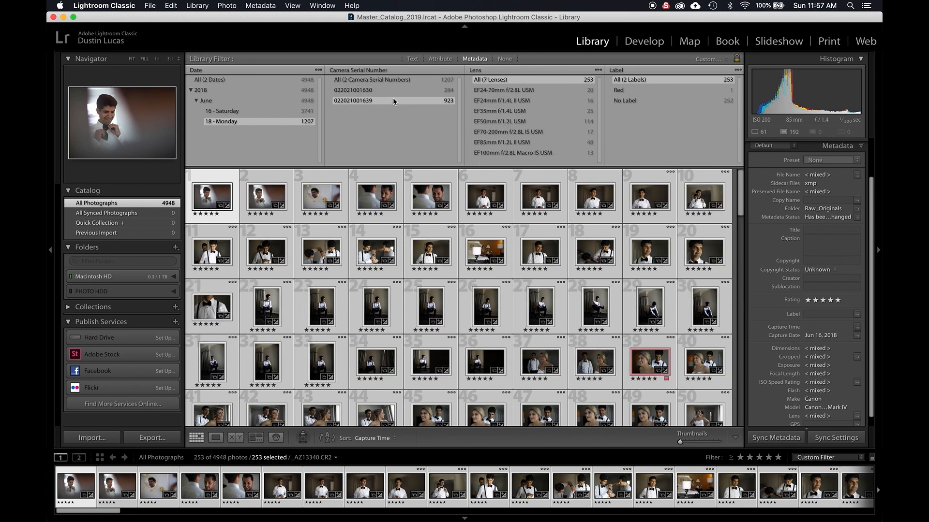
pyautogui.click(388, 91)
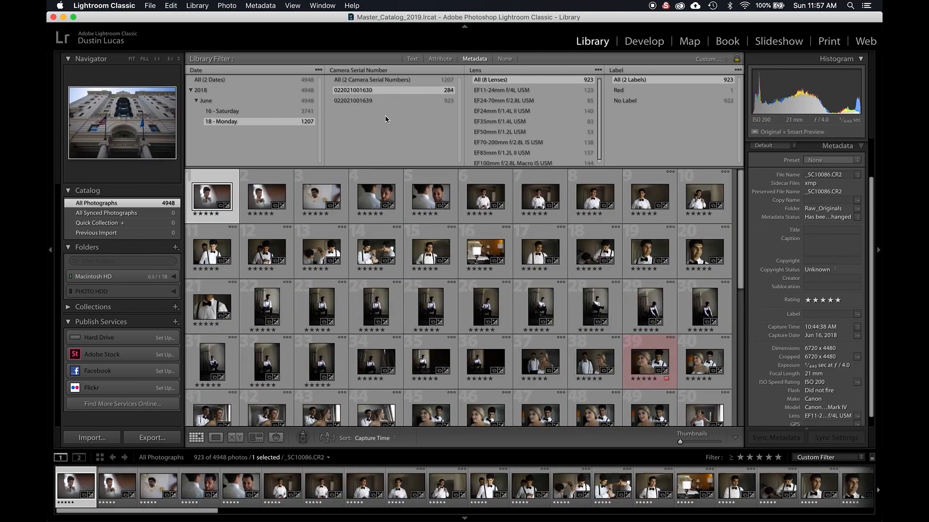
pyautogui.click(377, 79)
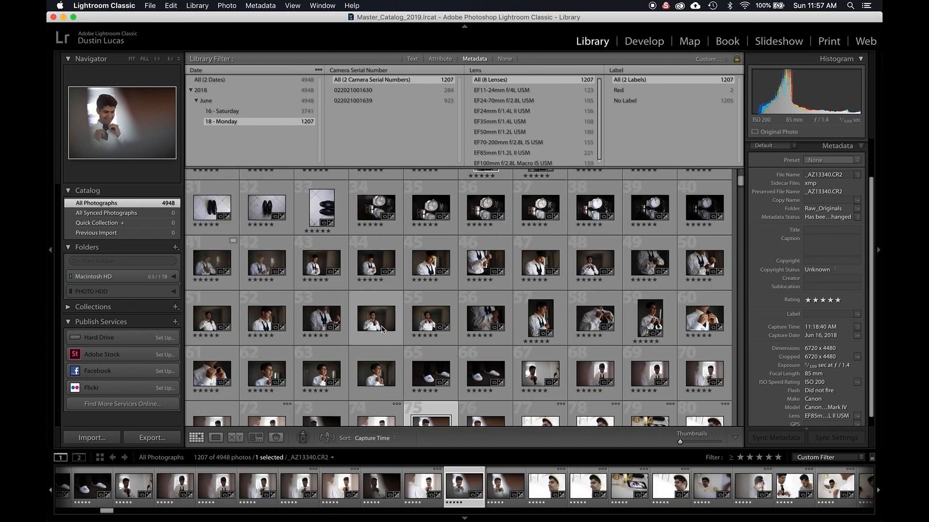
# Compare two similar bow-tie portraits side by side in Survey view, and return to the grid to check the capture time order
pyautogui.keyDown('super'); pyautogui.click(372, 321); pyautogui.keyUp('super')
pyautogui.press('n')
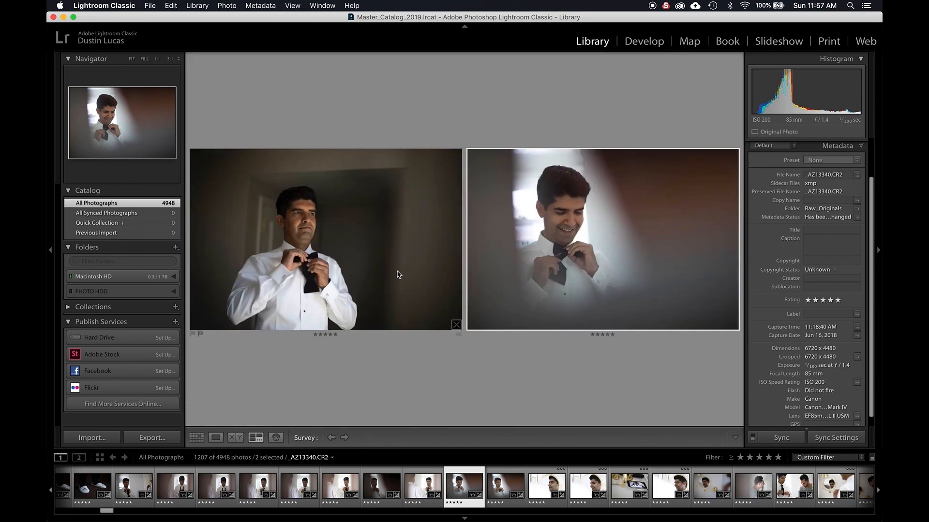
pyautogui.press('g')
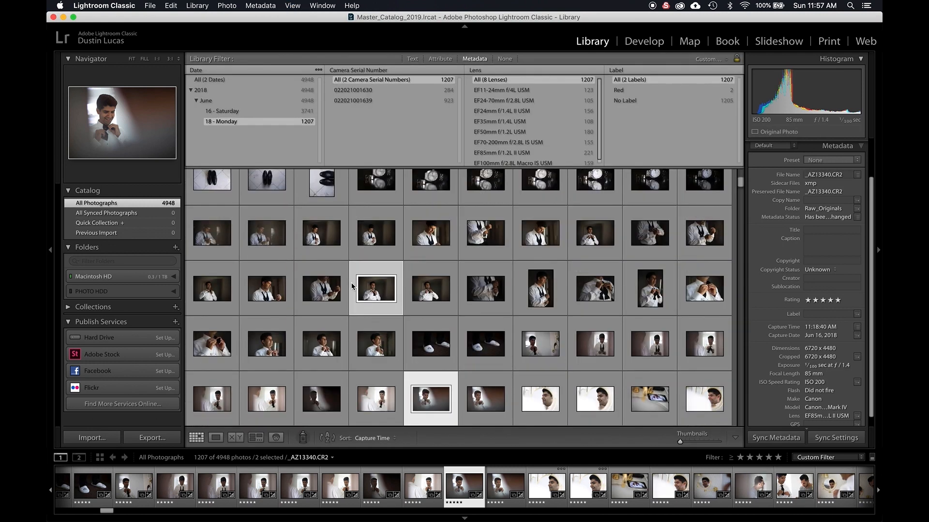
pyautogui.scroll(-3, 444, 372)
pyautogui.scroll(5, 444, 369)
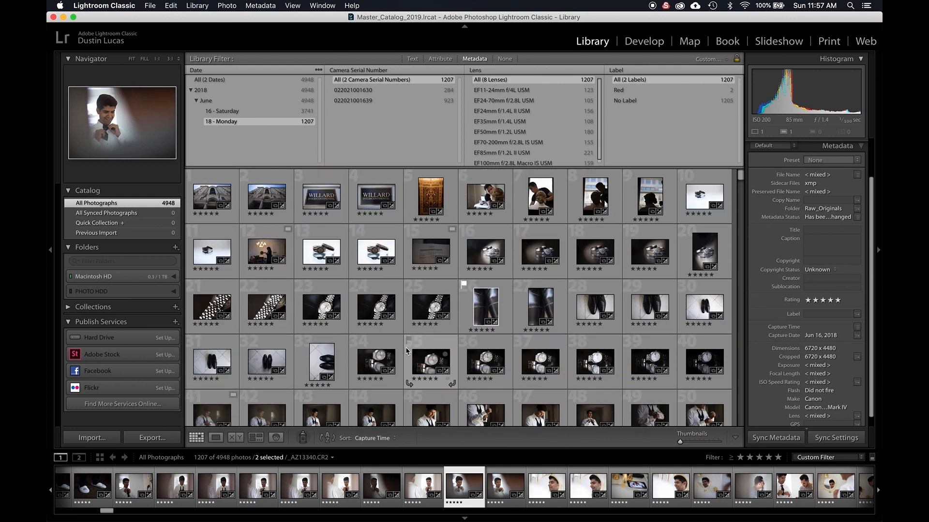
pyautogui.scroll(-3, 407, 352)
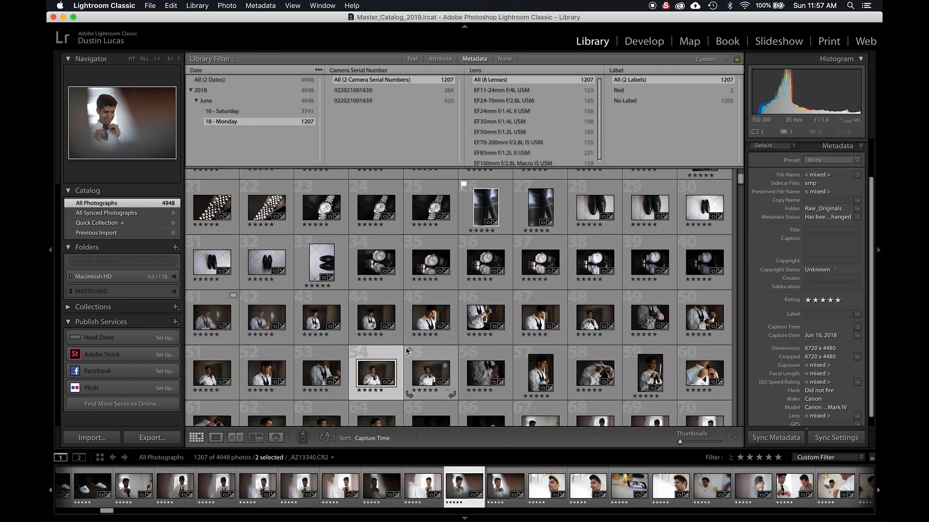
pyautogui.scroll(3, 322, 303)
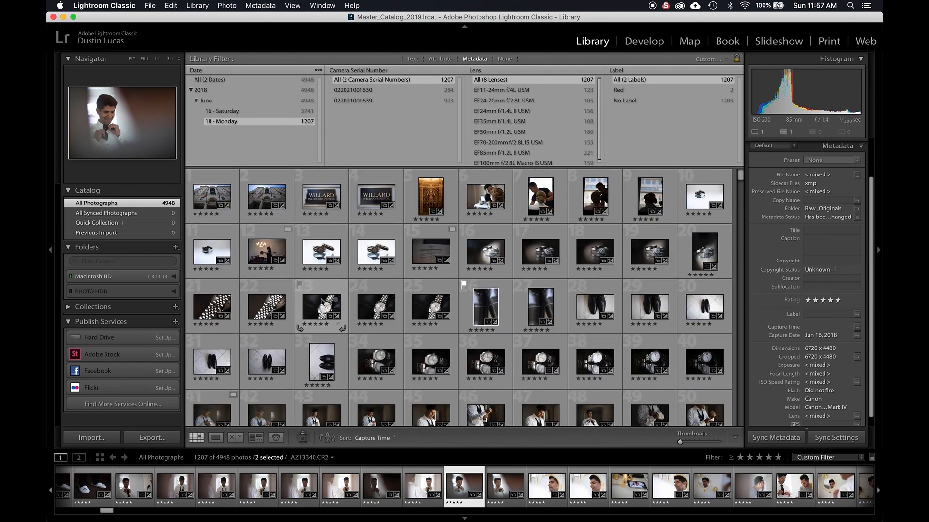
# Select all the filtered photos, review the export dialog's file naming and image format settings, and cancel the export
pyautogui.press('super+a')
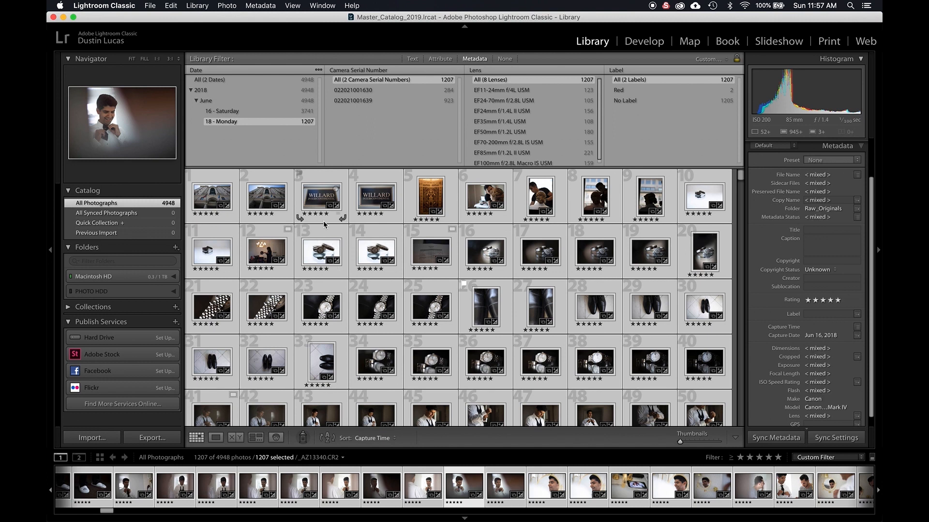
pyautogui.press('super+shift+e')
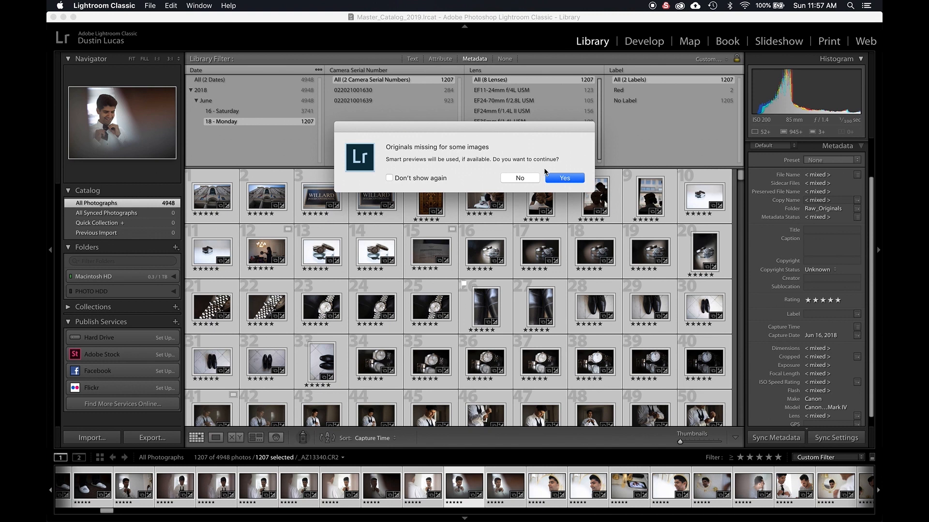
pyautogui.click(526, 180)
pyautogui.press('super+shift+e')
pyautogui.click(556, 178)
pyautogui.click(447, 212)
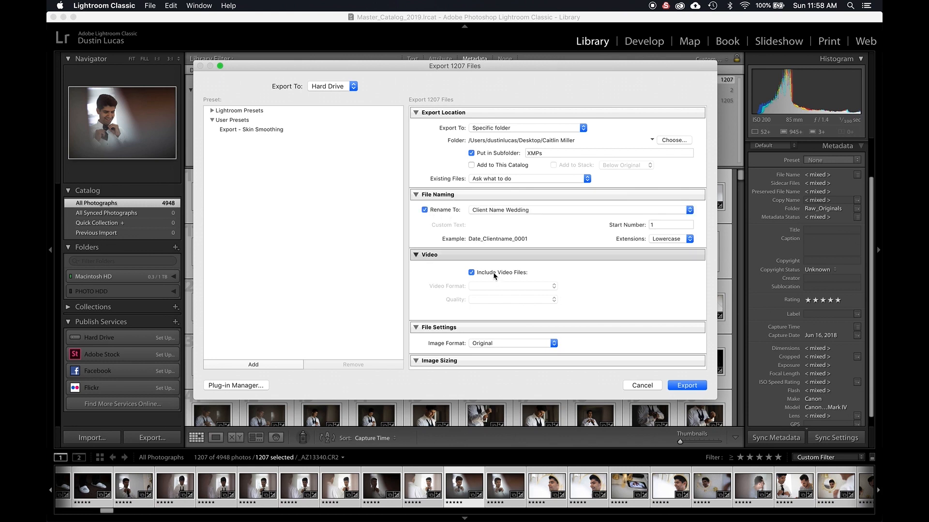
pyautogui.scroll(-4, 495, 340)
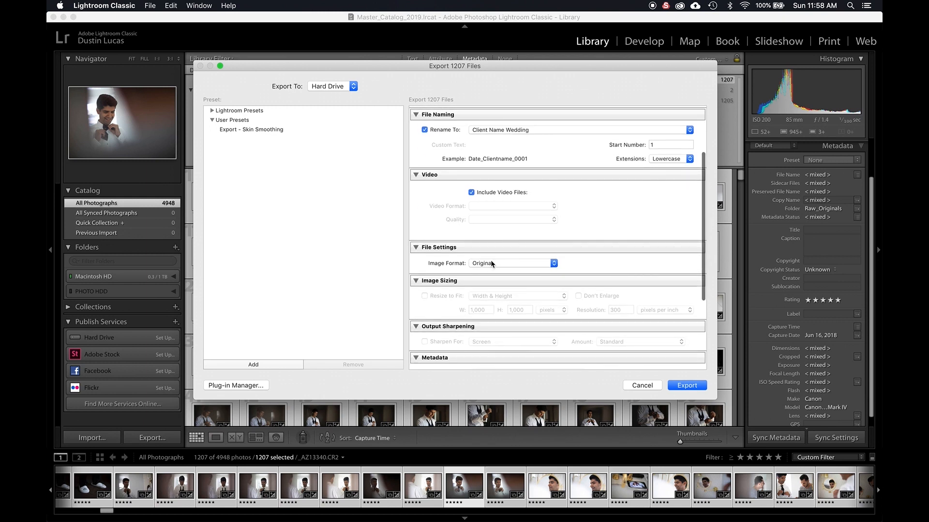
pyautogui.scroll(4, 492, 264)
pyautogui.click(491, 343)
pyautogui.click(490, 343)
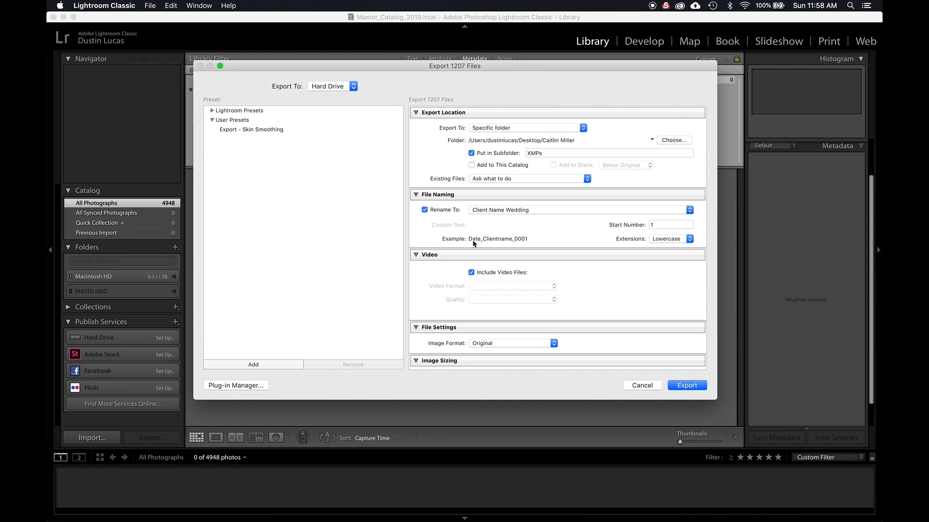
pyautogui.click(643, 386)
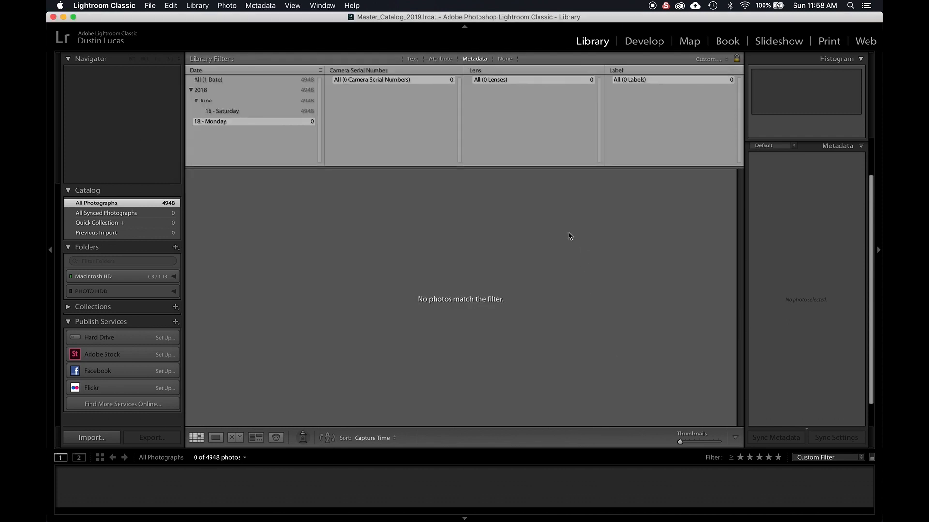
# Show photos from all dates, apply the five-star attribute filter and select all the matching photos
pyautogui.click(245, 80)
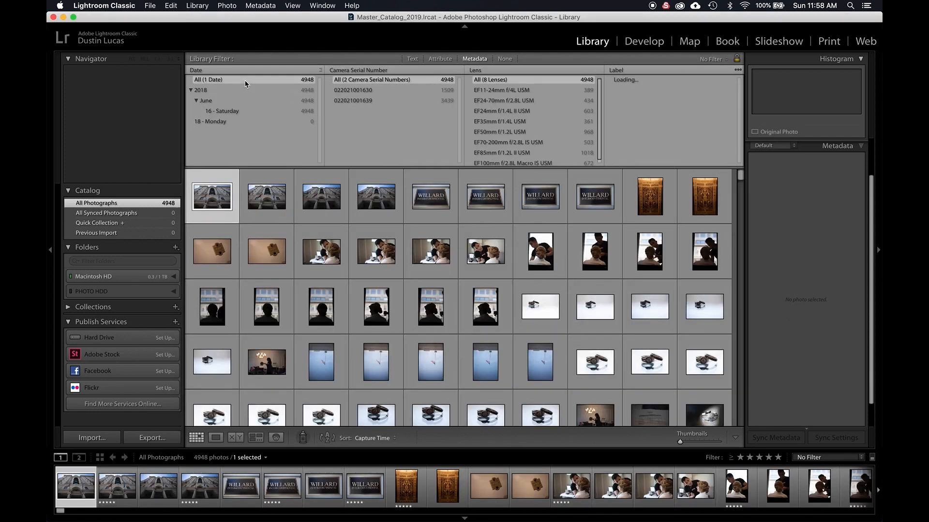
pyautogui.click(439, 58)
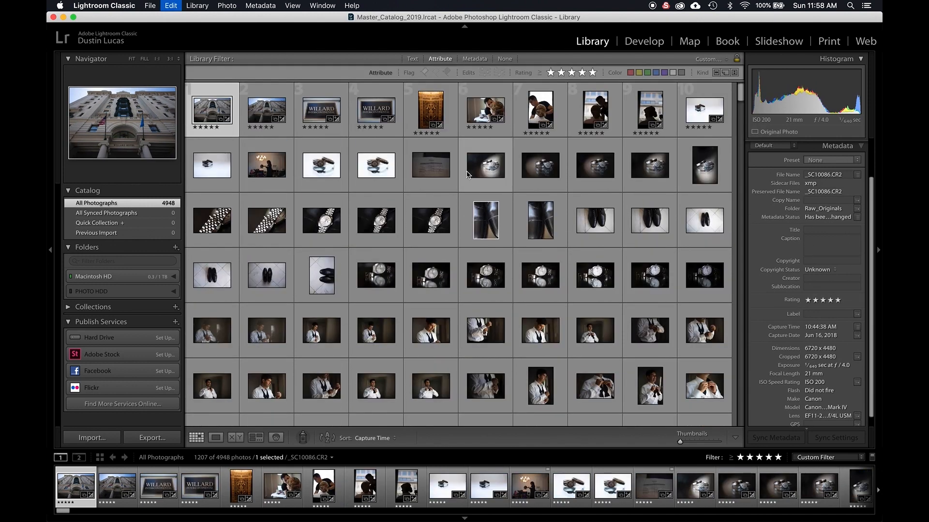
pyautogui.press('super+a')
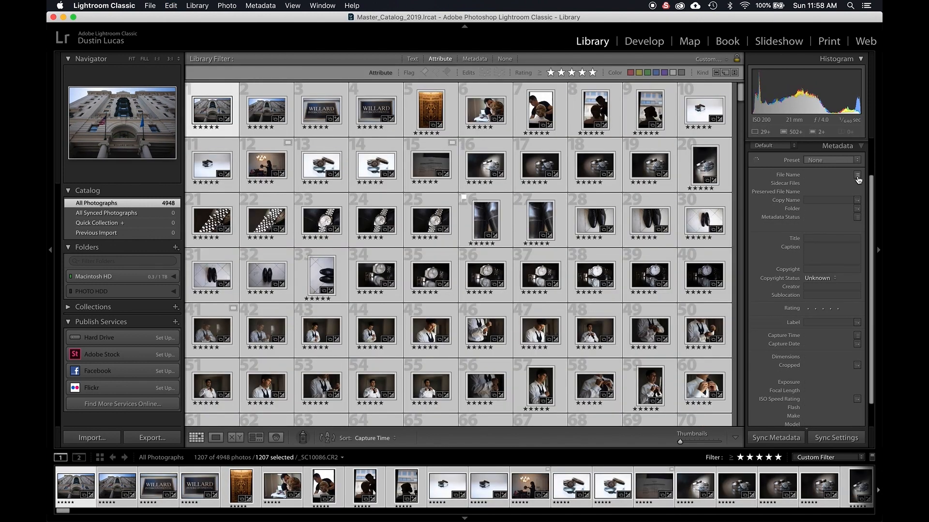
# Open renaming for the selected photos and replace the filename template with 061619, the client's surname and W, each followed by an underscore
pyautogui.click(856, 174)
pyautogui.click(508, 147)
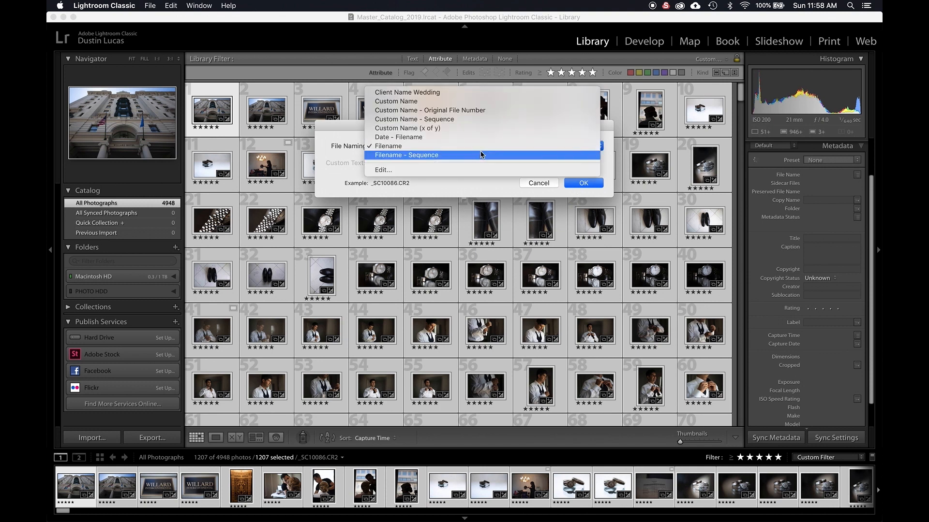
pyautogui.click(464, 170)
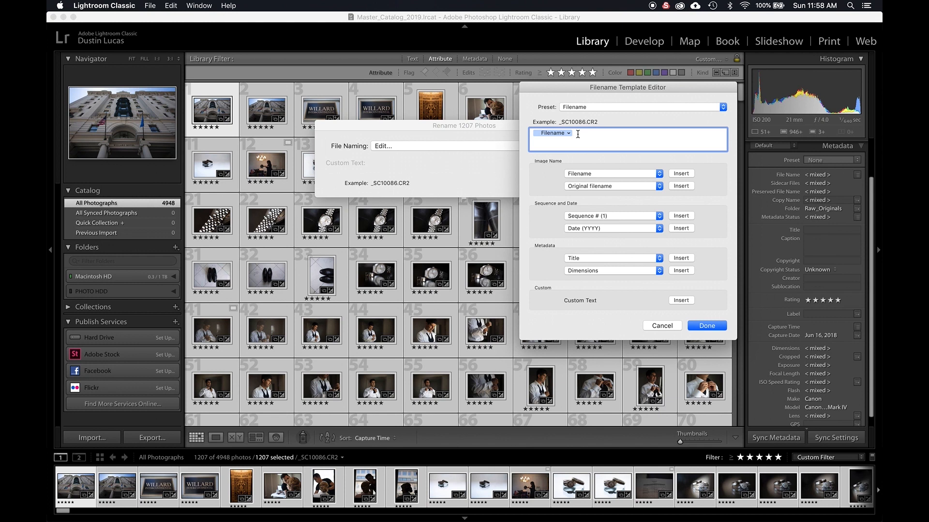
pyautogui.press('BackSpace')
pyautogui.write('S')
pyautogui.press('BackSpace')
pyautogui.write('0616')
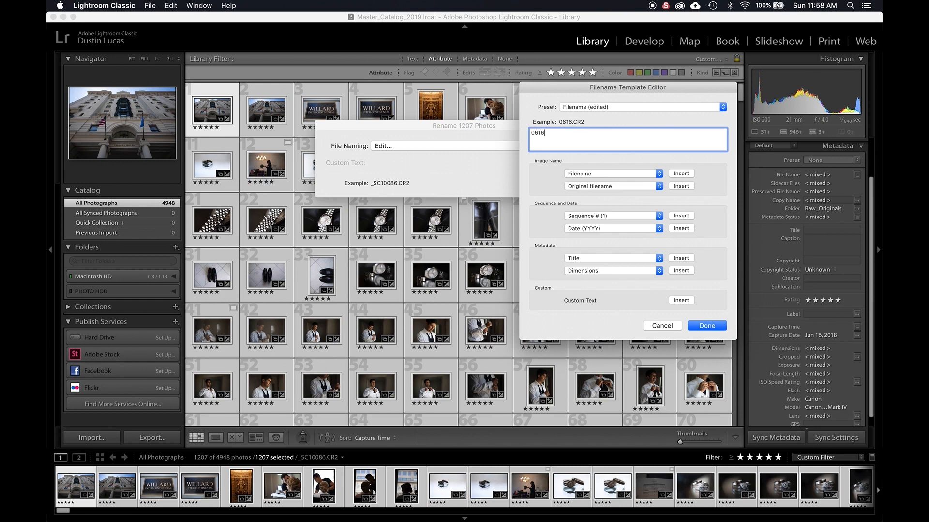
pyautogui.write('19_Saleh_W_')
# Add the four-digit Sequence # (0001) to the filename template and rename the selected photos, skipping the missing files
pyautogui.click(632, 216)
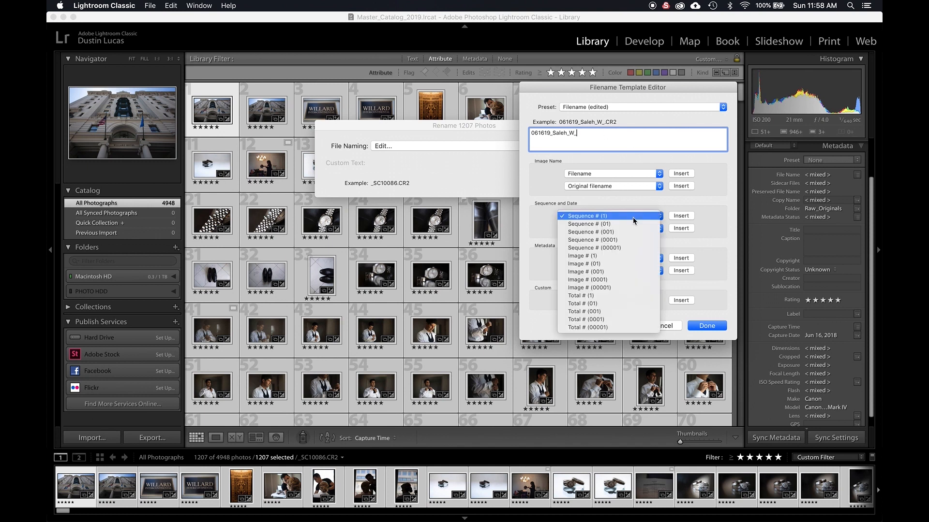
pyautogui.click(622, 240)
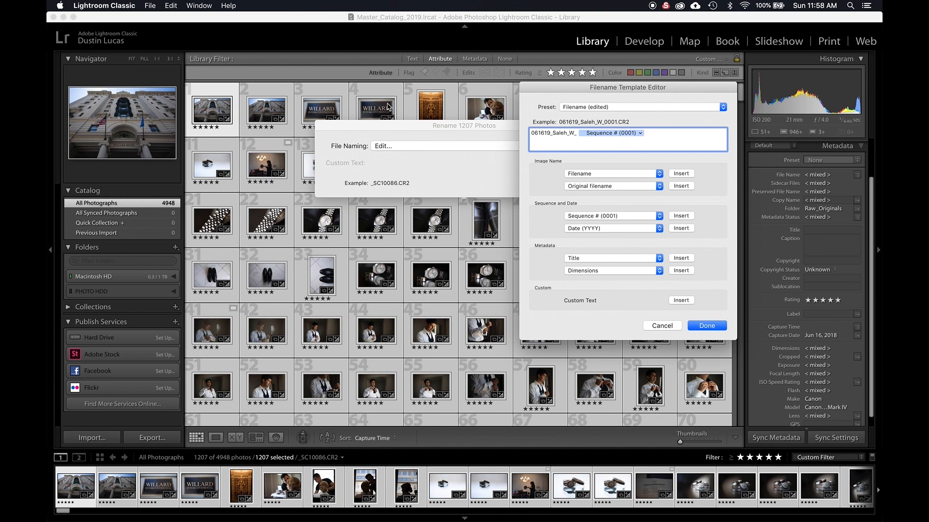
pyautogui.click(708, 326)
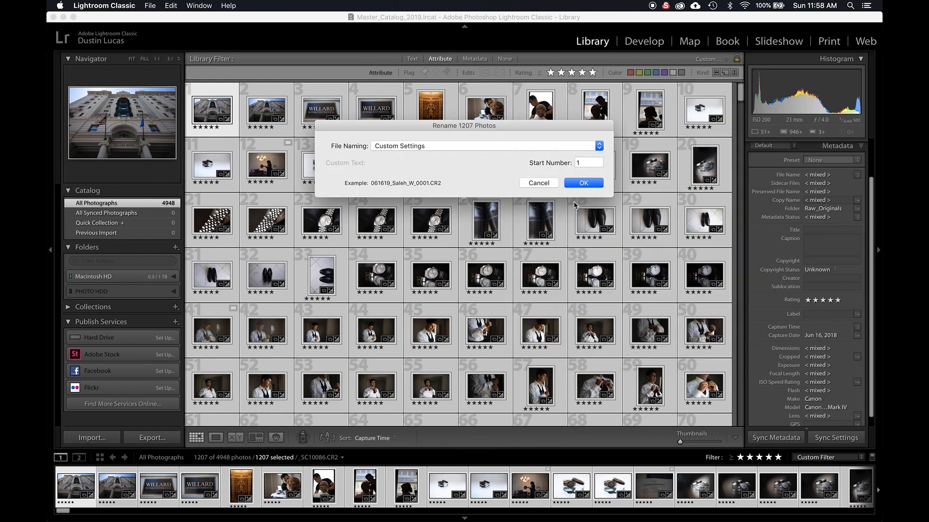
pyautogui.click(585, 183)
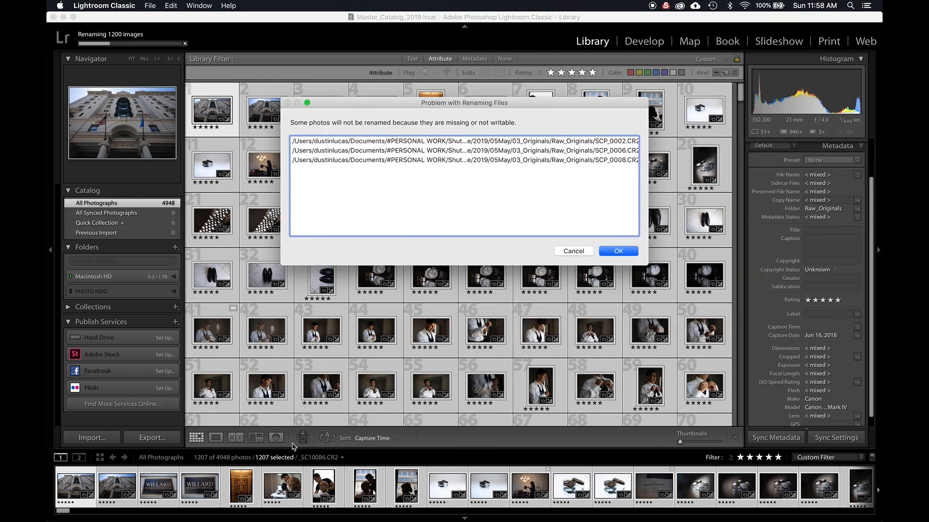
pyautogui.click(614, 252)
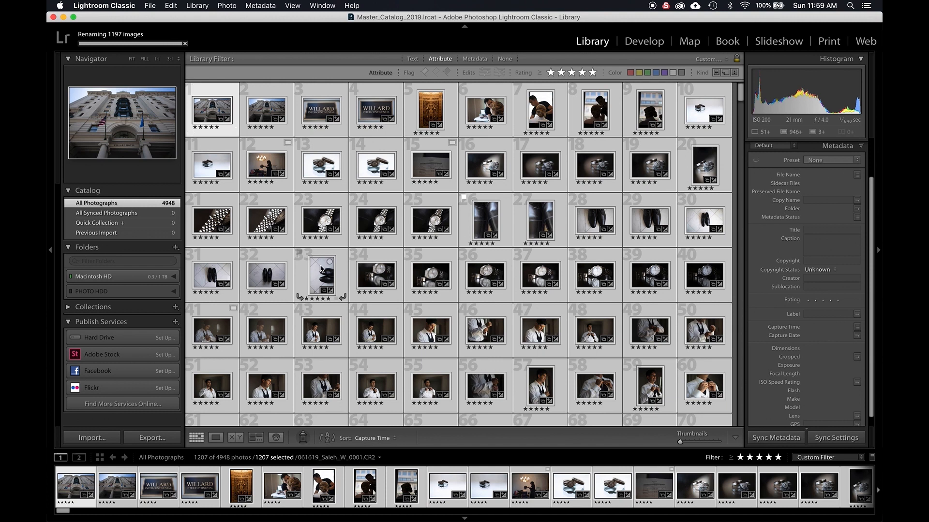
# Deselect all photos, show the first renamed photo's file in Finder to check its name, and return to Lightroom Classic
pyautogui.press('super+d')
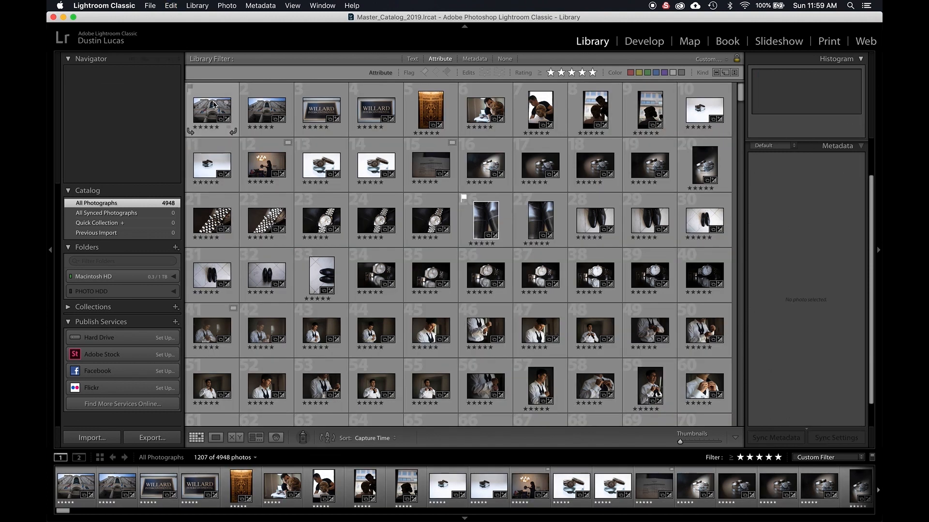
pyautogui.click(215, 105)
pyautogui.rightClick(214, 105)
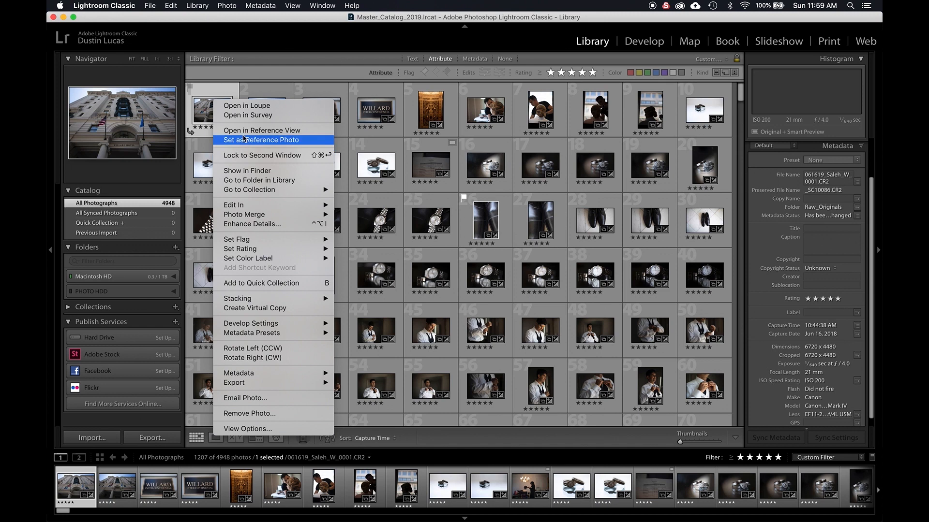
pyautogui.click(243, 172)
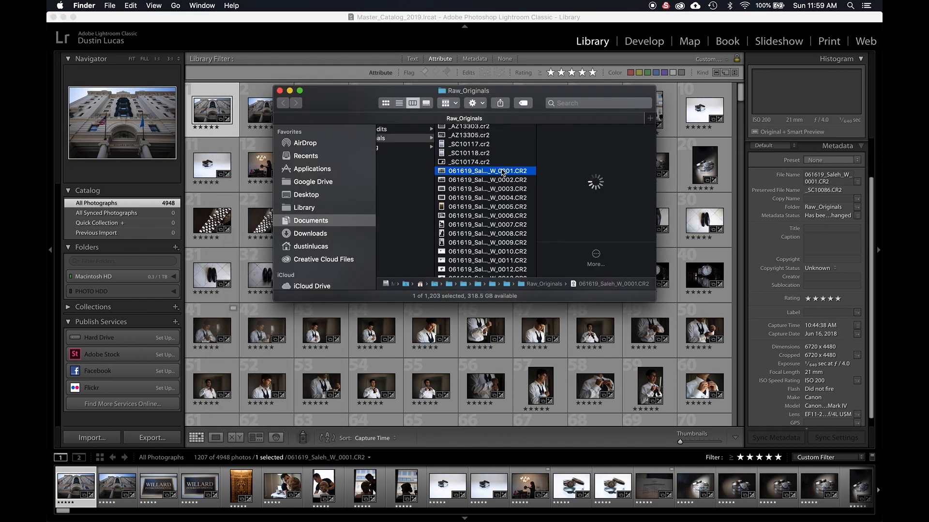
pyautogui.scroll(1, 472, 181)
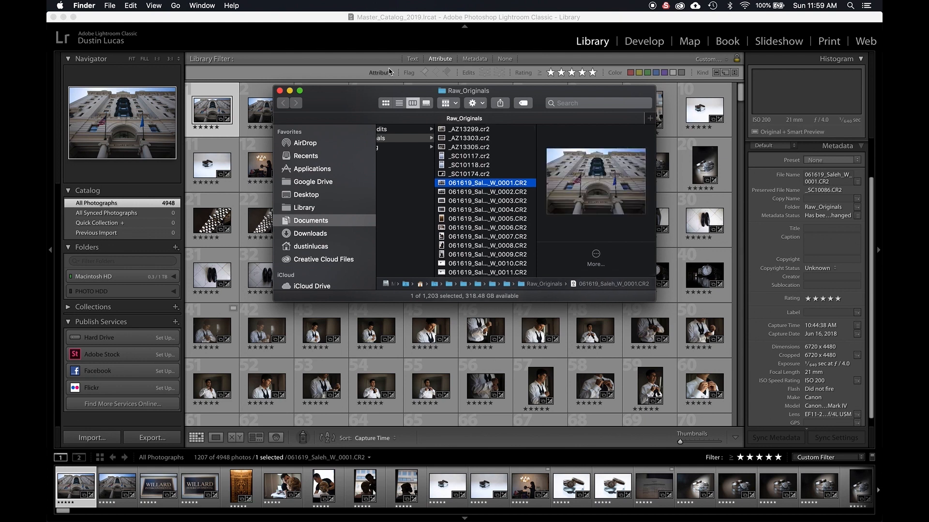
pyautogui.click(373, 41)
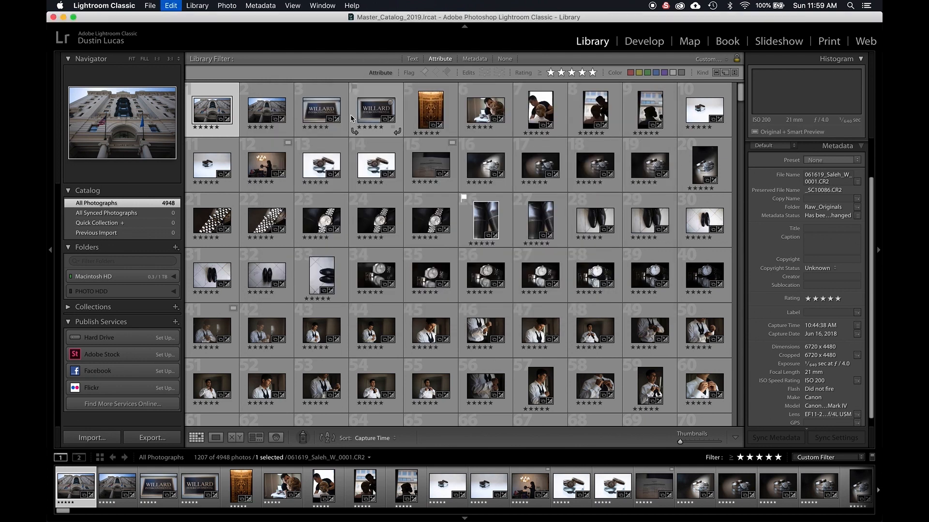
# Select all the filtered photos, open renaming for them and clear the custom filename template
pyautogui.press('super+a')
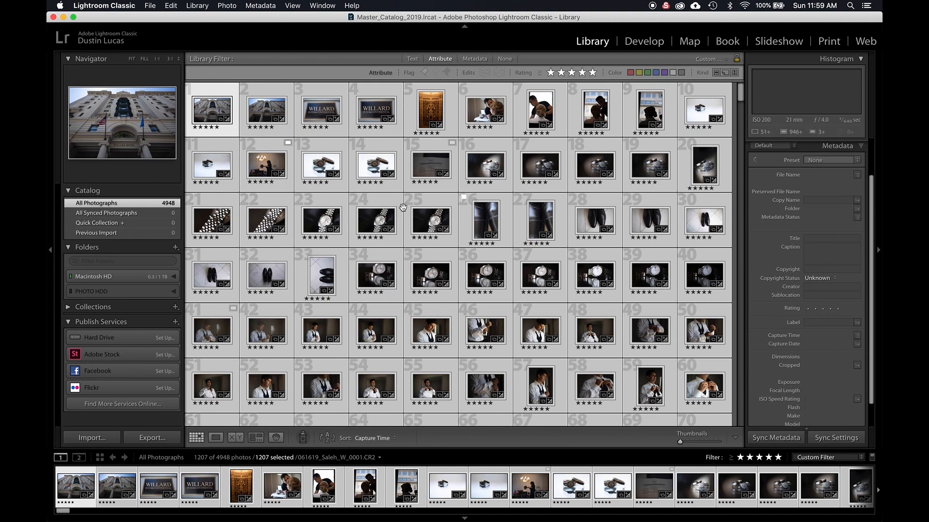
pyautogui.click(857, 177)
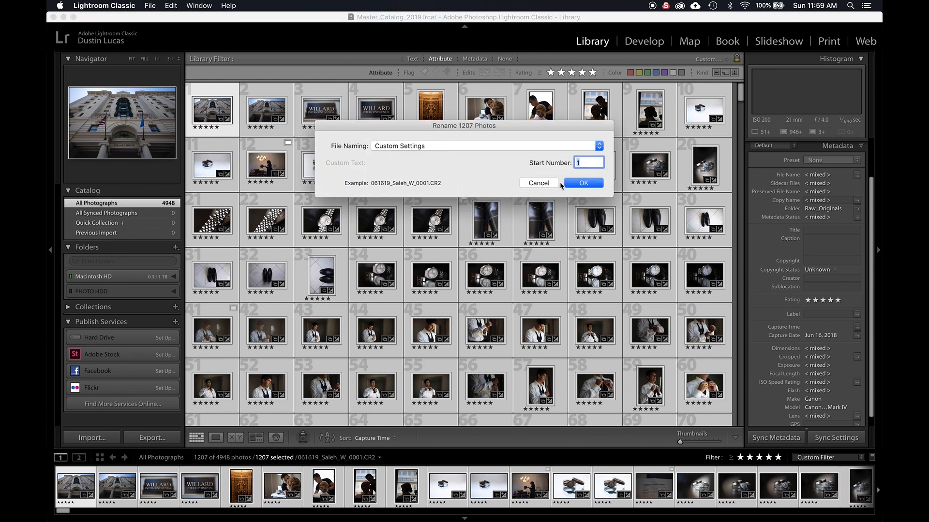
pyautogui.click(479, 150)
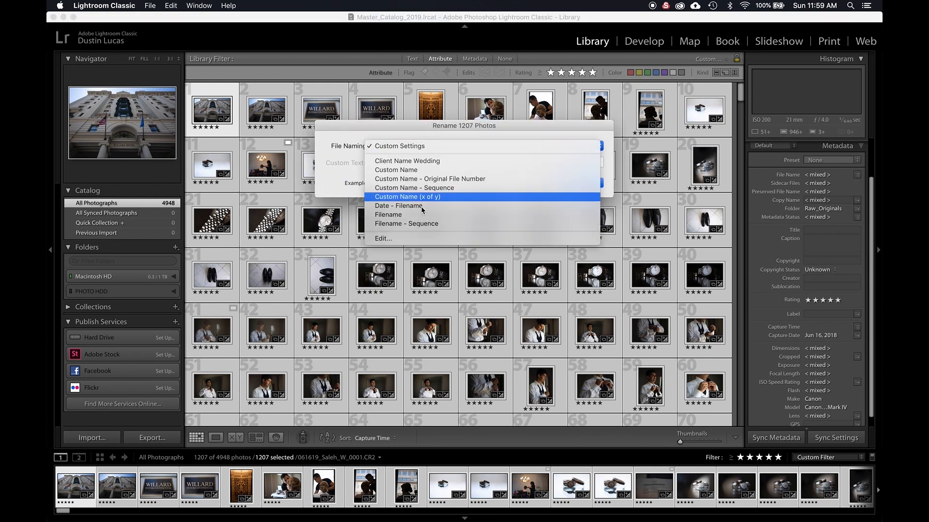
pyautogui.click(394, 239)
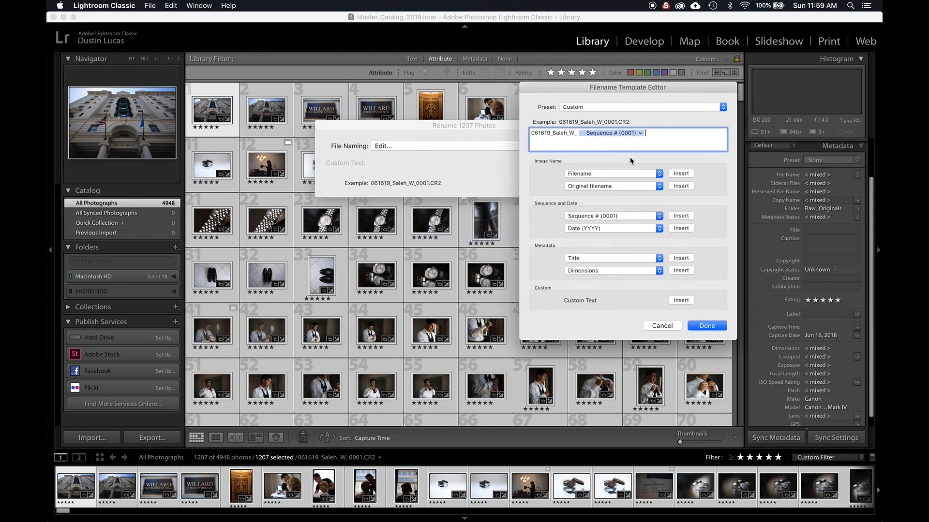
pyautogui.tripleClick(676, 136)
pyautogui.press('BackSpace')
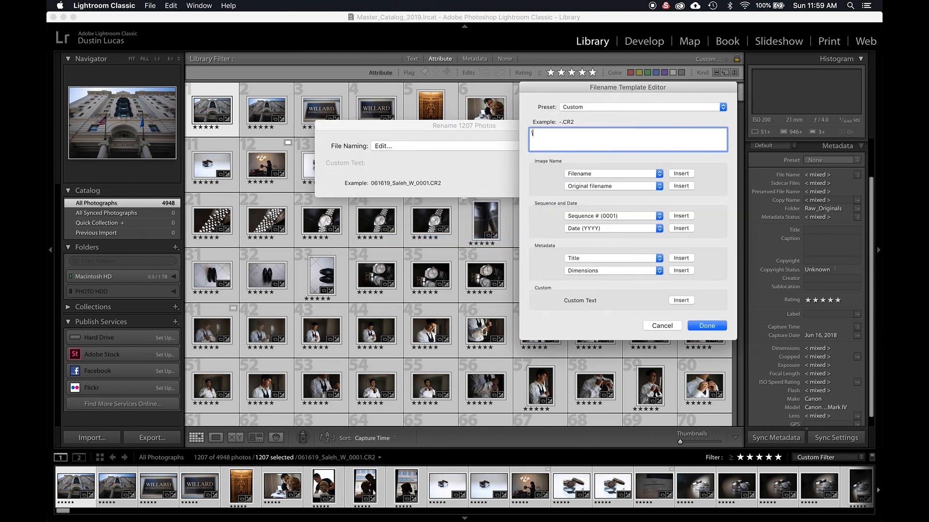
# Add Original filename to the filename template and rename the selected photos with it
pyautogui.click(680, 186)
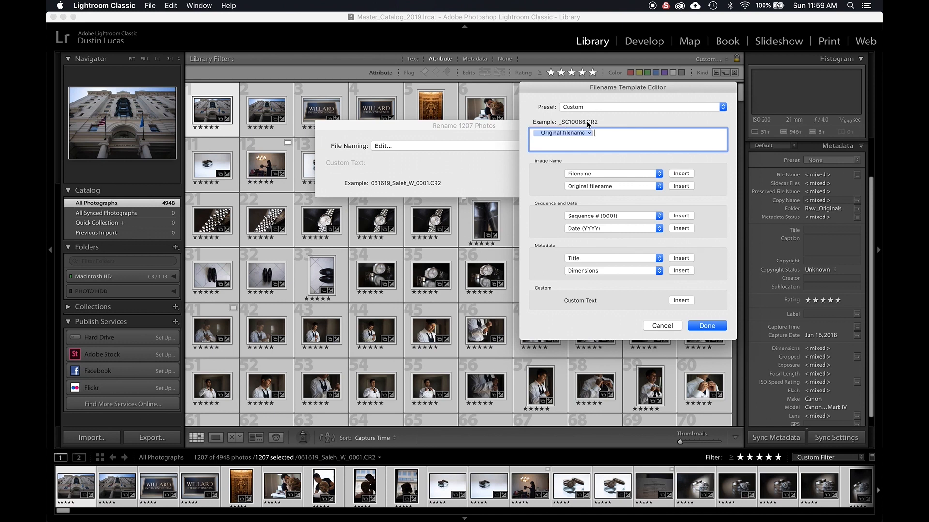
pyautogui.click(707, 326)
pyautogui.click(583, 183)
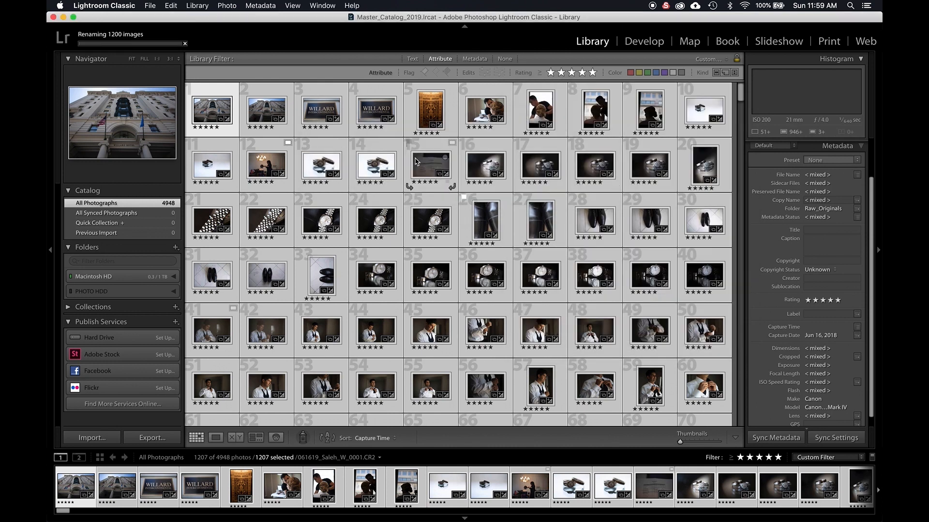
pyautogui.click(618, 251)
# Switch to Finder to check the file names in the Raw_Originals folder and return to Lightroom Classic
pyautogui.press('super+Tab')
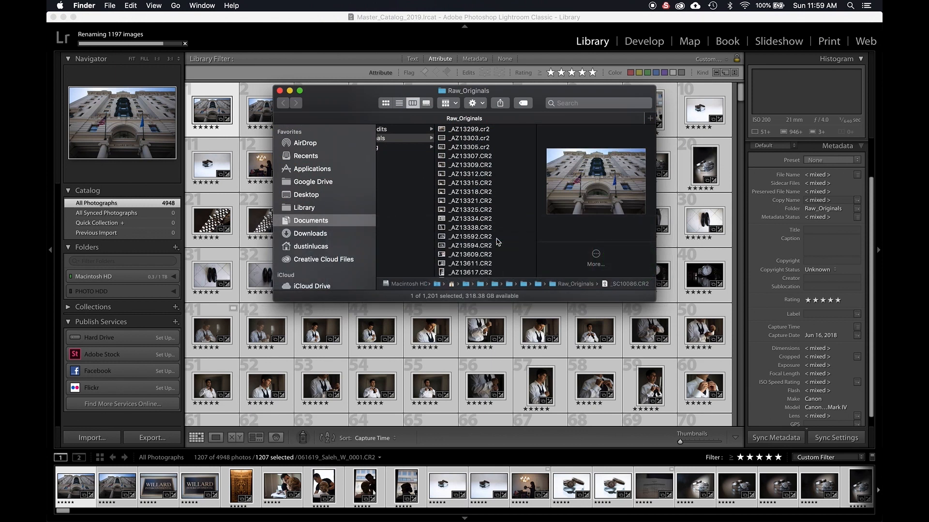
pyautogui.click(405, 42)
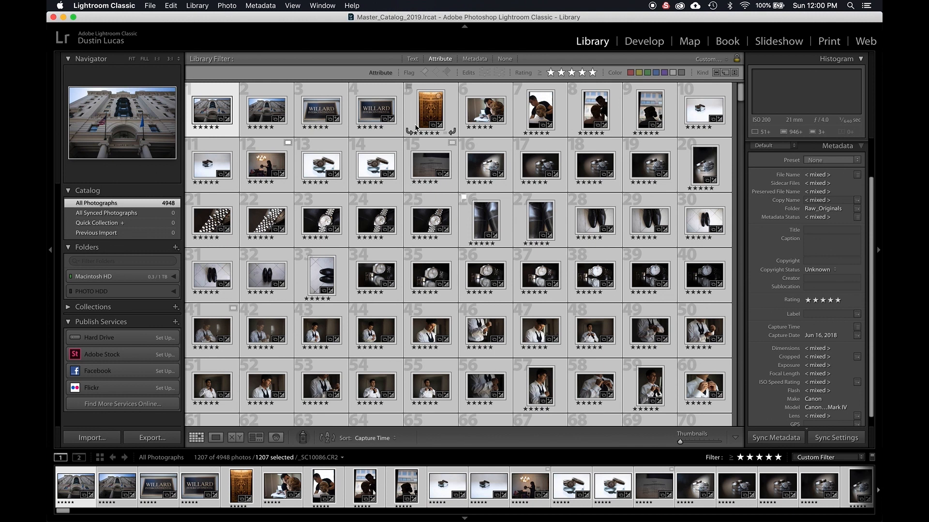
# Switch to Finder and duplicate the Adobe Lightroom Classic application inside its folder in Applications
pyautogui.moveTo(381, 176)
pyautogui.press('super+Tab')
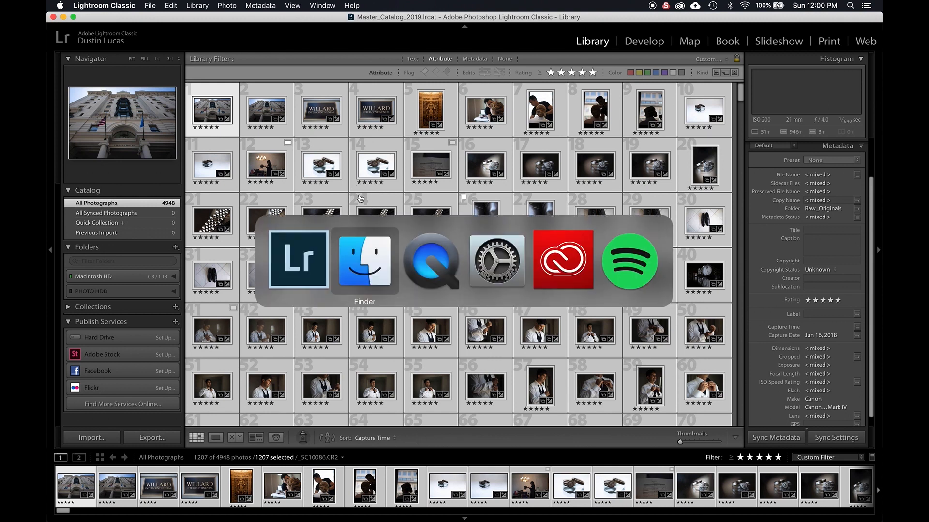
pyautogui.moveTo(638, 515)
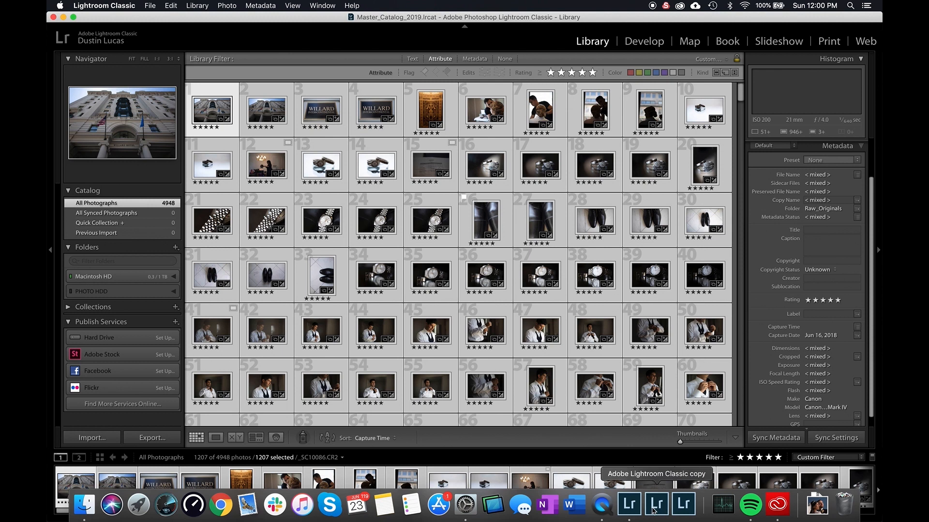
pyautogui.press('super+Tab')
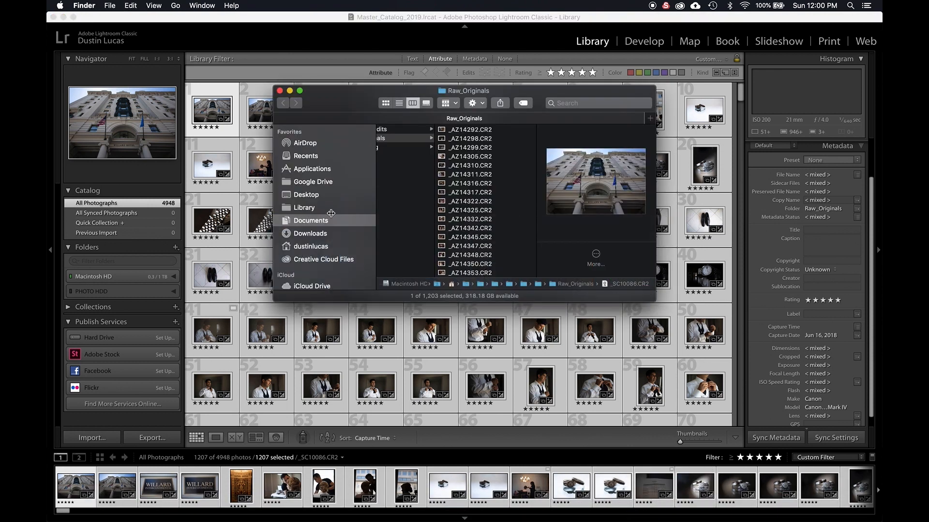
pyautogui.click(312, 172)
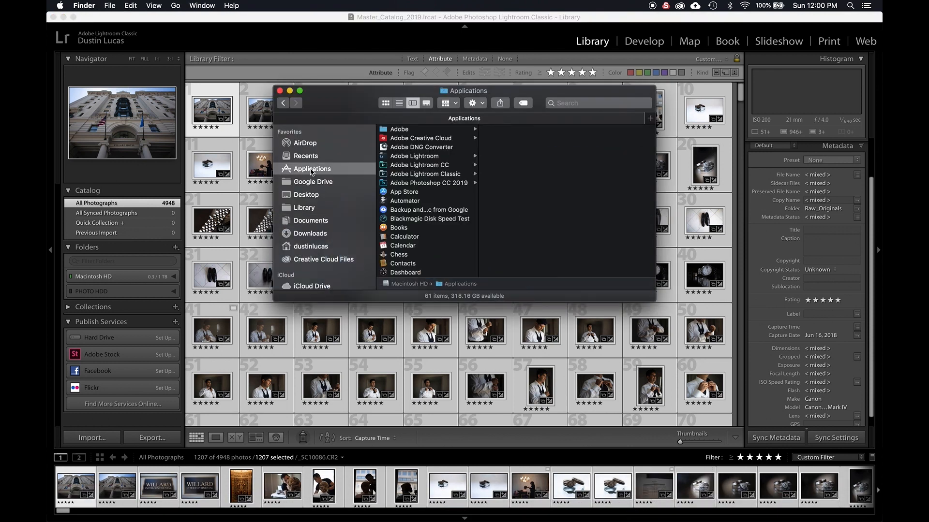
pyautogui.click(426, 174)
pyautogui.click(518, 132)
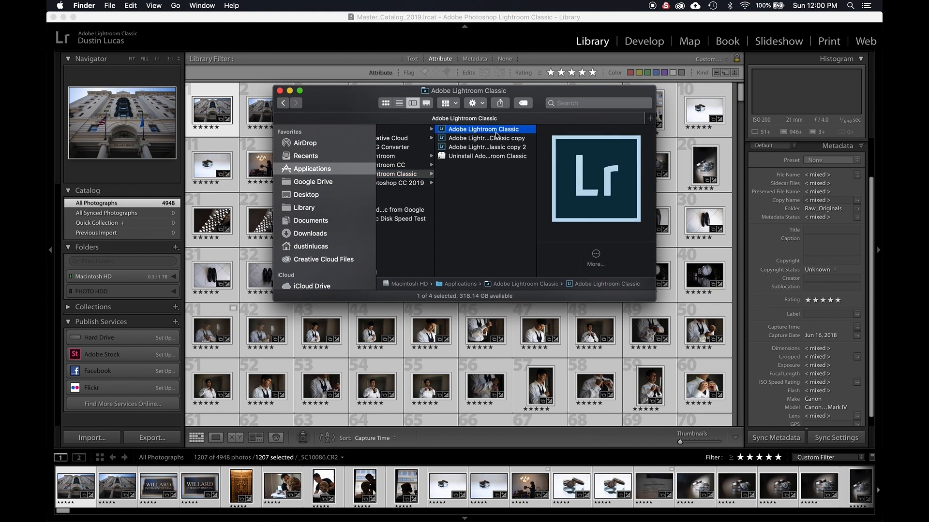
pyautogui.rightClick(496, 135)
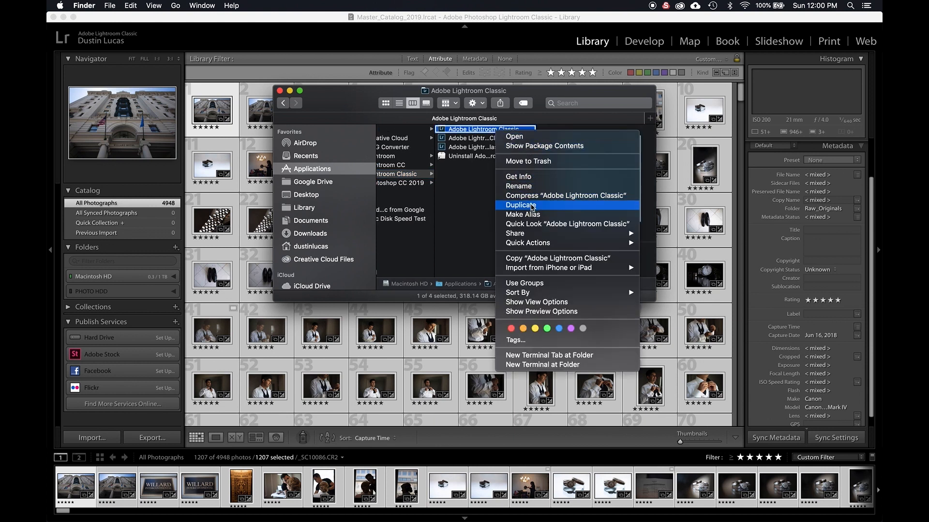
pyautogui.click(474, 188)
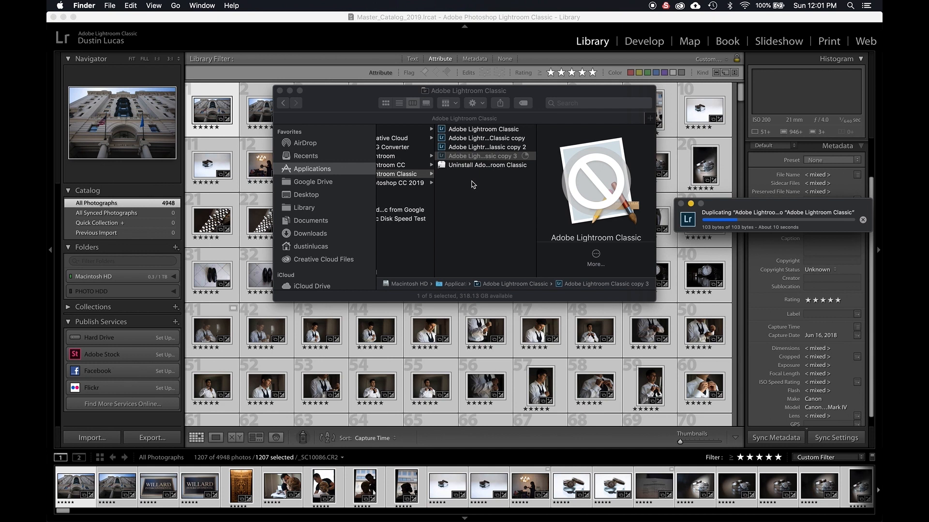
# Launch Adobe Lightroom Classic copy and choose the client's wedding 6.18 catalog as the different catalog to open
pyautogui.moveTo(625, 518)
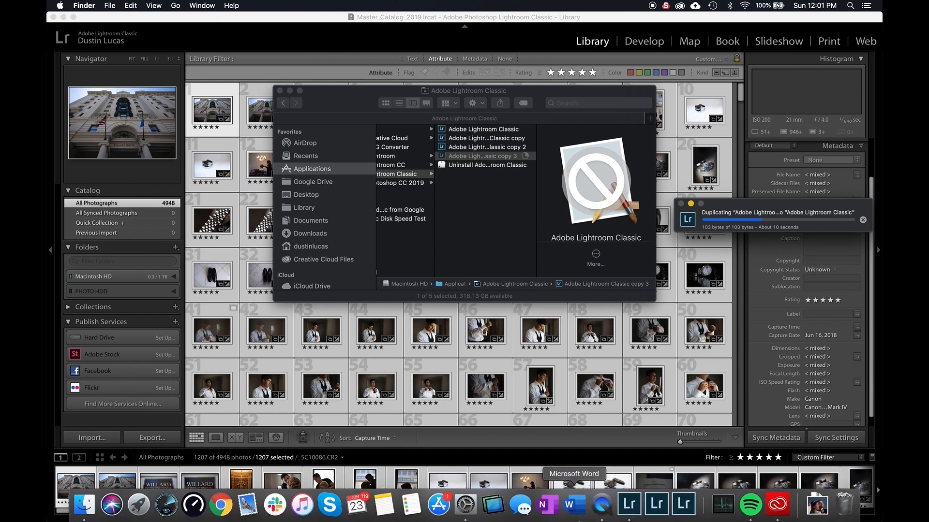
pyautogui.click(660, 514)
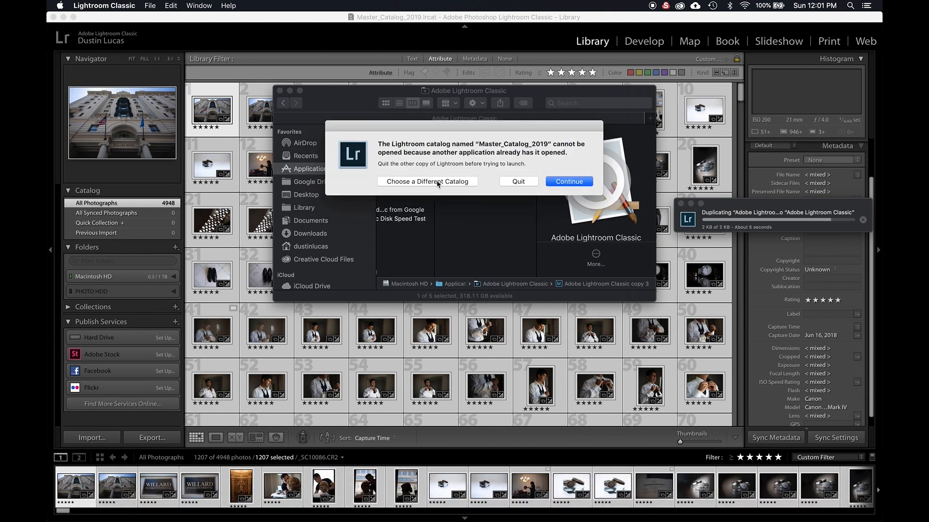
pyautogui.click(438, 183)
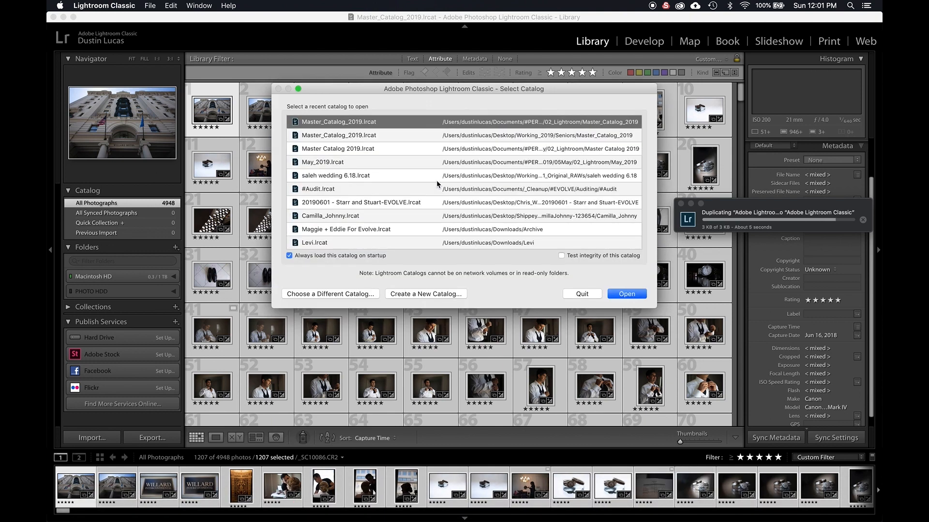
pyautogui.click(357, 135)
pyautogui.click(350, 164)
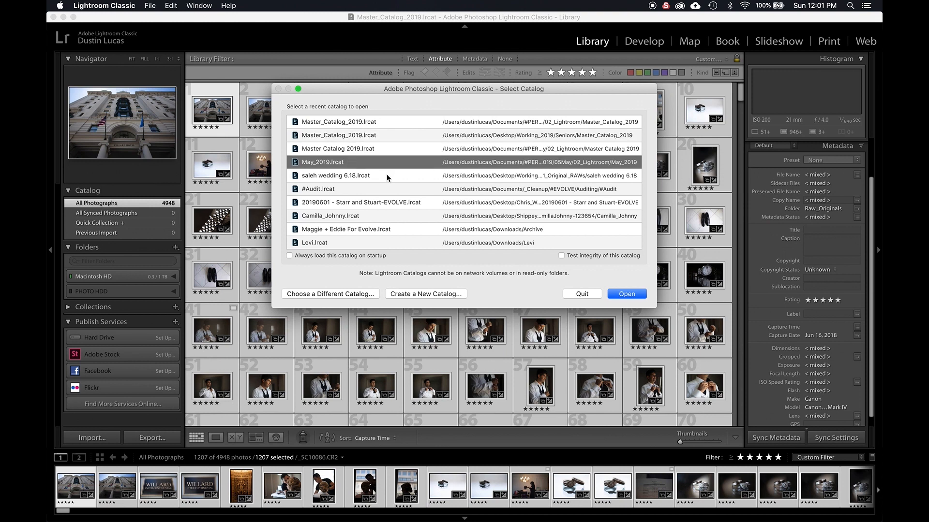
pyautogui.click(387, 175)
pyautogui.click(627, 294)
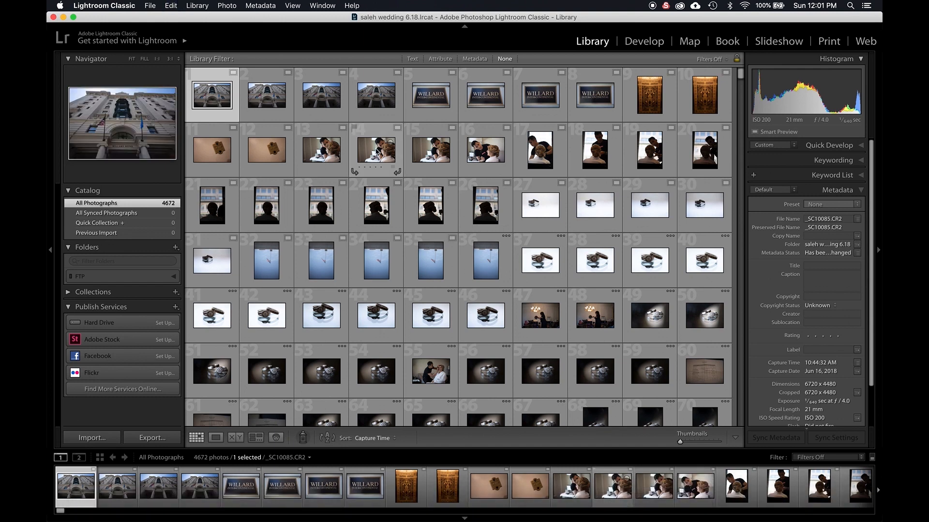
# Select all the photos in the wedding catalog, build their standard previews and show the activity progress
pyautogui.press('super+a')
pyautogui.click(198, 5)
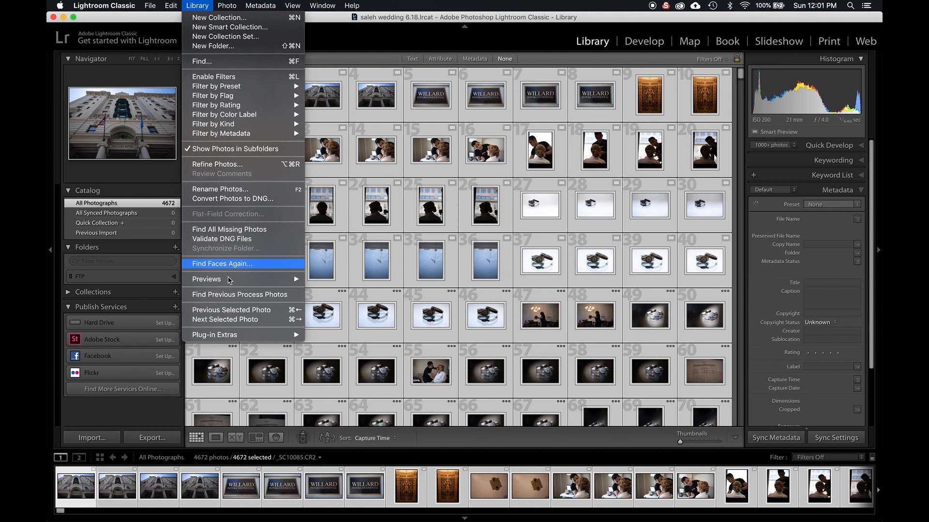
pyautogui.moveTo(229, 280)
pyautogui.click(326, 283)
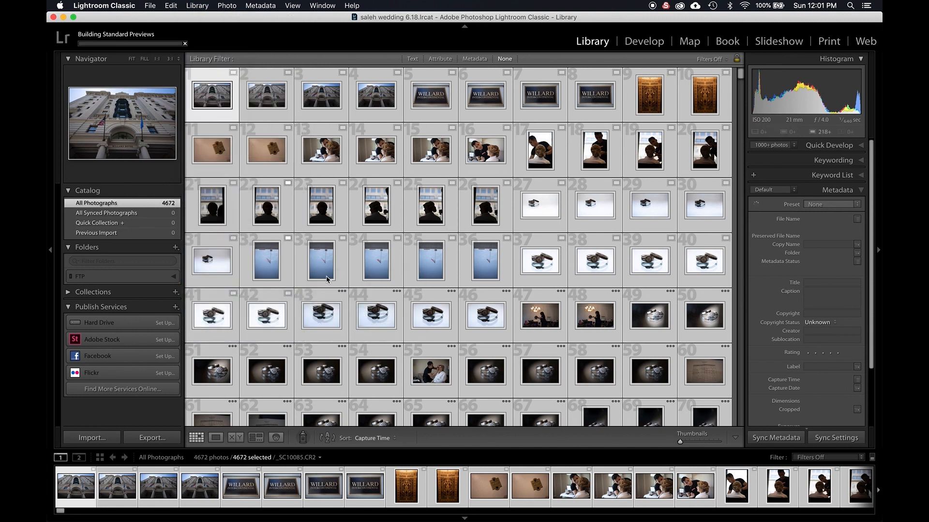
pyautogui.click(162, 48)
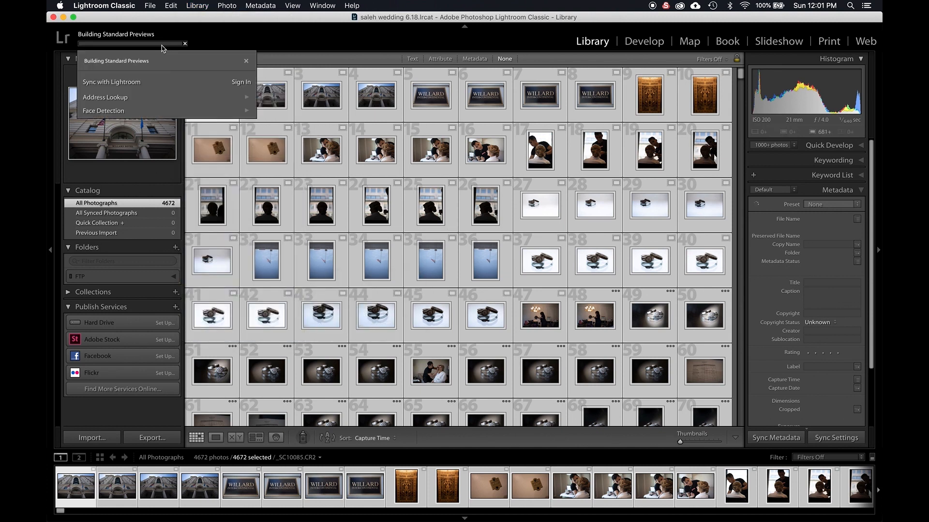
# Switch between the two running Lightroom Classic copies, check the preview-building progress and return to the master catalog
pyautogui.click(628, 510)
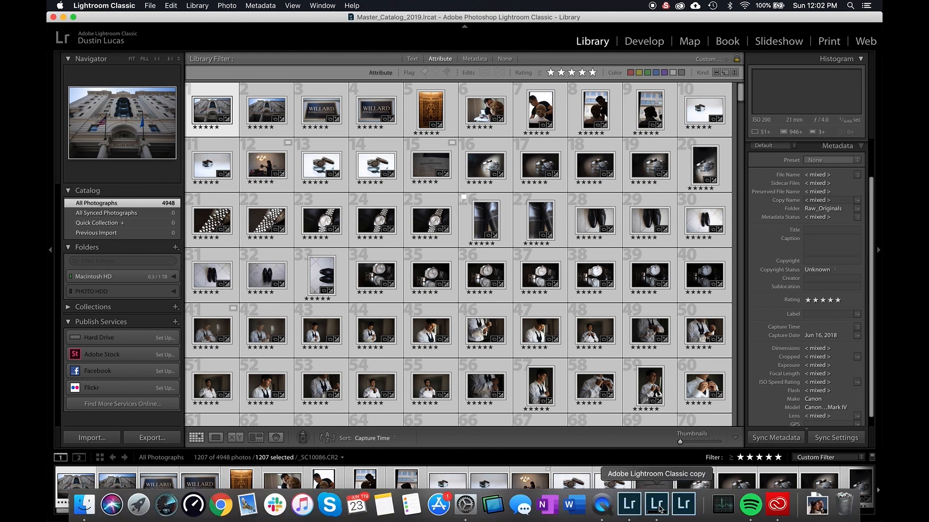
pyautogui.click(658, 506)
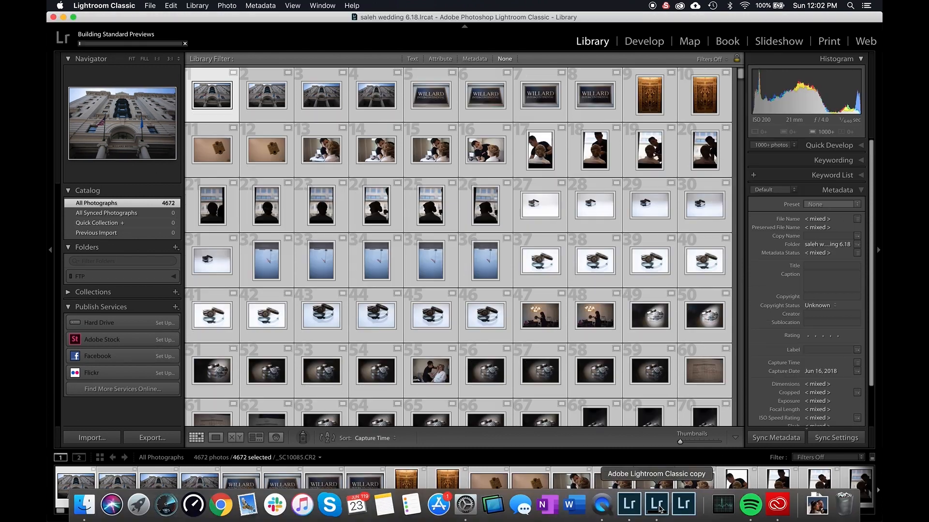
pyautogui.click(141, 47)
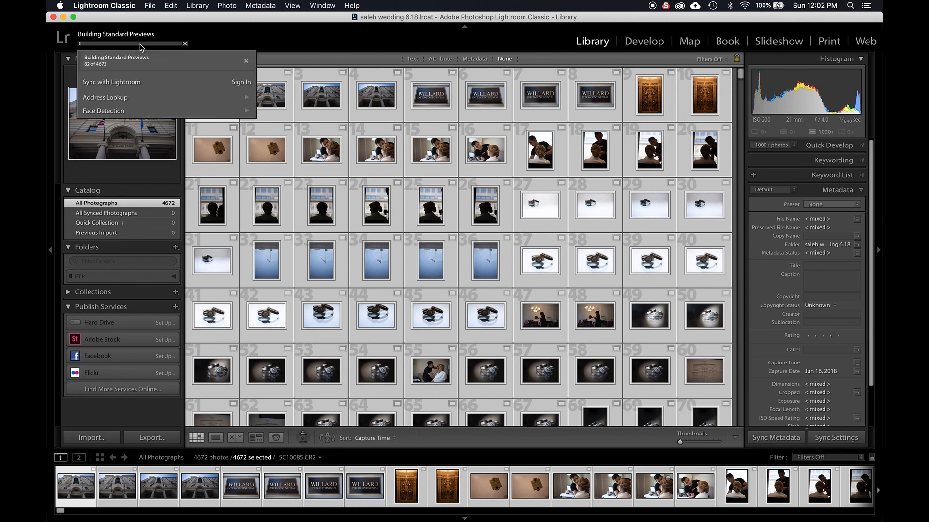
pyautogui.click(150, 19)
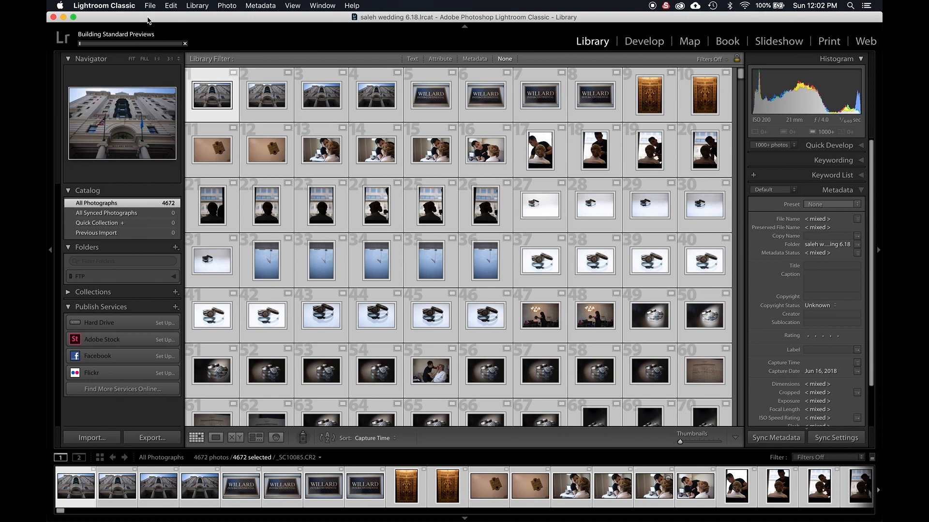
pyautogui.press('super+Tab')
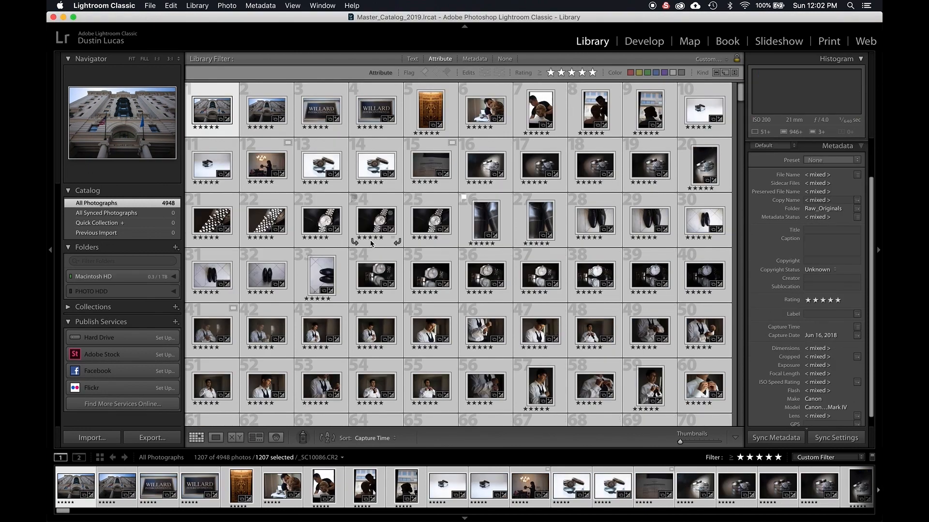
# Review the catalog's General and File Handling settings and the Performance preferences, and close both windows
pyautogui.moveTo(631, 517)
pyautogui.press('super+alt+comma')
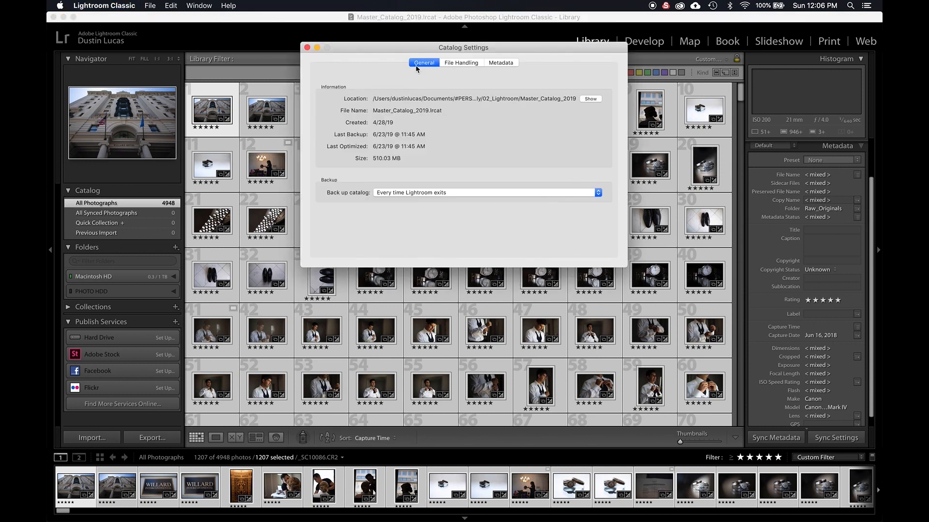
pyautogui.click(452, 64)
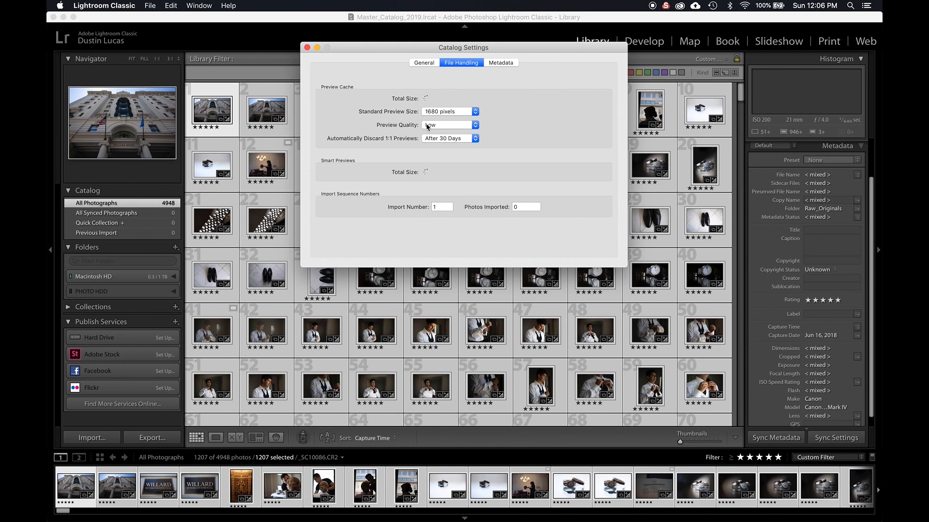
pyautogui.press('super+comma')
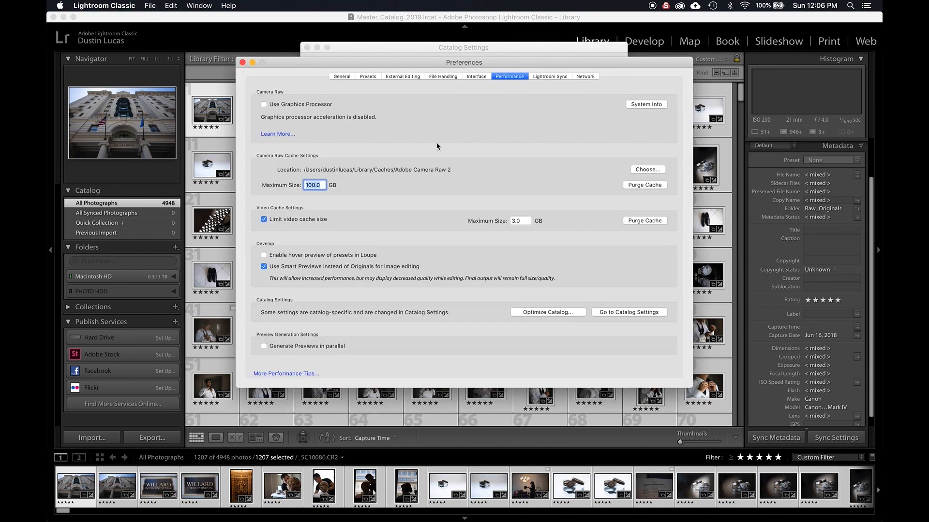
pyautogui.click(242, 65)
pyautogui.click(307, 48)
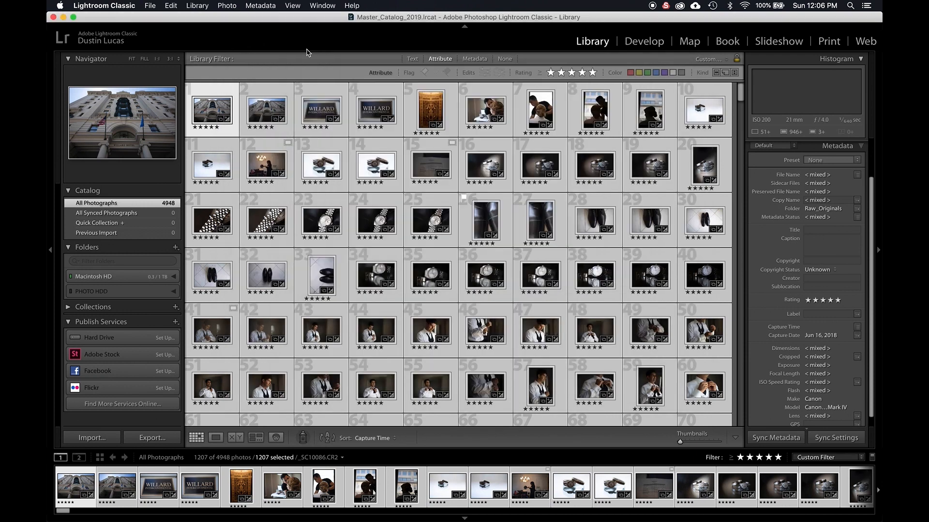